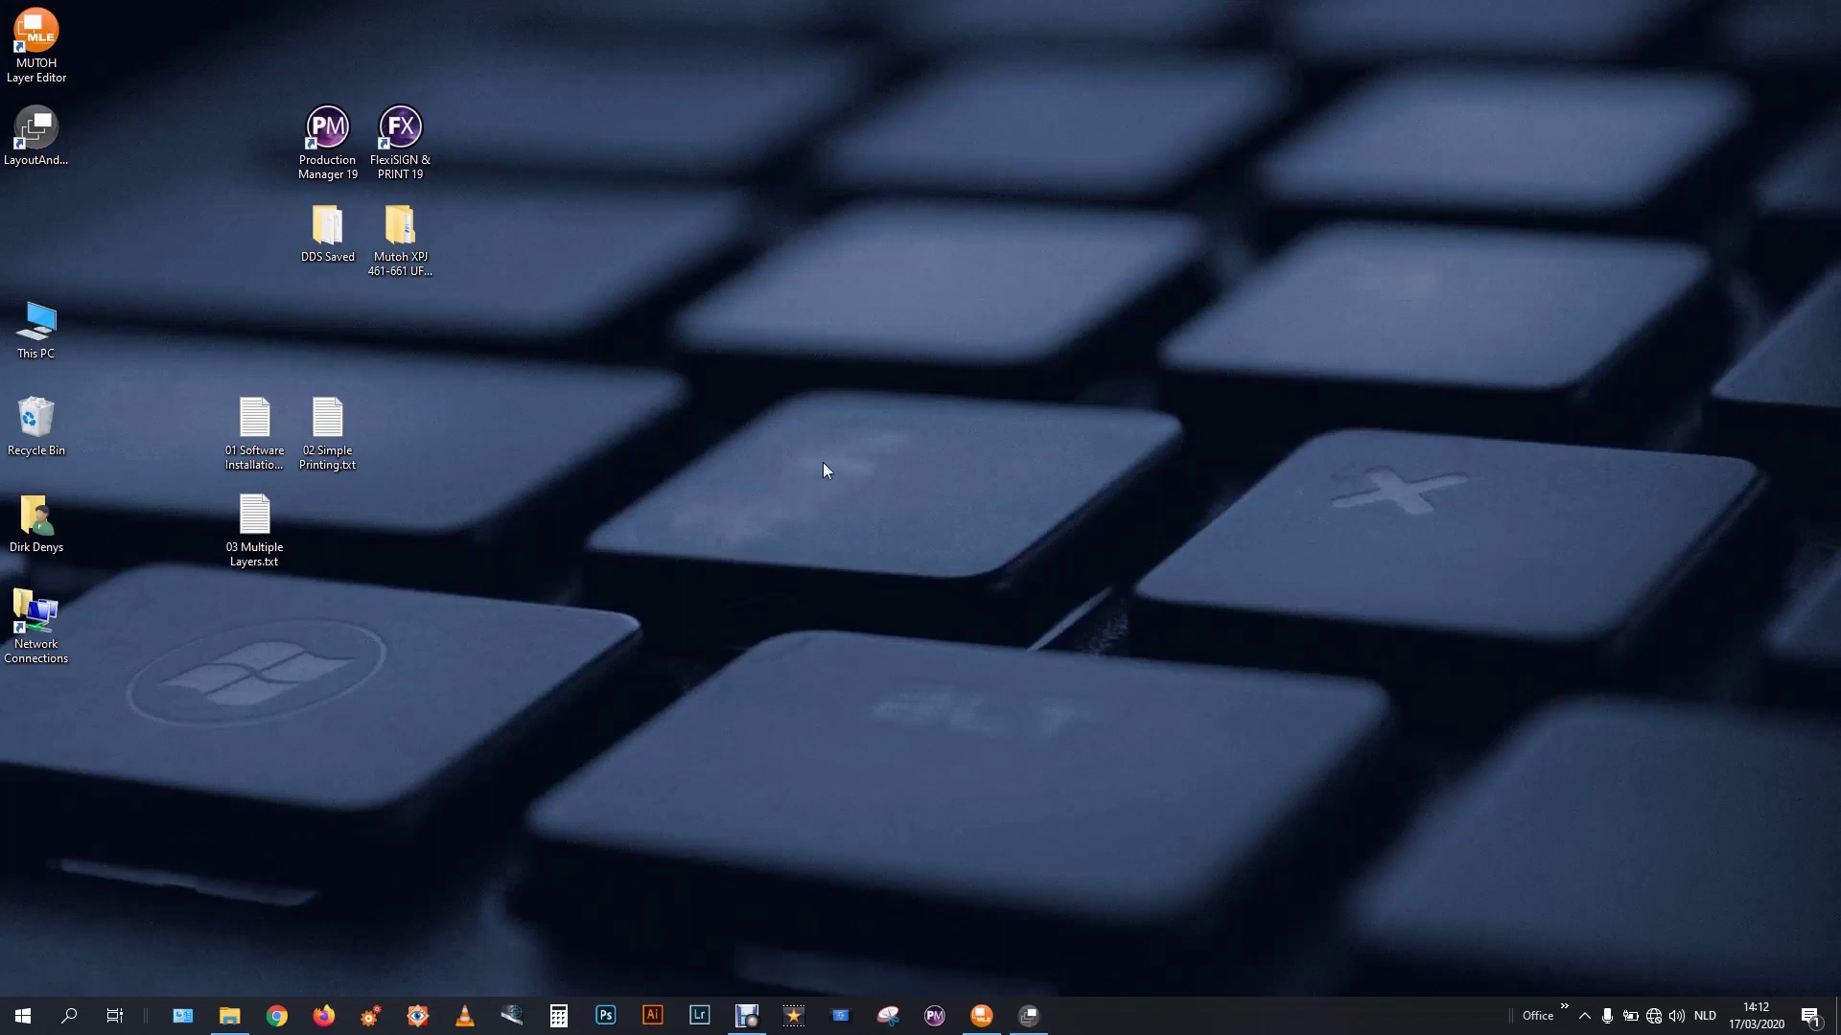
Bring up Layout and Print Tool2 and open the Choose Layer Dialog for its empty A2 layout.
click(1029, 1016)
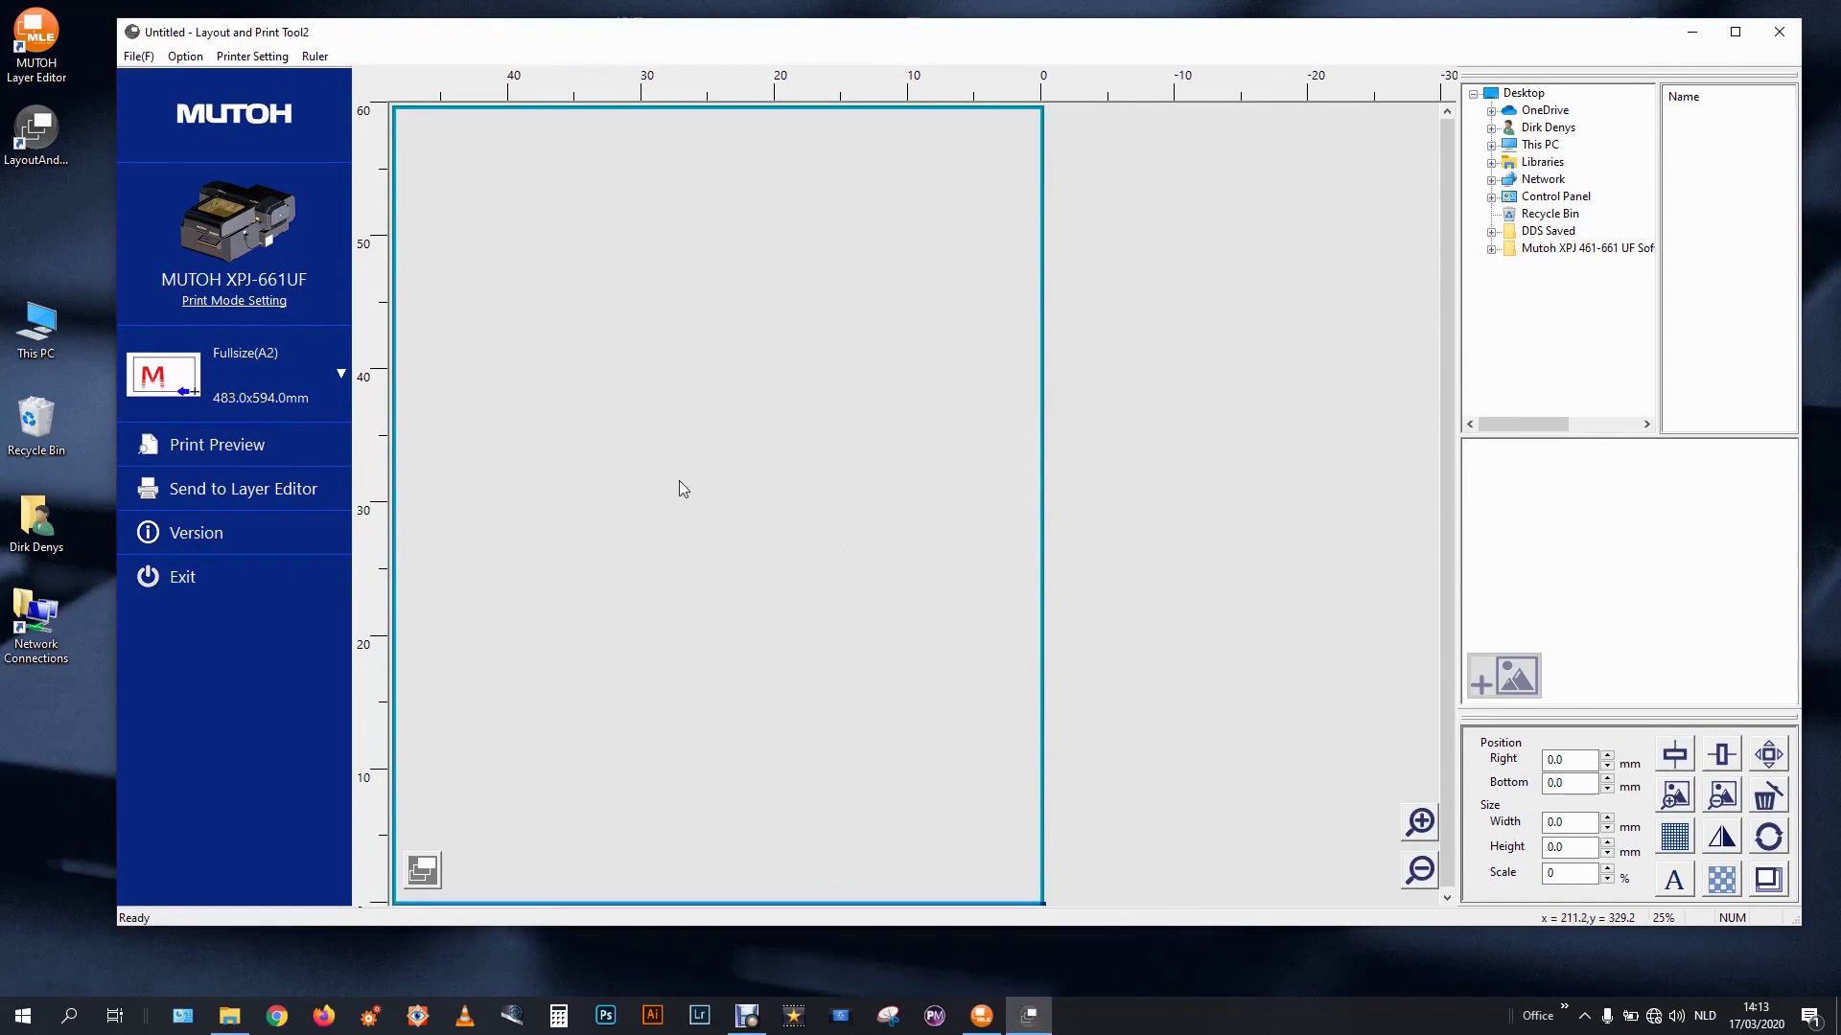
click(427, 872)
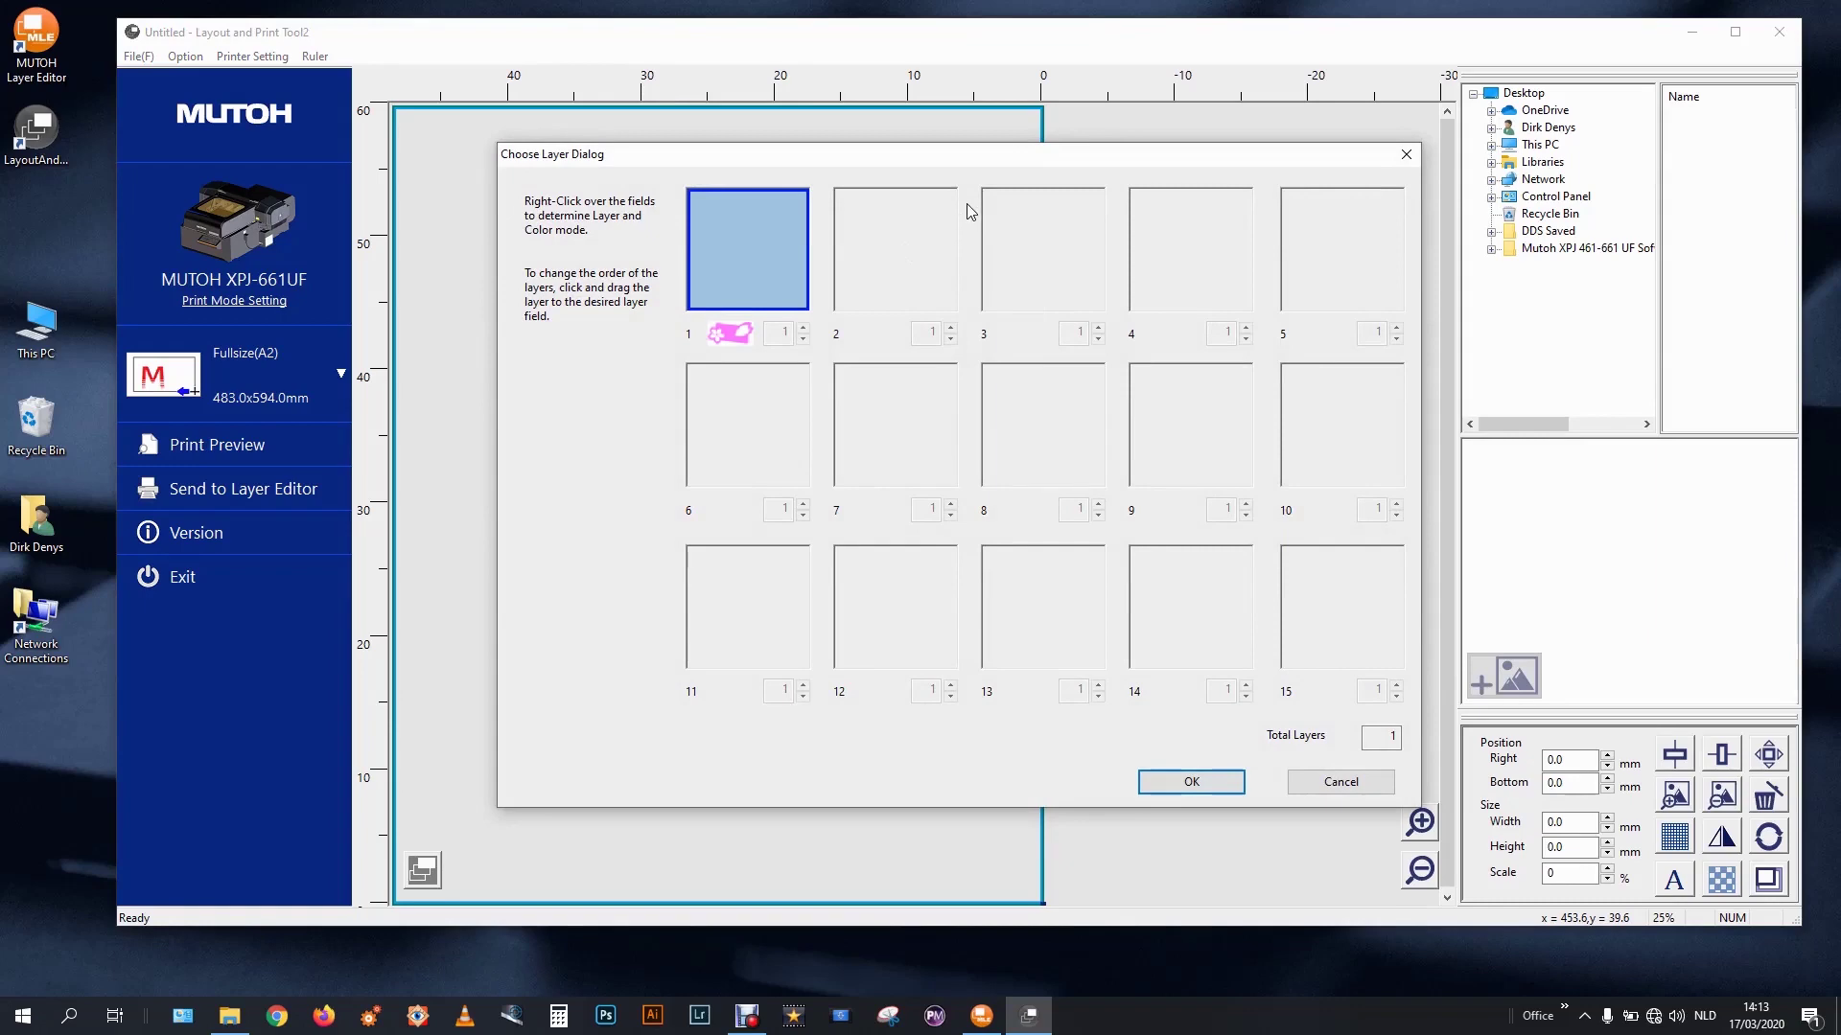
Set layer 1 to White, activate layer 2, and set layer 3 to White.
right_click(761, 261)
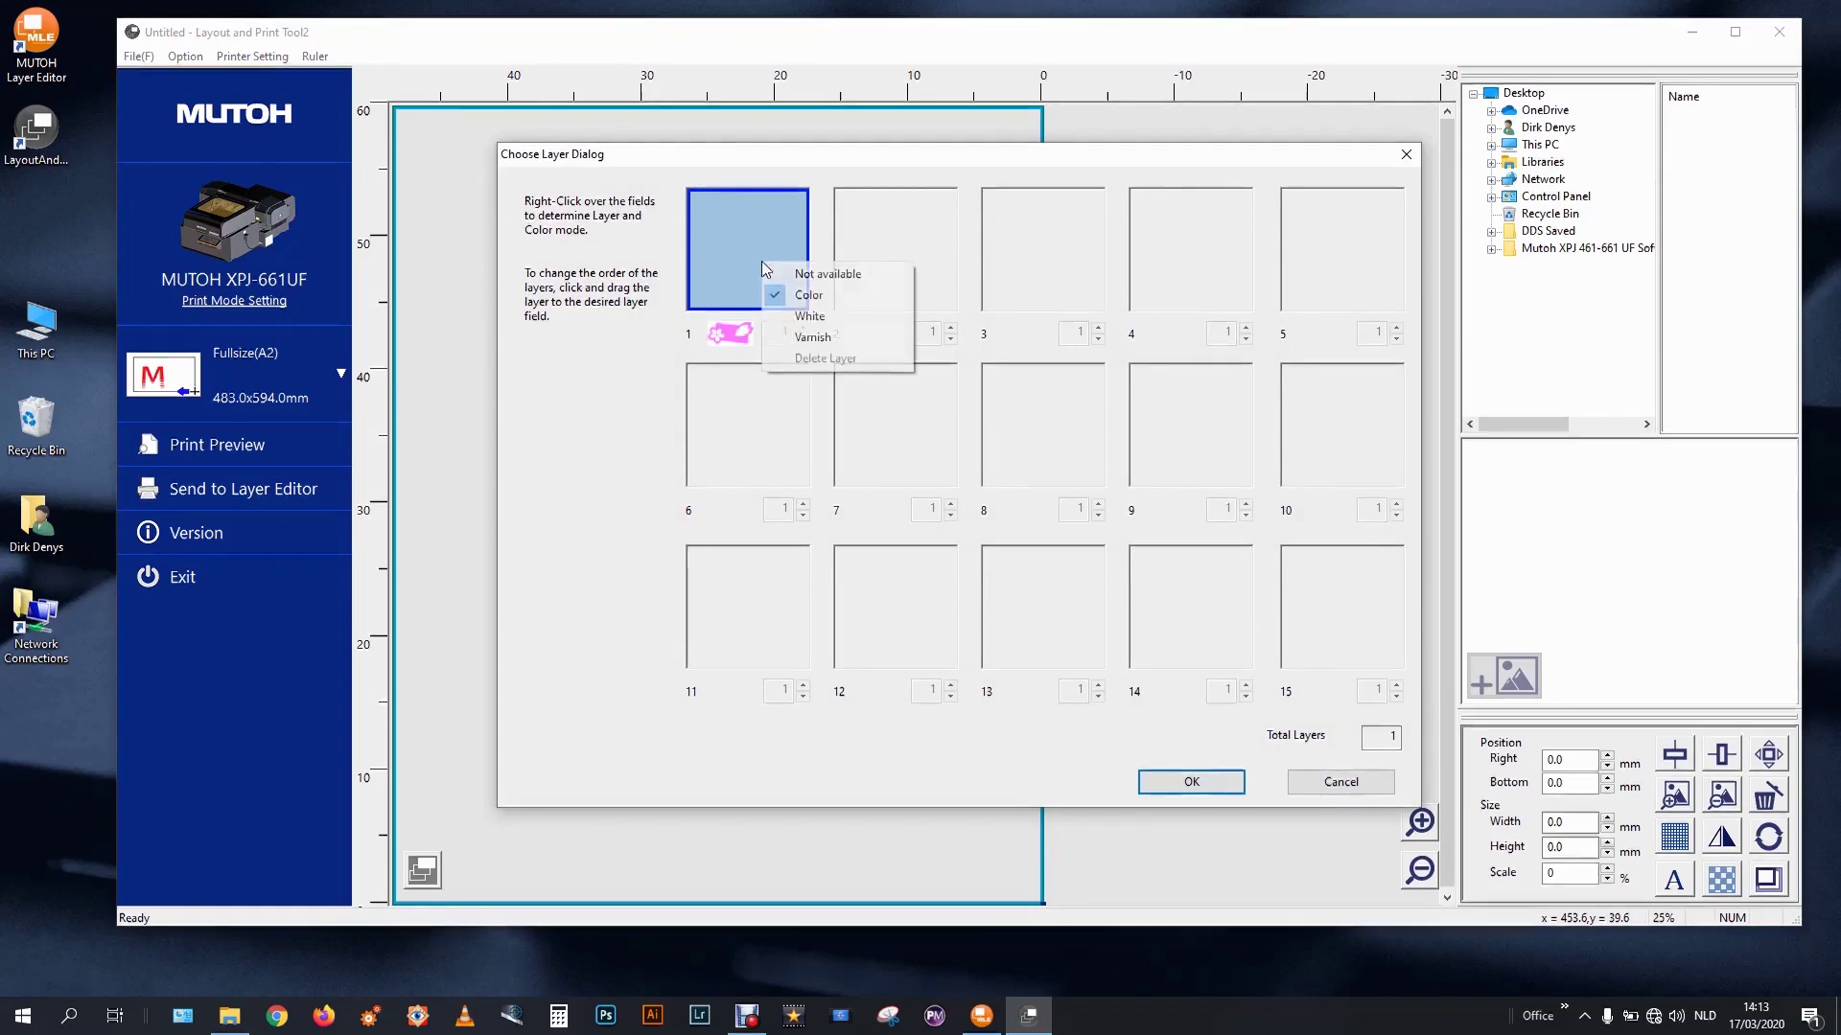
click(792, 318)
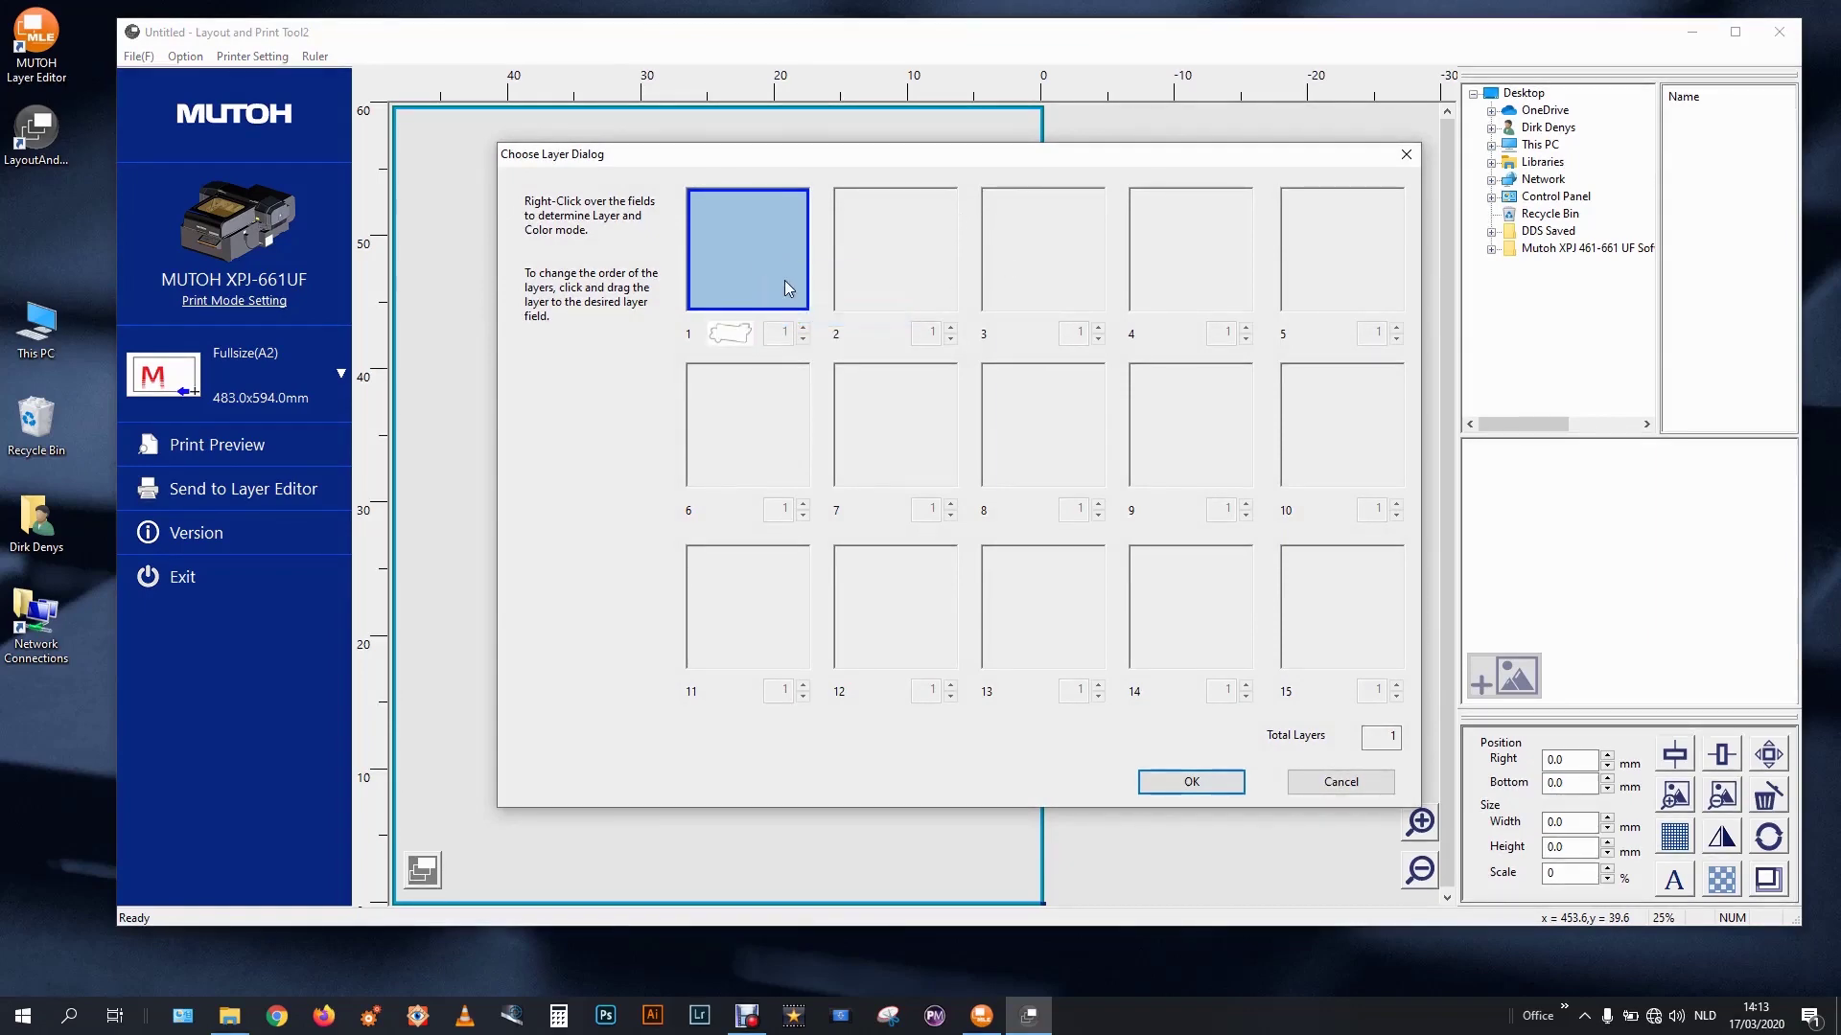
right_click(903, 257)
click(953, 339)
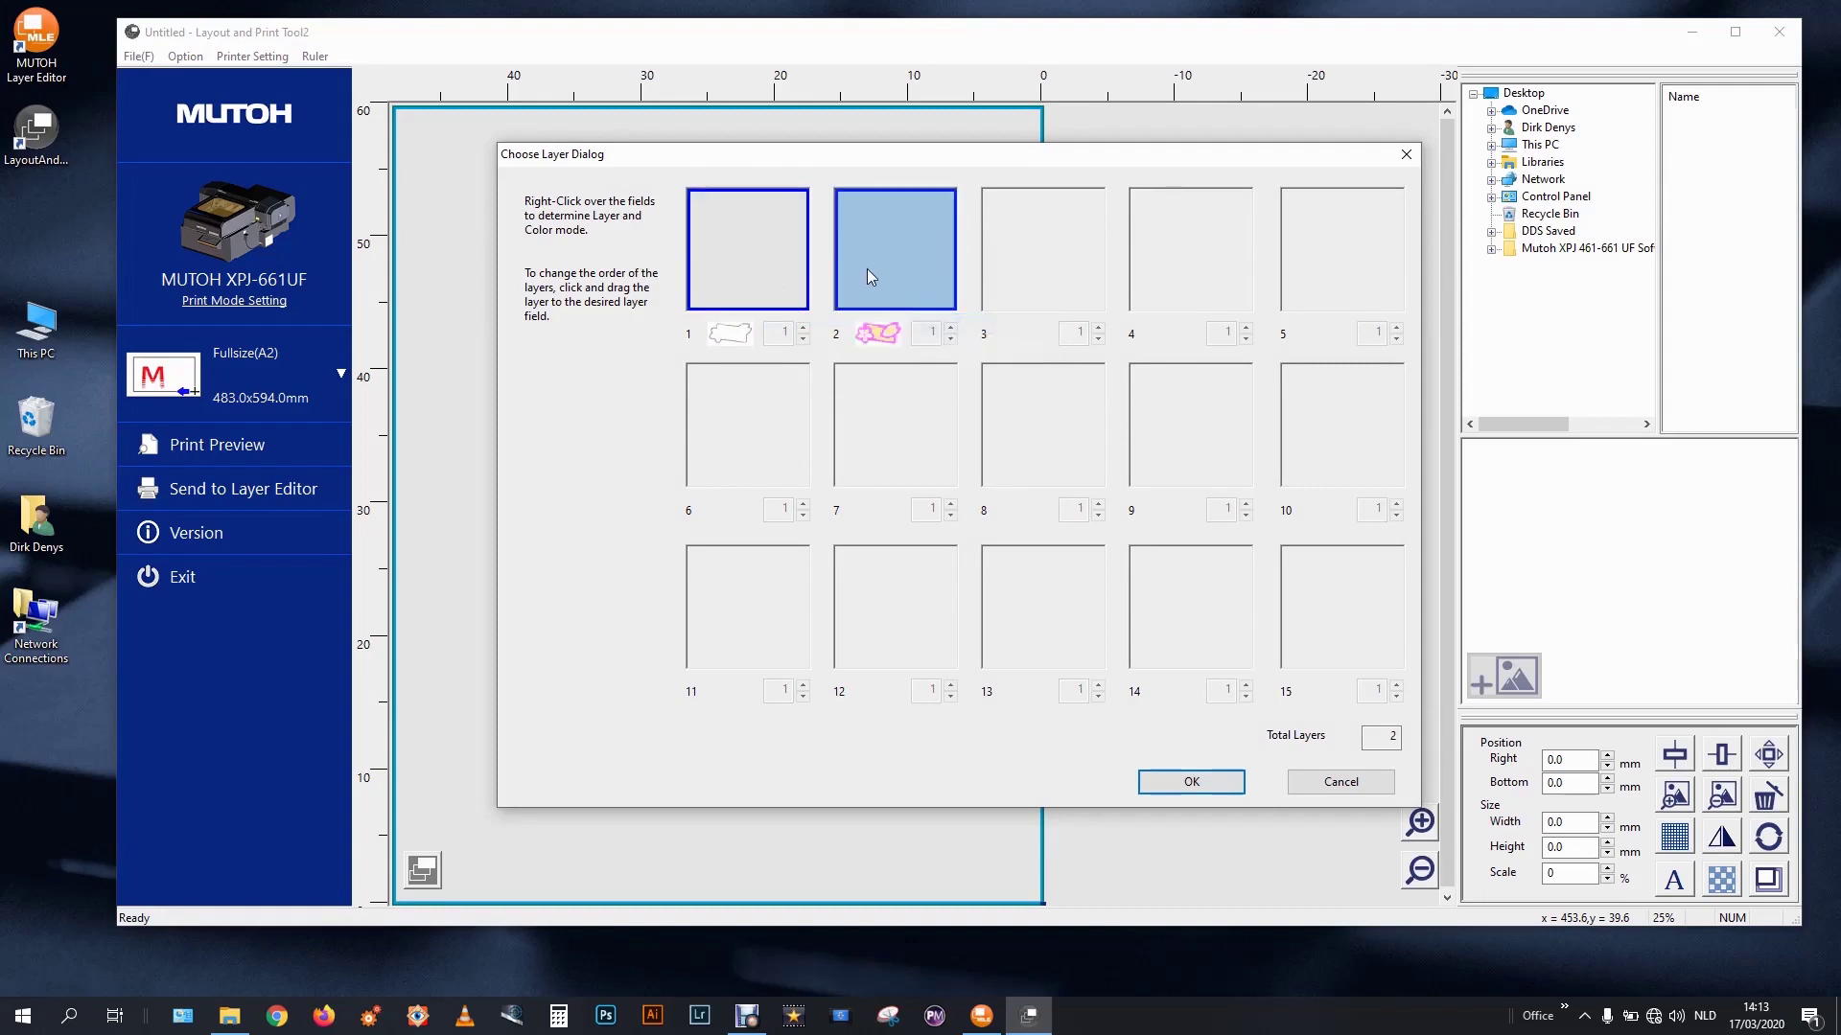
right_click(1055, 251)
click(1111, 297)
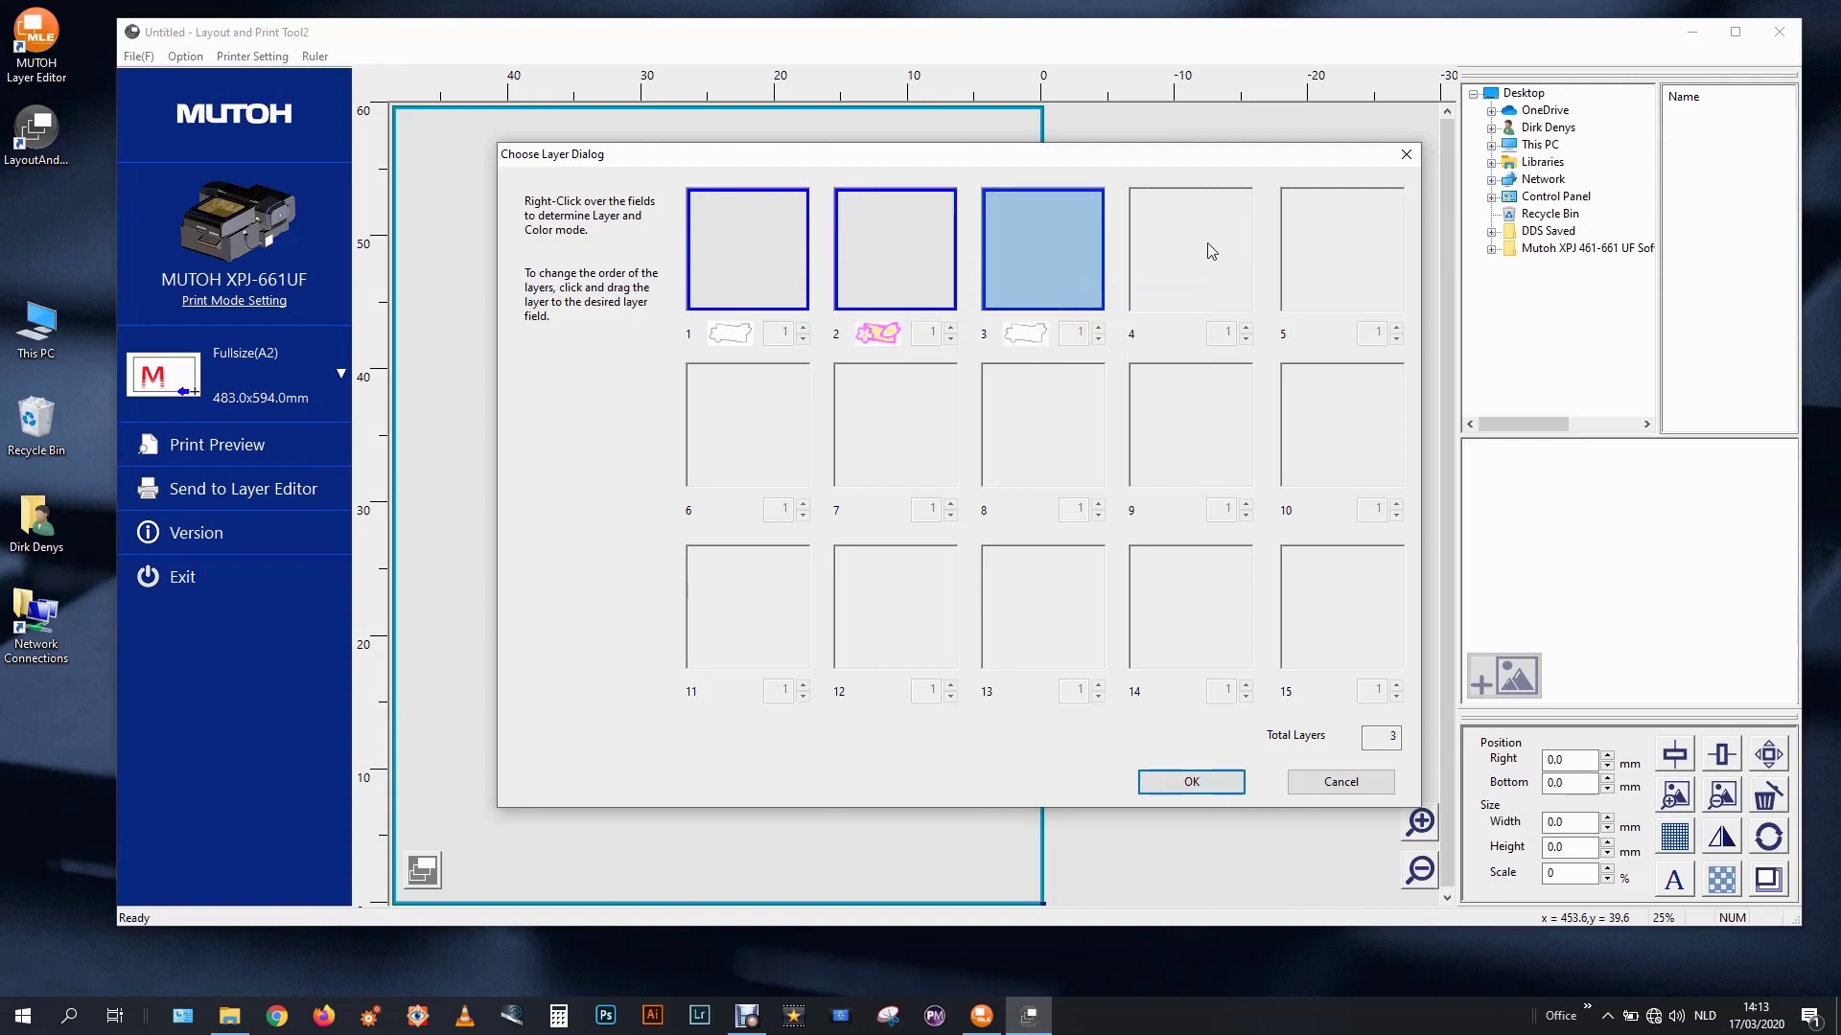
Activate layer 4, set layer 5 to Color and layer 6 to Varnish, then return to layer 1.
right_click(1211, 251)
click(1254, 316)
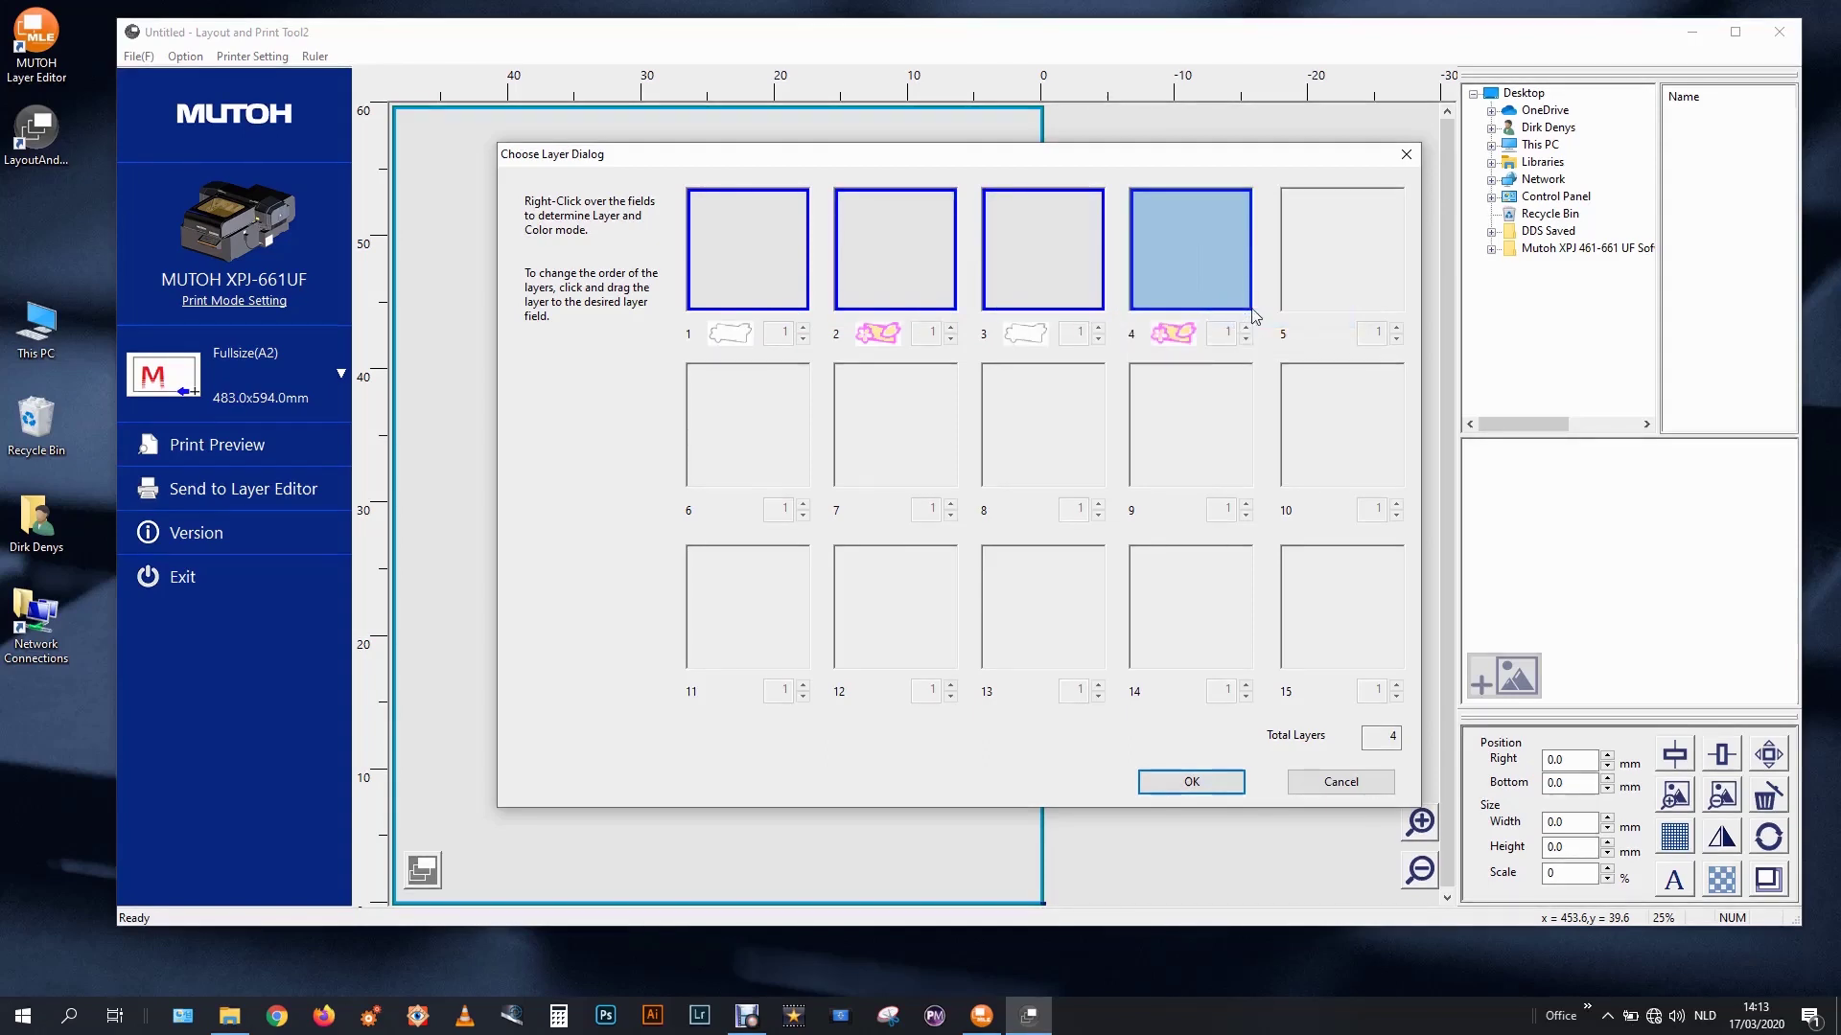
right_click(1356, 248)
click(1379, 280)
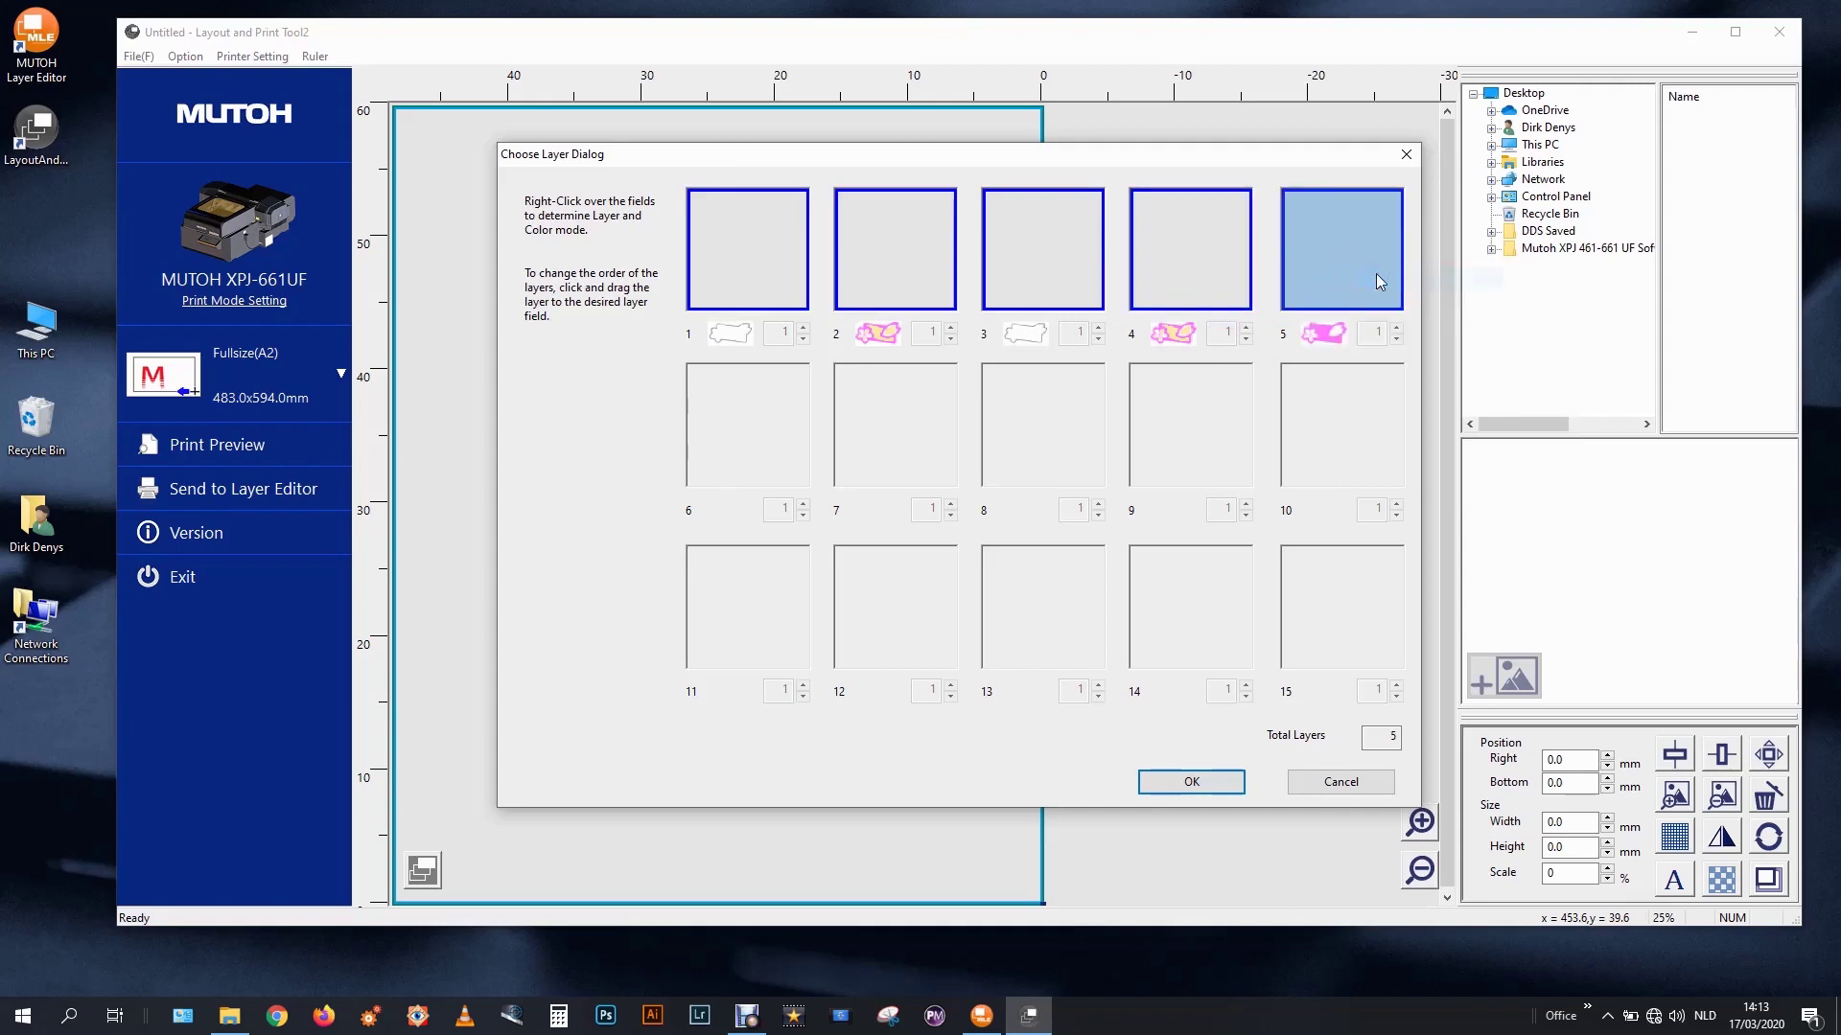
right_click(761, 413)
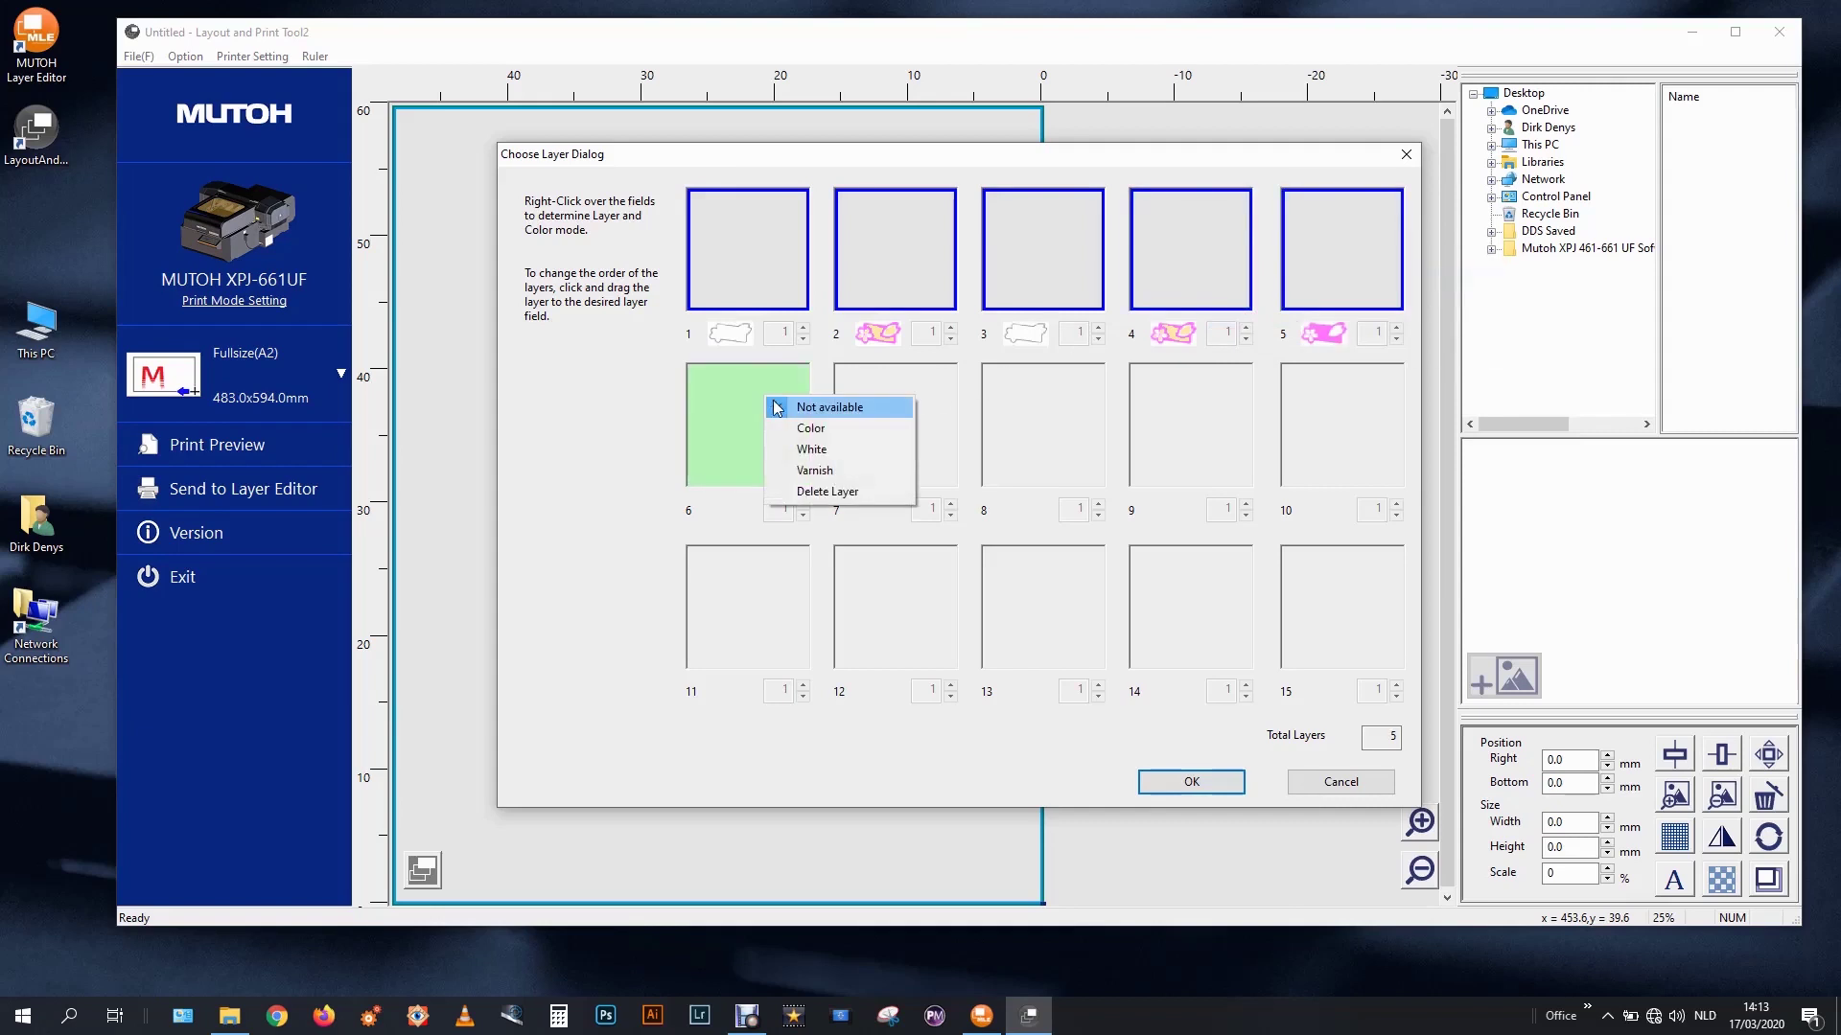
click(796, 477)
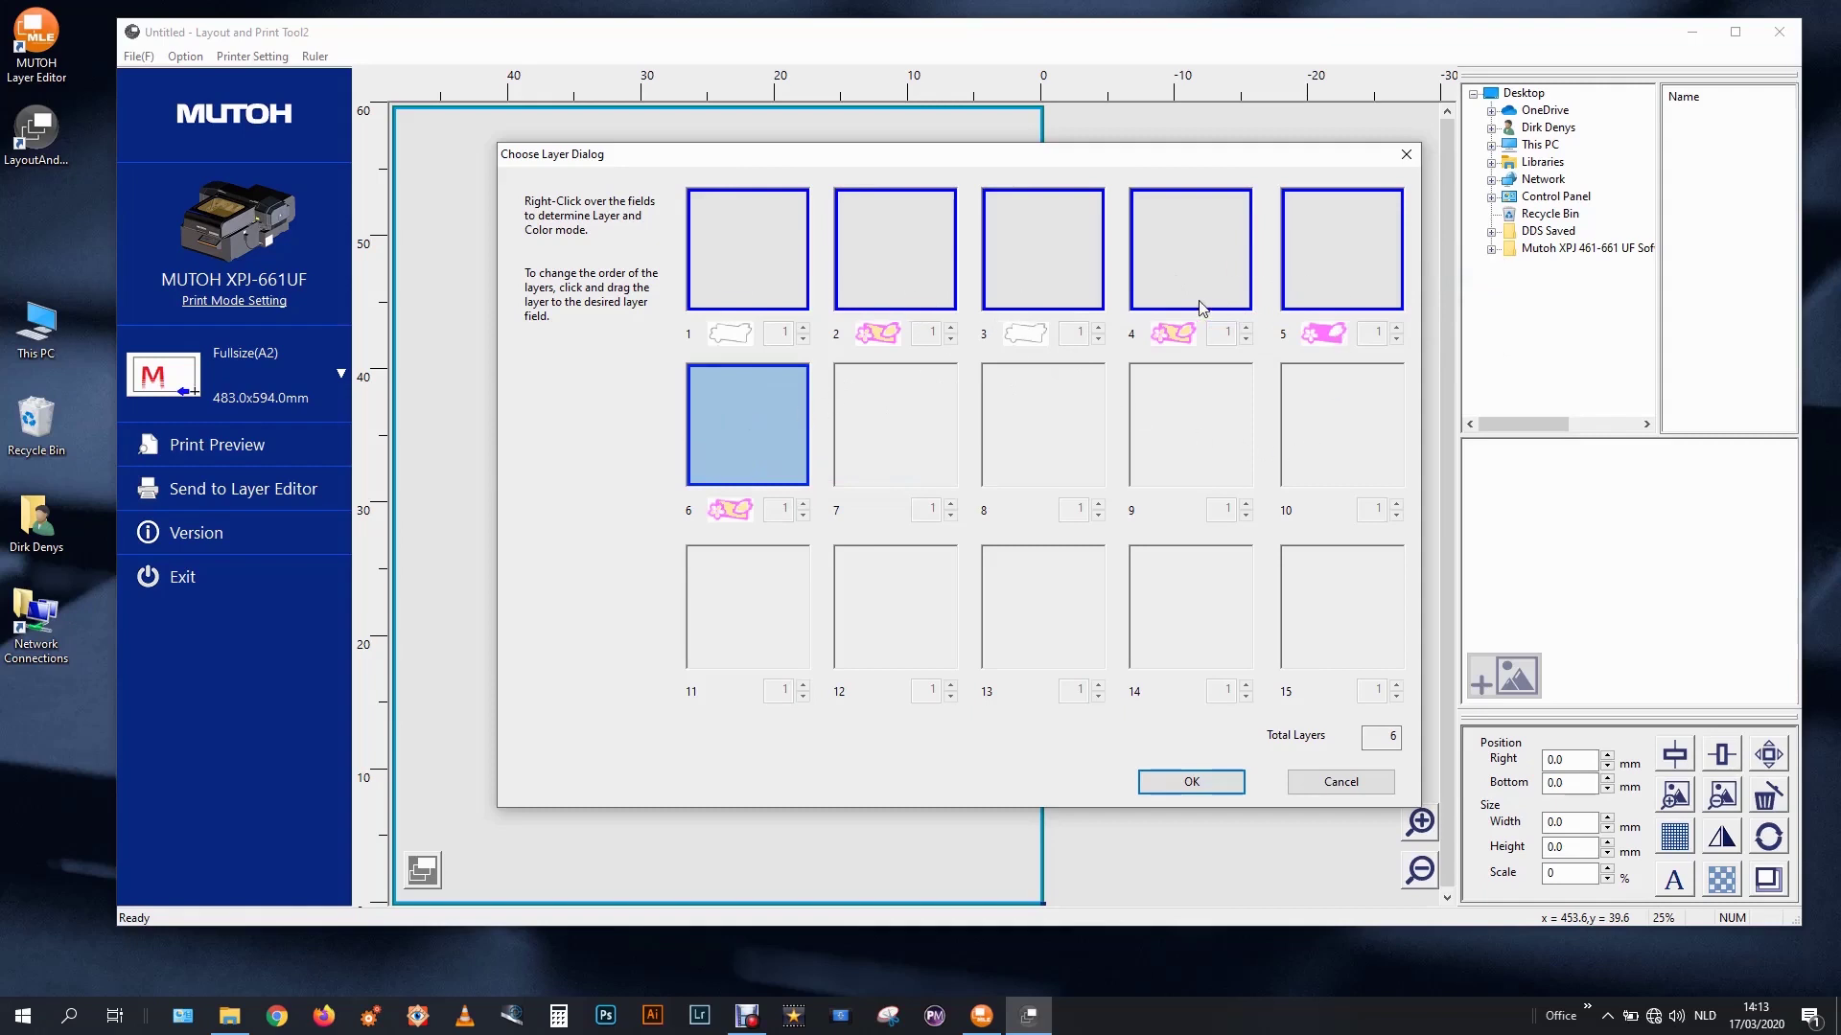
double_click(740, 245)
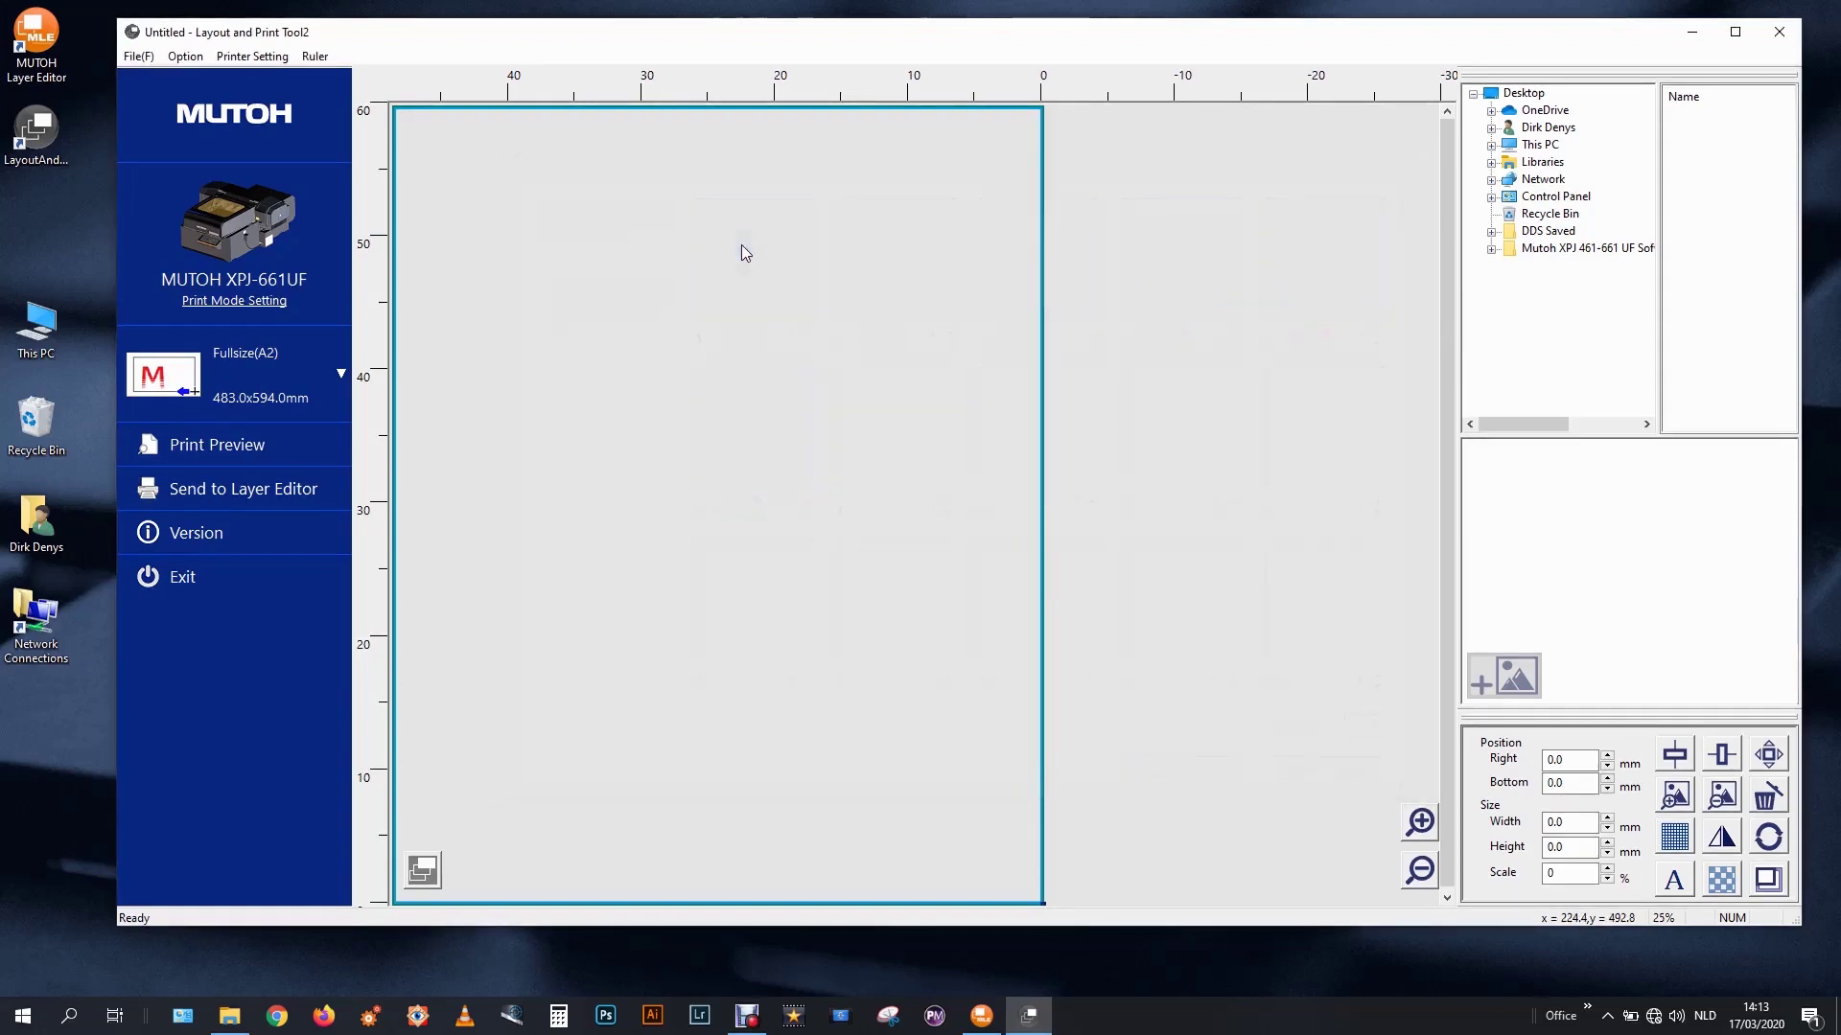
Add Stamp 02 White.png from the Mutoh Sample Images and align it to the page's bottom-right corner.
click(1491, 249)
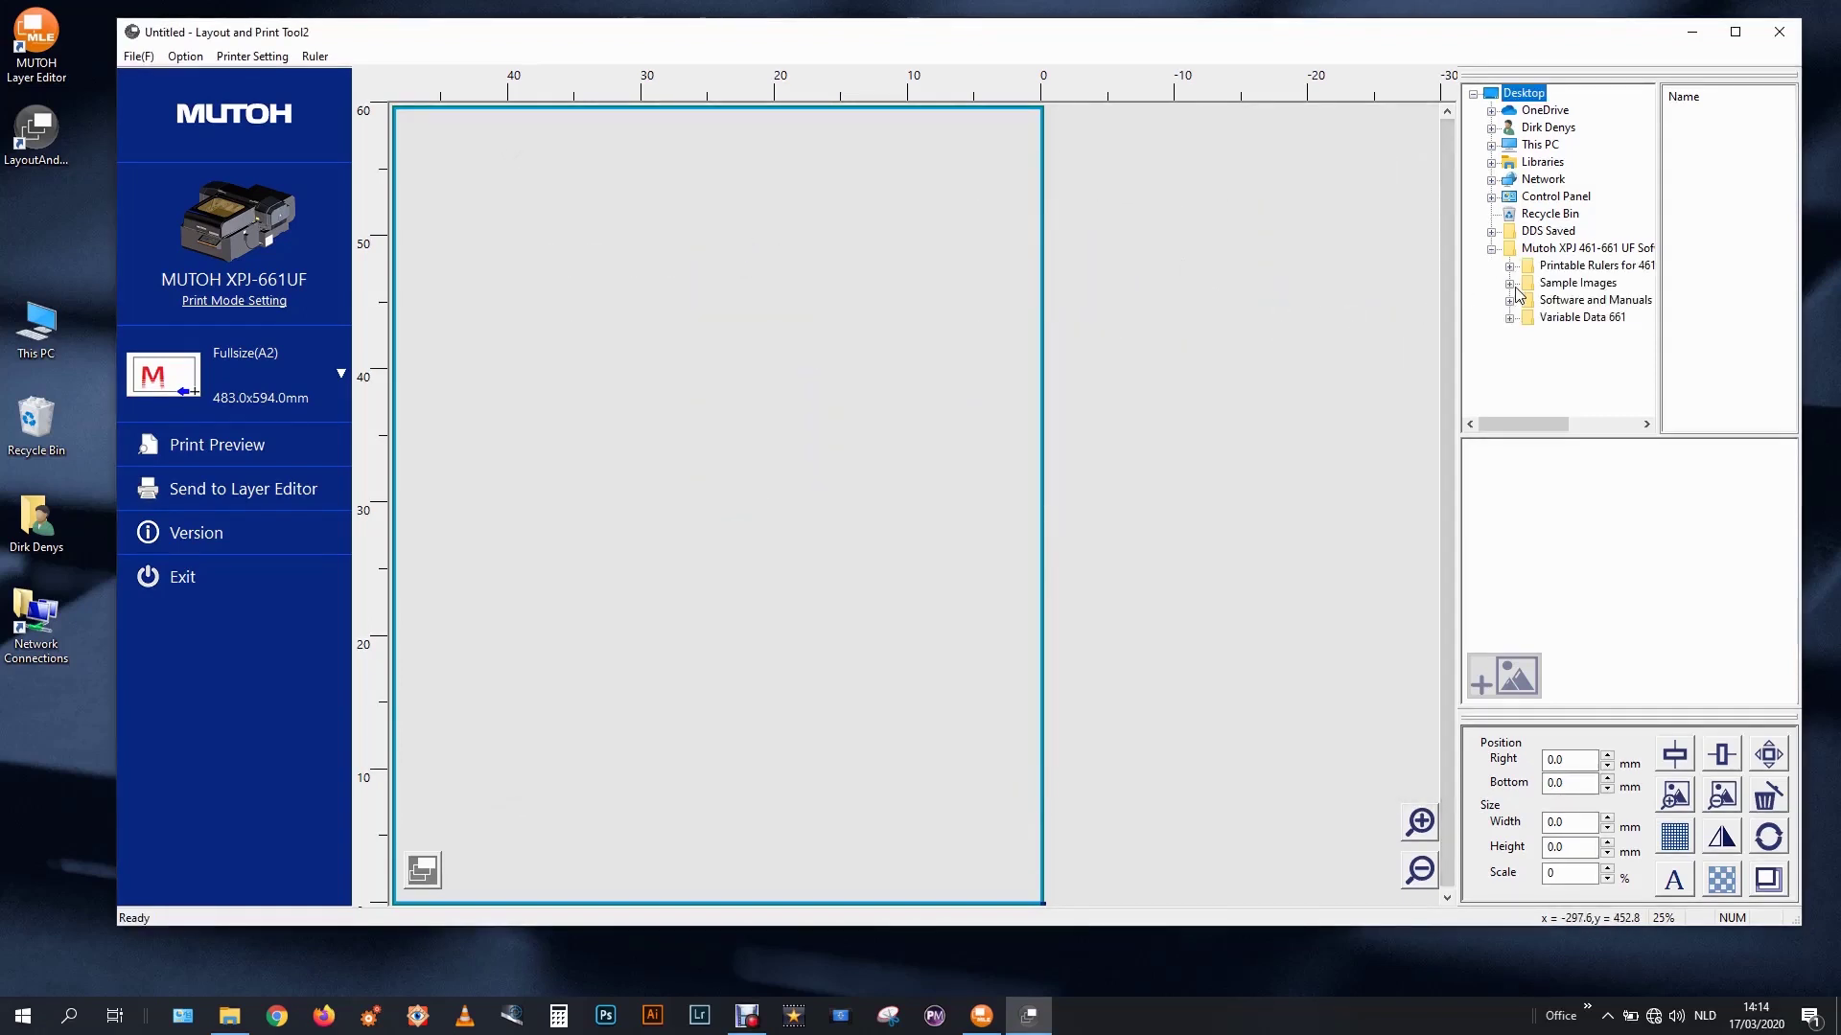
click(1516, 285)
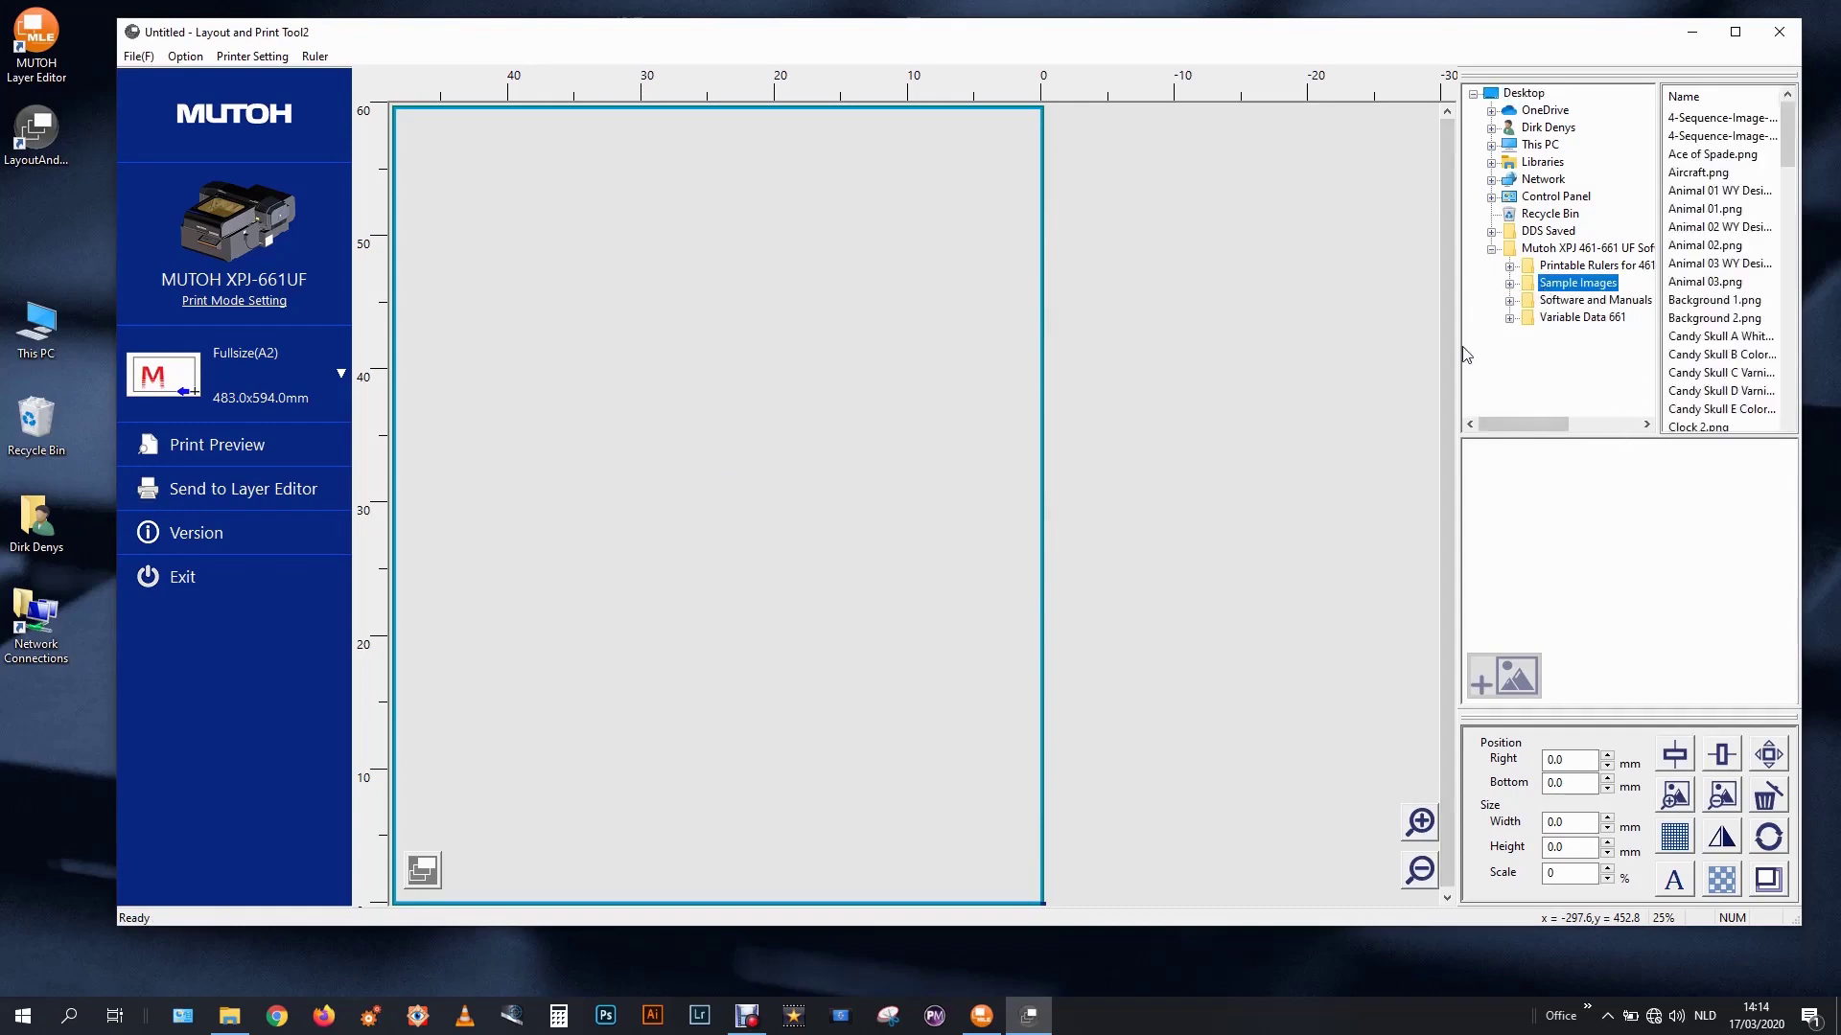
drag(1459, 346, 1307, 346)
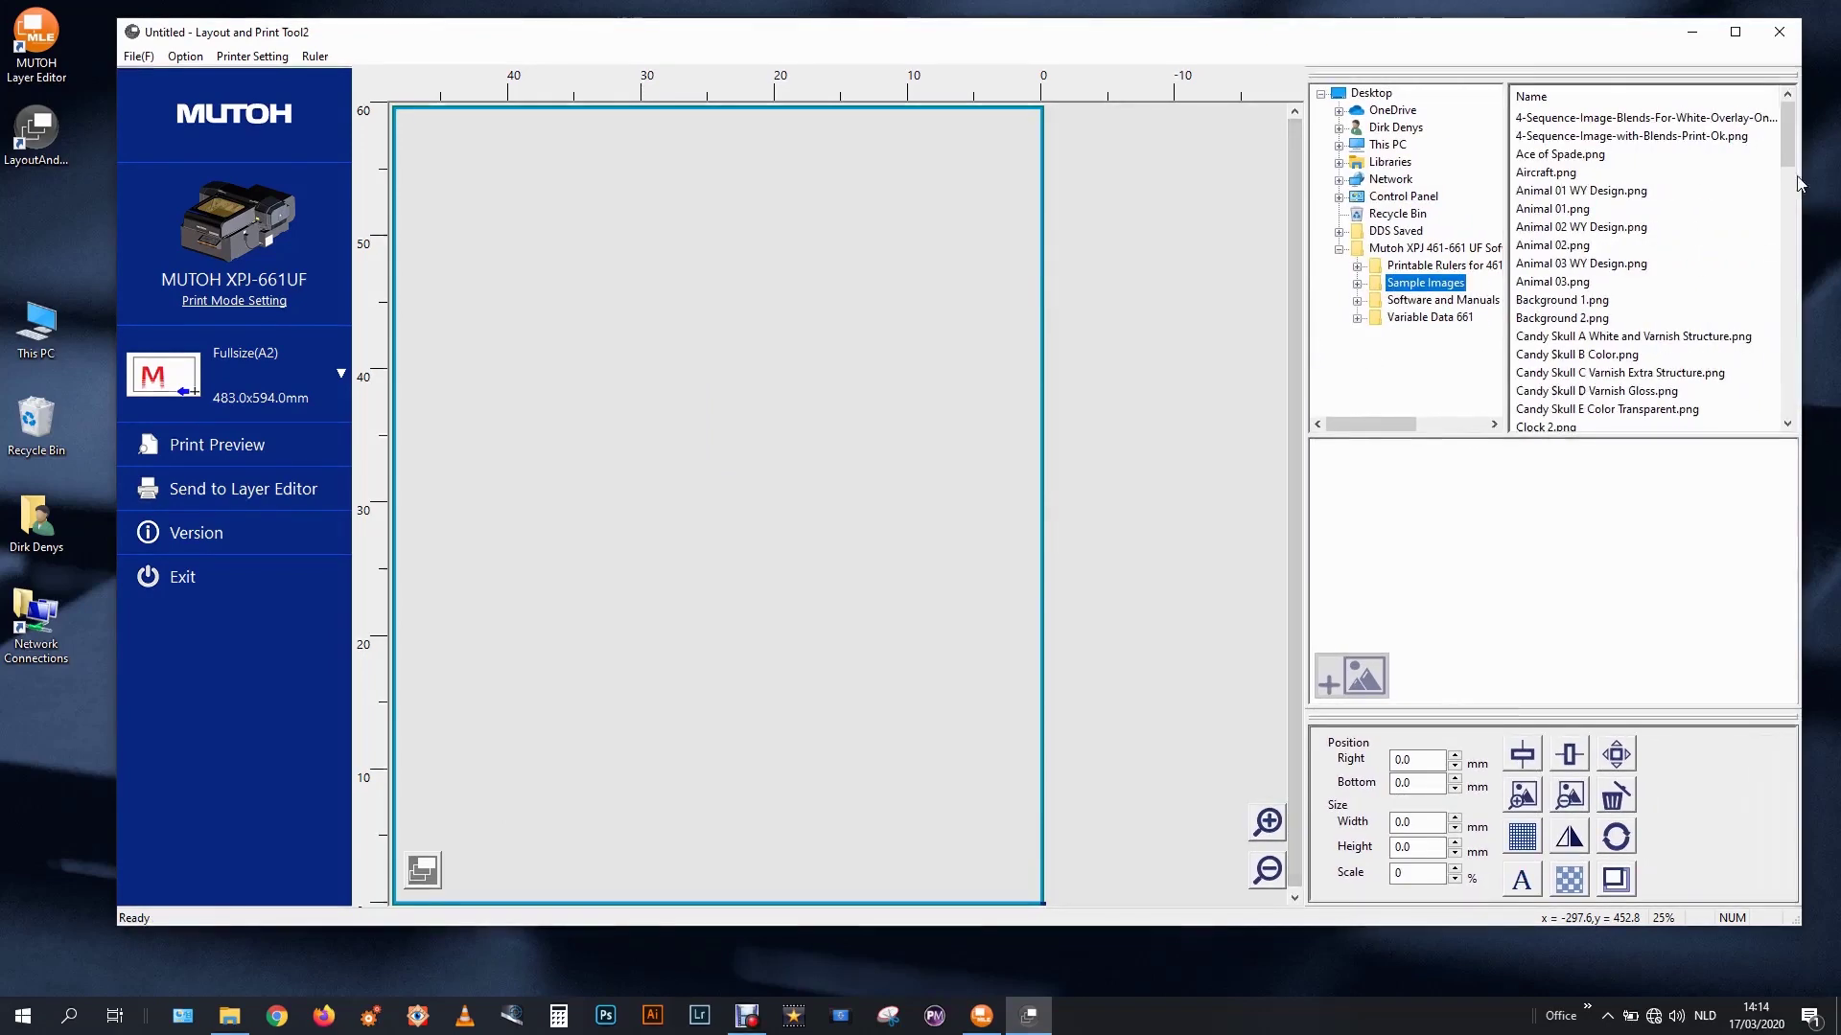
drag(1788, 163, 1799, 384)
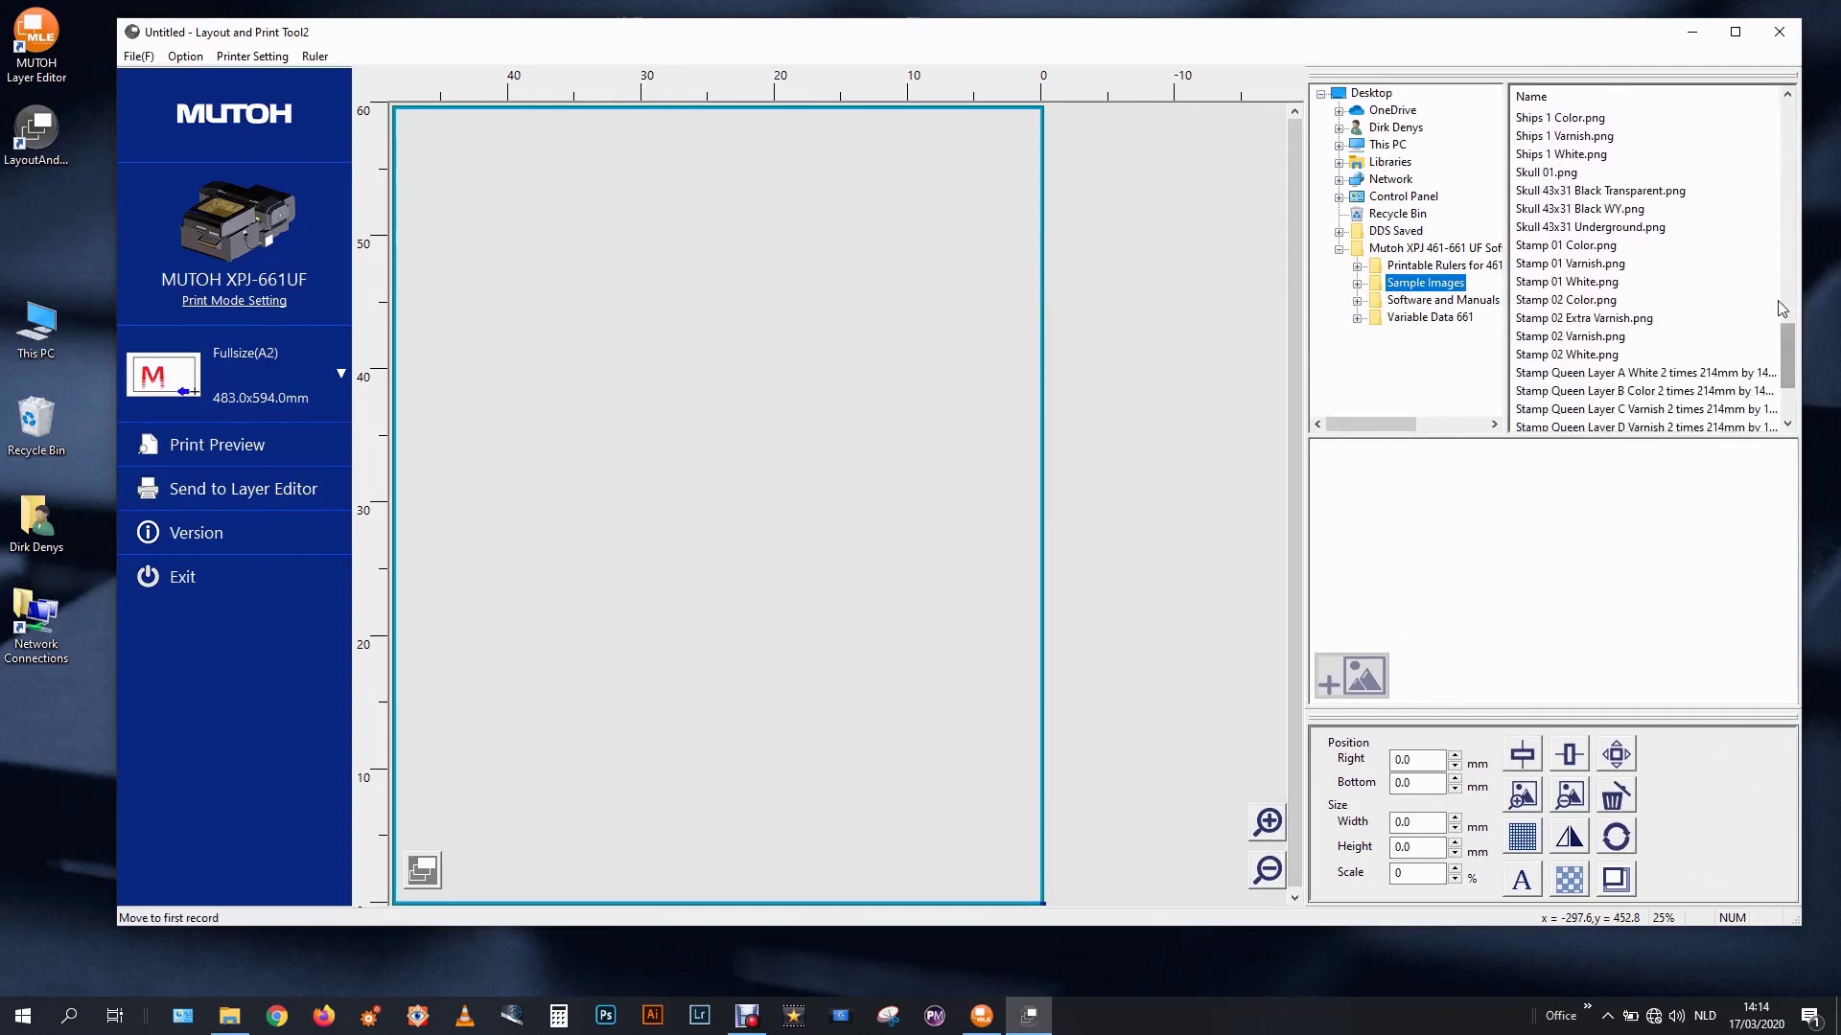
click(1609, 356)
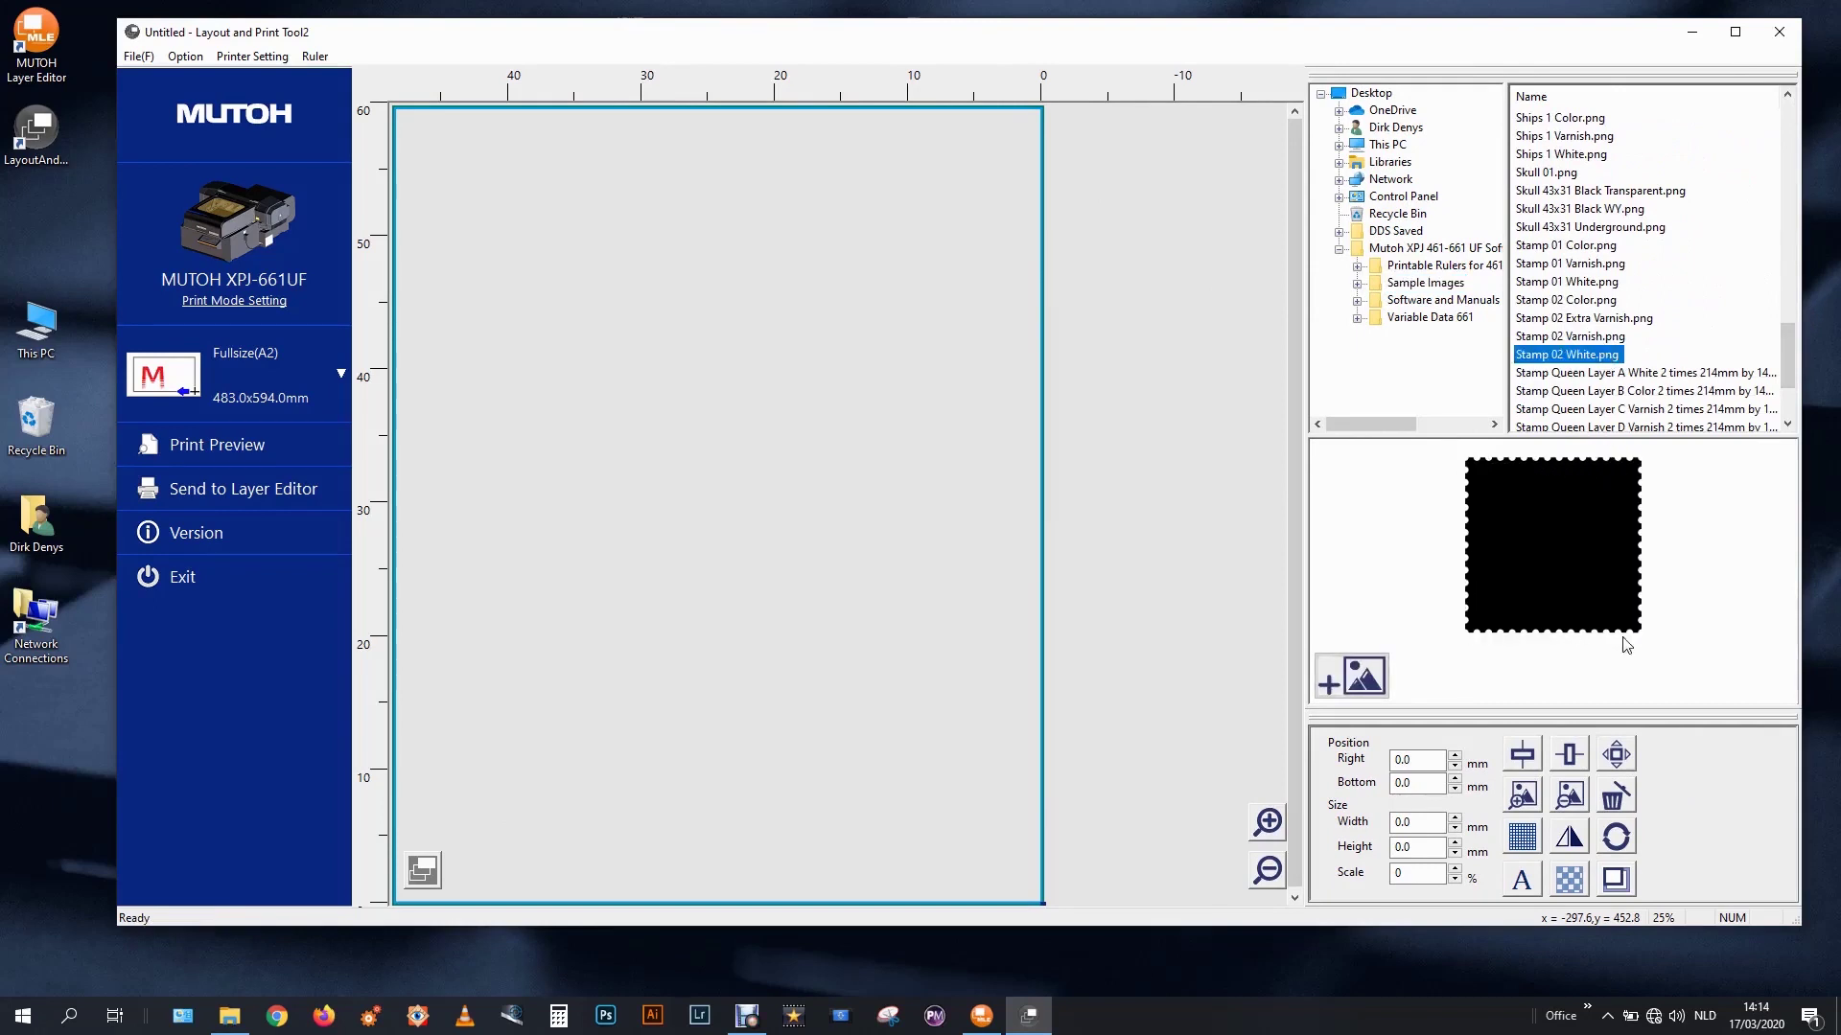
double_click(1586, 357)
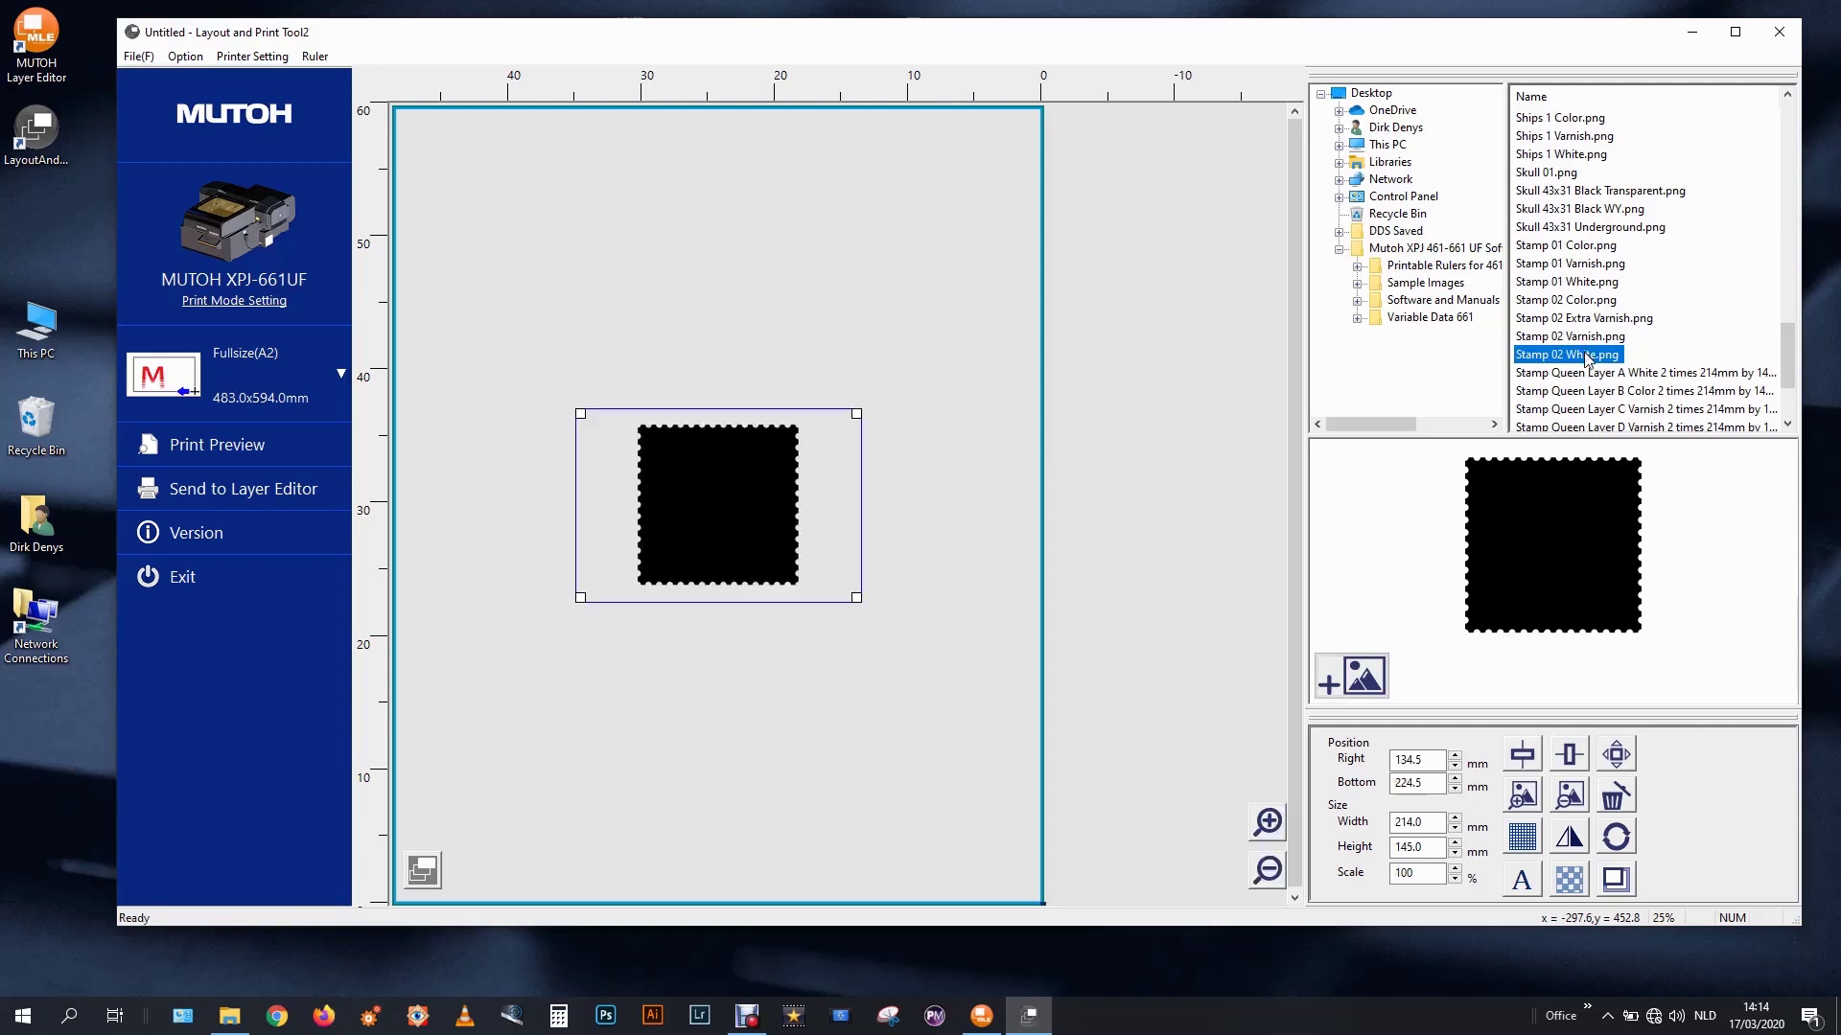
click(1570, 754)
click(1522, 755)
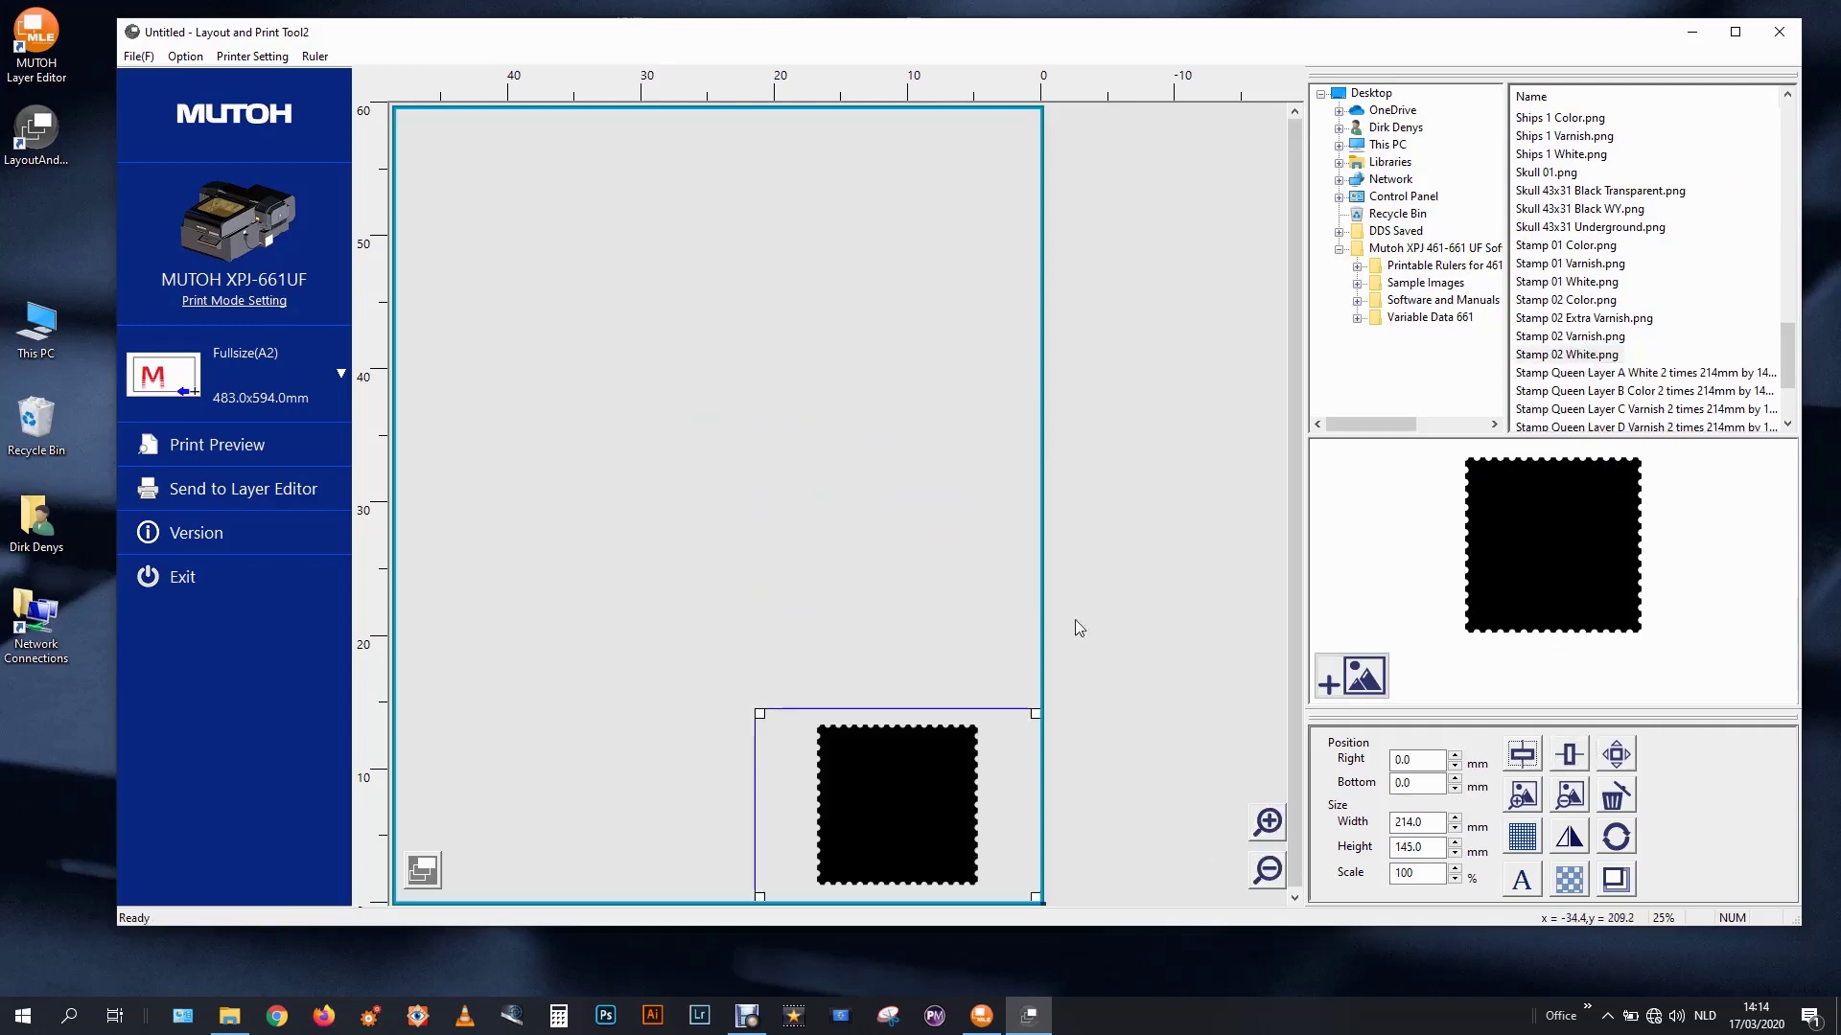
Switch to layer 2 and place Stamp 02 White.png in the page's bottom-right corner.
click(423, 869)
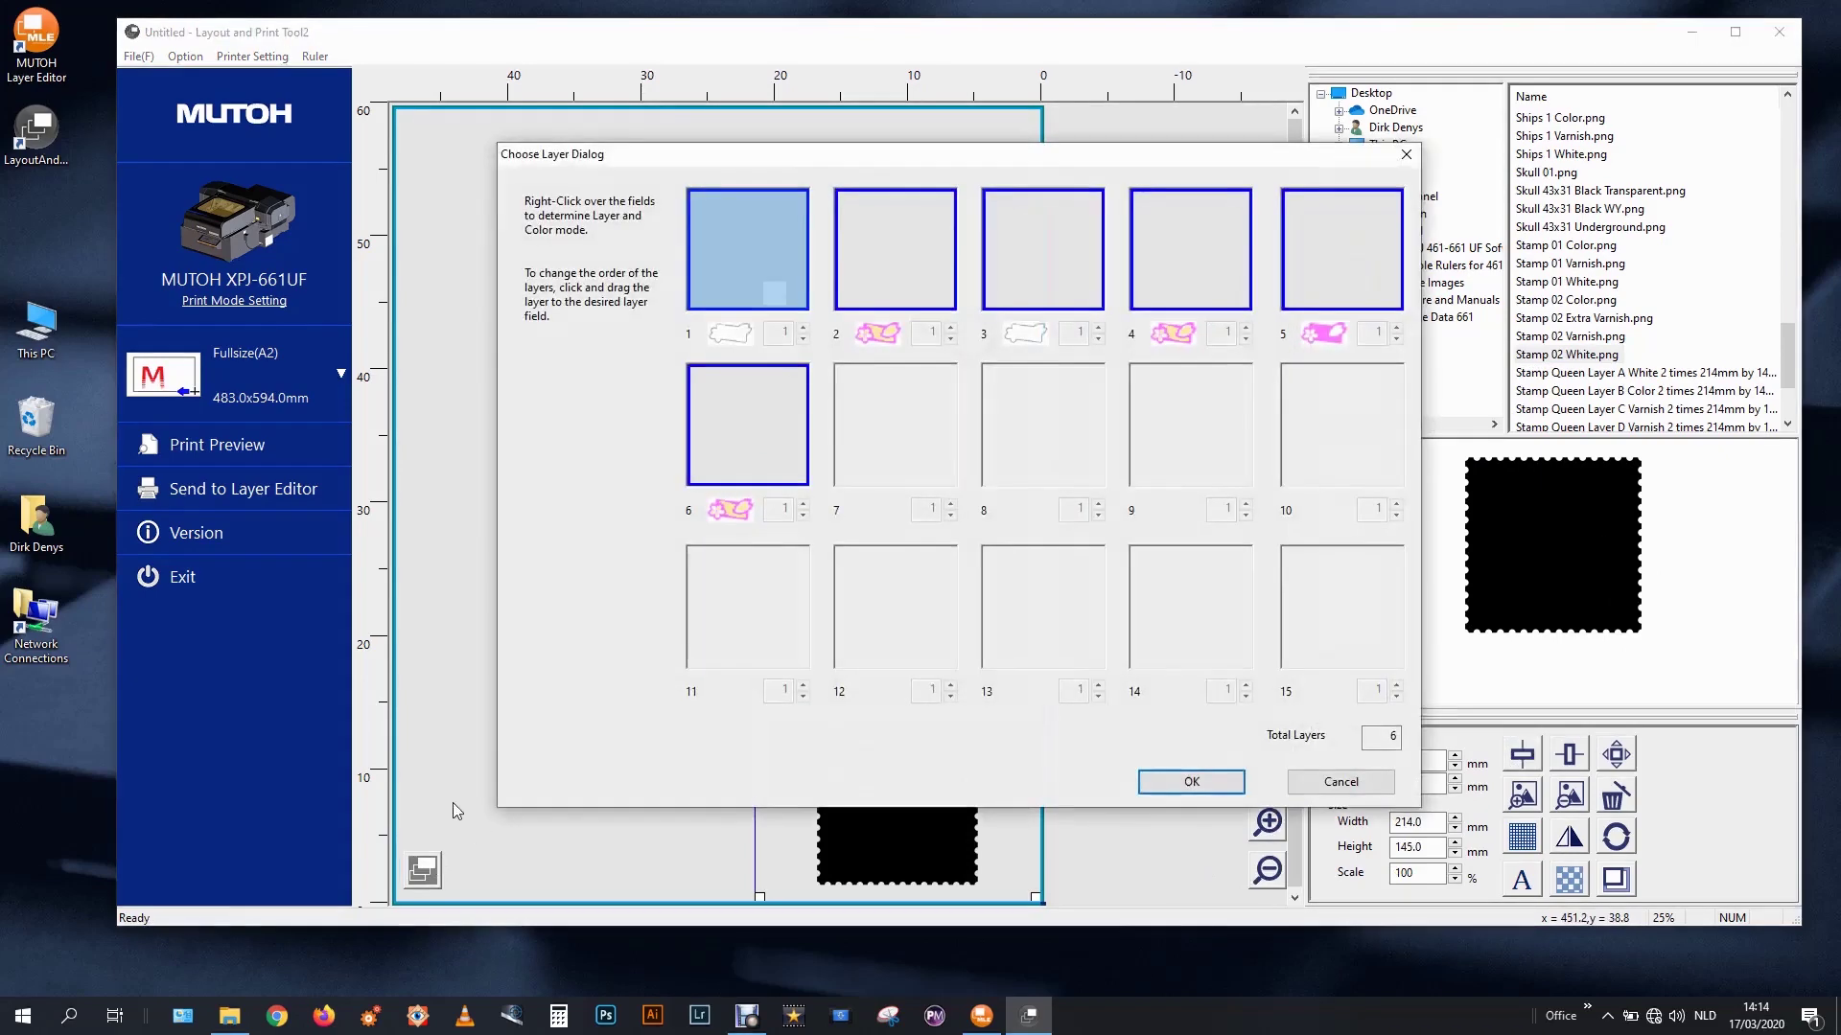
double_click(911, 273)
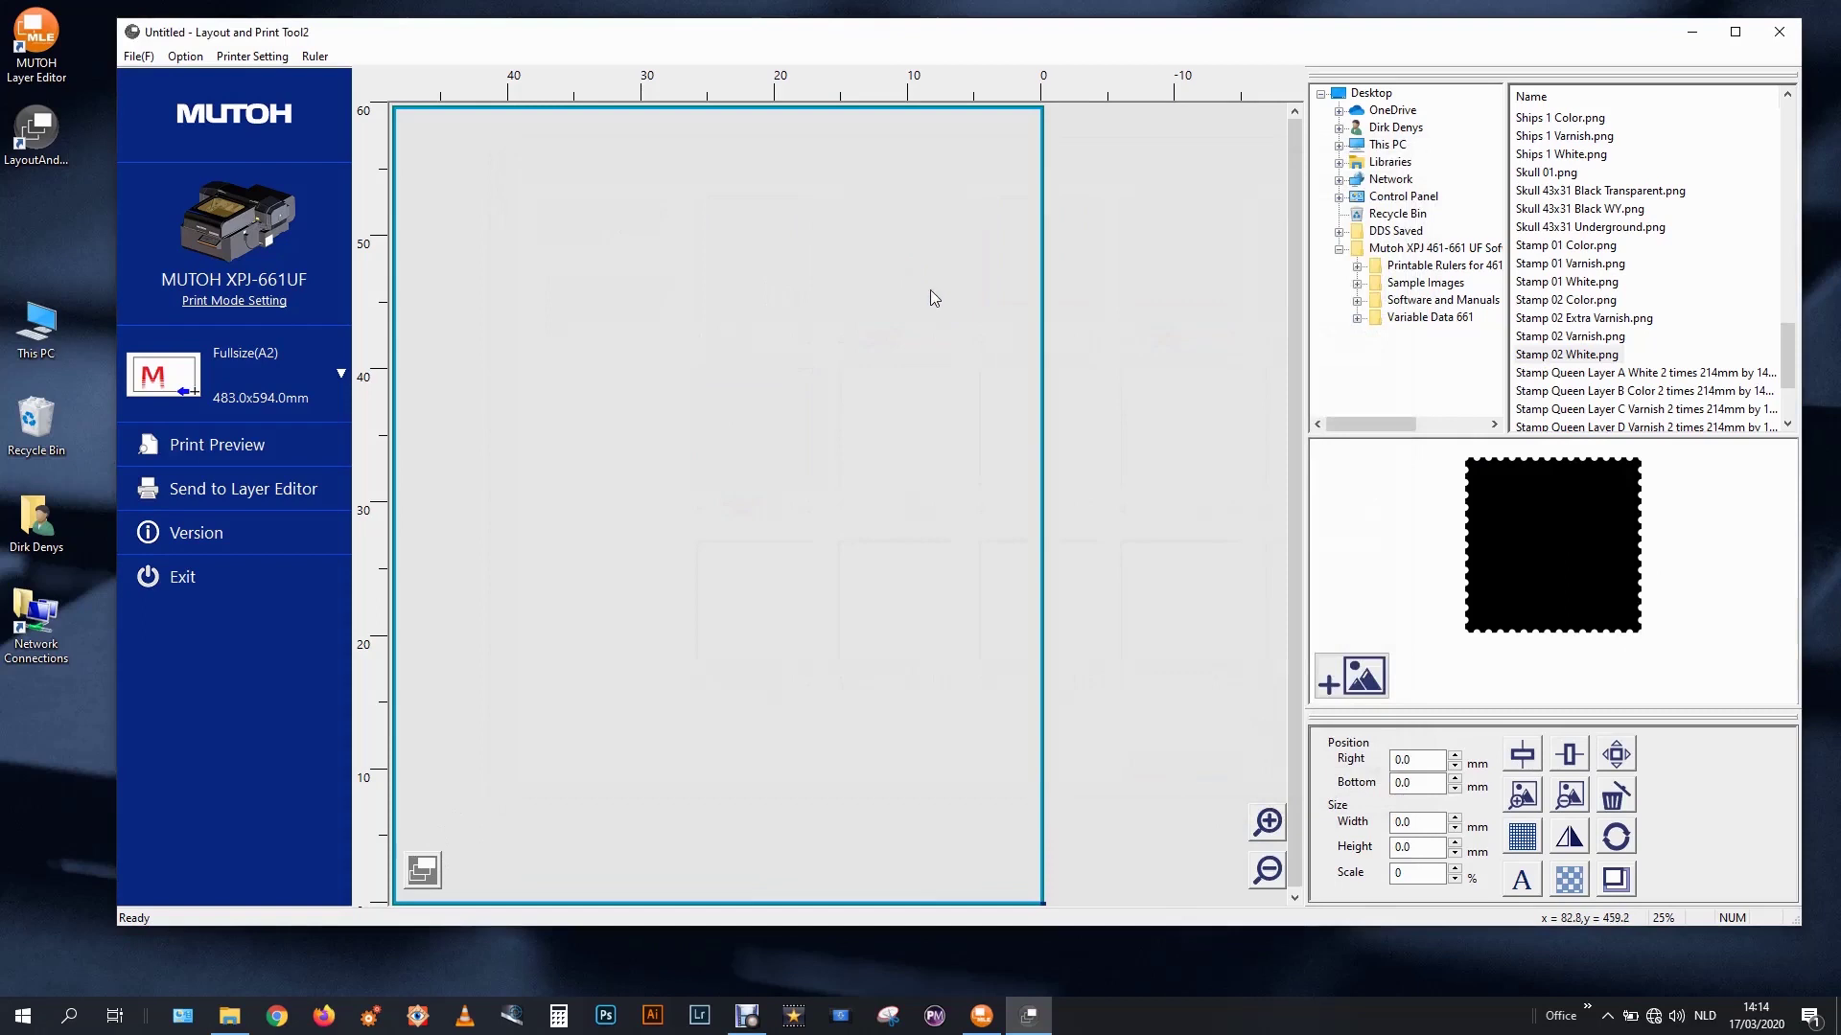
double_click(1610, 356)
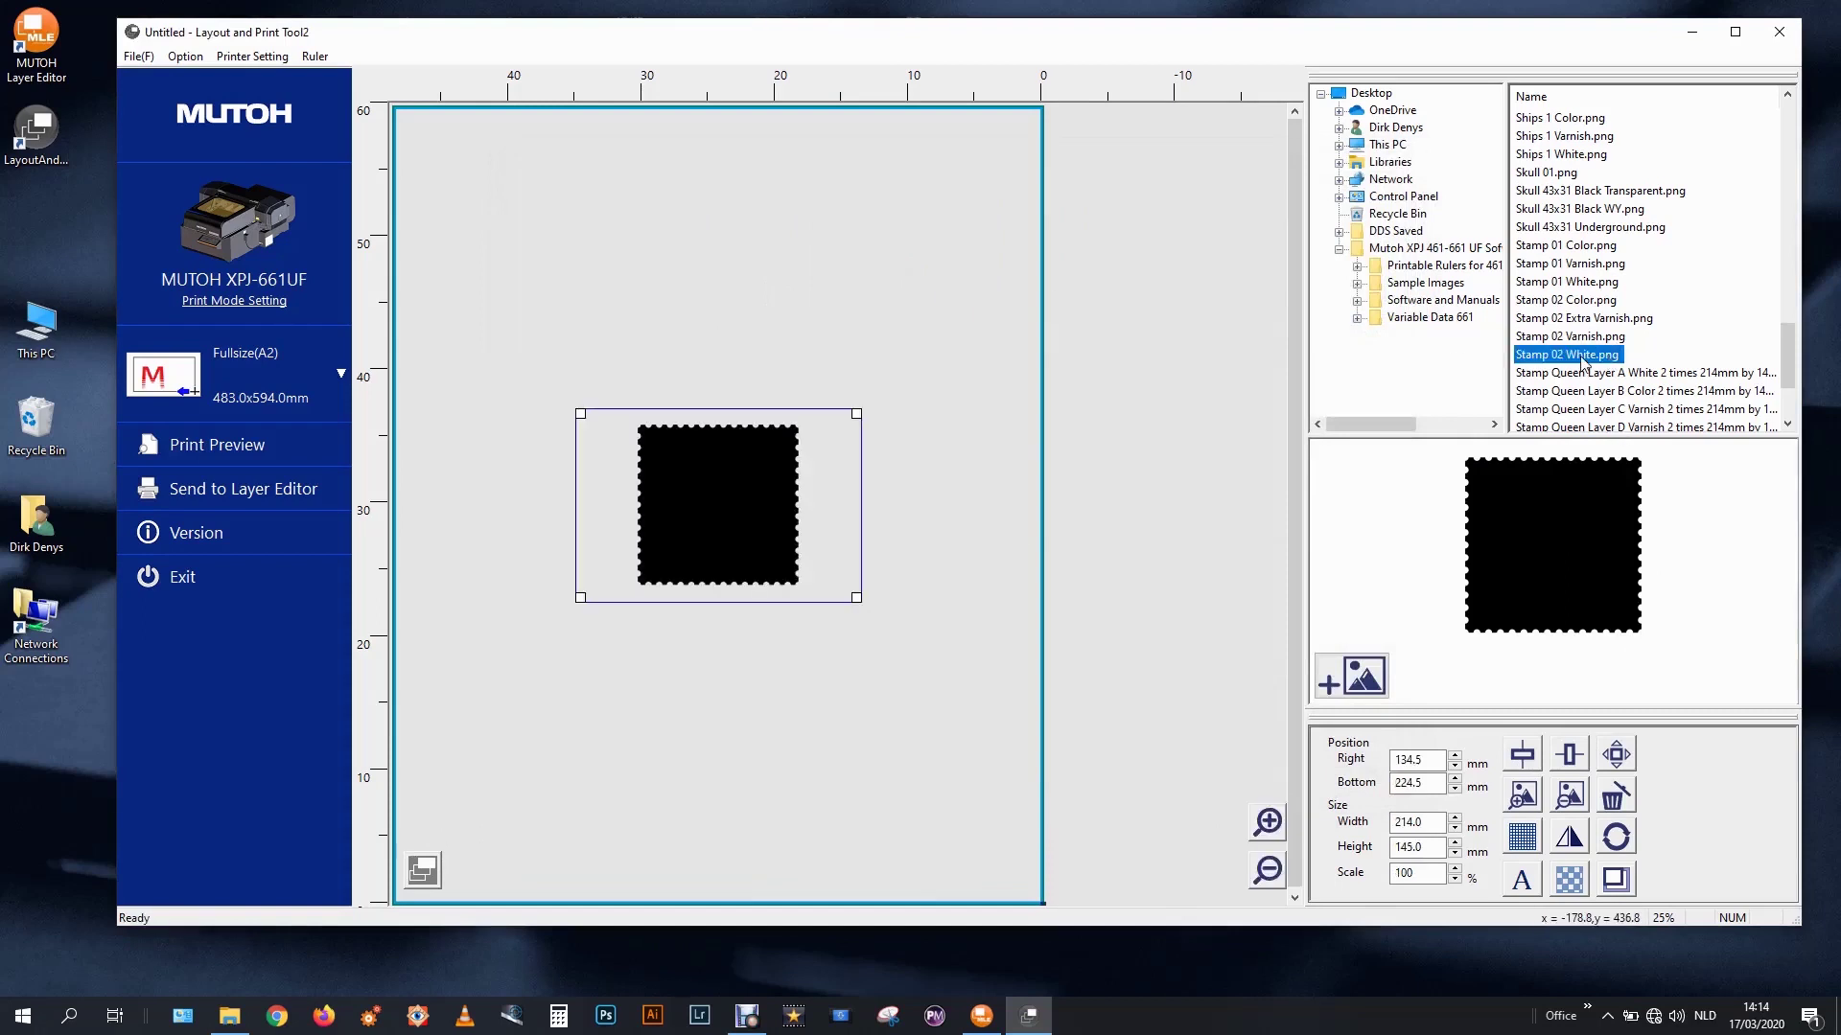
click(1534, 755)
click(1569, 754)
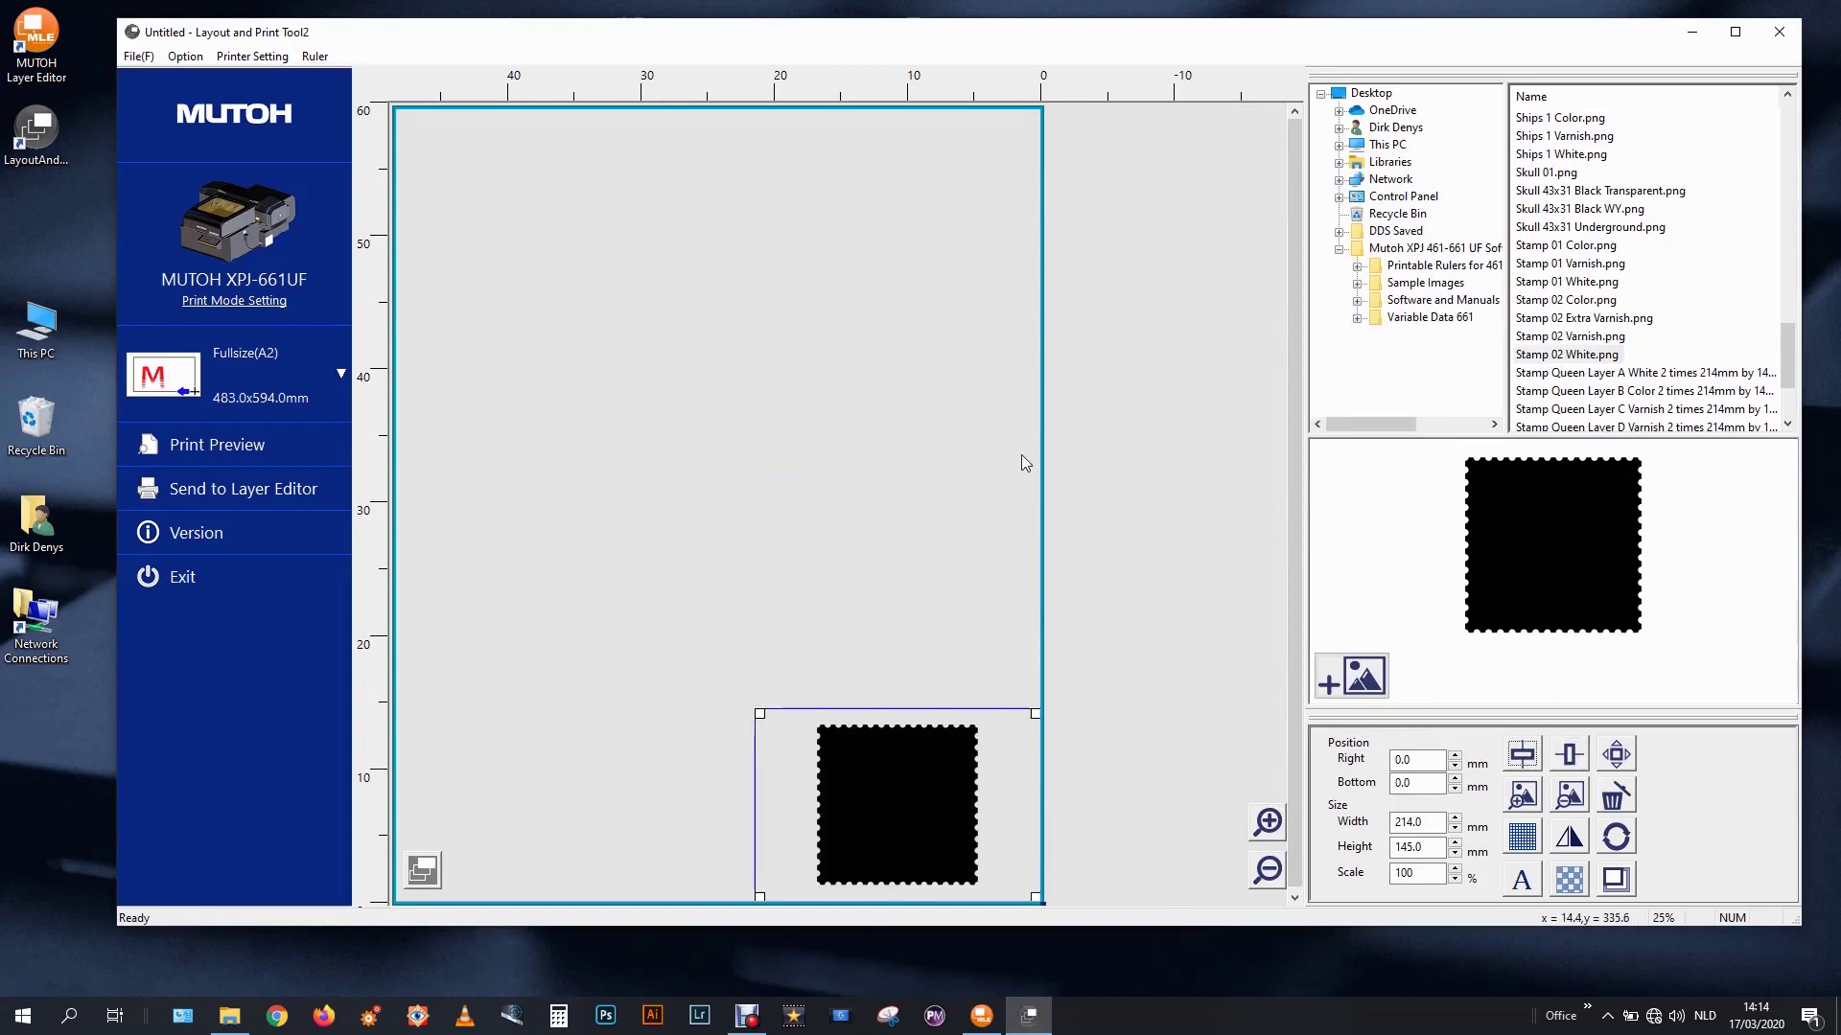
click(986, 470)
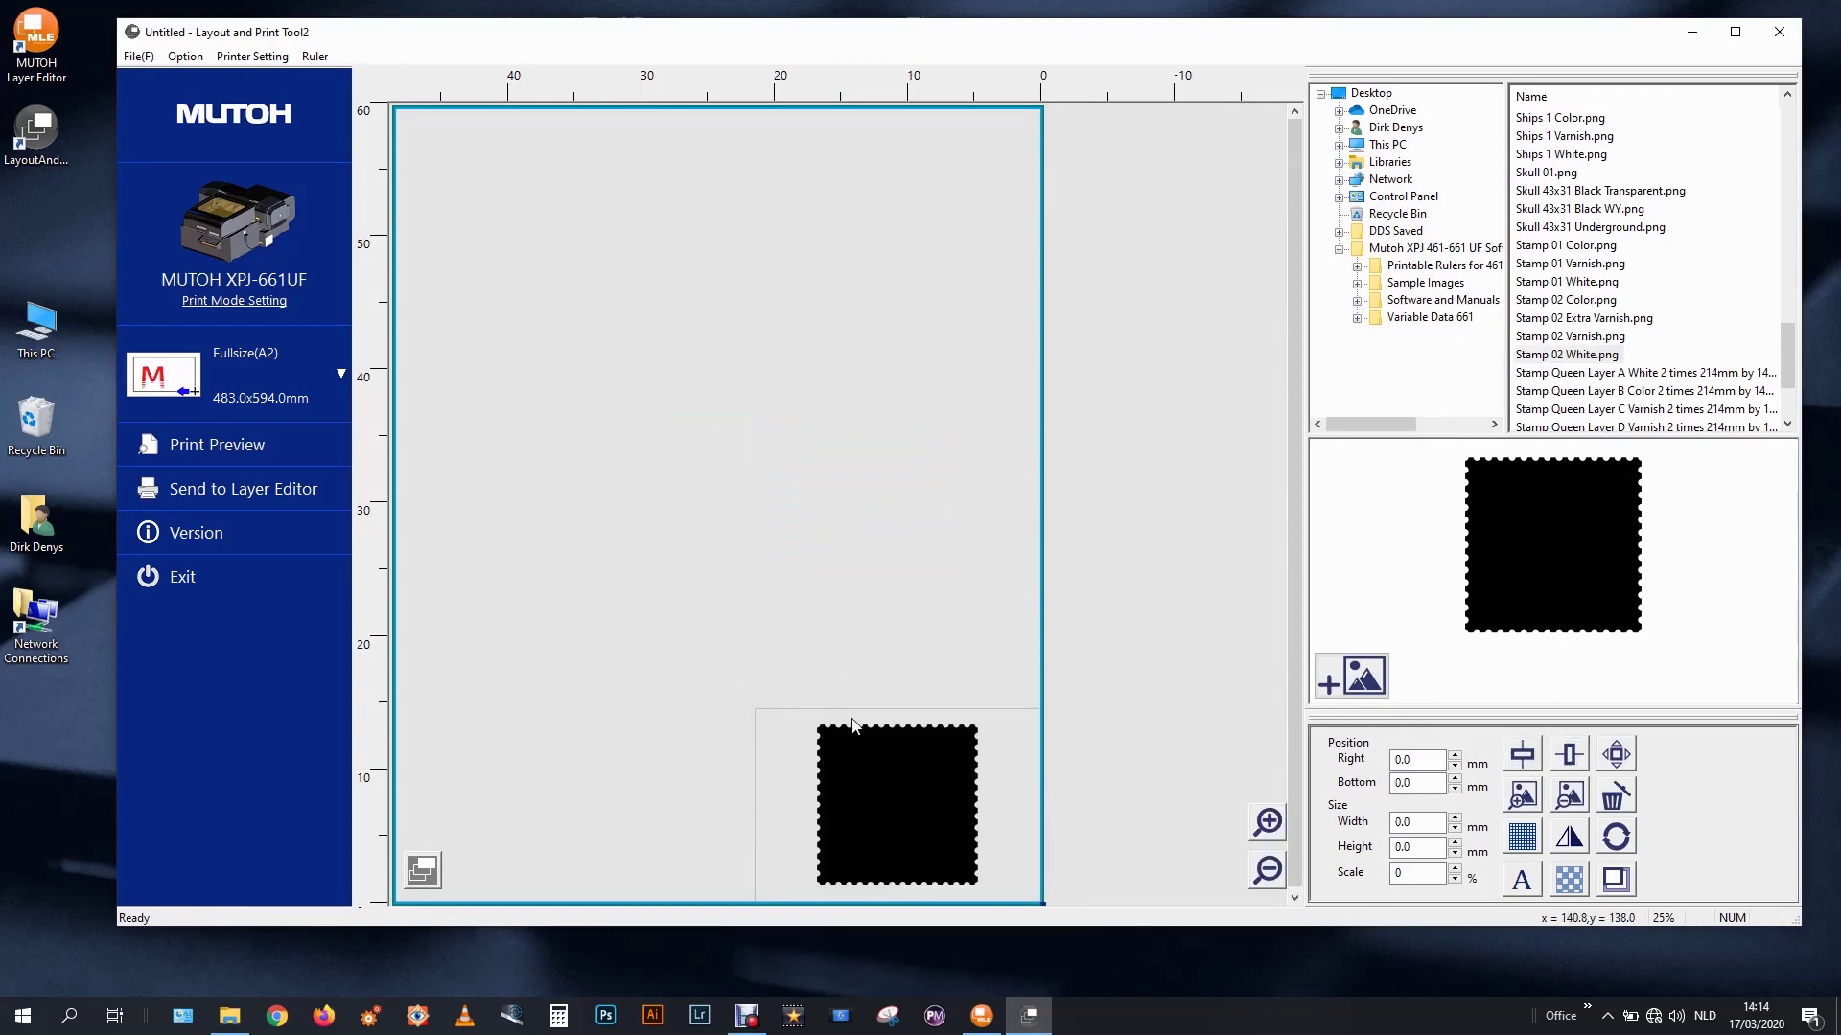
Switch to the empty layer 3.
click(422, 870)
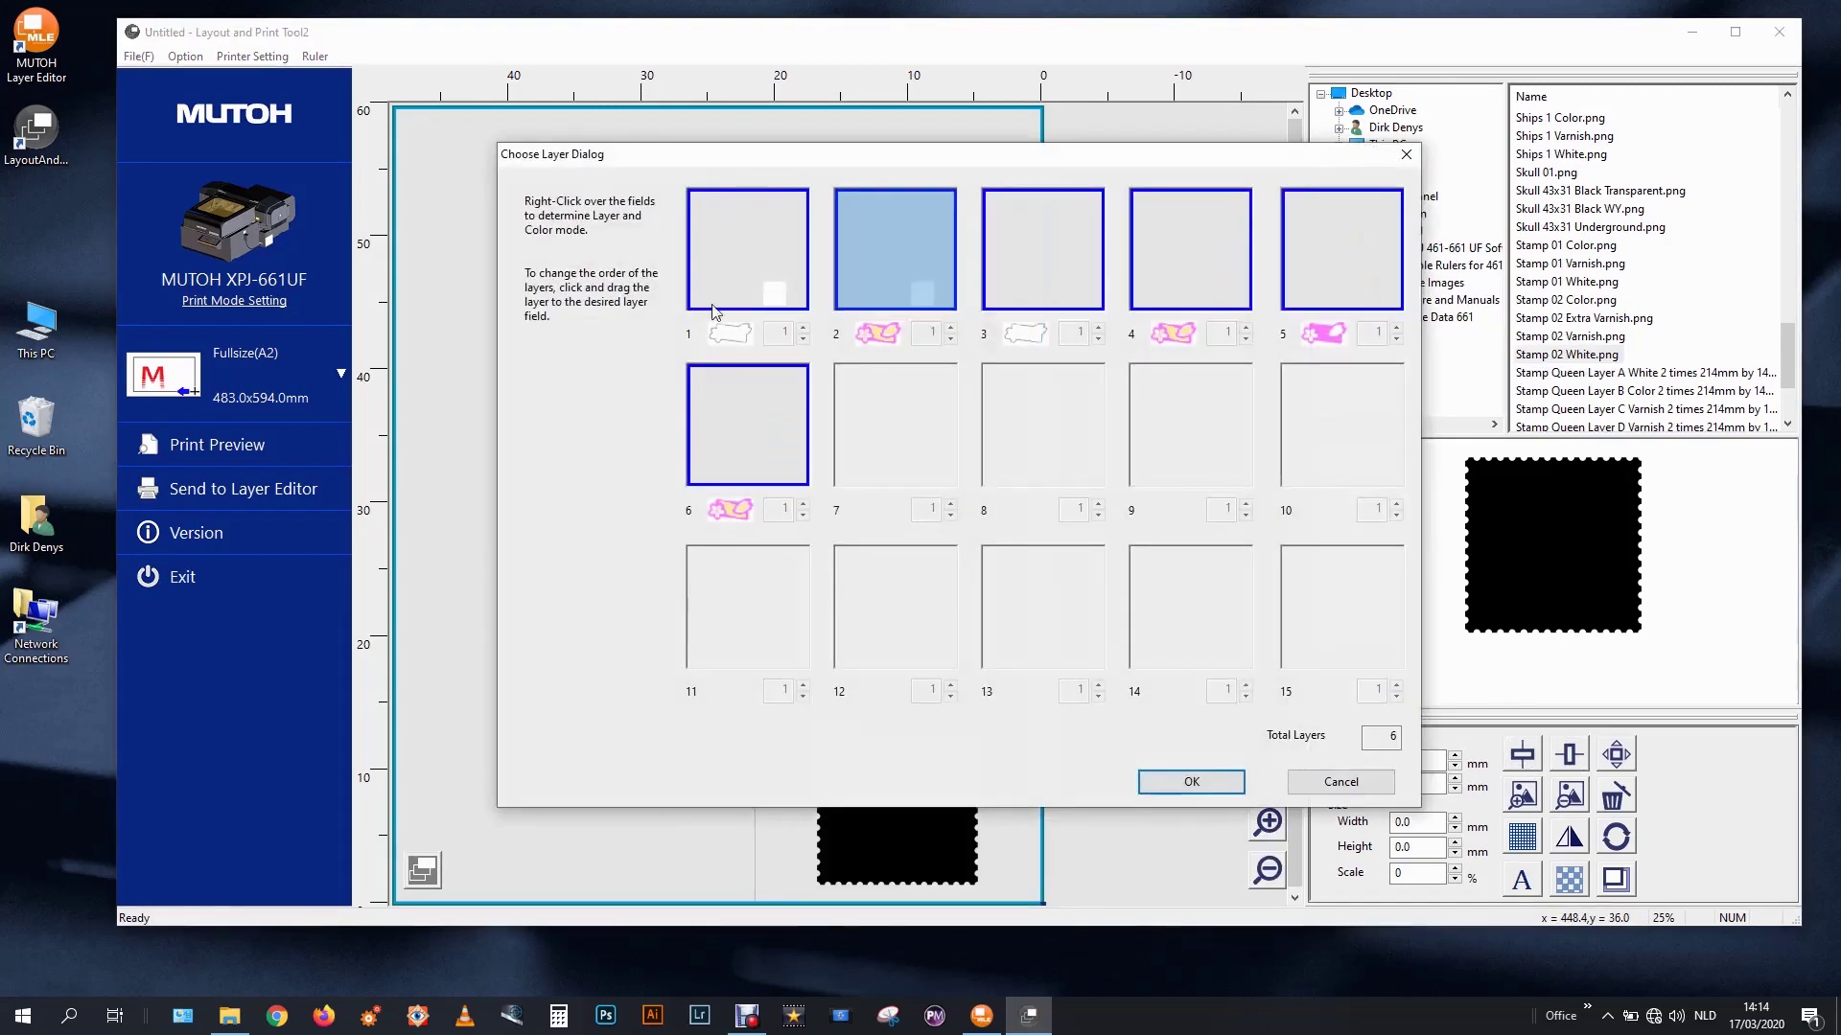
click(1064, 261)
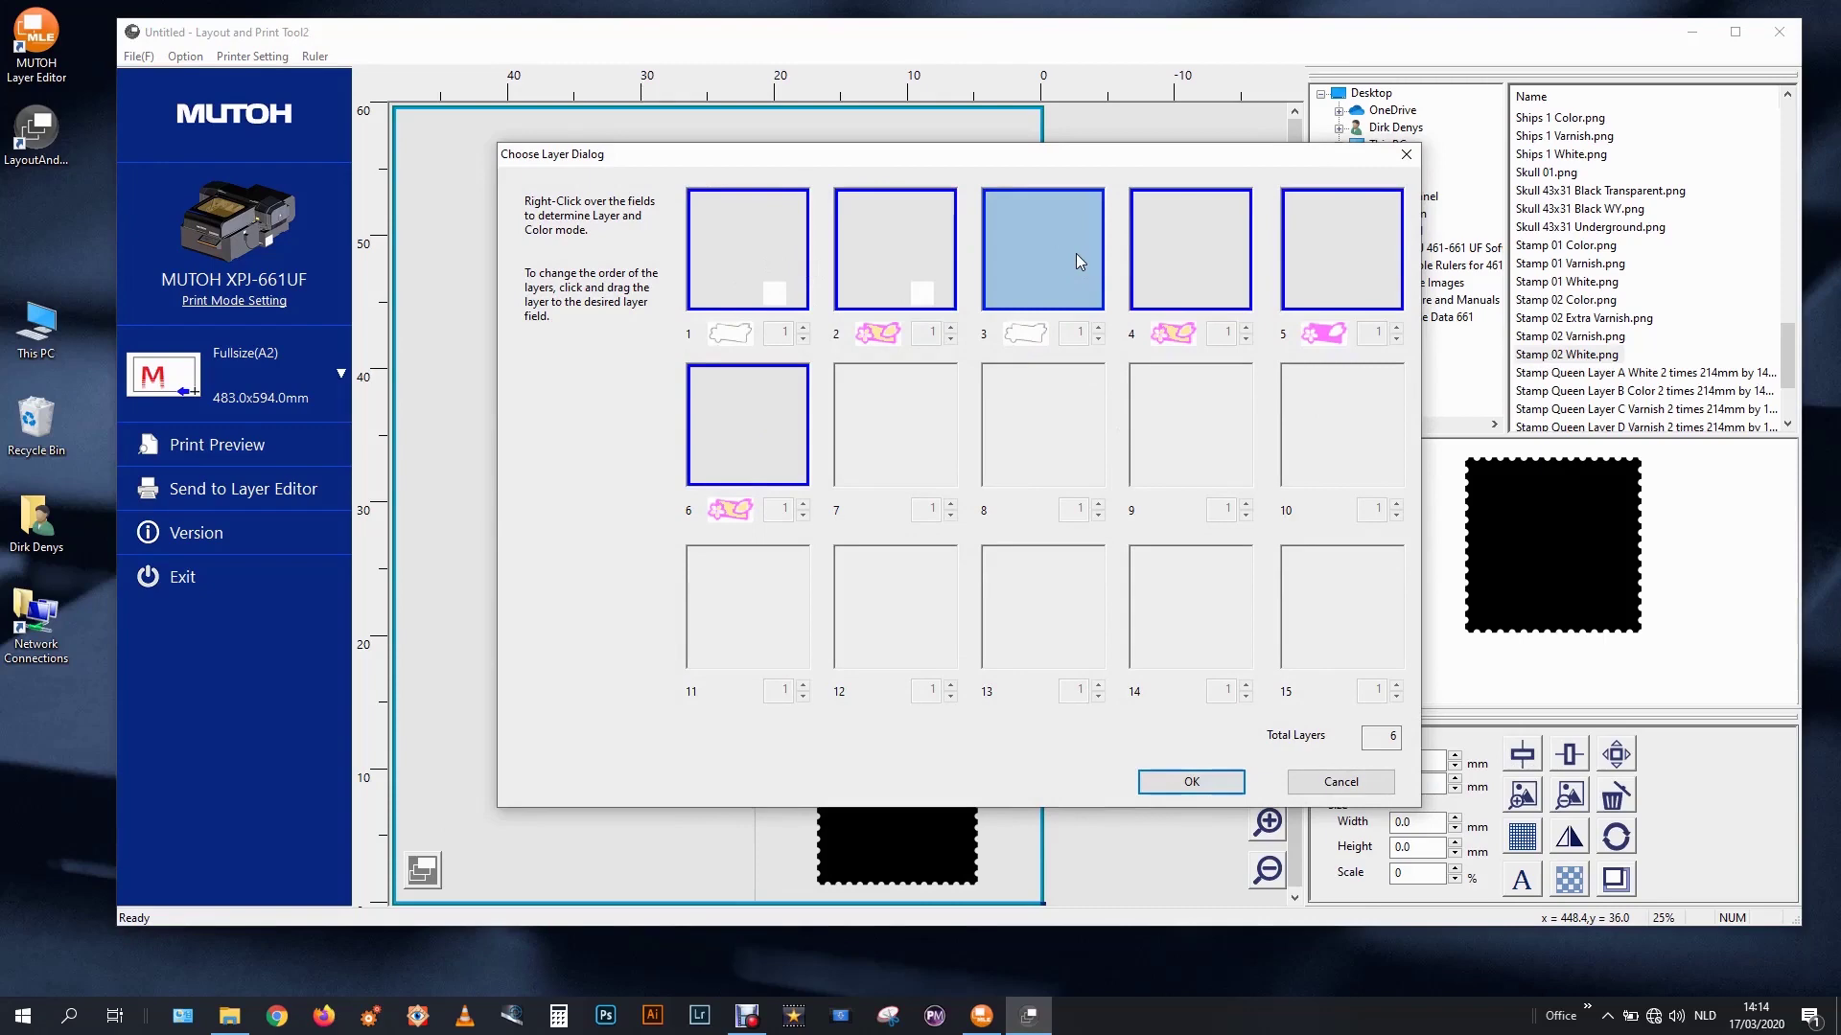
key(Return)
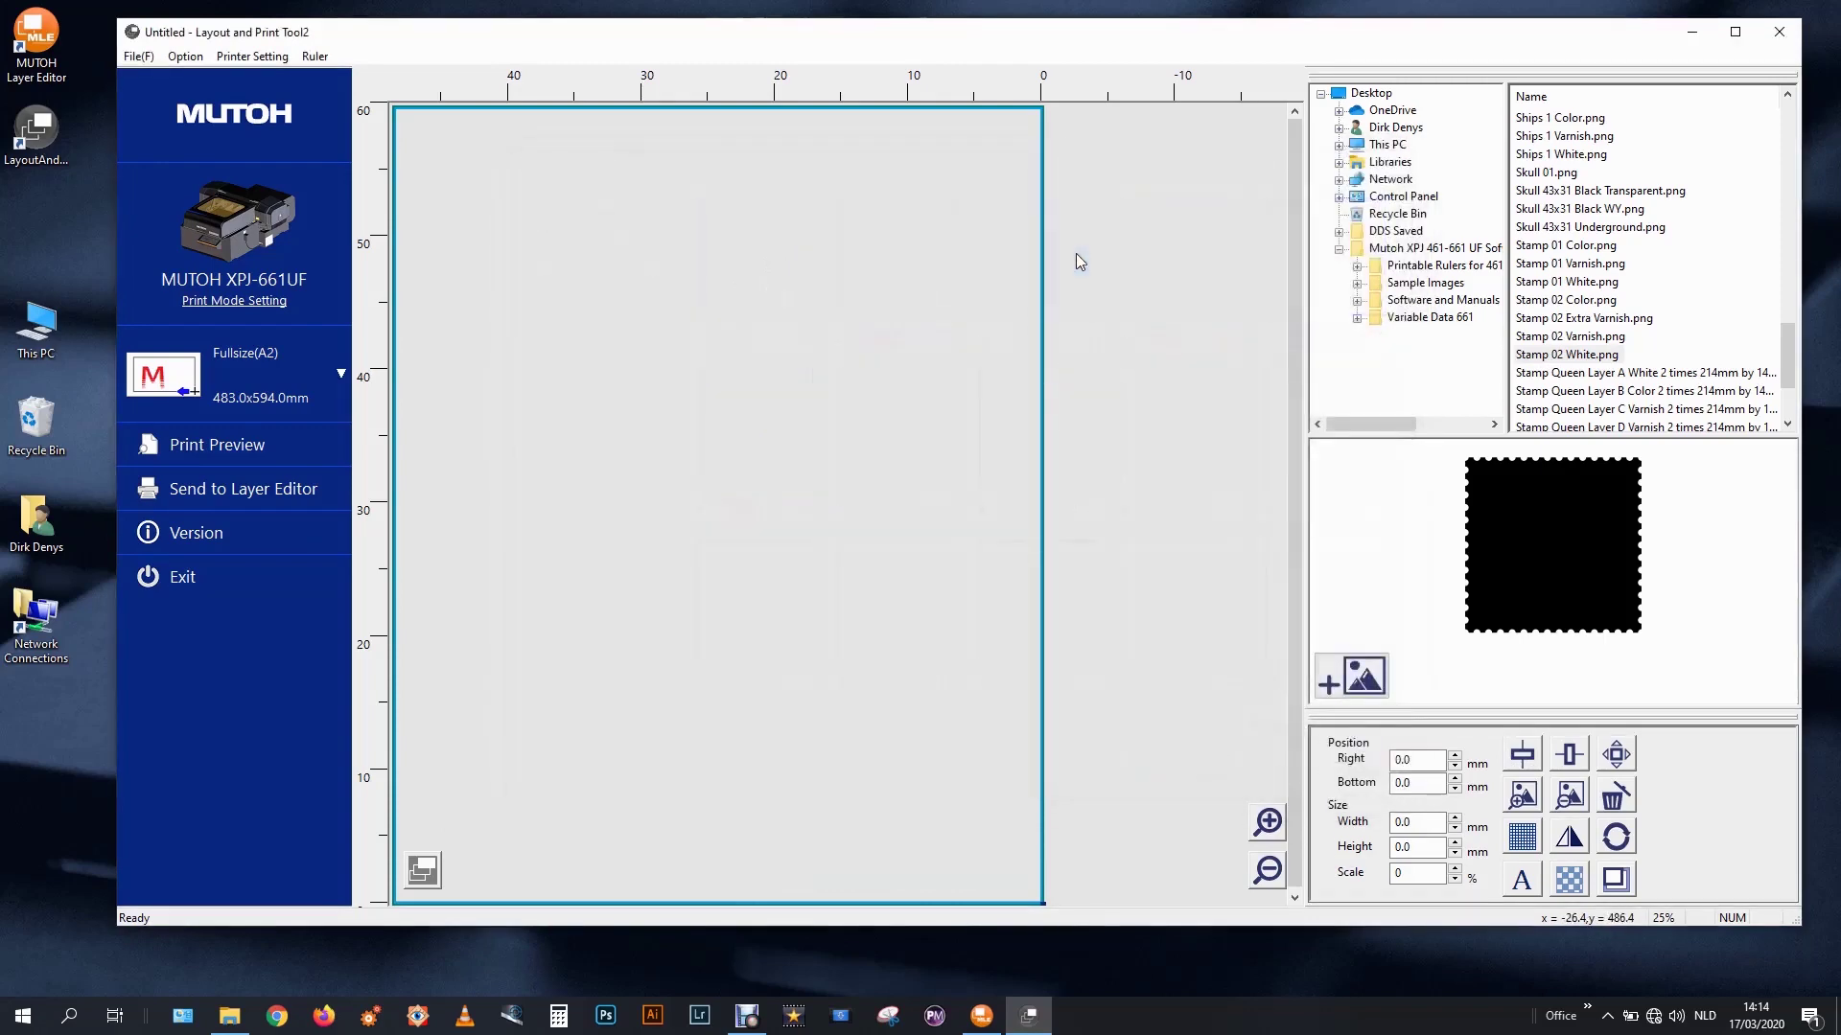
Place Stamp 02 Varnish.png on layer 3, aligned to the page's bottom-right corner.
click(1620, 319)
click(1616, 337)
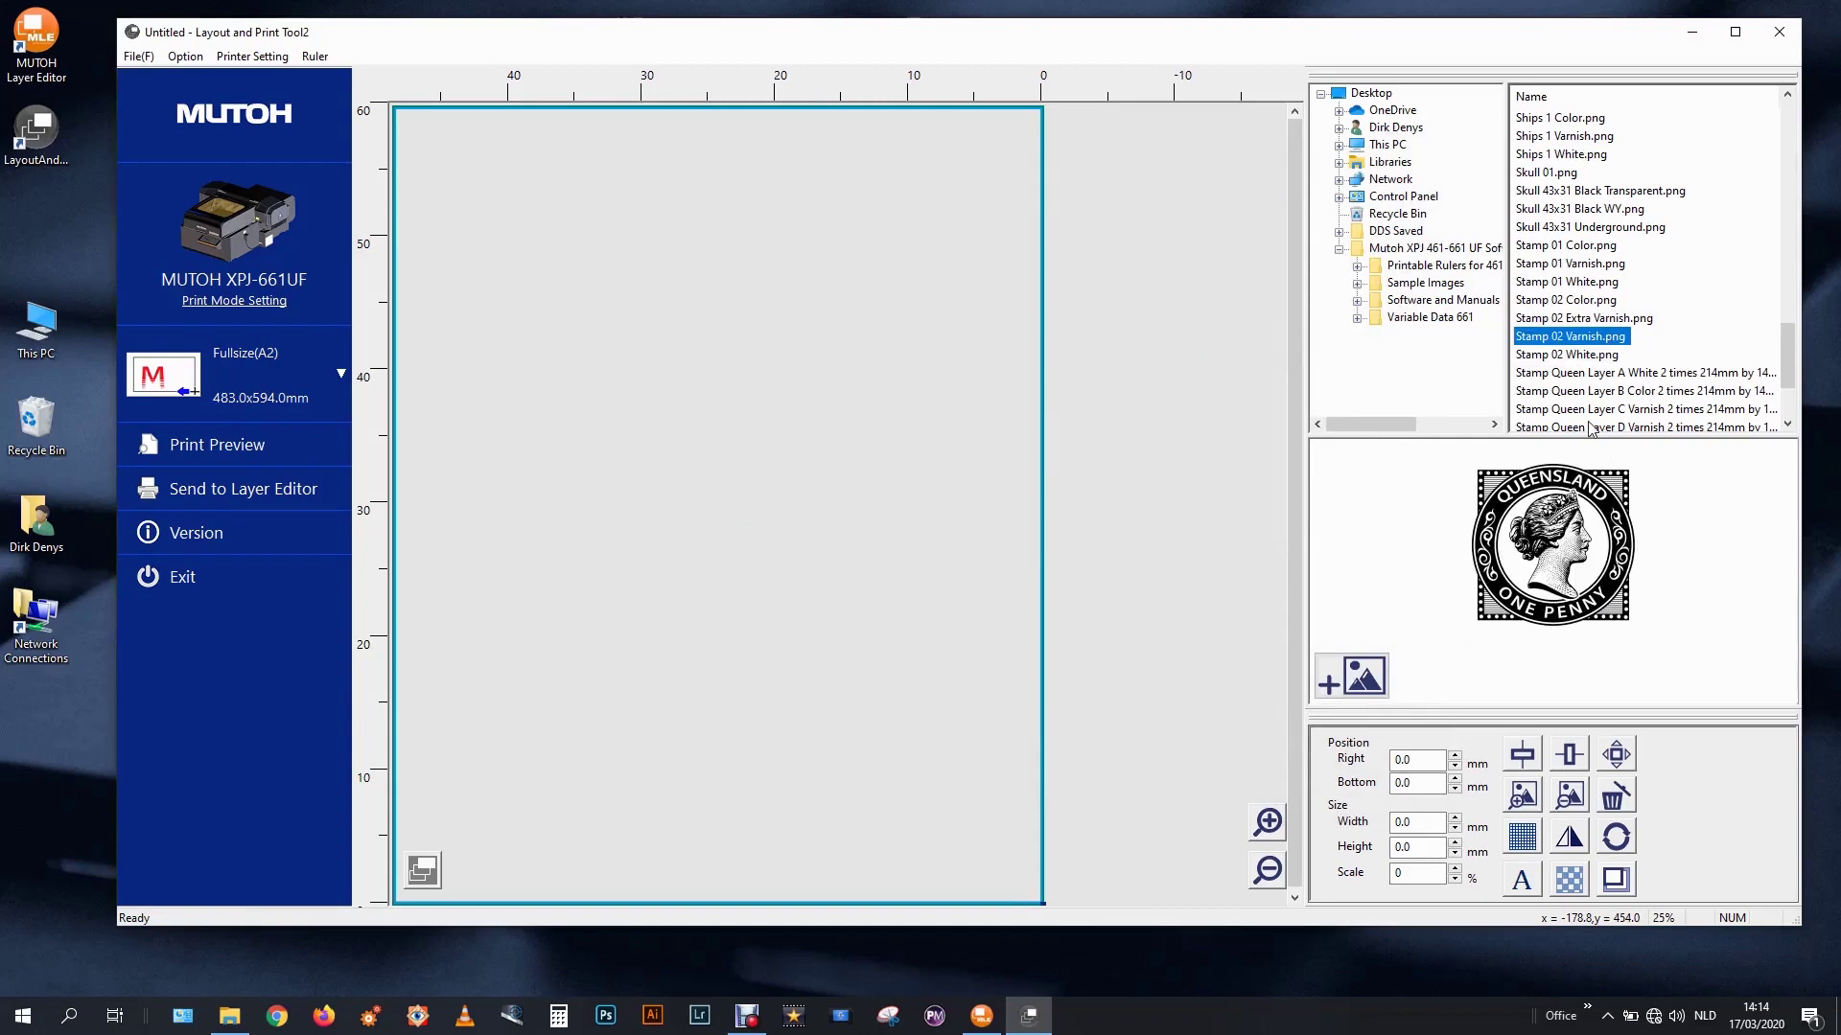
double_click(1595, 337)
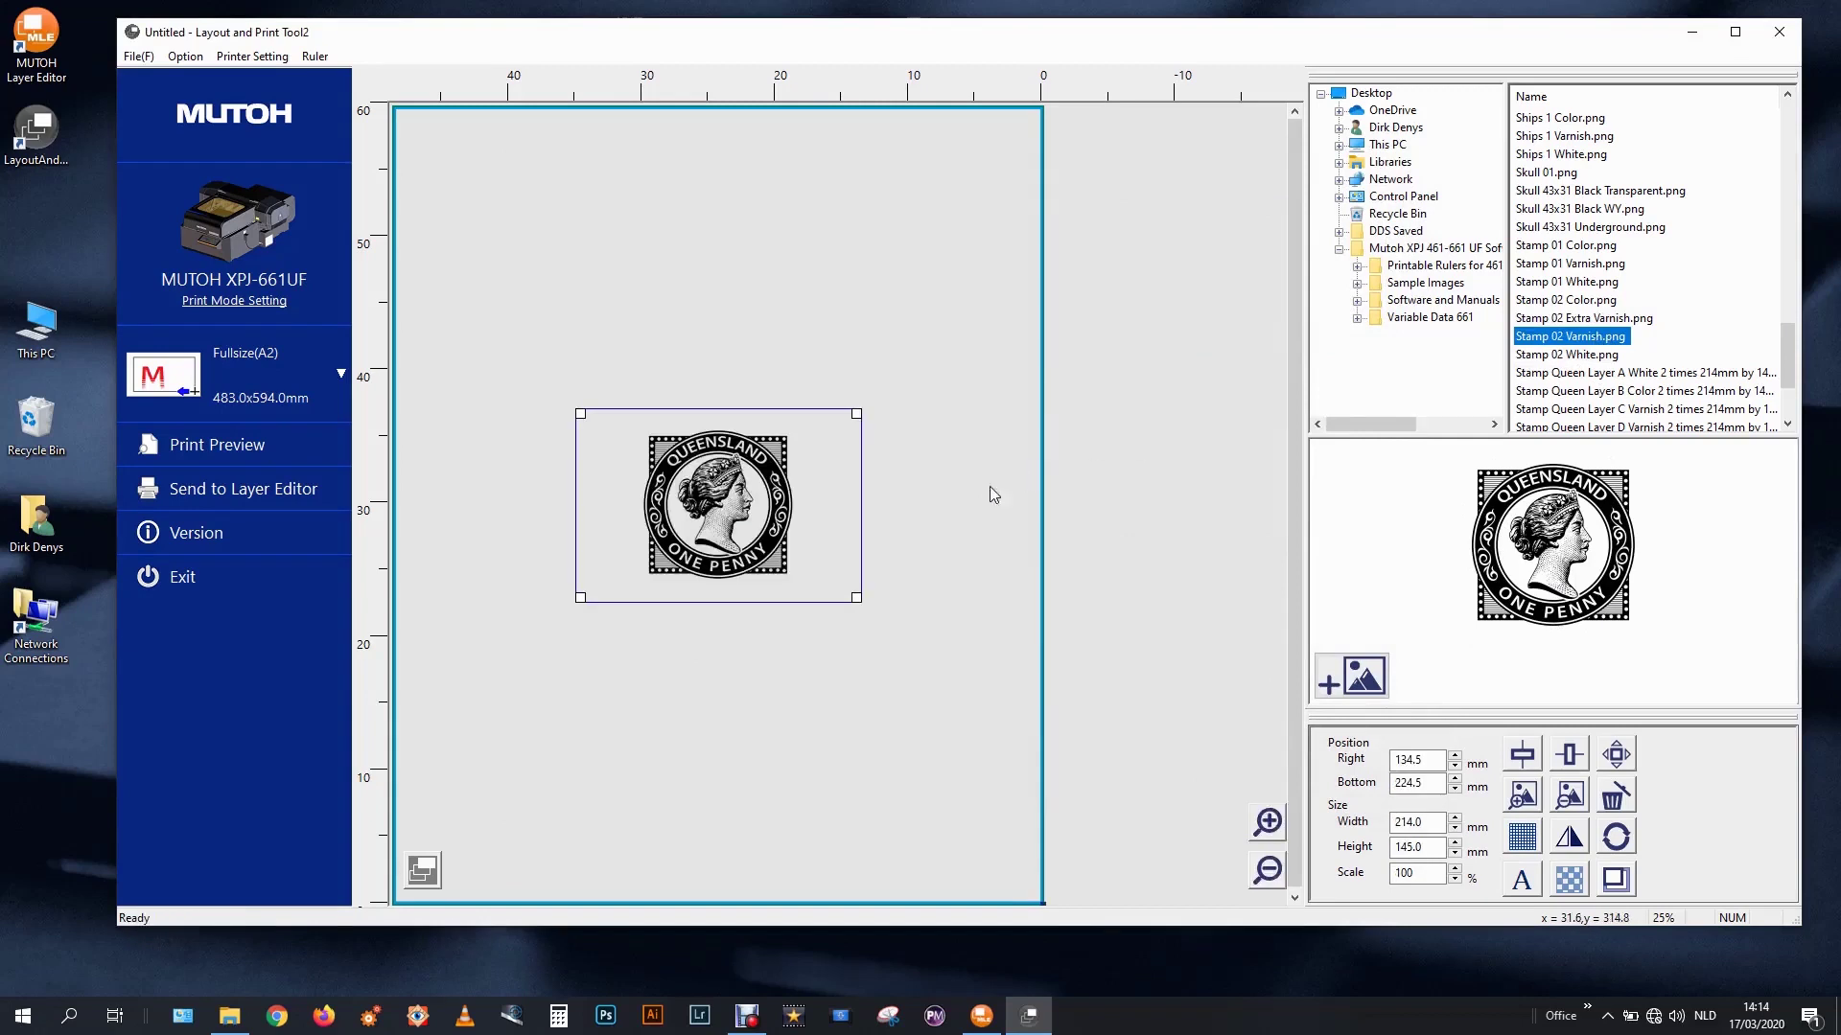
click(1577, 762)
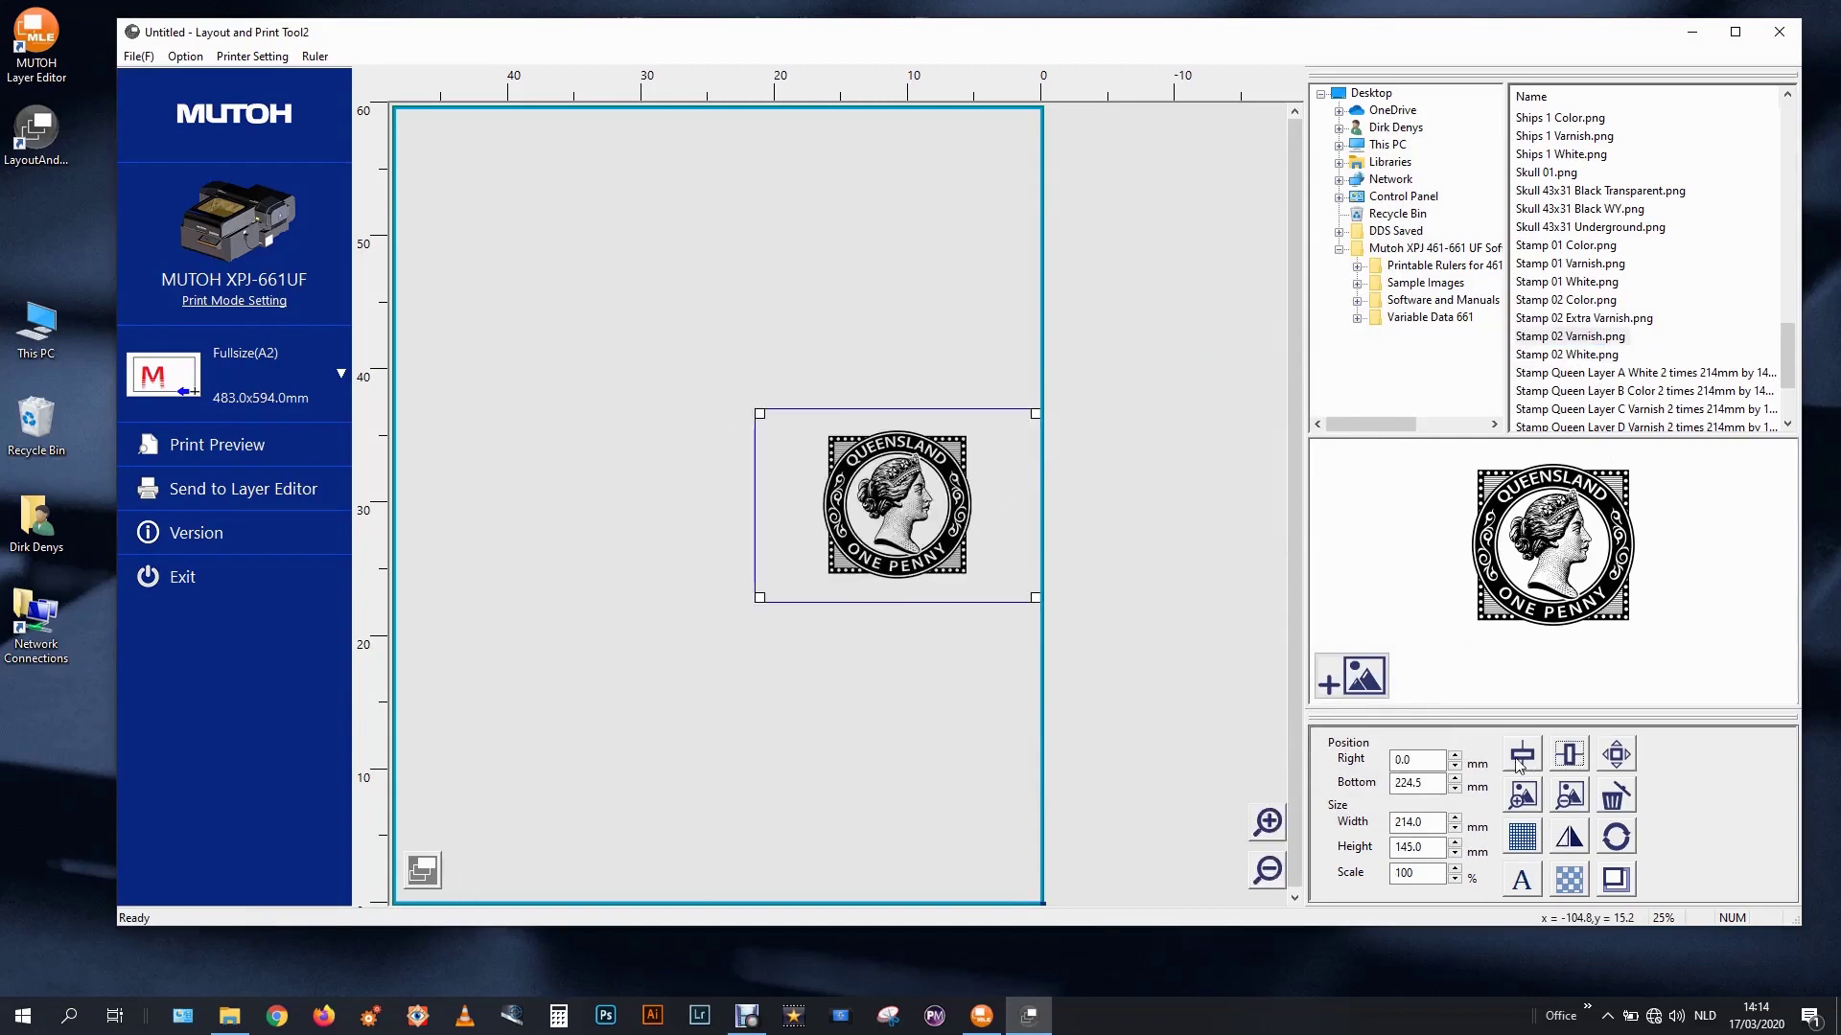
click(1521, 762)
Switch to layer 4 and place the same stamp in the bottom-right corner.
click(423, 870)
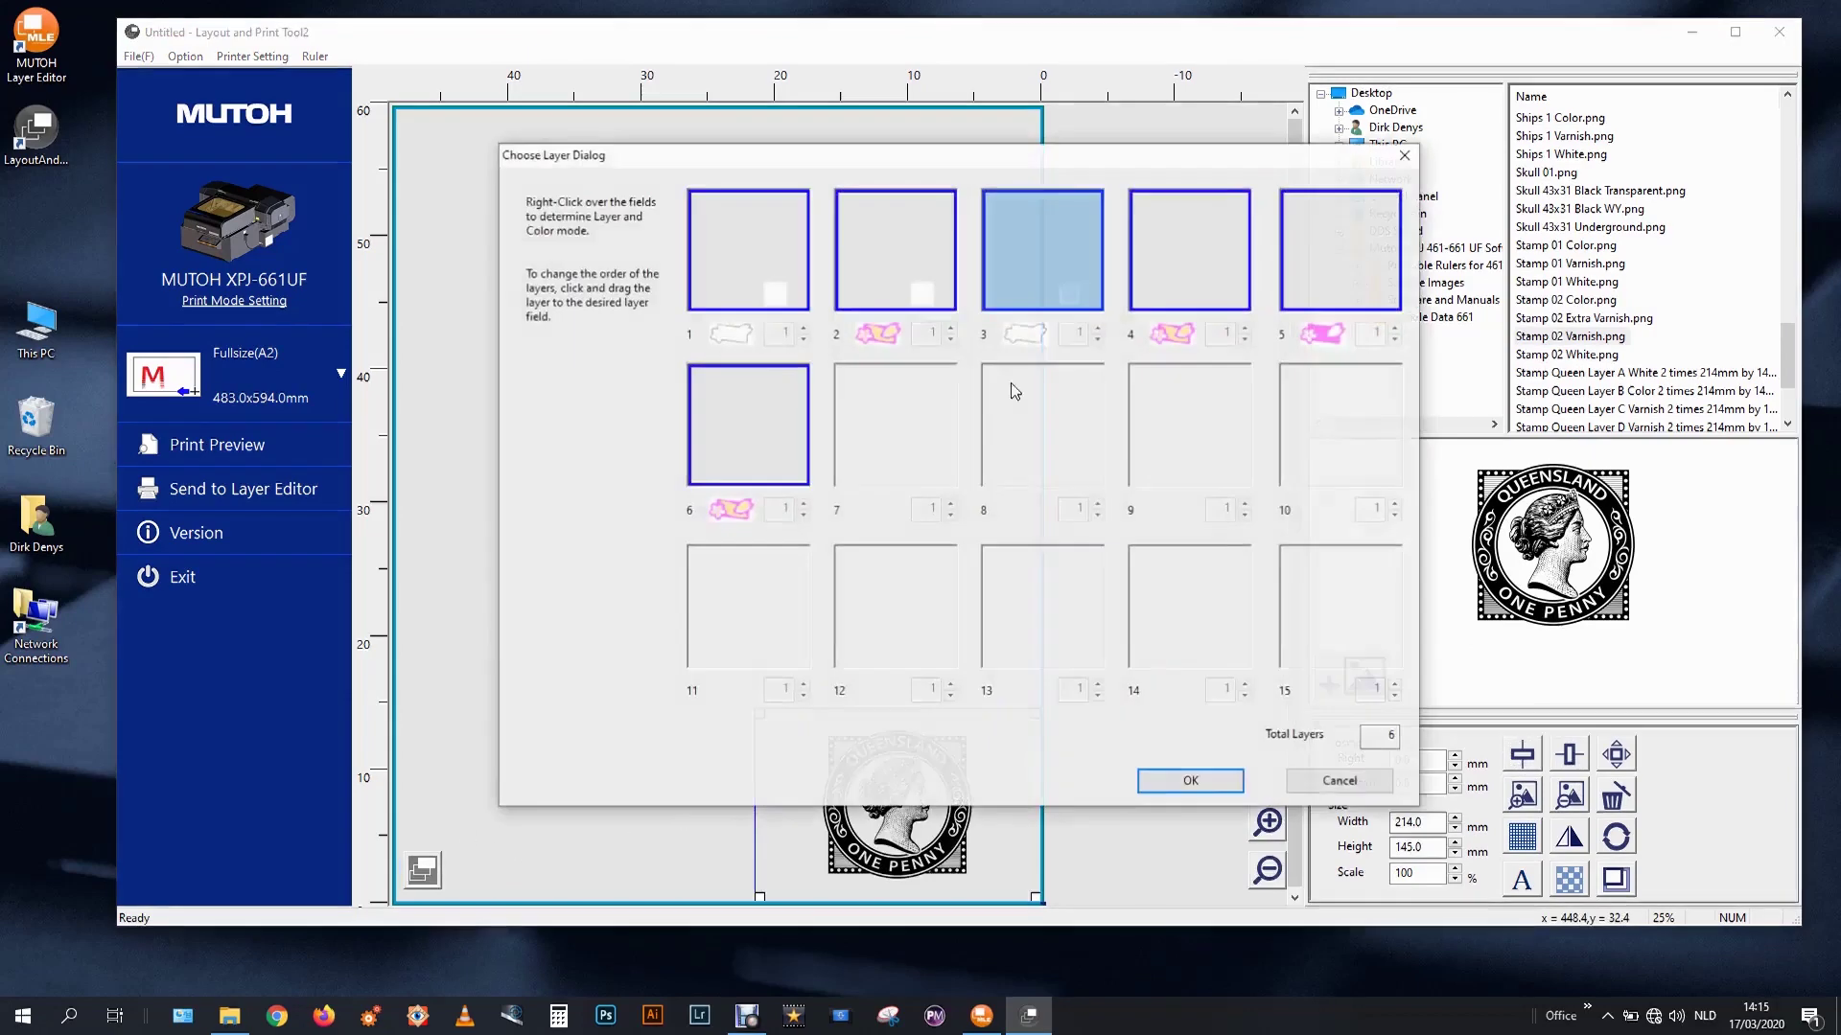
click(1200, 257)
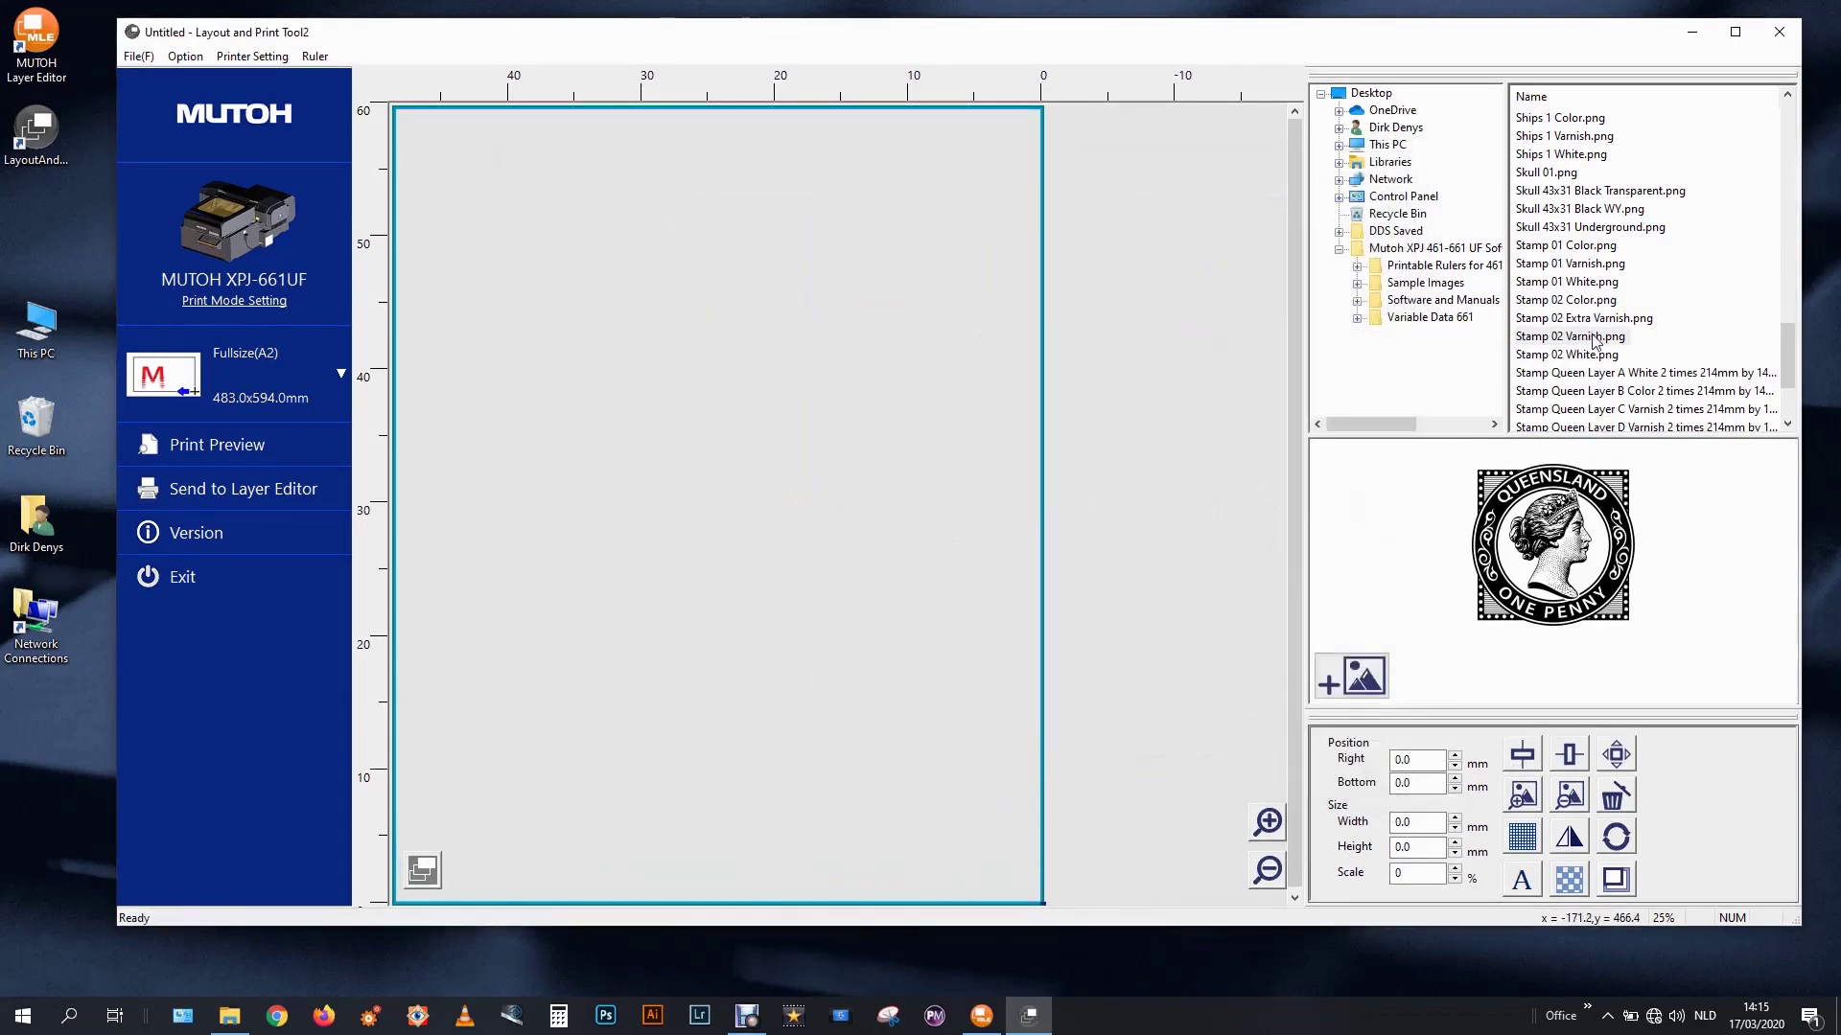
drag(1593, 336, 1230, 516)
click(1574, 763)
click(1521, 760)
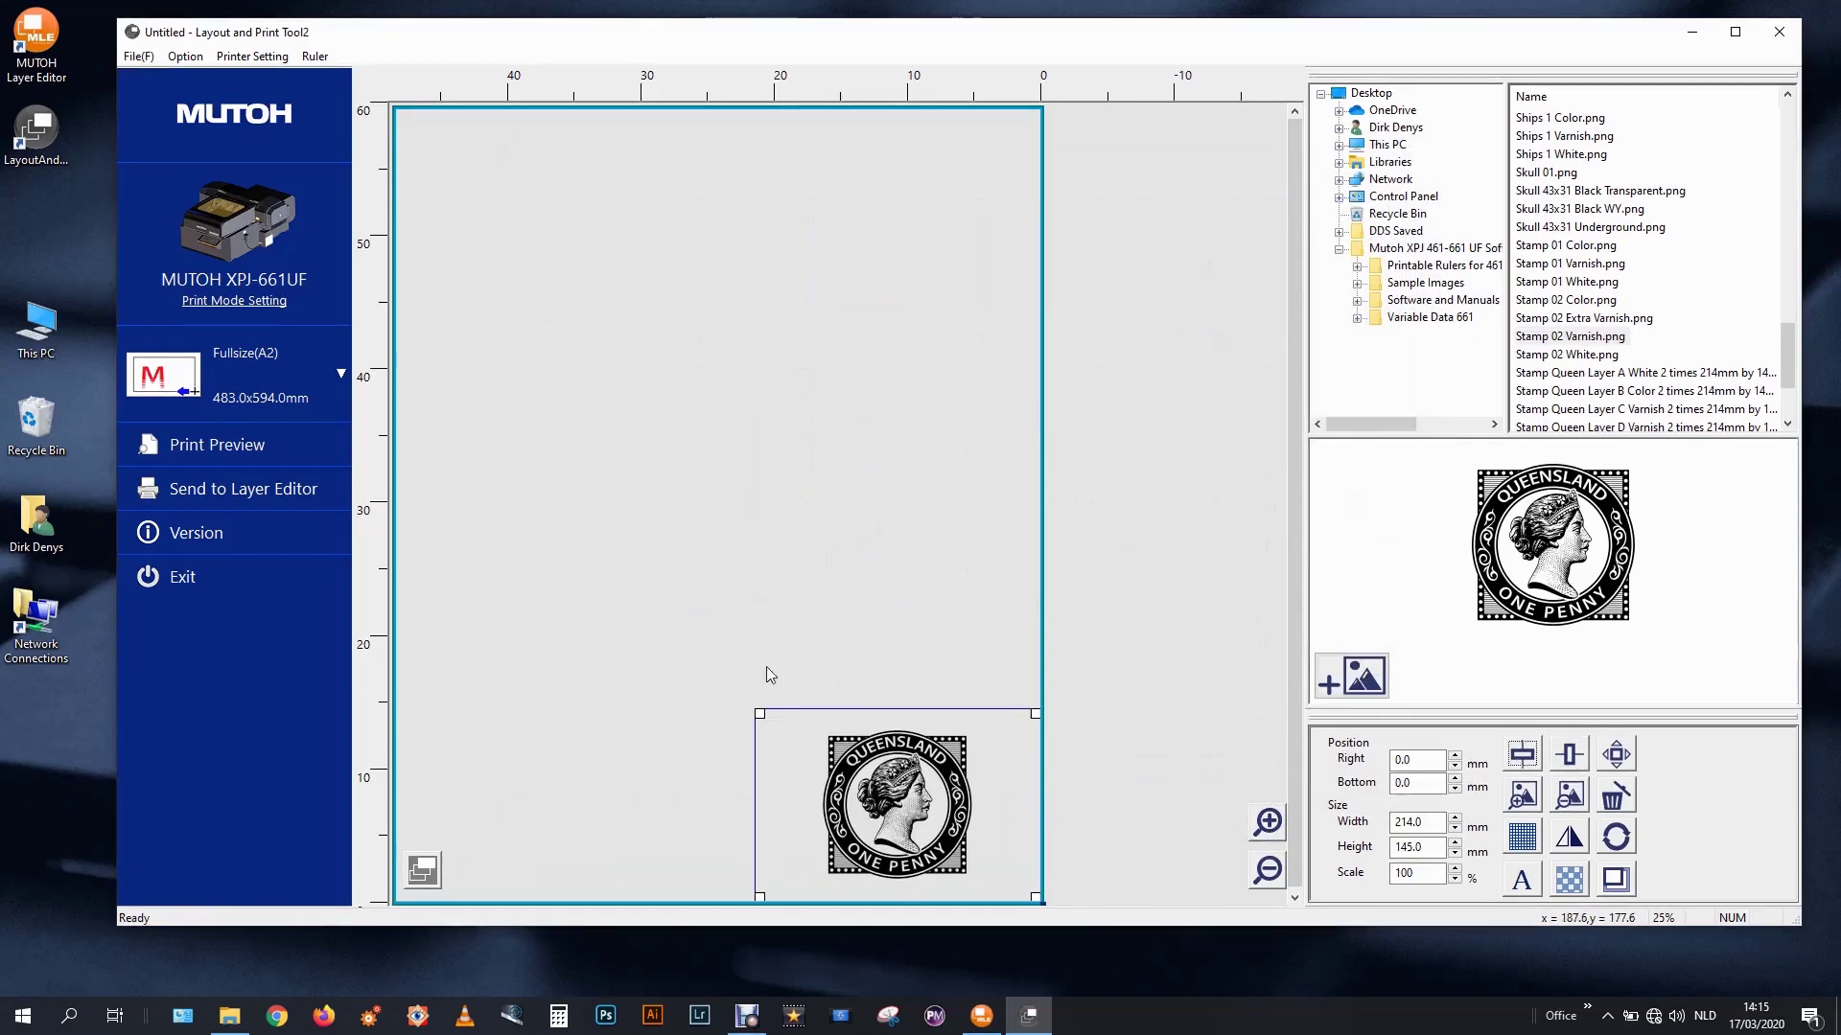
Switch to layer 5 and select the Stamp 02 Color image.
click(423, 869)
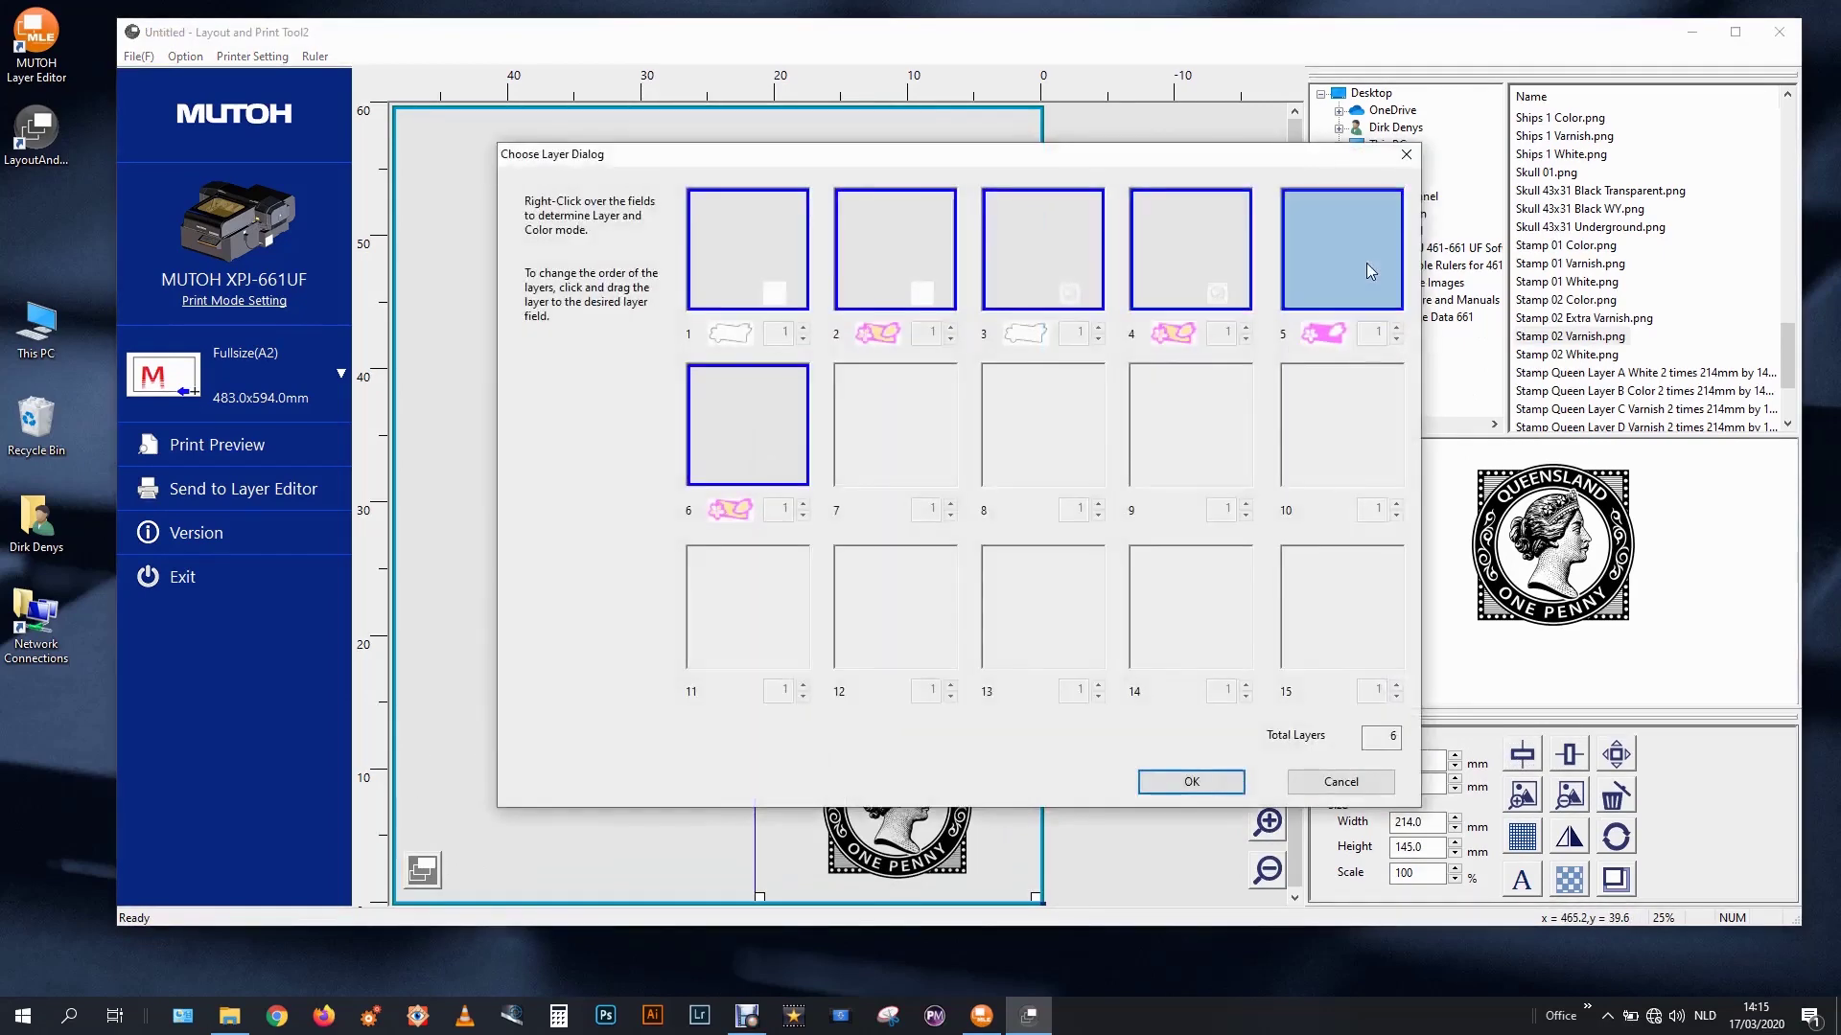
click(1366, 262)
click(1577, 301)
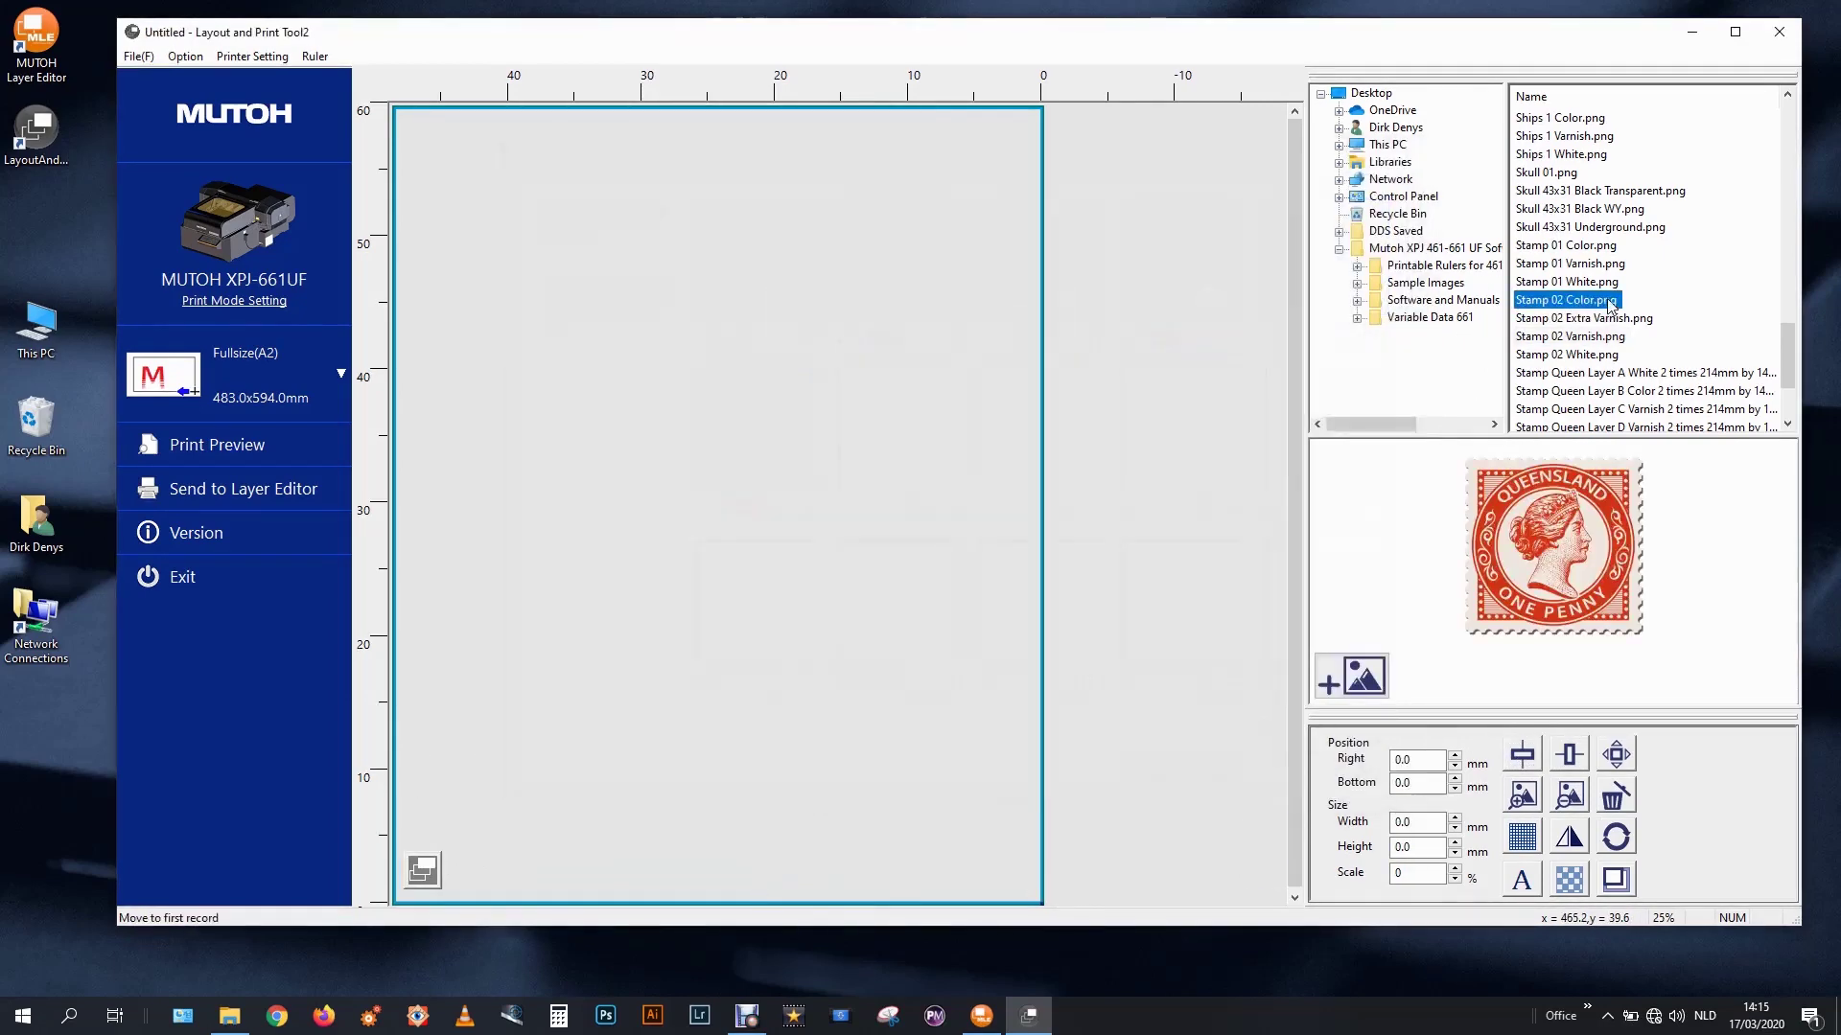
Place Stamp 02 Color.png on layer 5 at the page's bottom-right corner.
double_click(1603, 304)
click(1514, 763)
click(1515, 763)
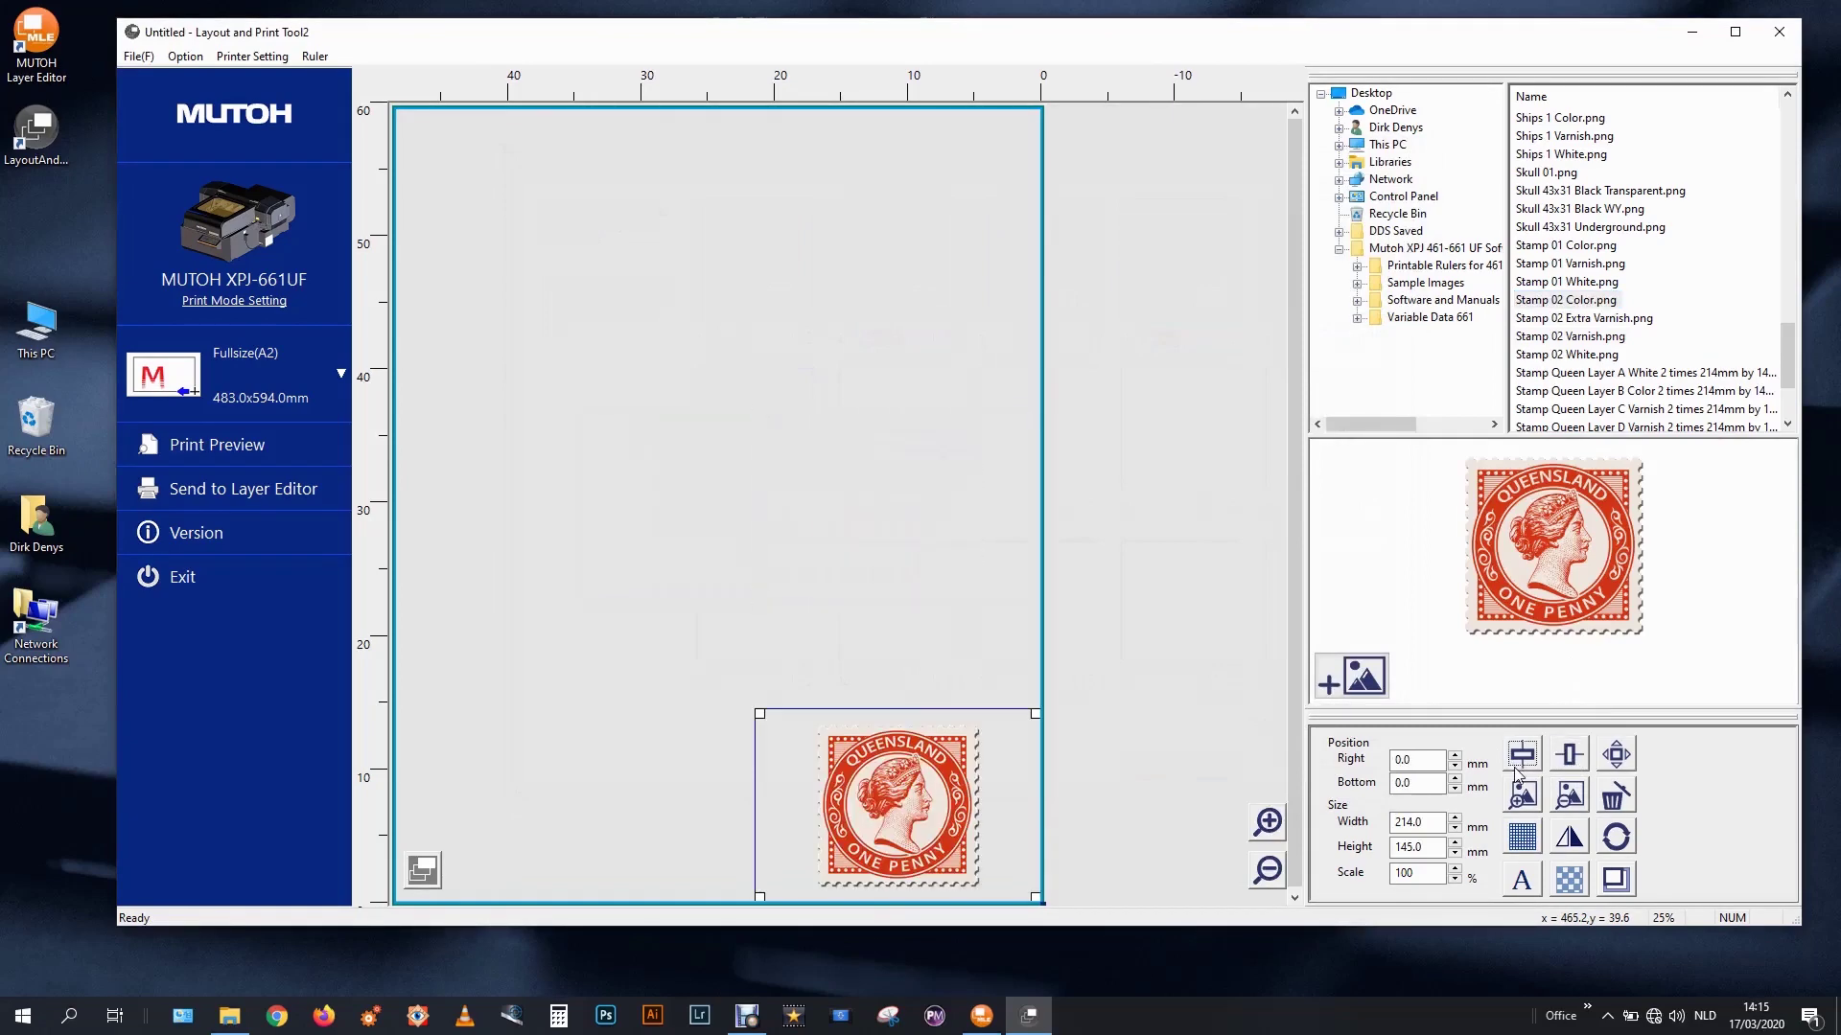
Switch to layer 6 and set its ink mode to Varnish.
click(422, 870)
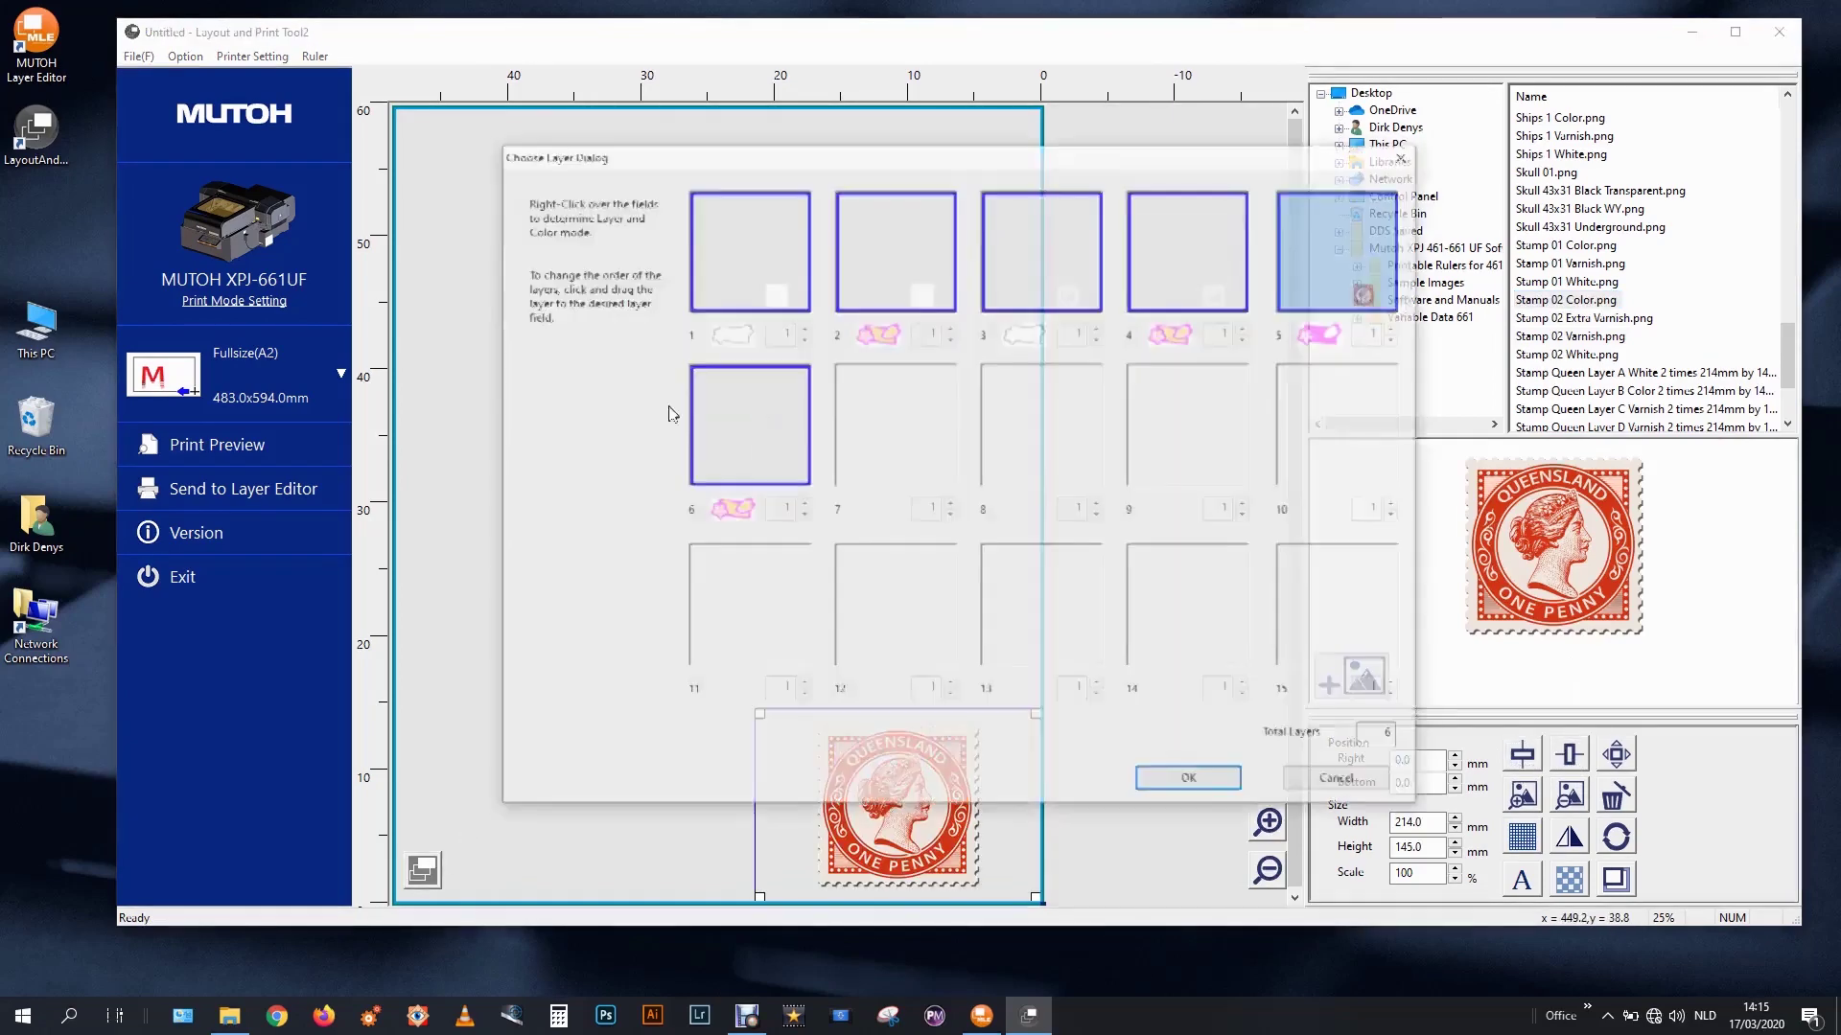
click(773, 462)
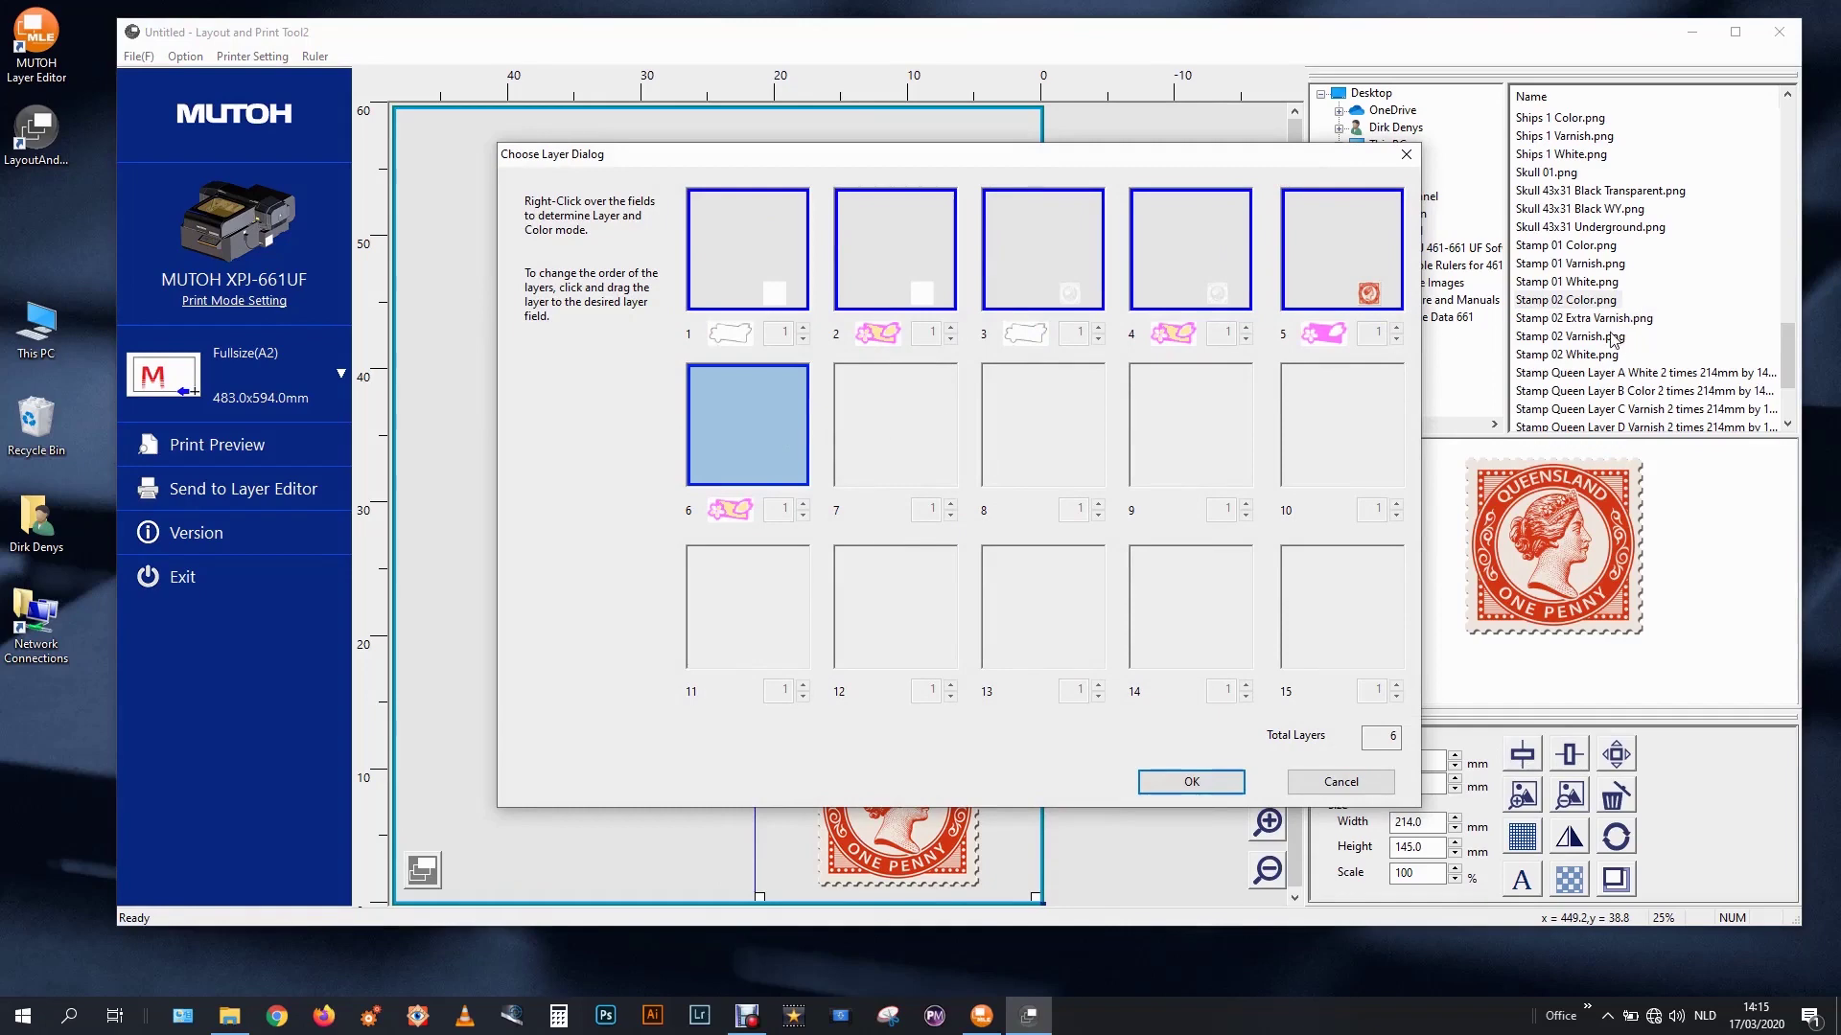
right_click(746, 431)
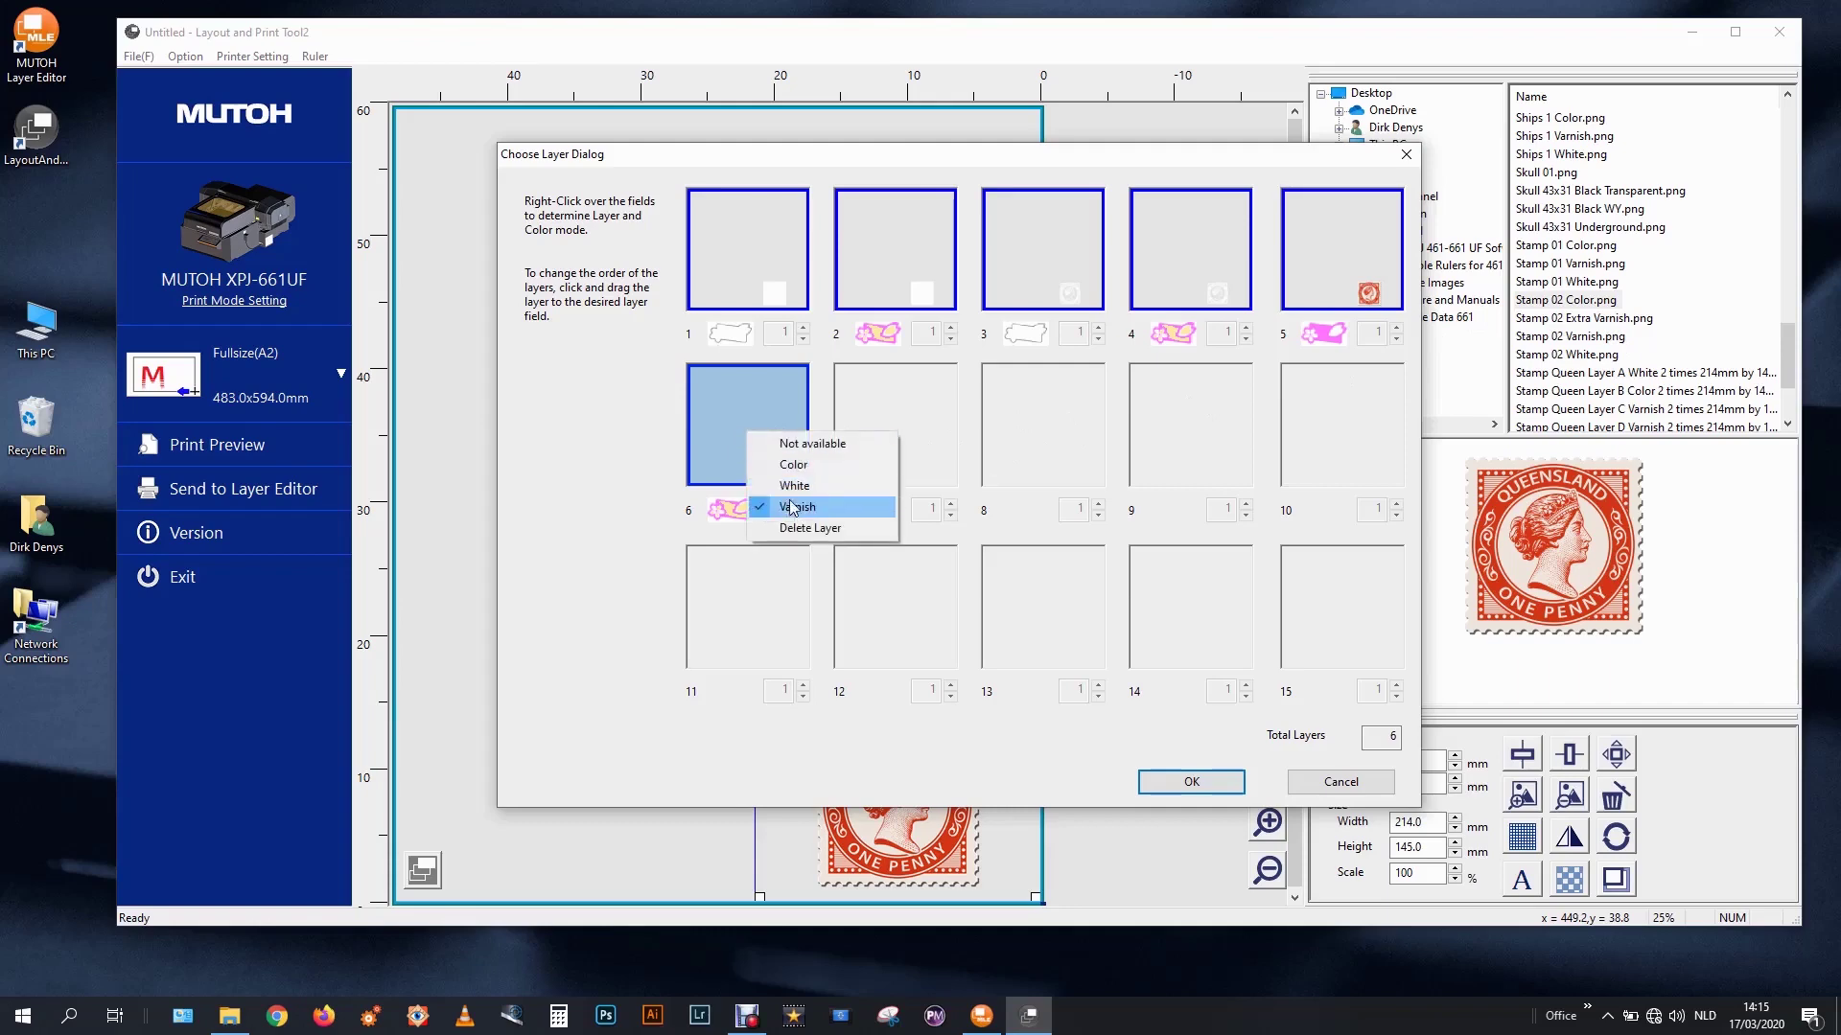
click(792, 507)
click(1191, 781)
Place Stamp 02 Varnish.png bottom-right on layer 6 and review the six-layer setup.
click(1582, 317)
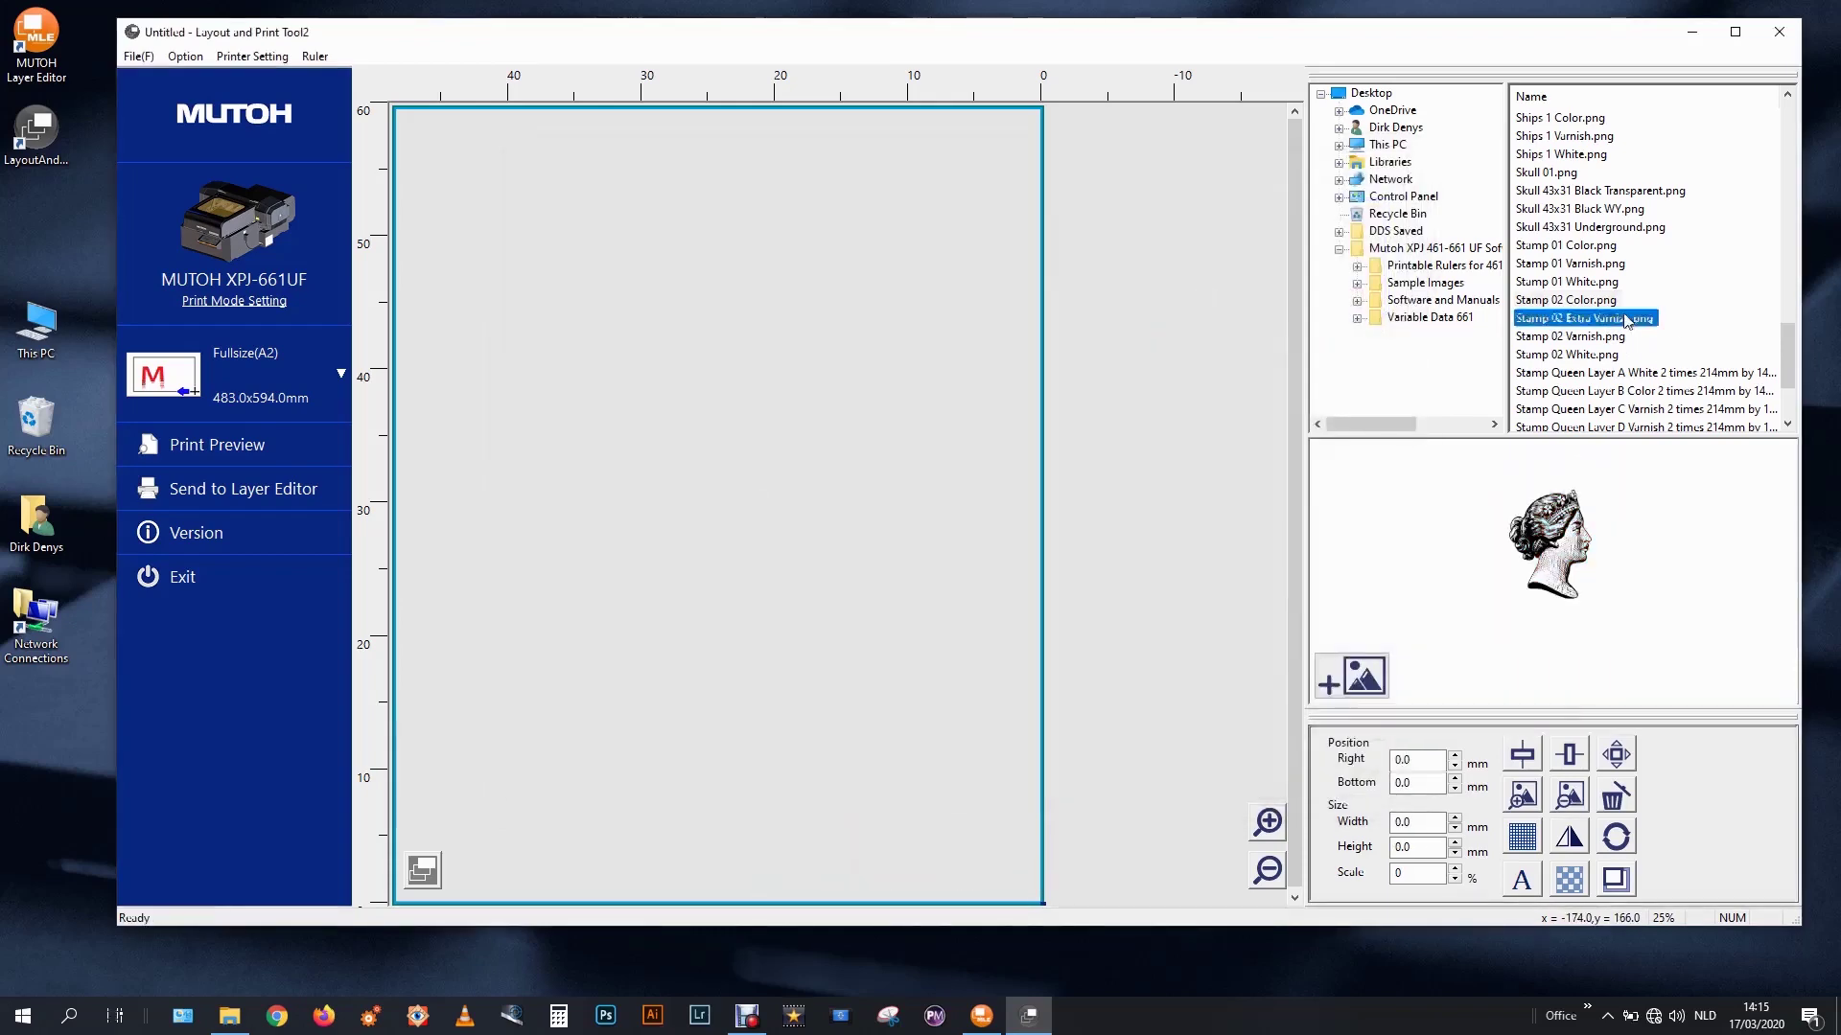
click(1609, 337)
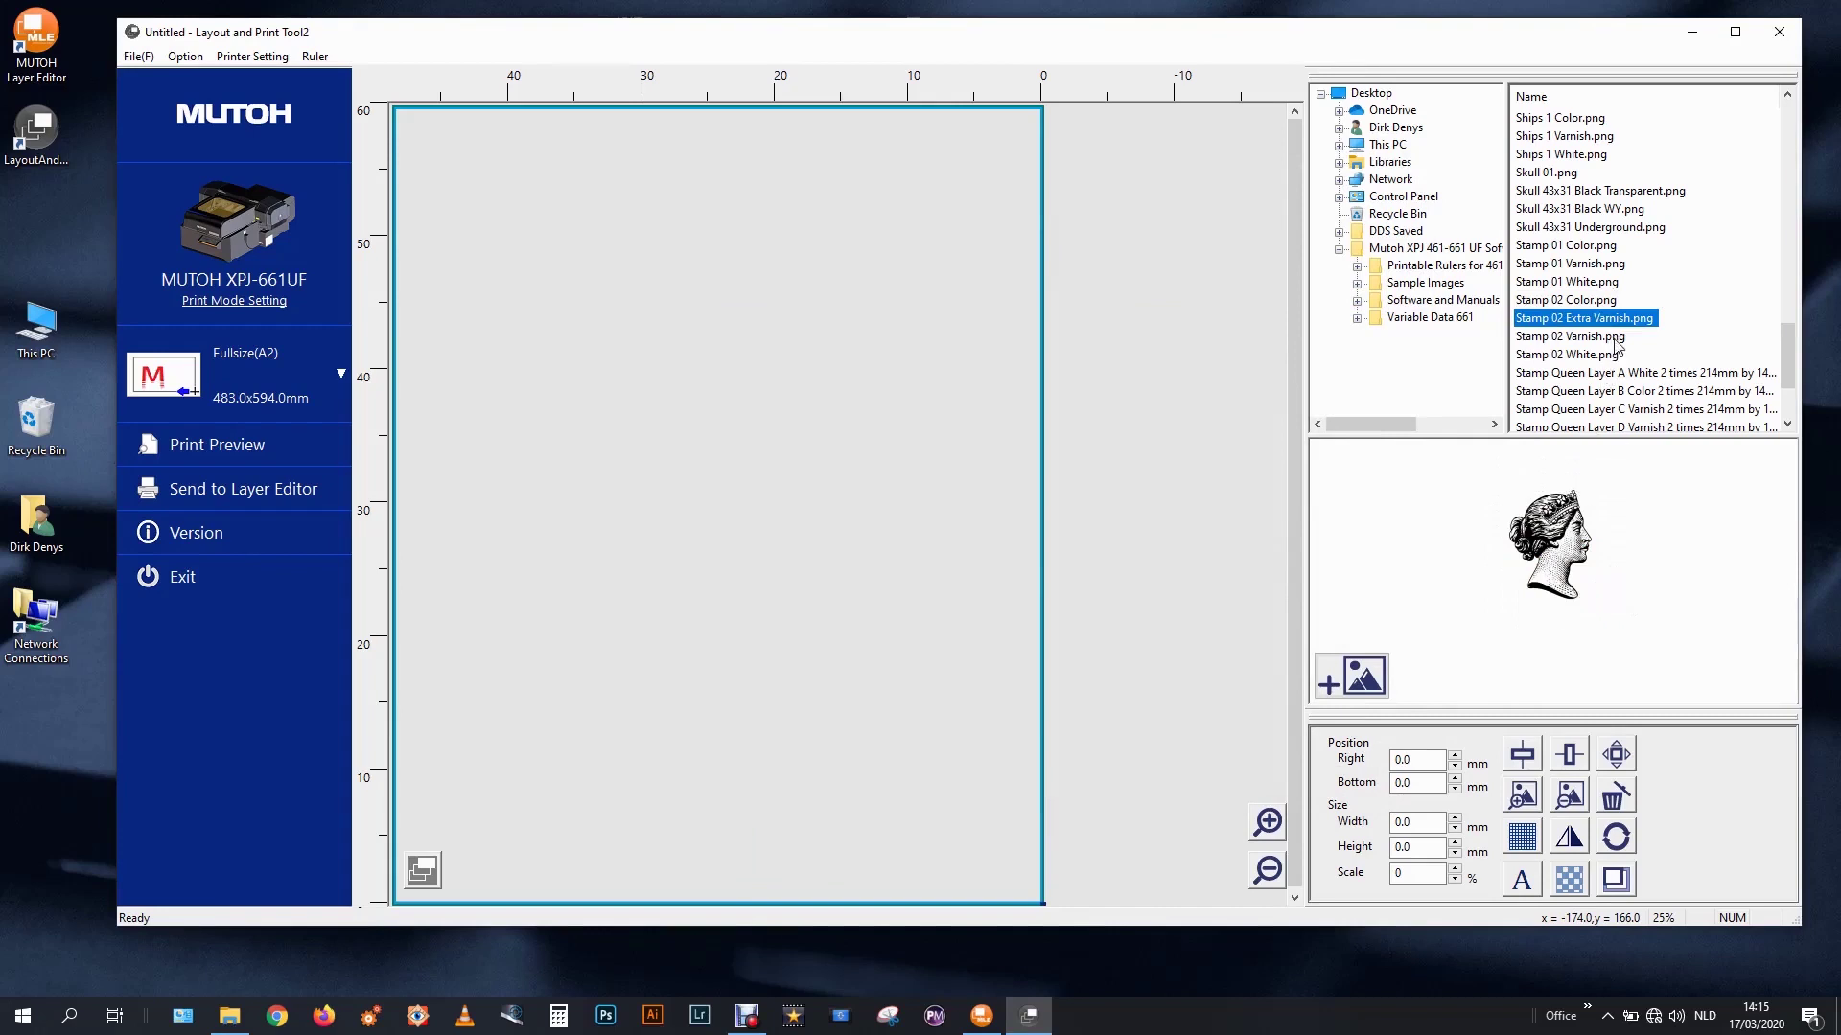
double_click(1592, 337)
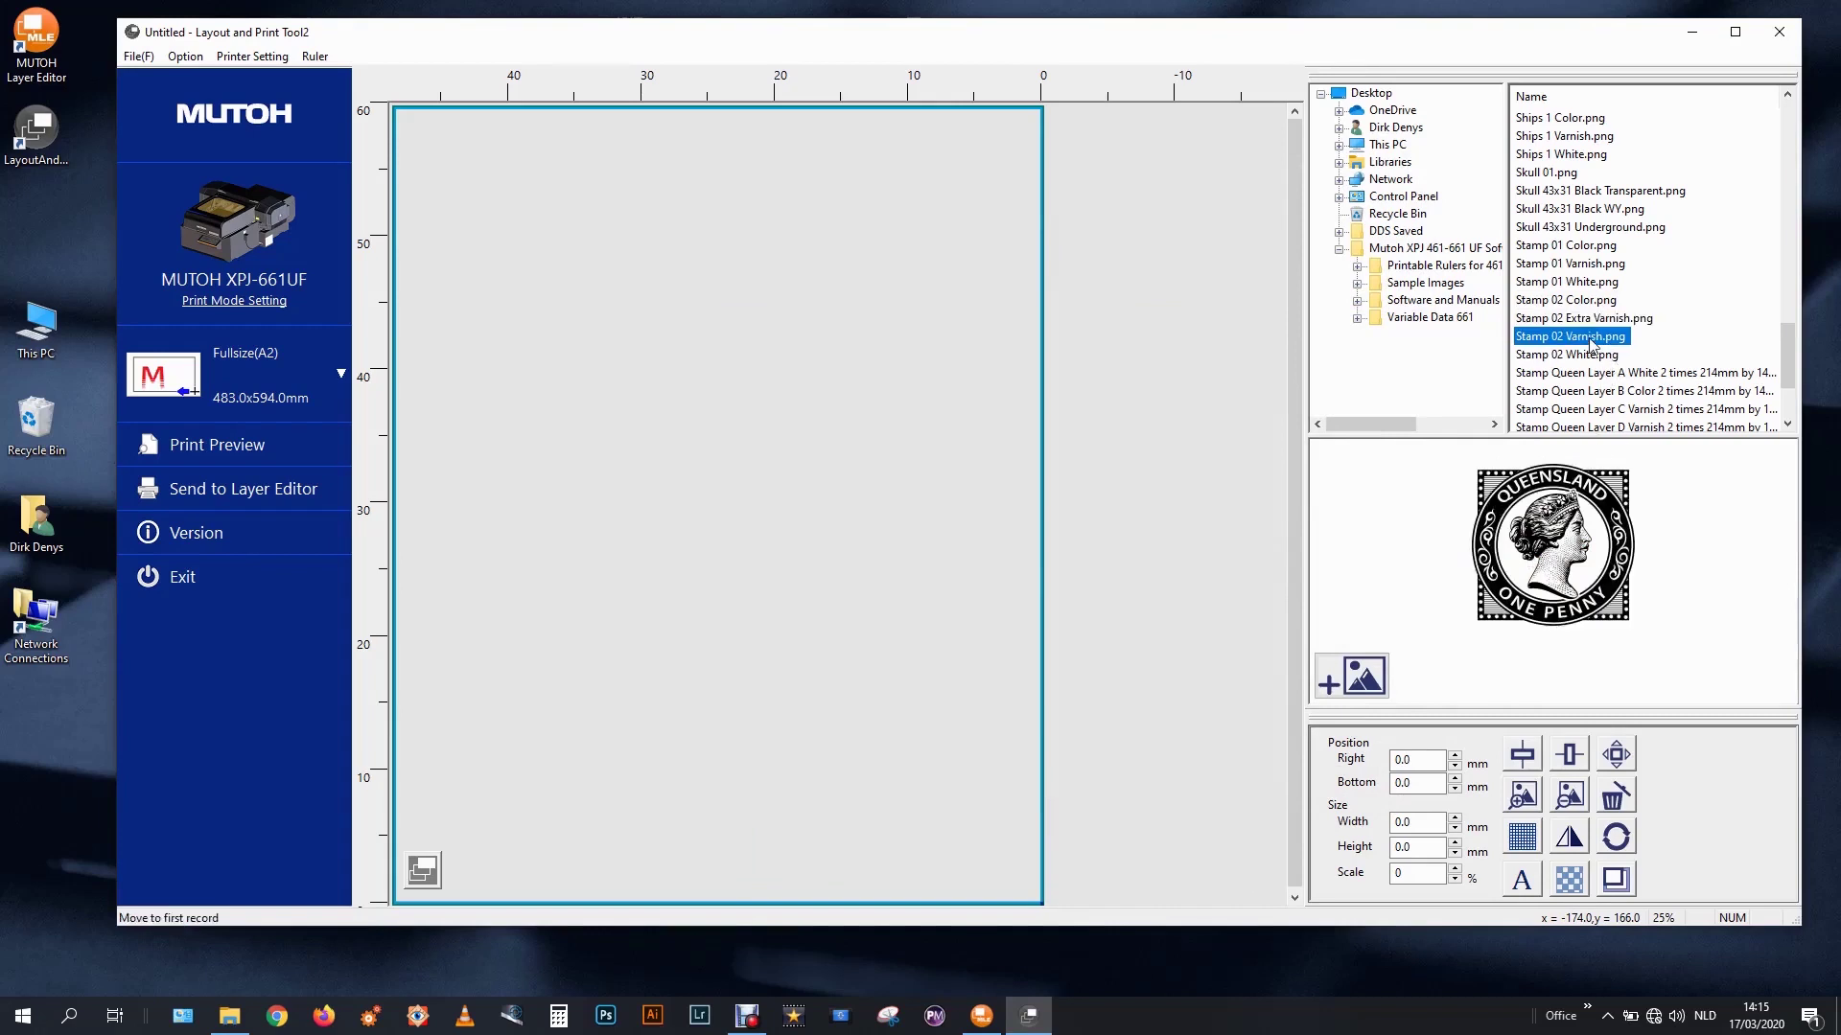
click(1566, 762)
click(1519, 758)
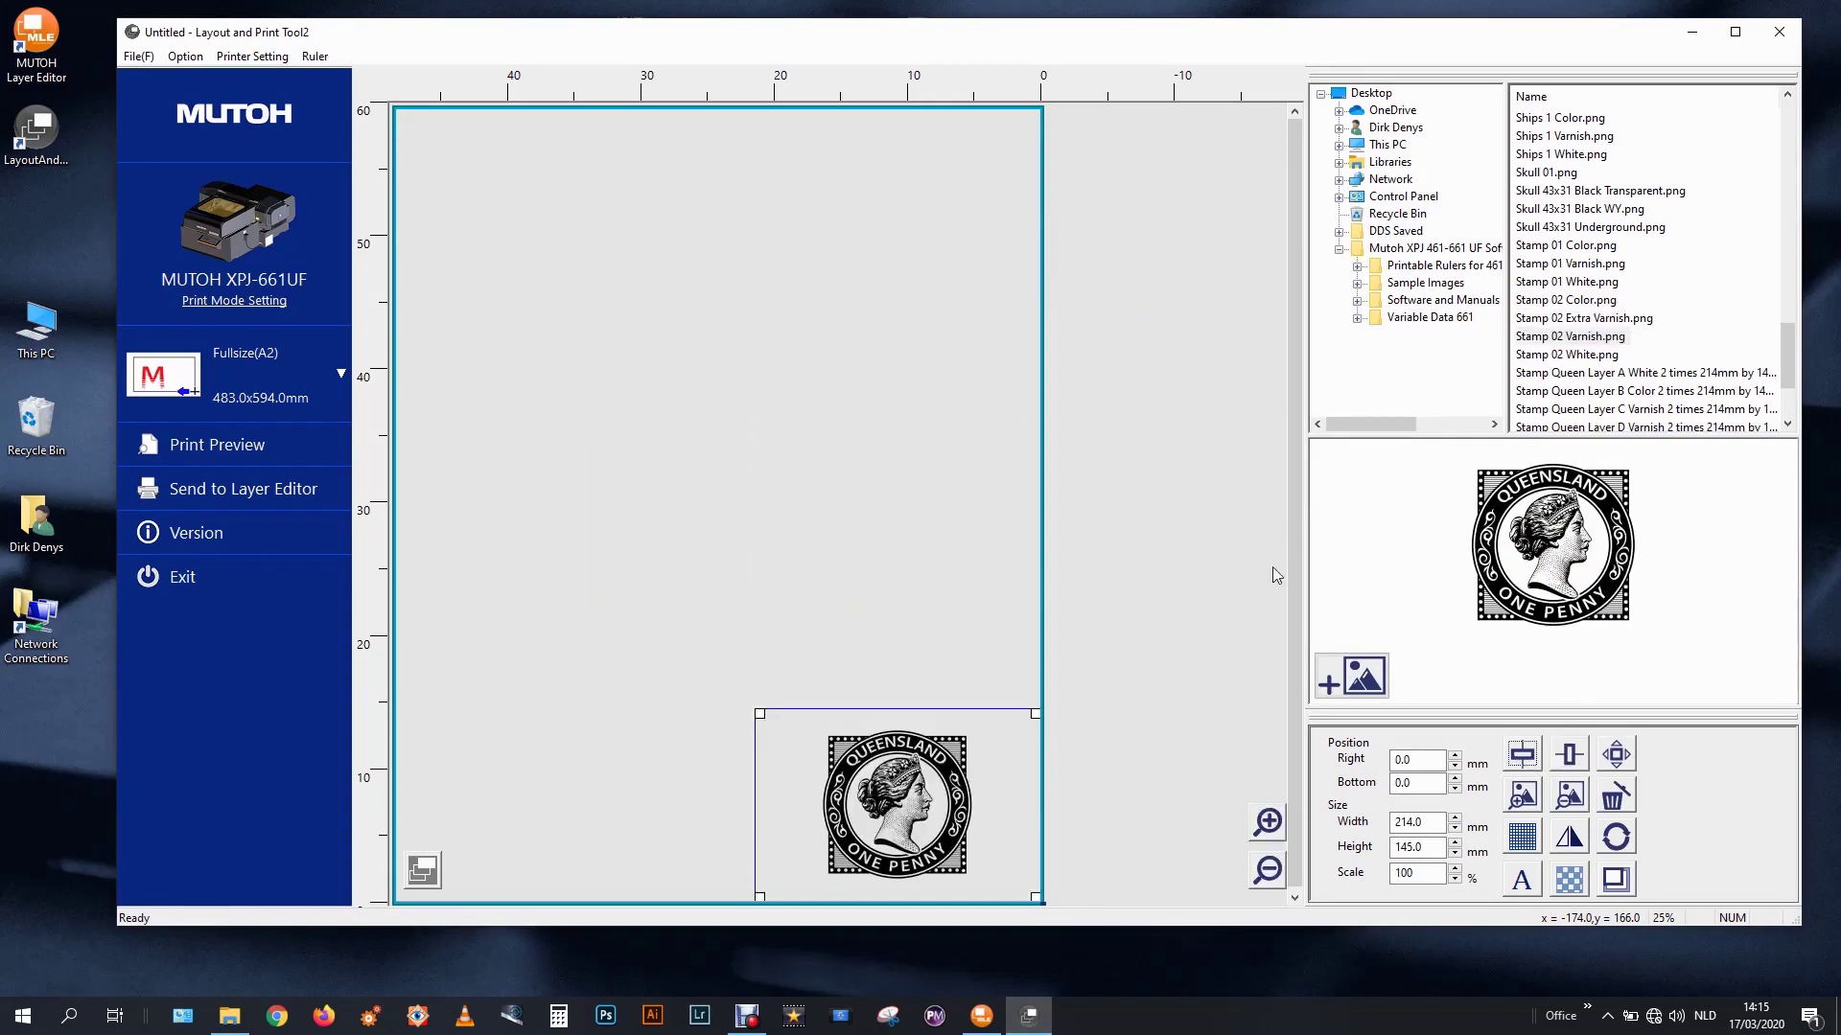
click(422, 870)
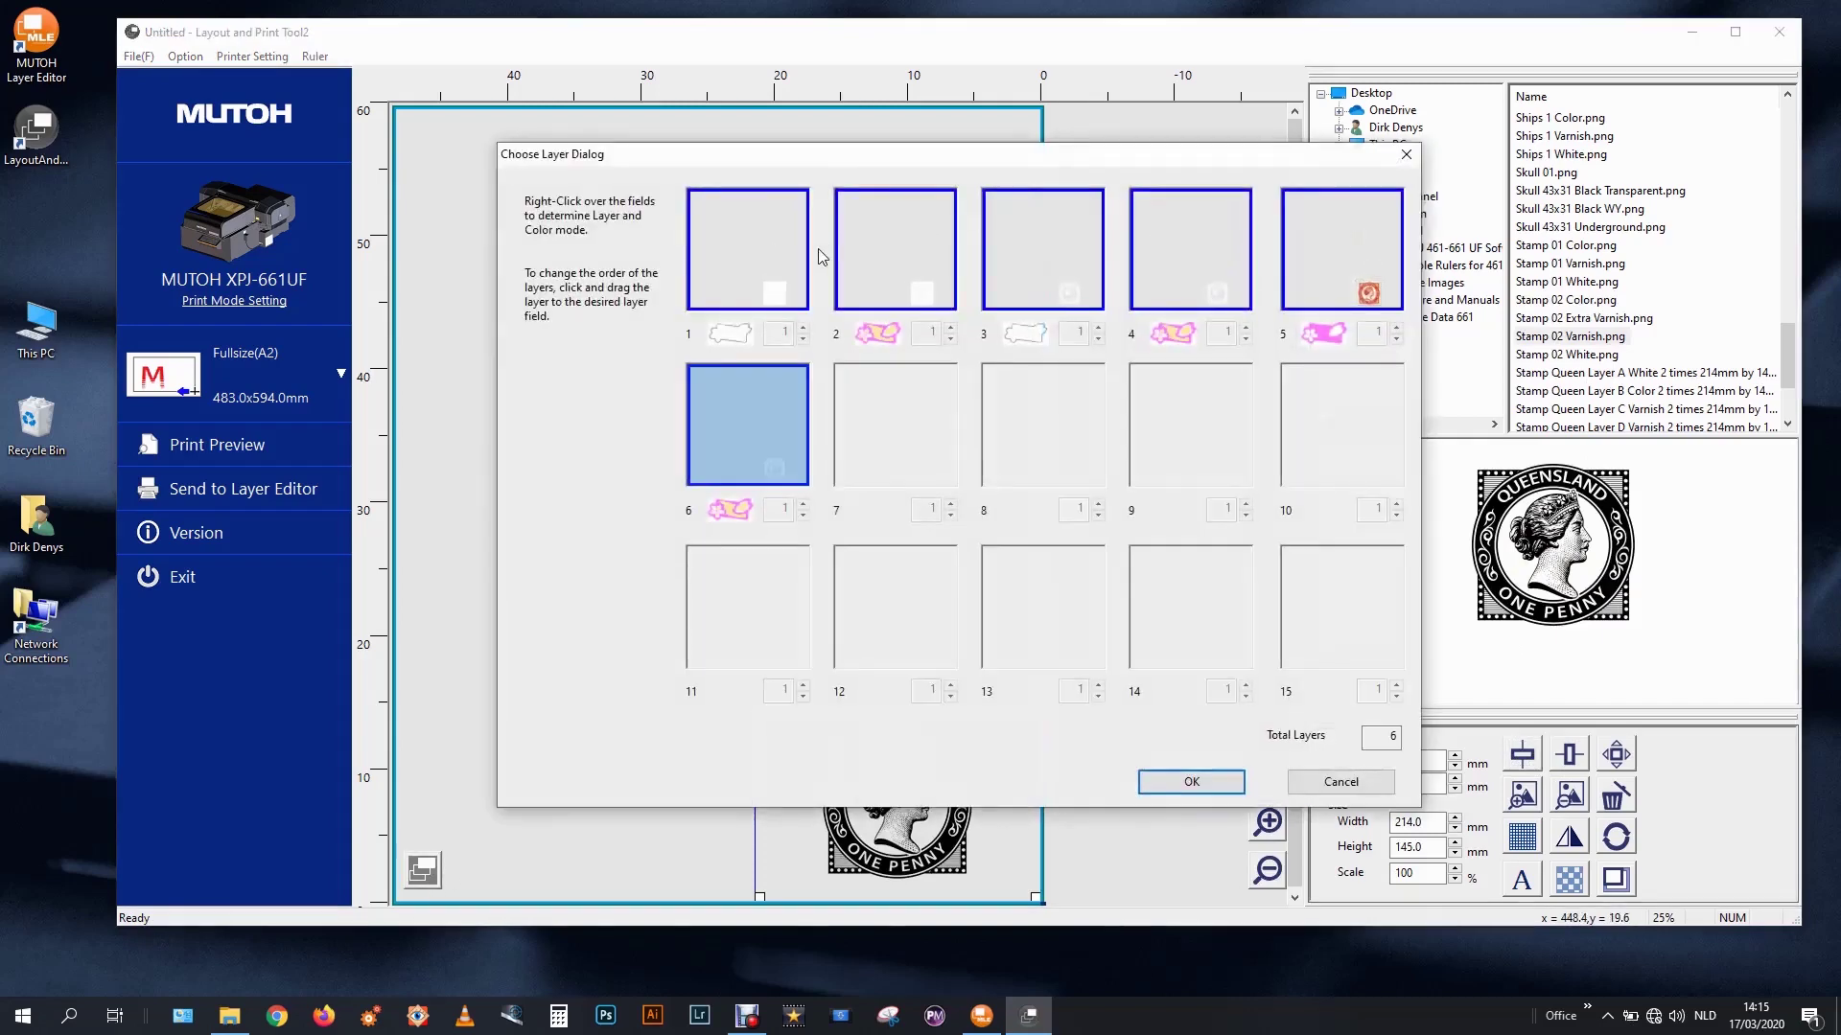
click(1190, 782)
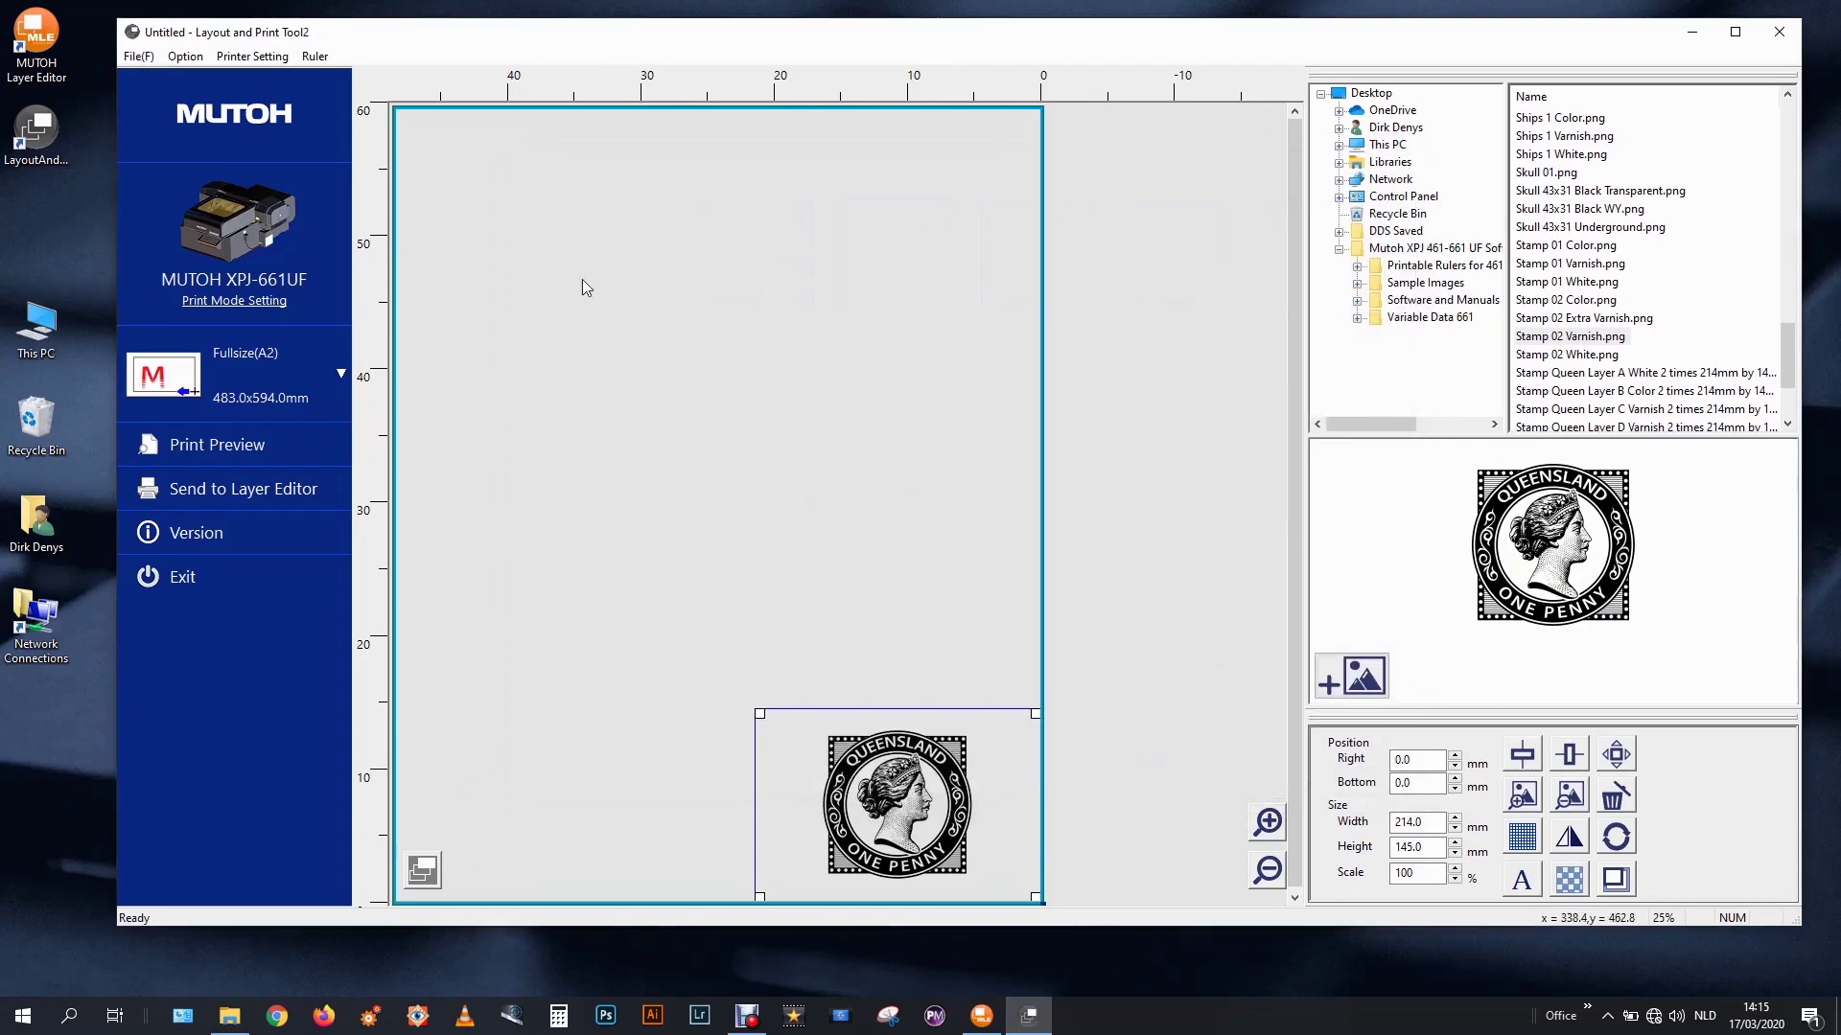
click(276, 303)
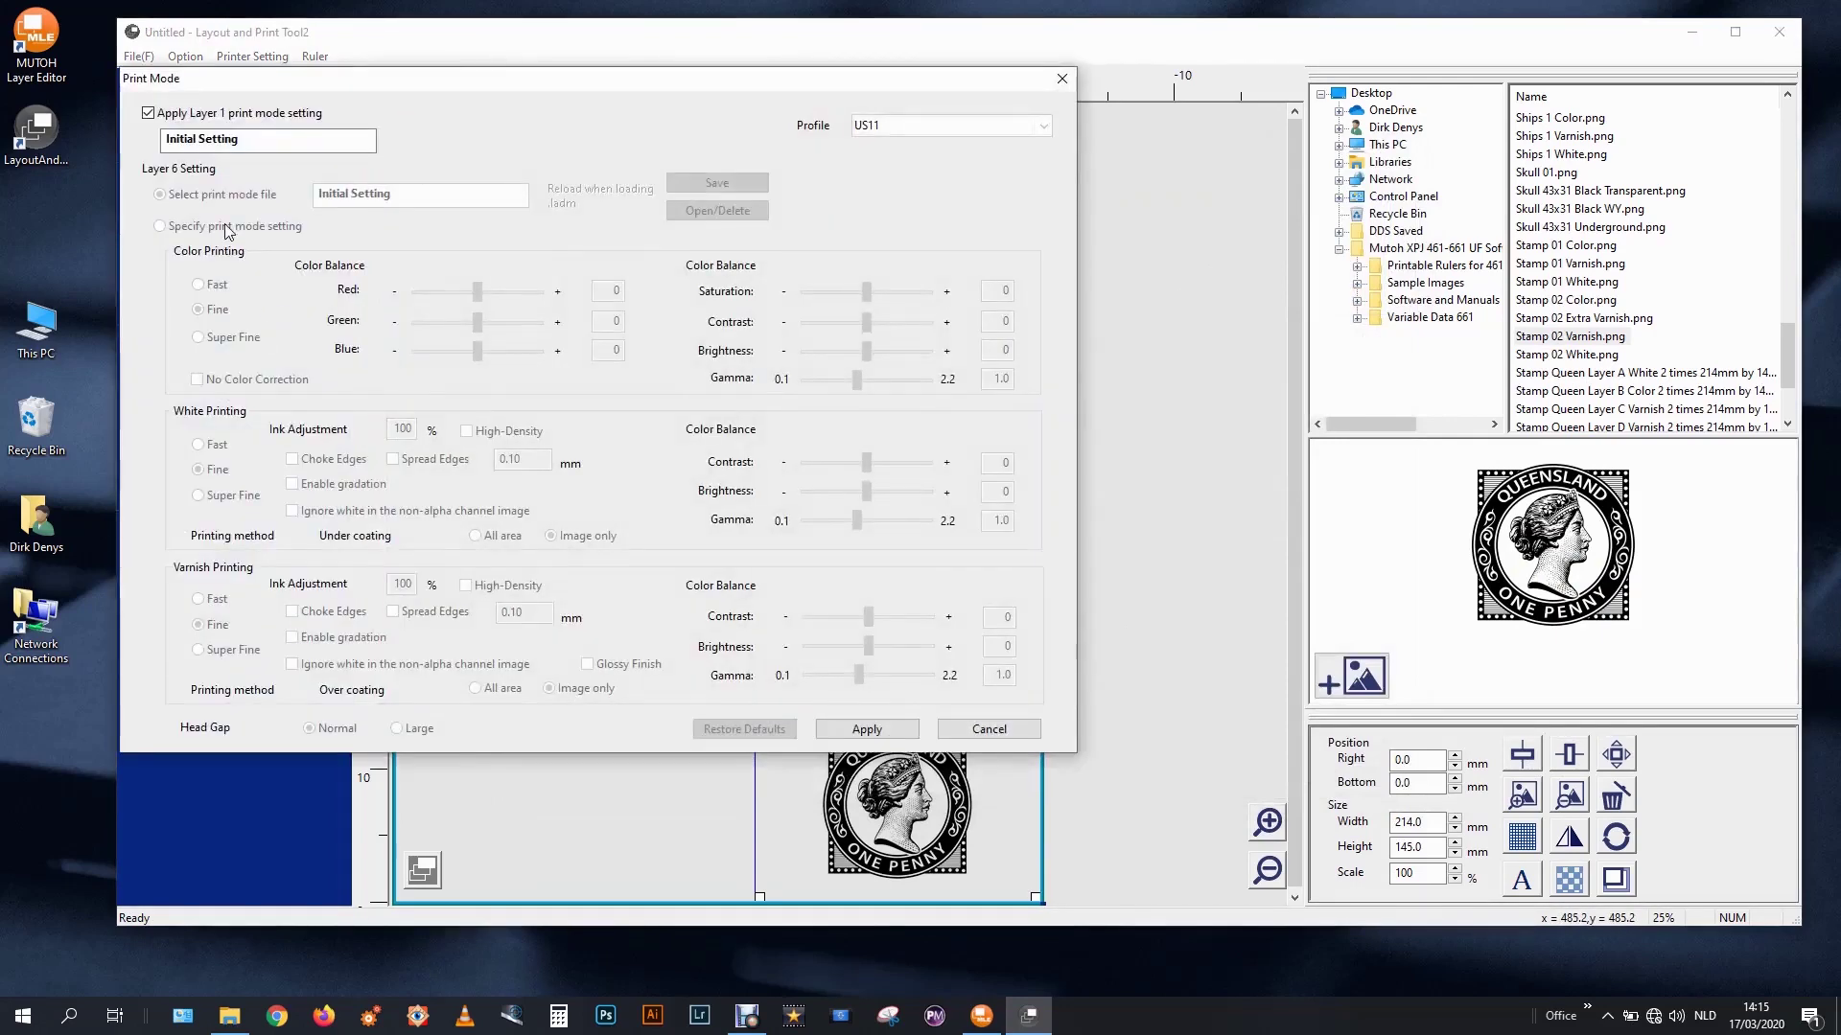
Stop layer 6 inheriting layer 1's print mode, enable Varnish High-Density and a Large head gap, and apply.
click(174, 115)
click(174, 115)
click(233, 226)
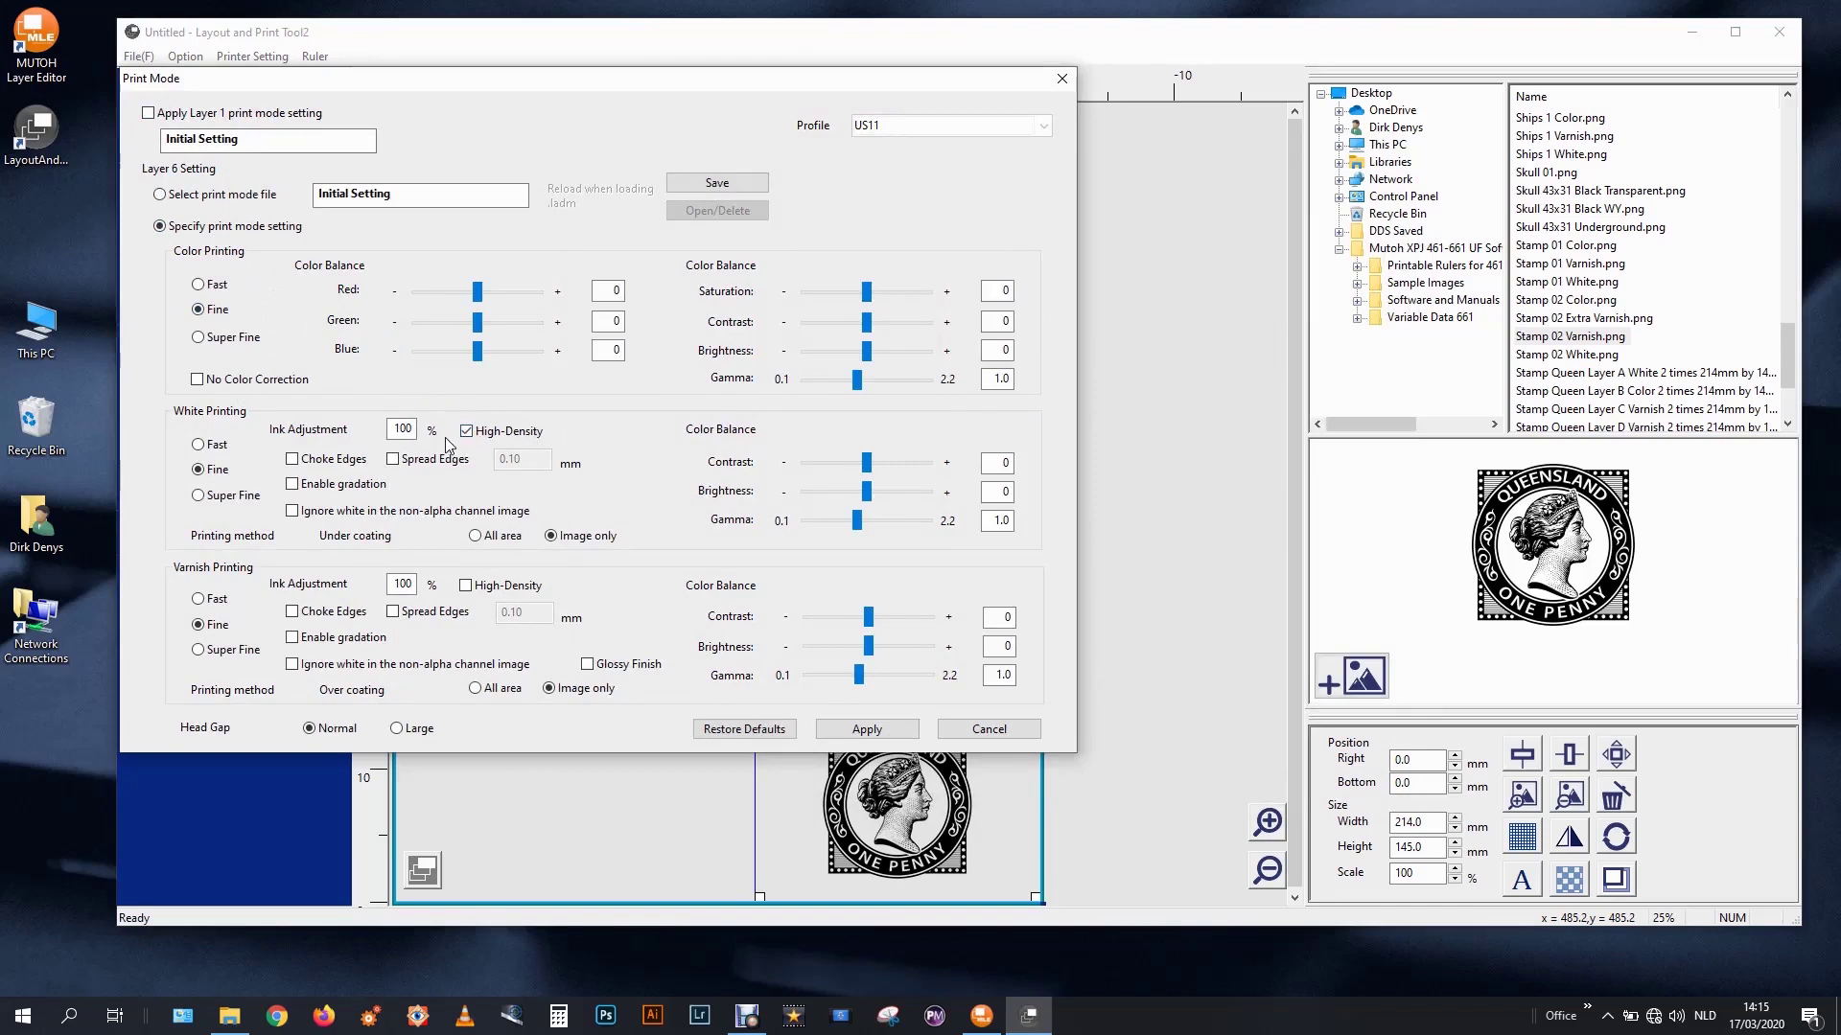
click(466, 585)
click(399, 728)
click(882, 729)
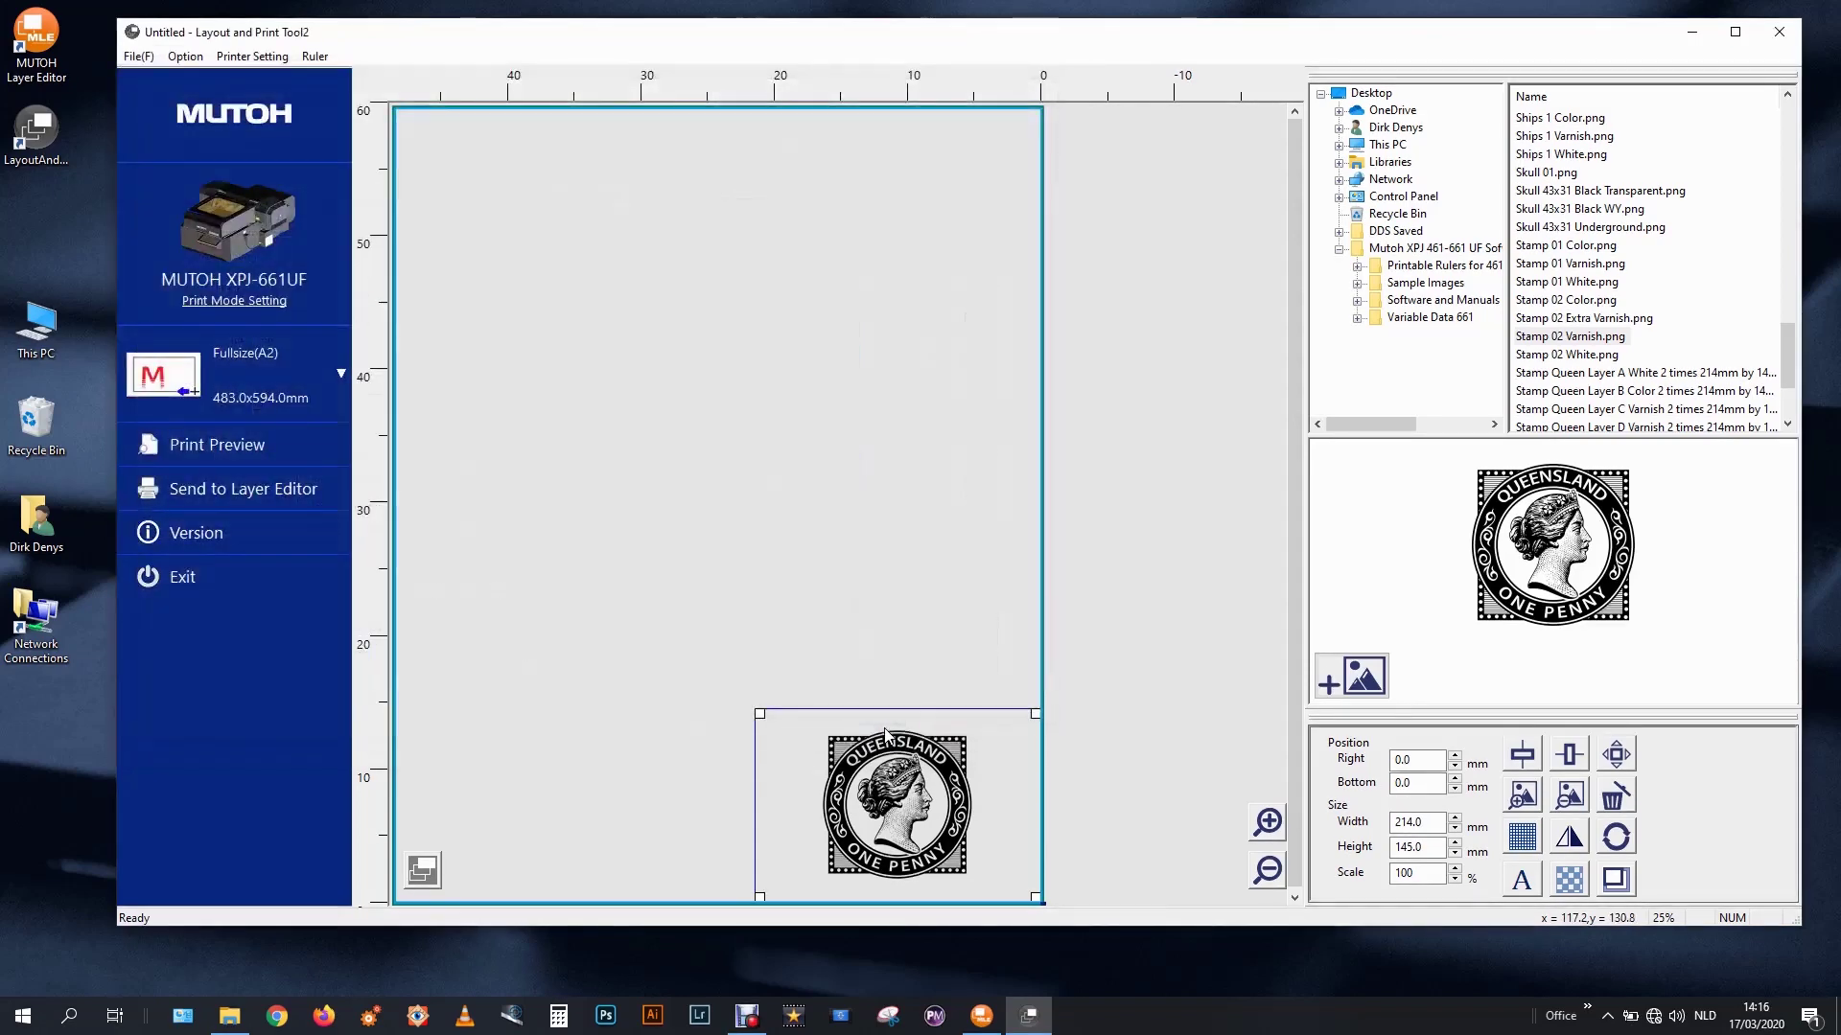
Send all valid layers of the stamp layout to the Layer Editor and refresh its document list.
click(284, 491)
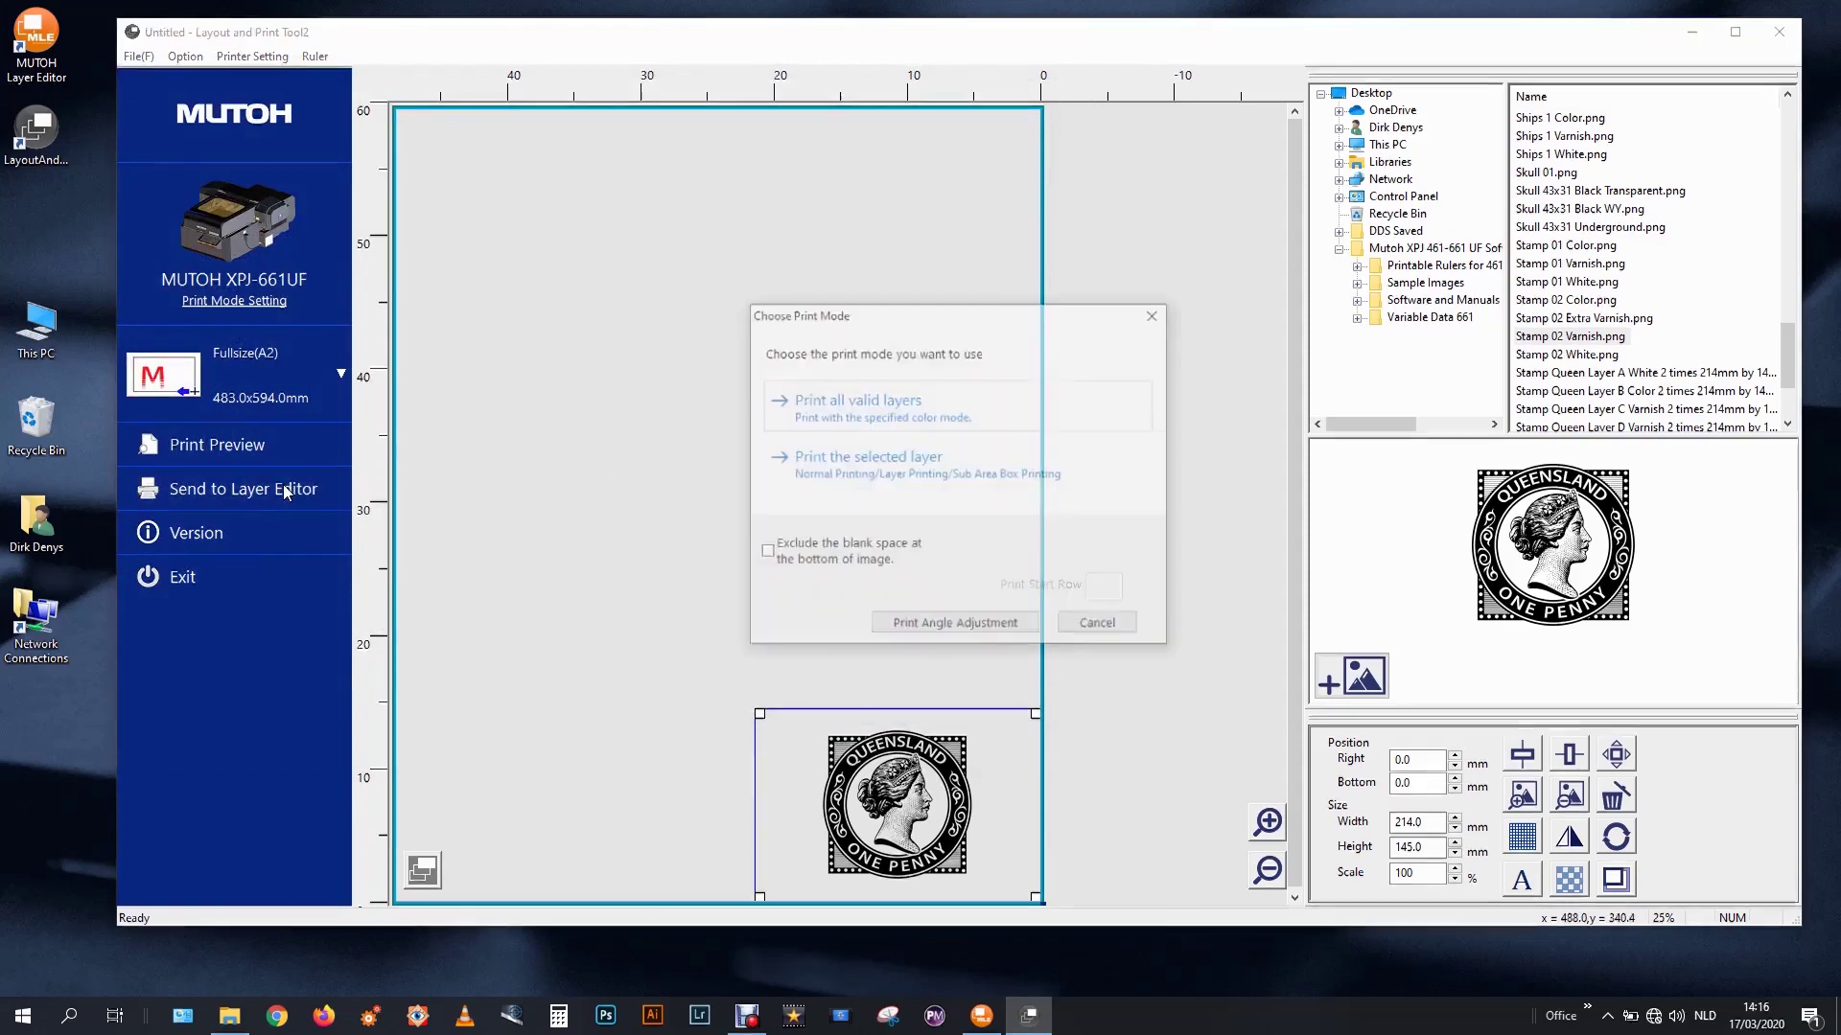
click(862, 408)
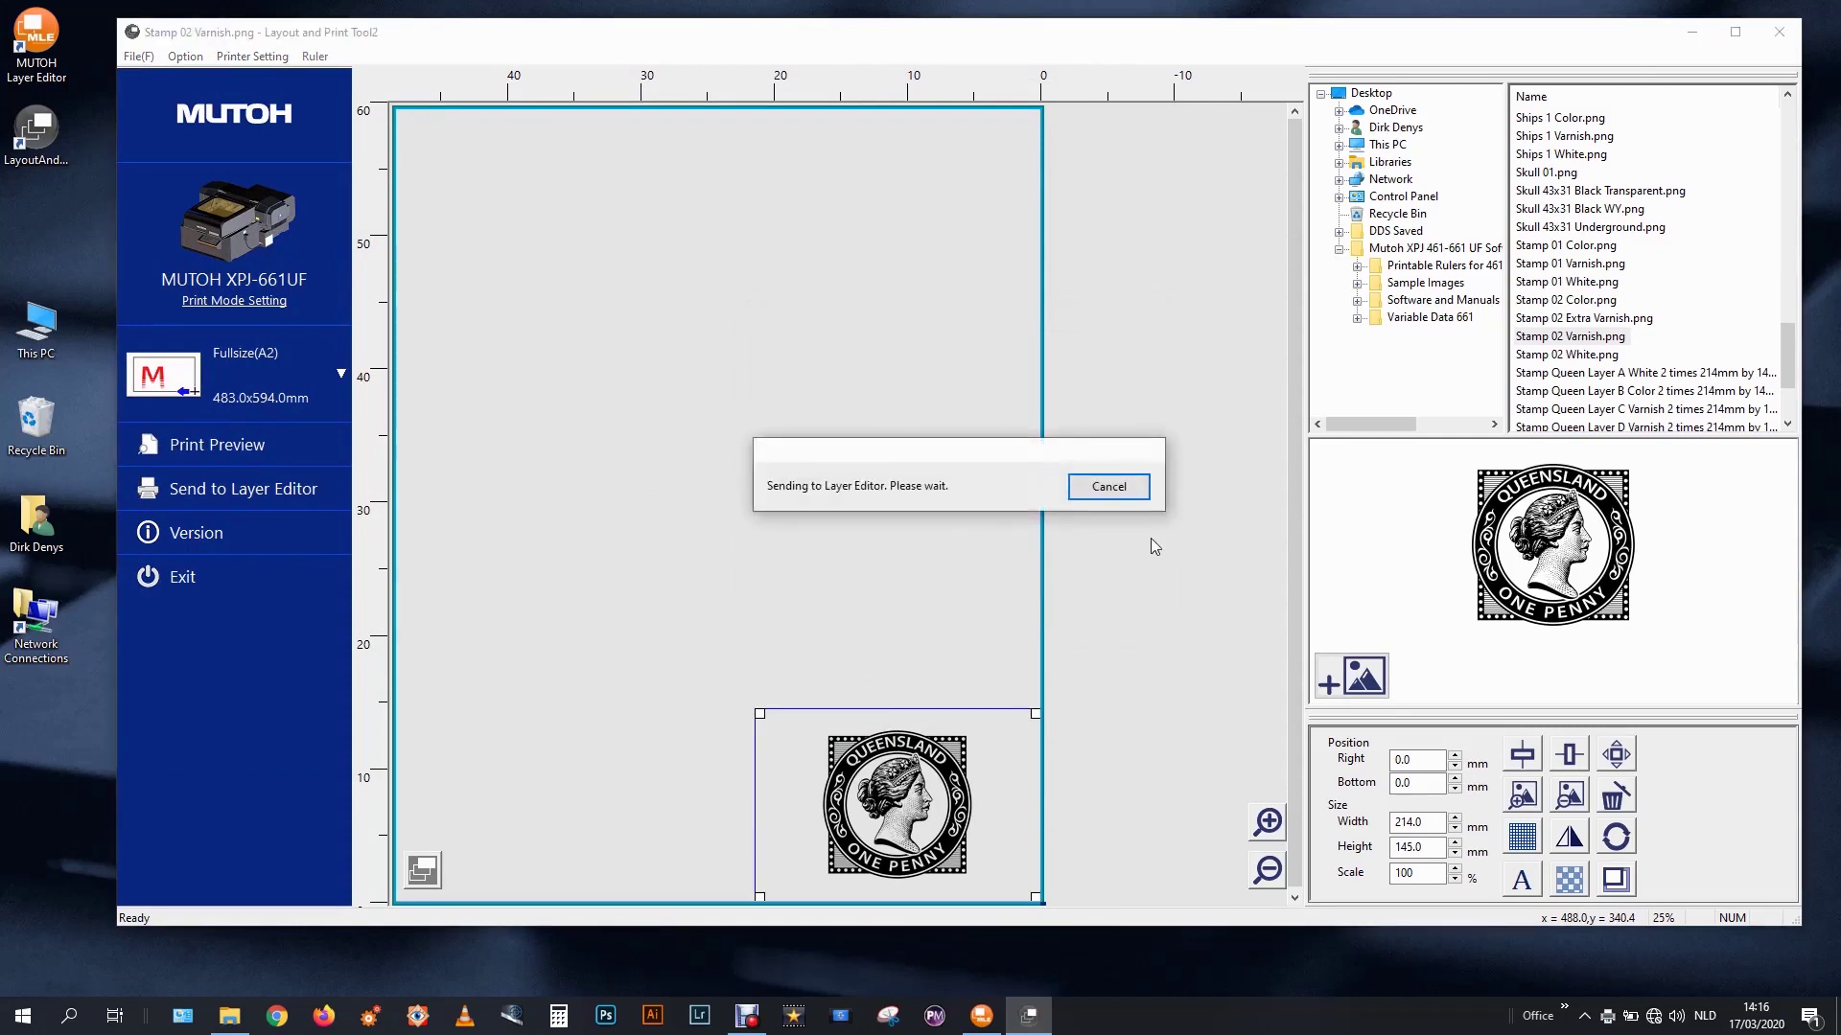
mouse_move(983, 1024)
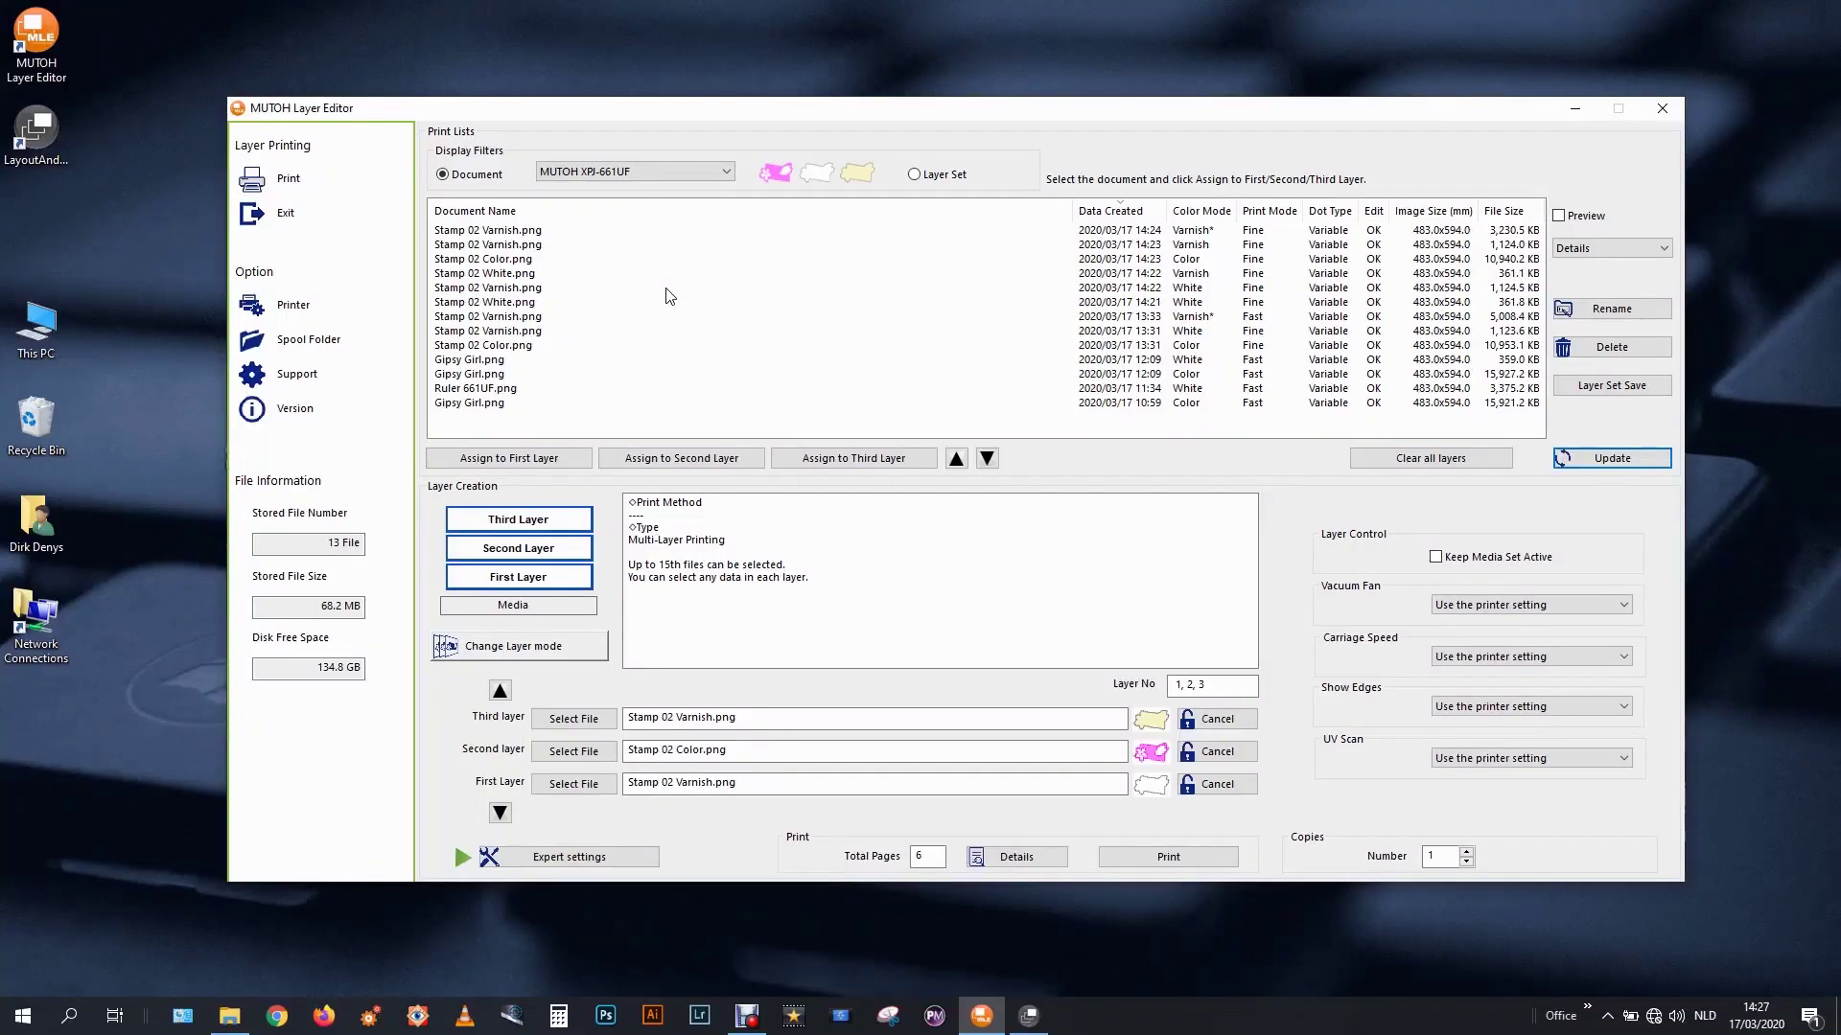
click(1599, 462)
Confirm clearing the assigned files, then apply Unlayered Color White Varnish as the layer mode.
click(590, 647)
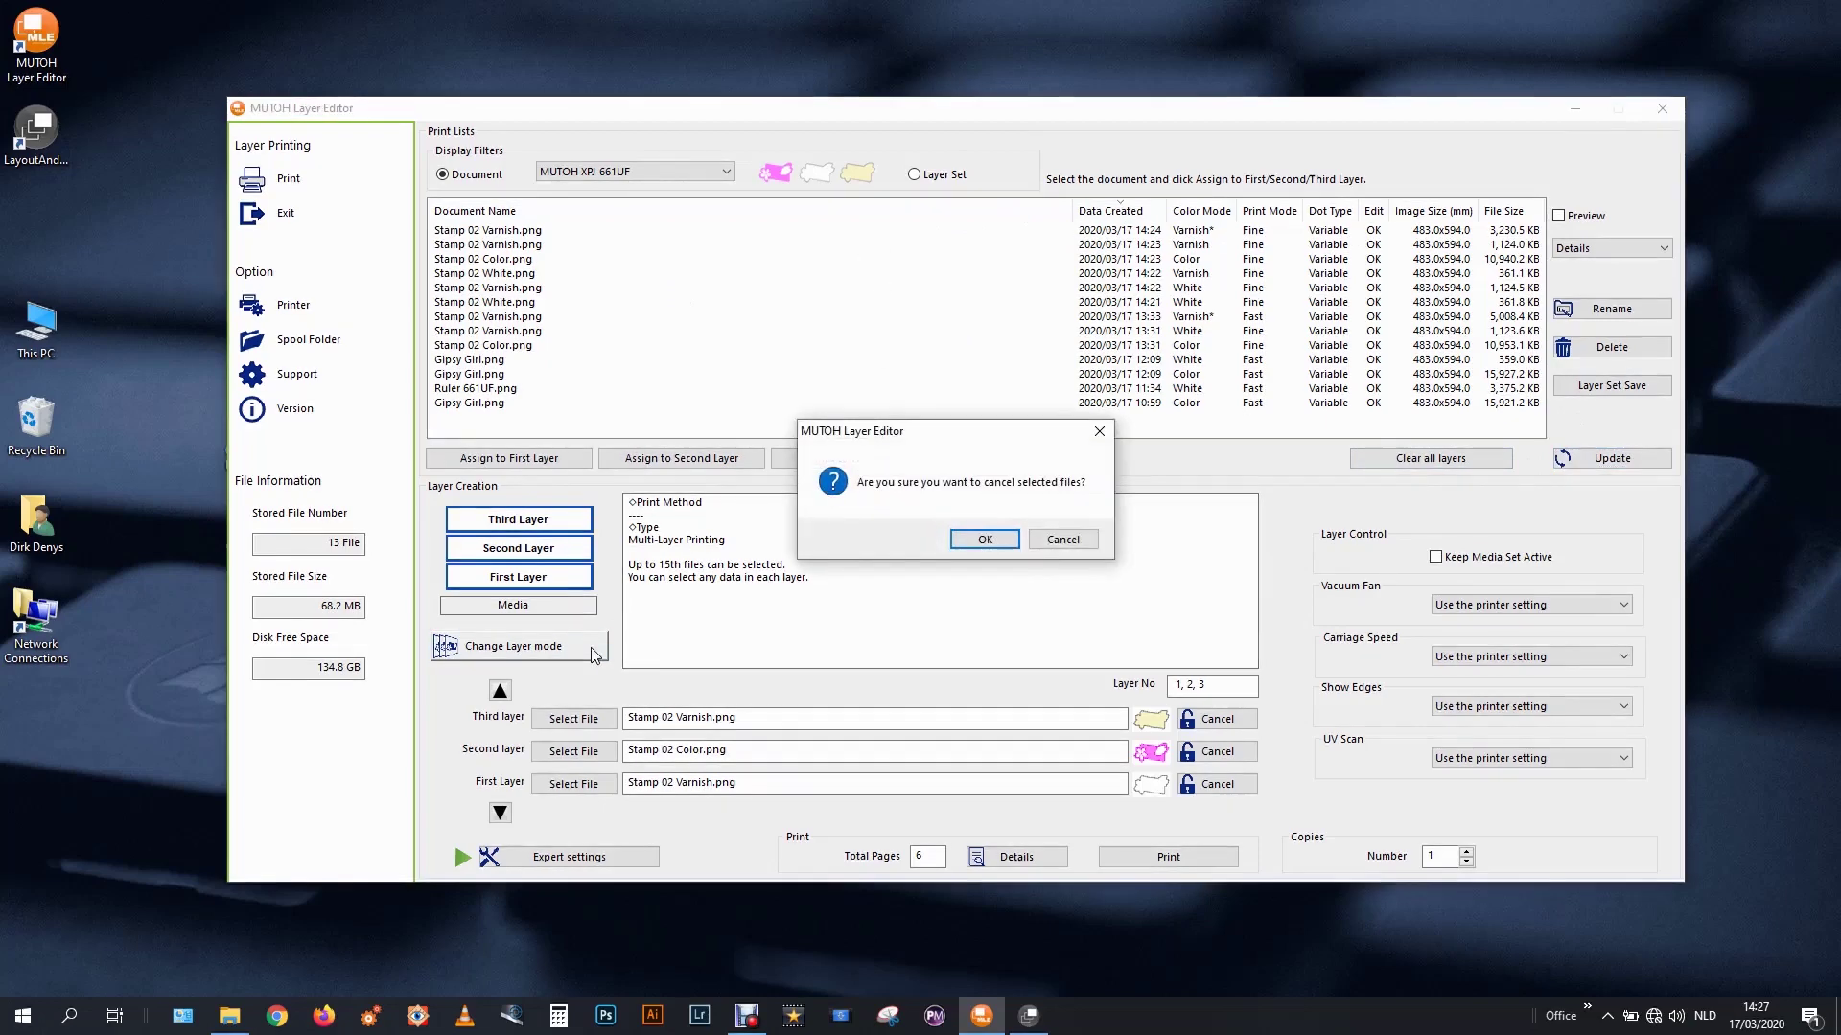
click(985, 540)
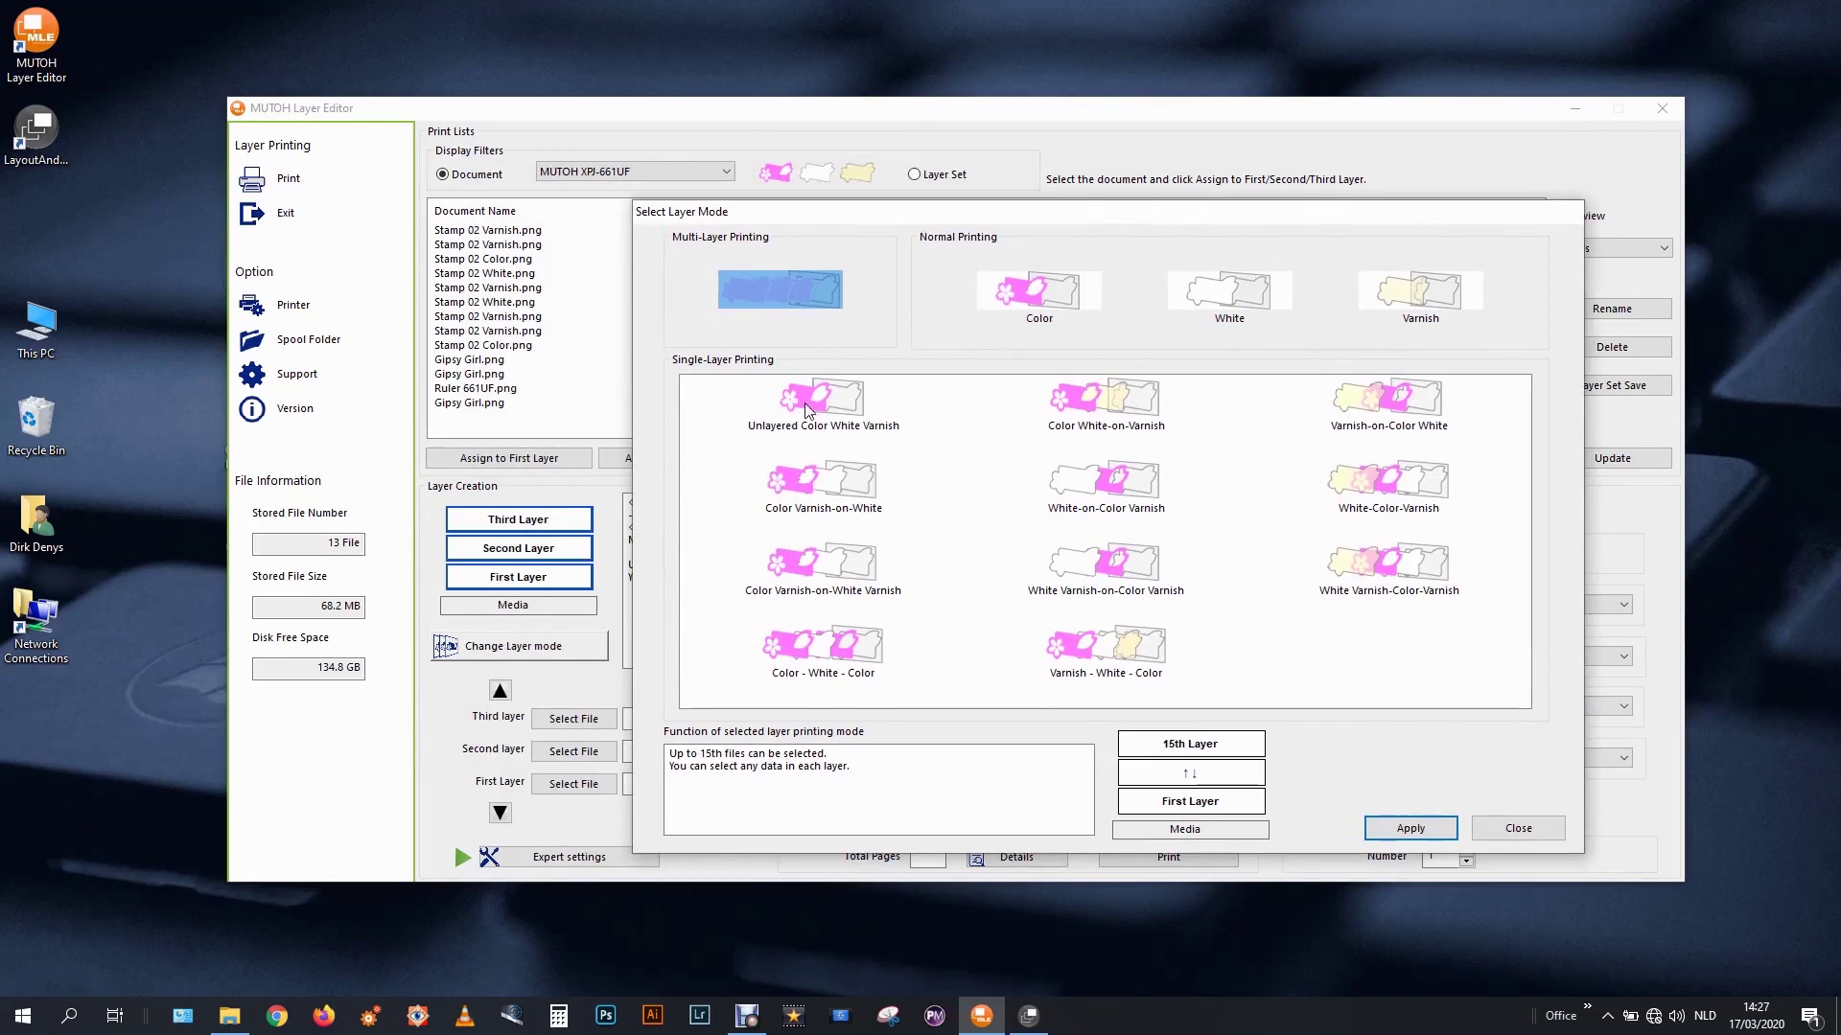
drag(964, 208, 998, 212)
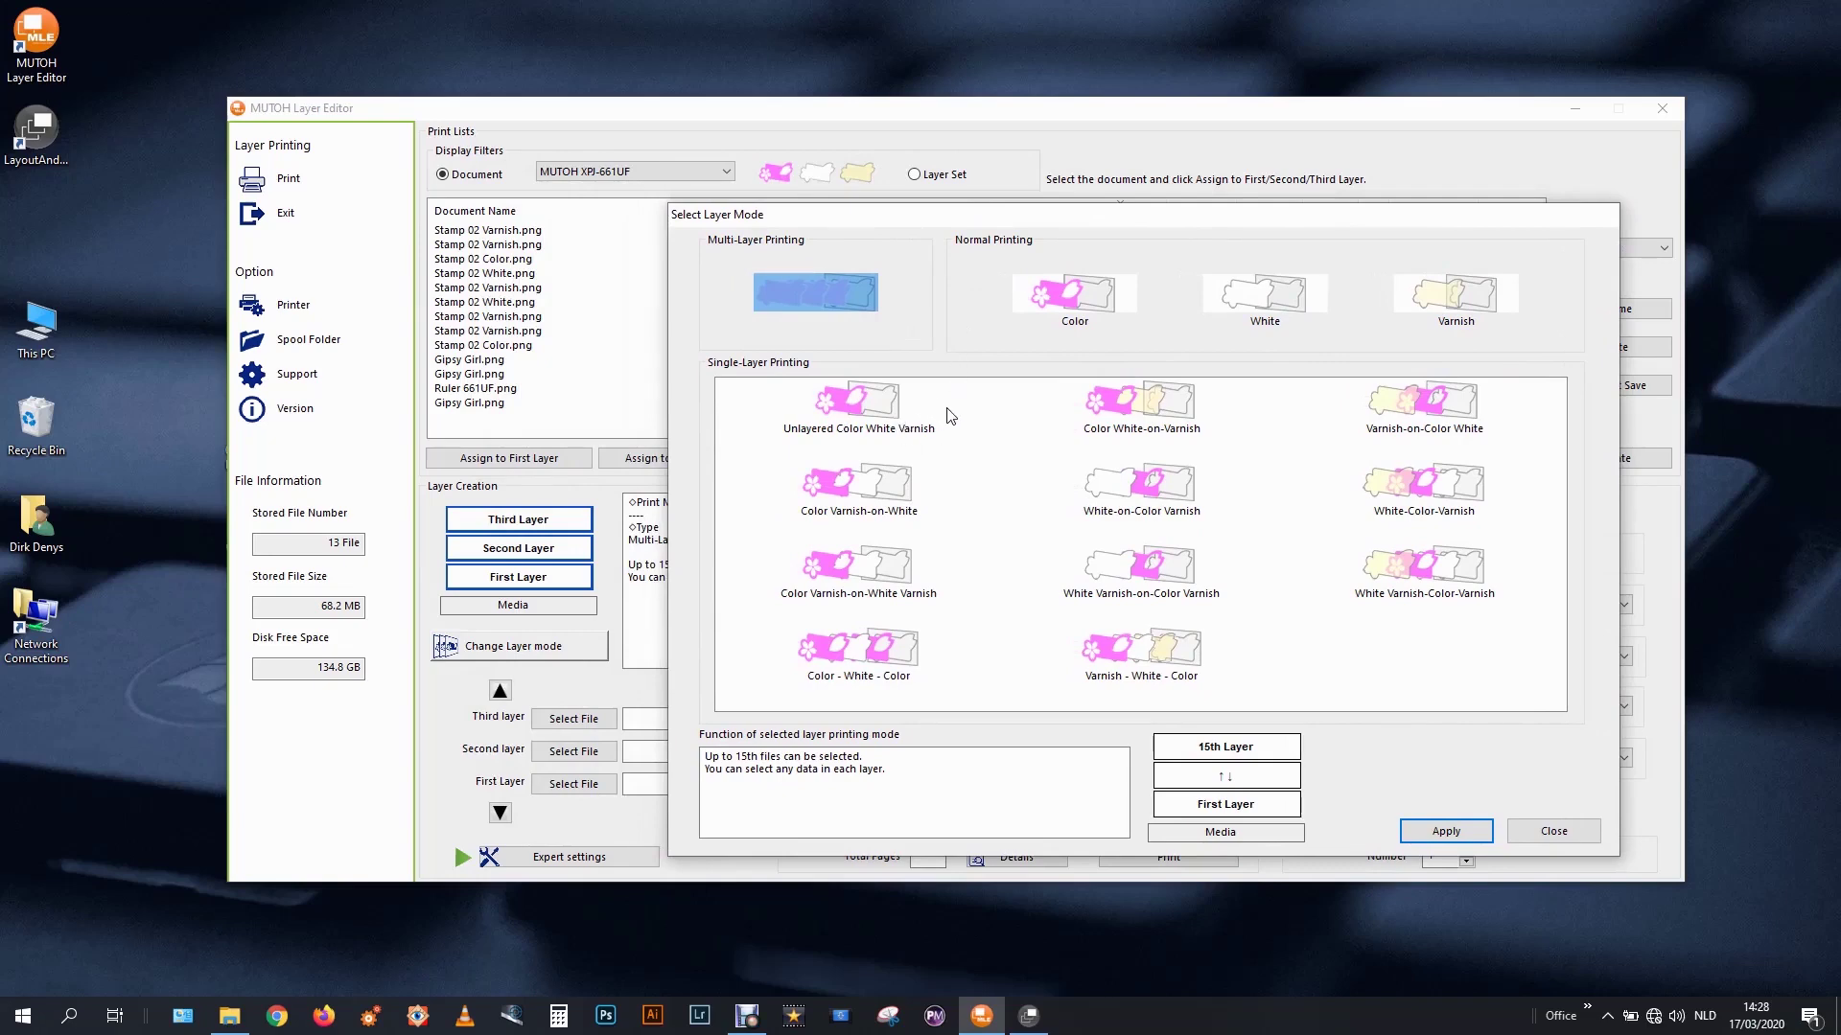
click(889, 405)
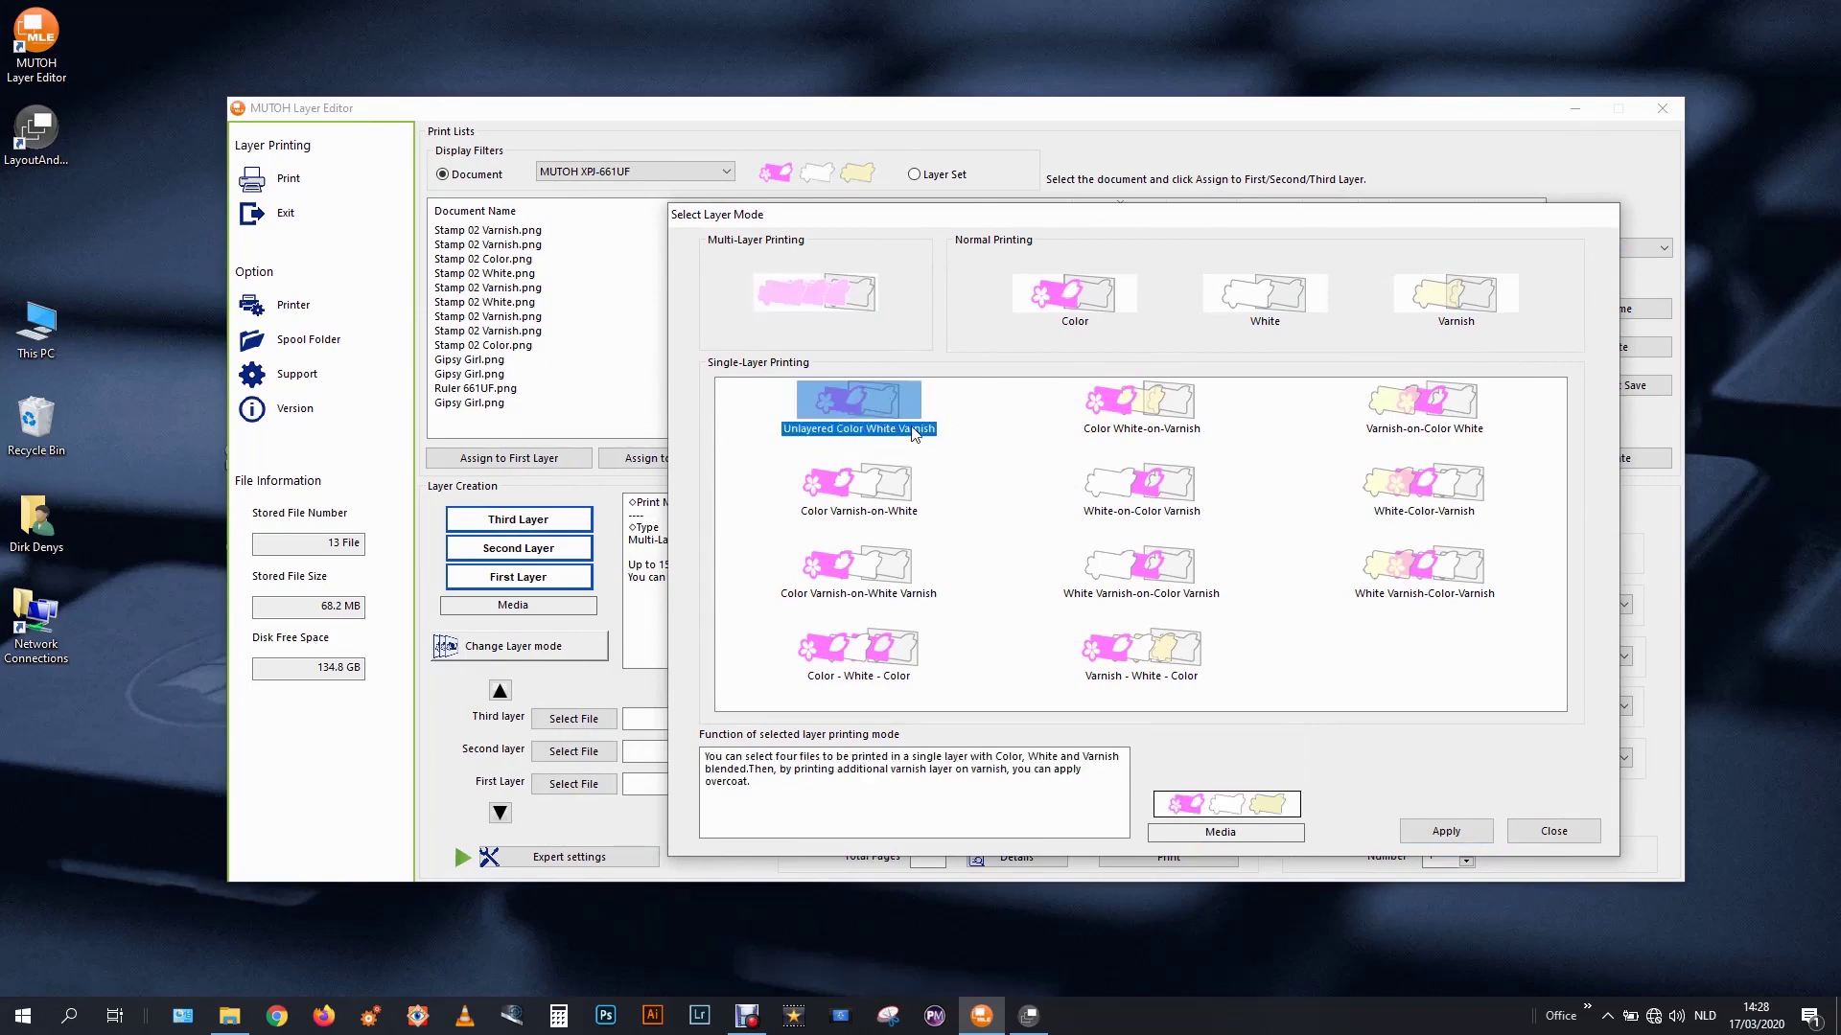
click(1442, 831)
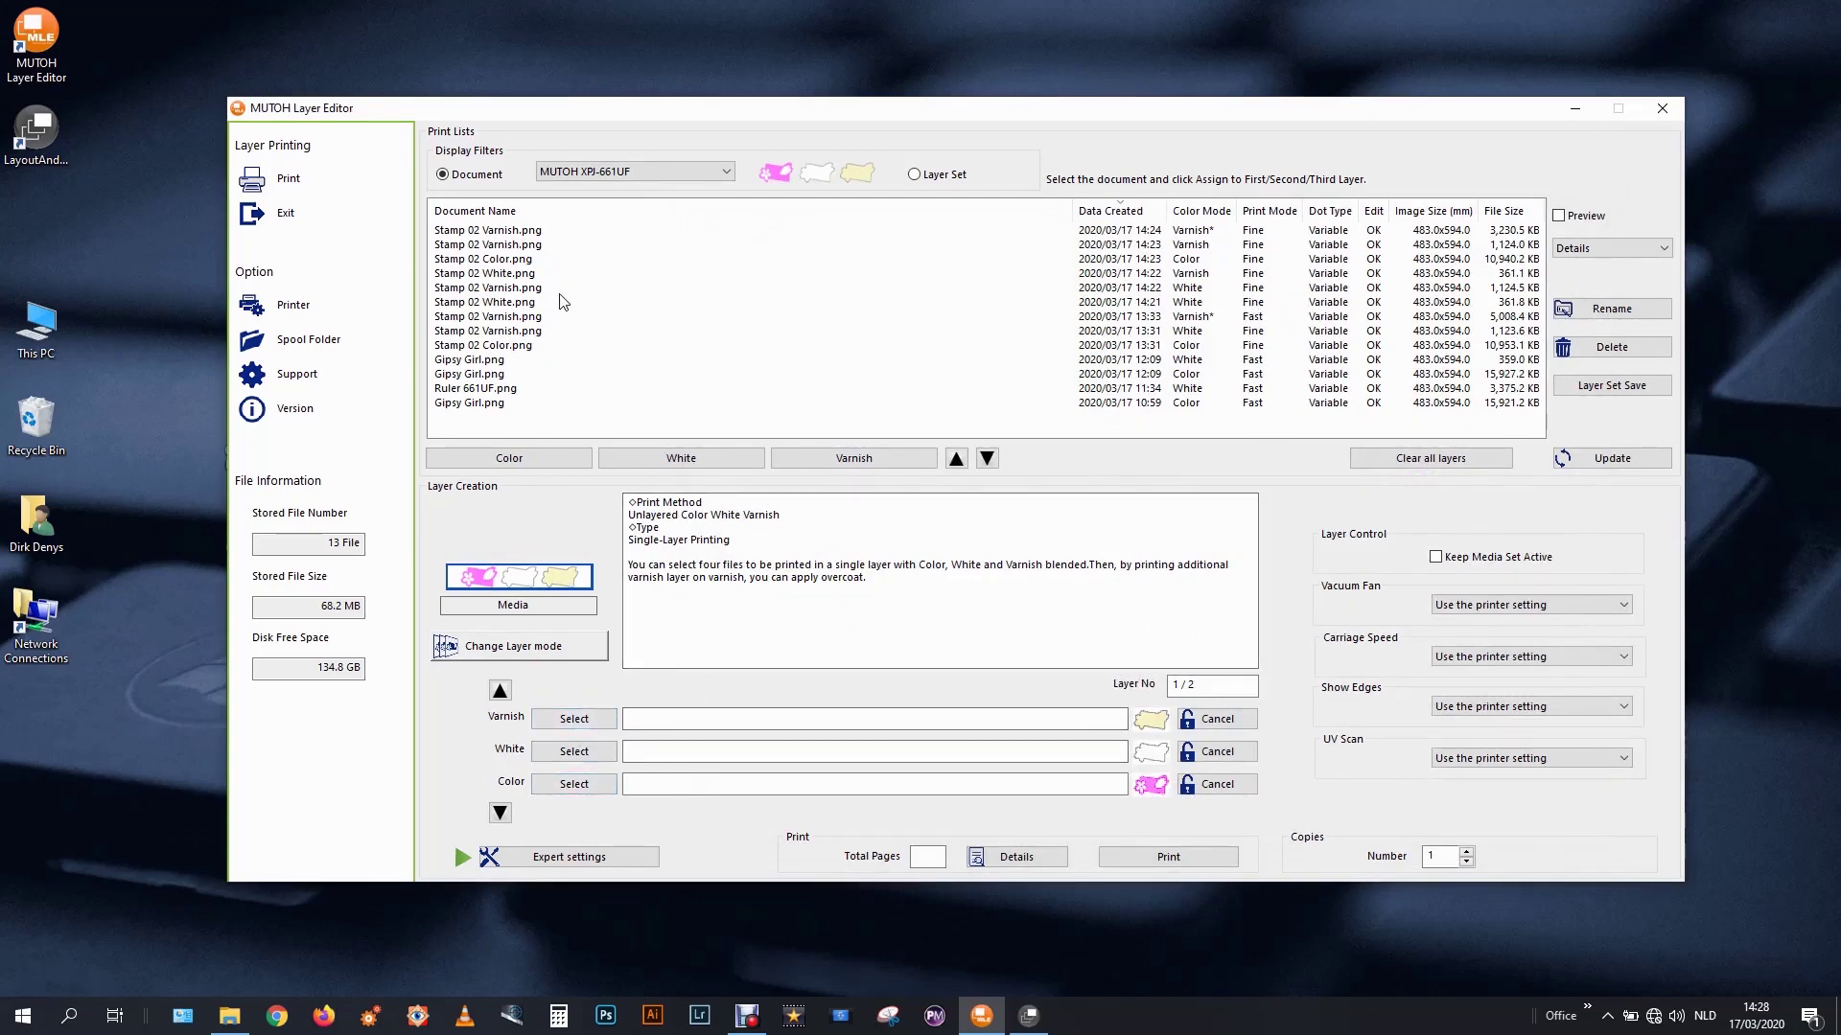
Turn on image previews and assign the 14:21 Stamp 02 White file to the White layer.
click(1647, 249)
click(1625, 278)
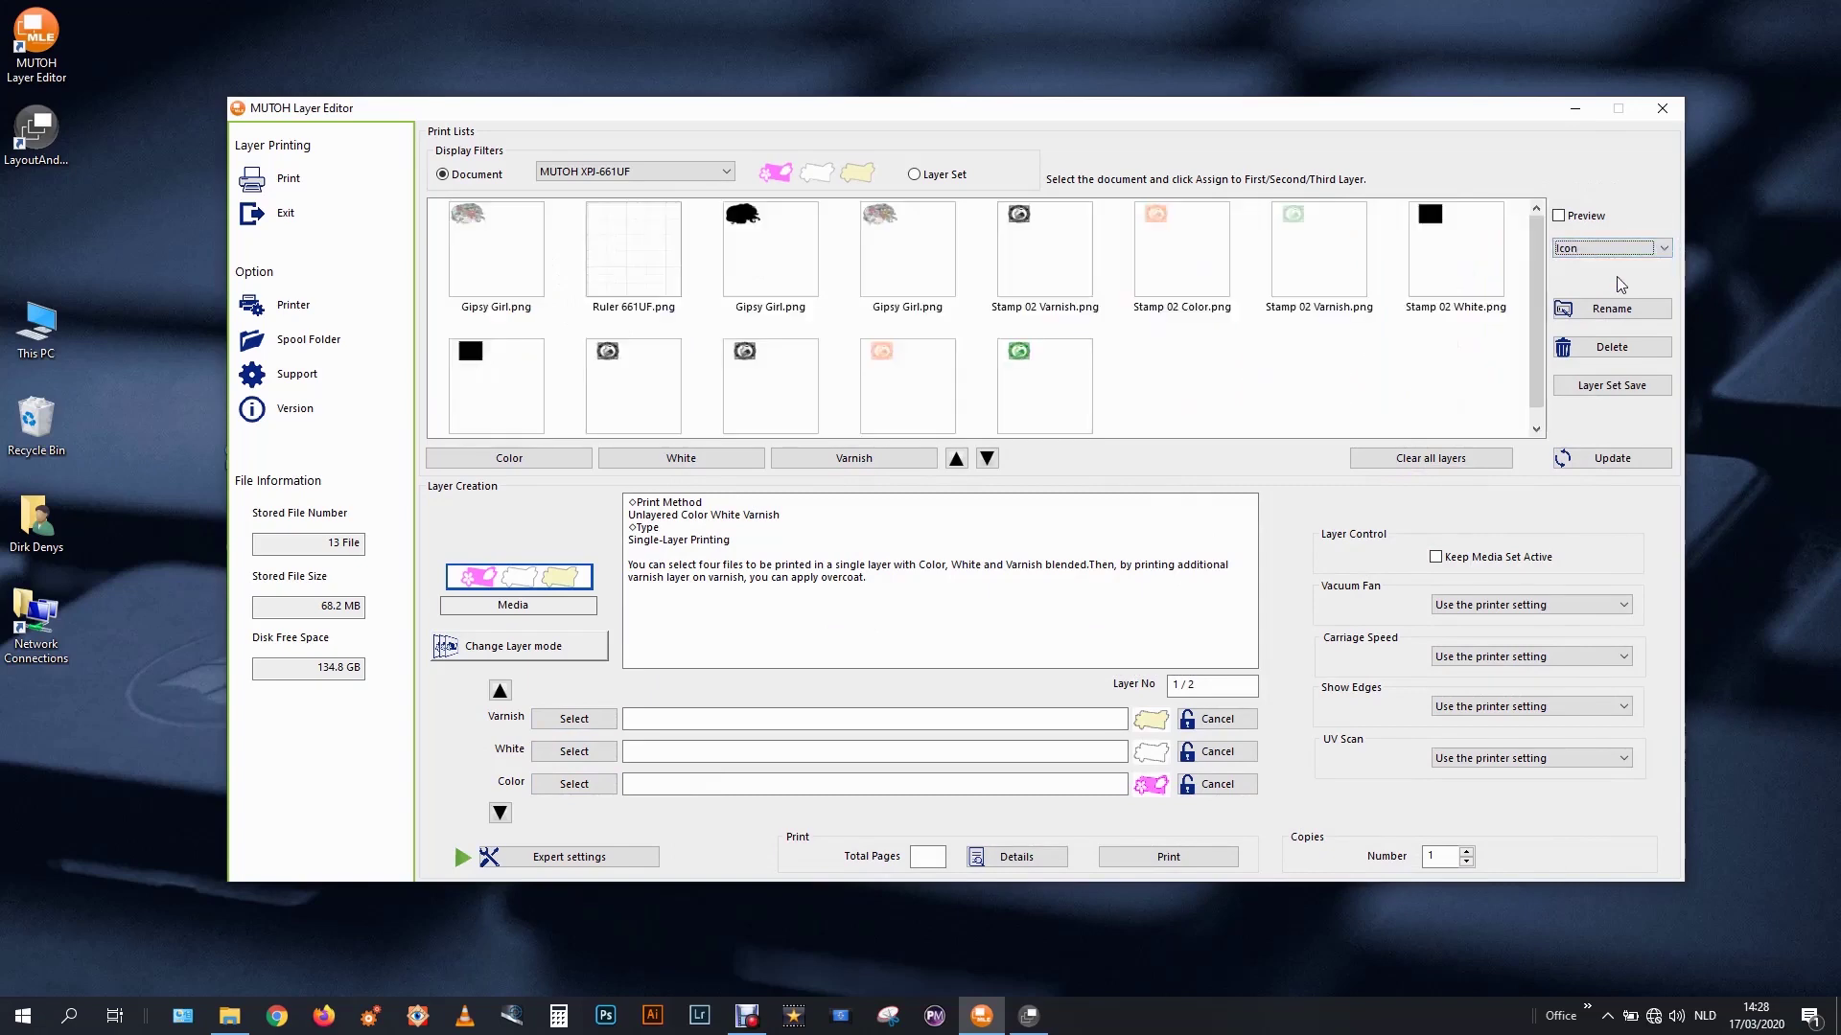
click(1629, 249)
click(1620, 264)
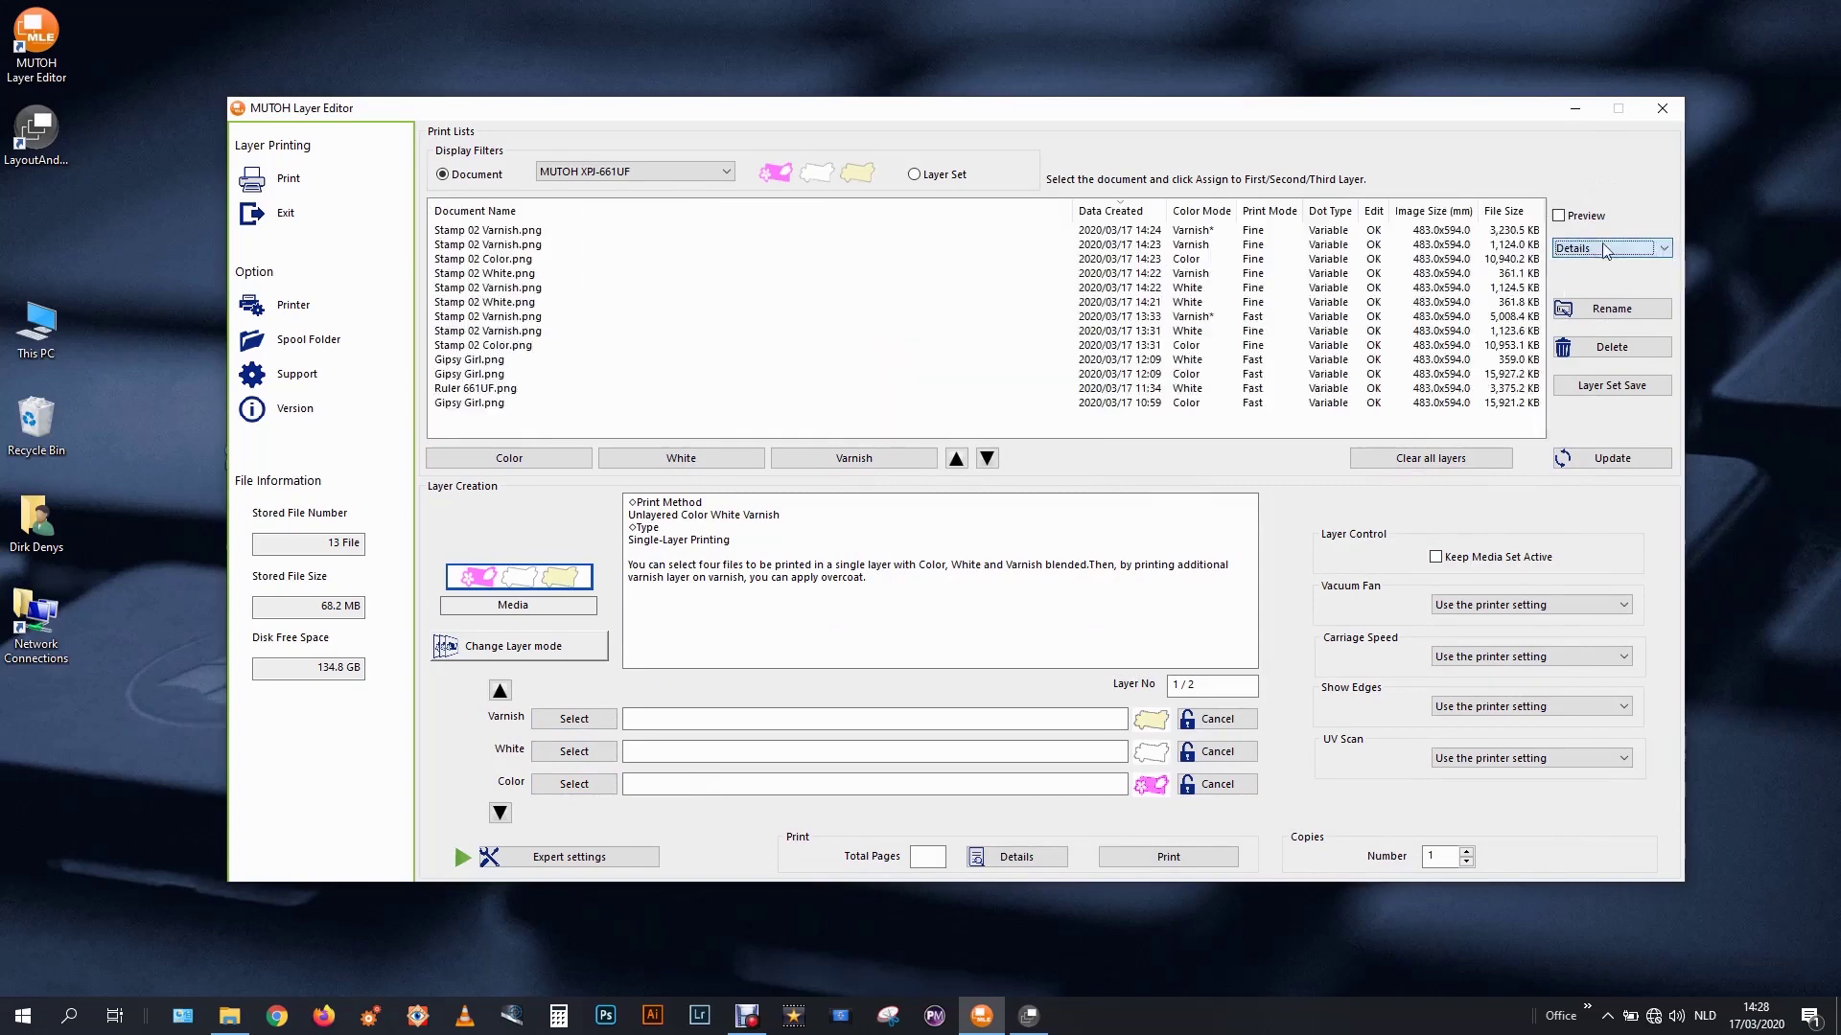
click(1559, 216)
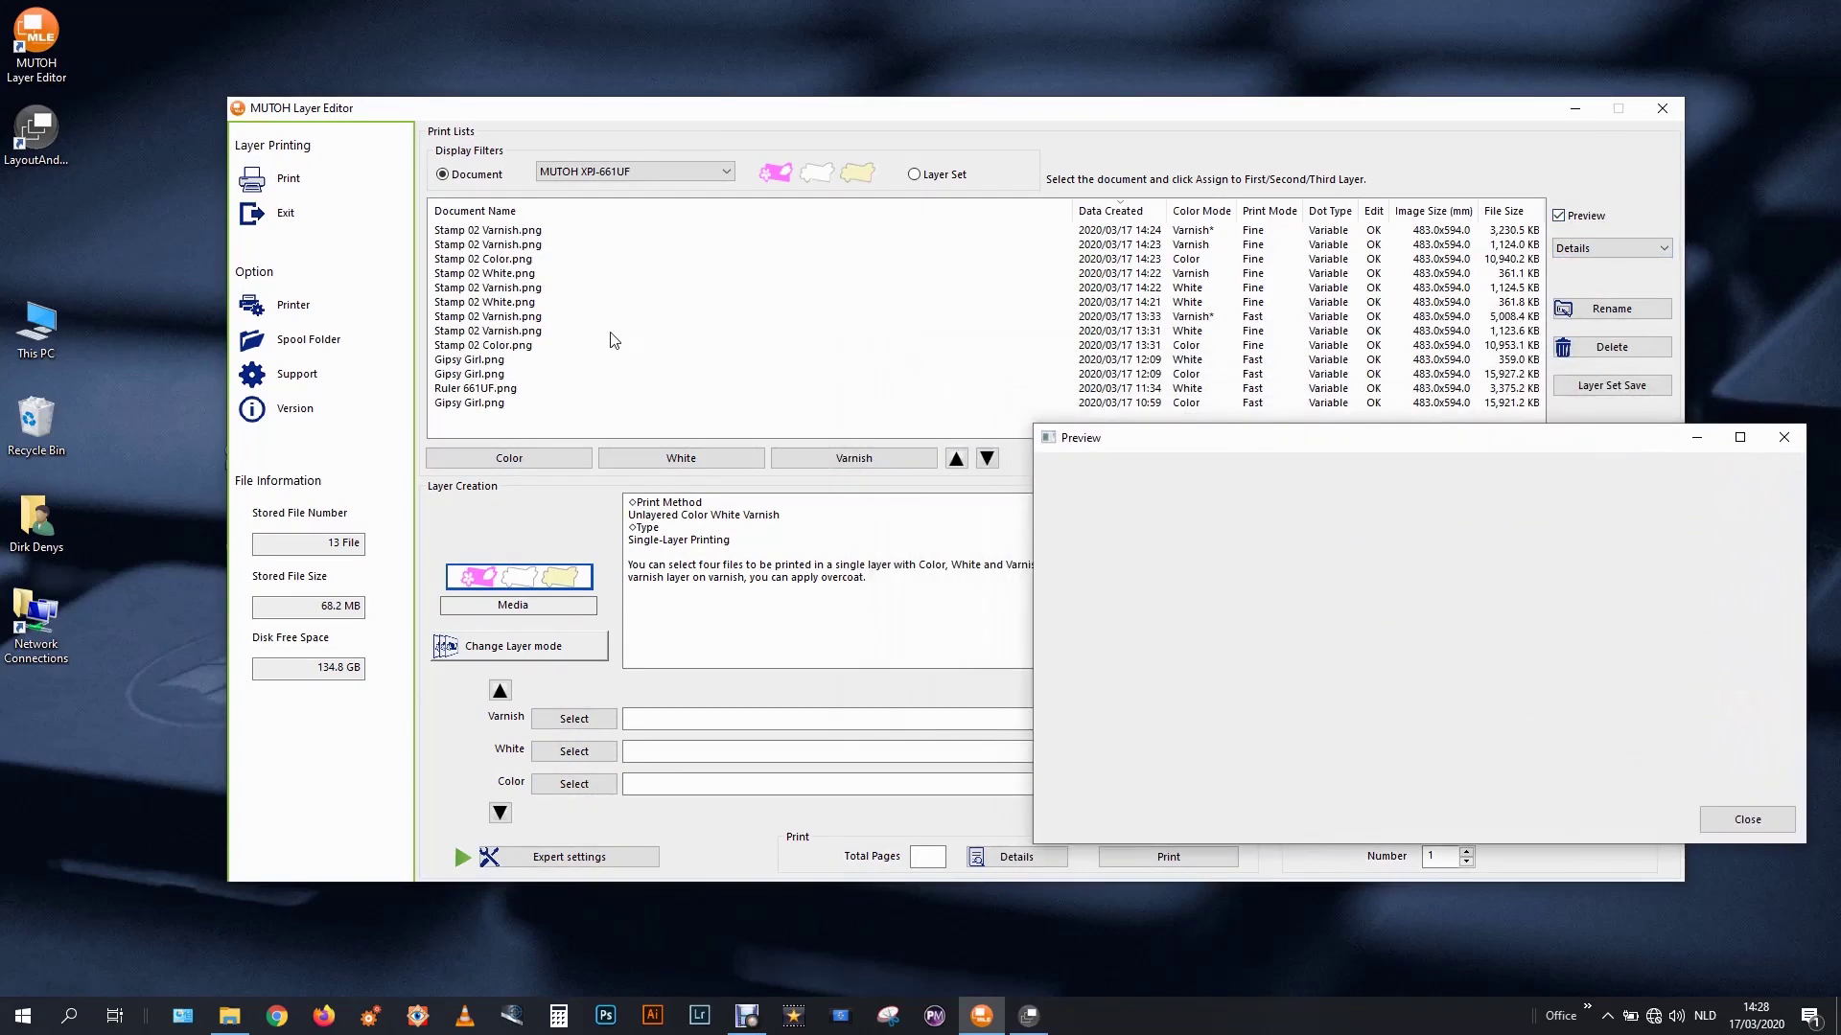
click(1154, 303)
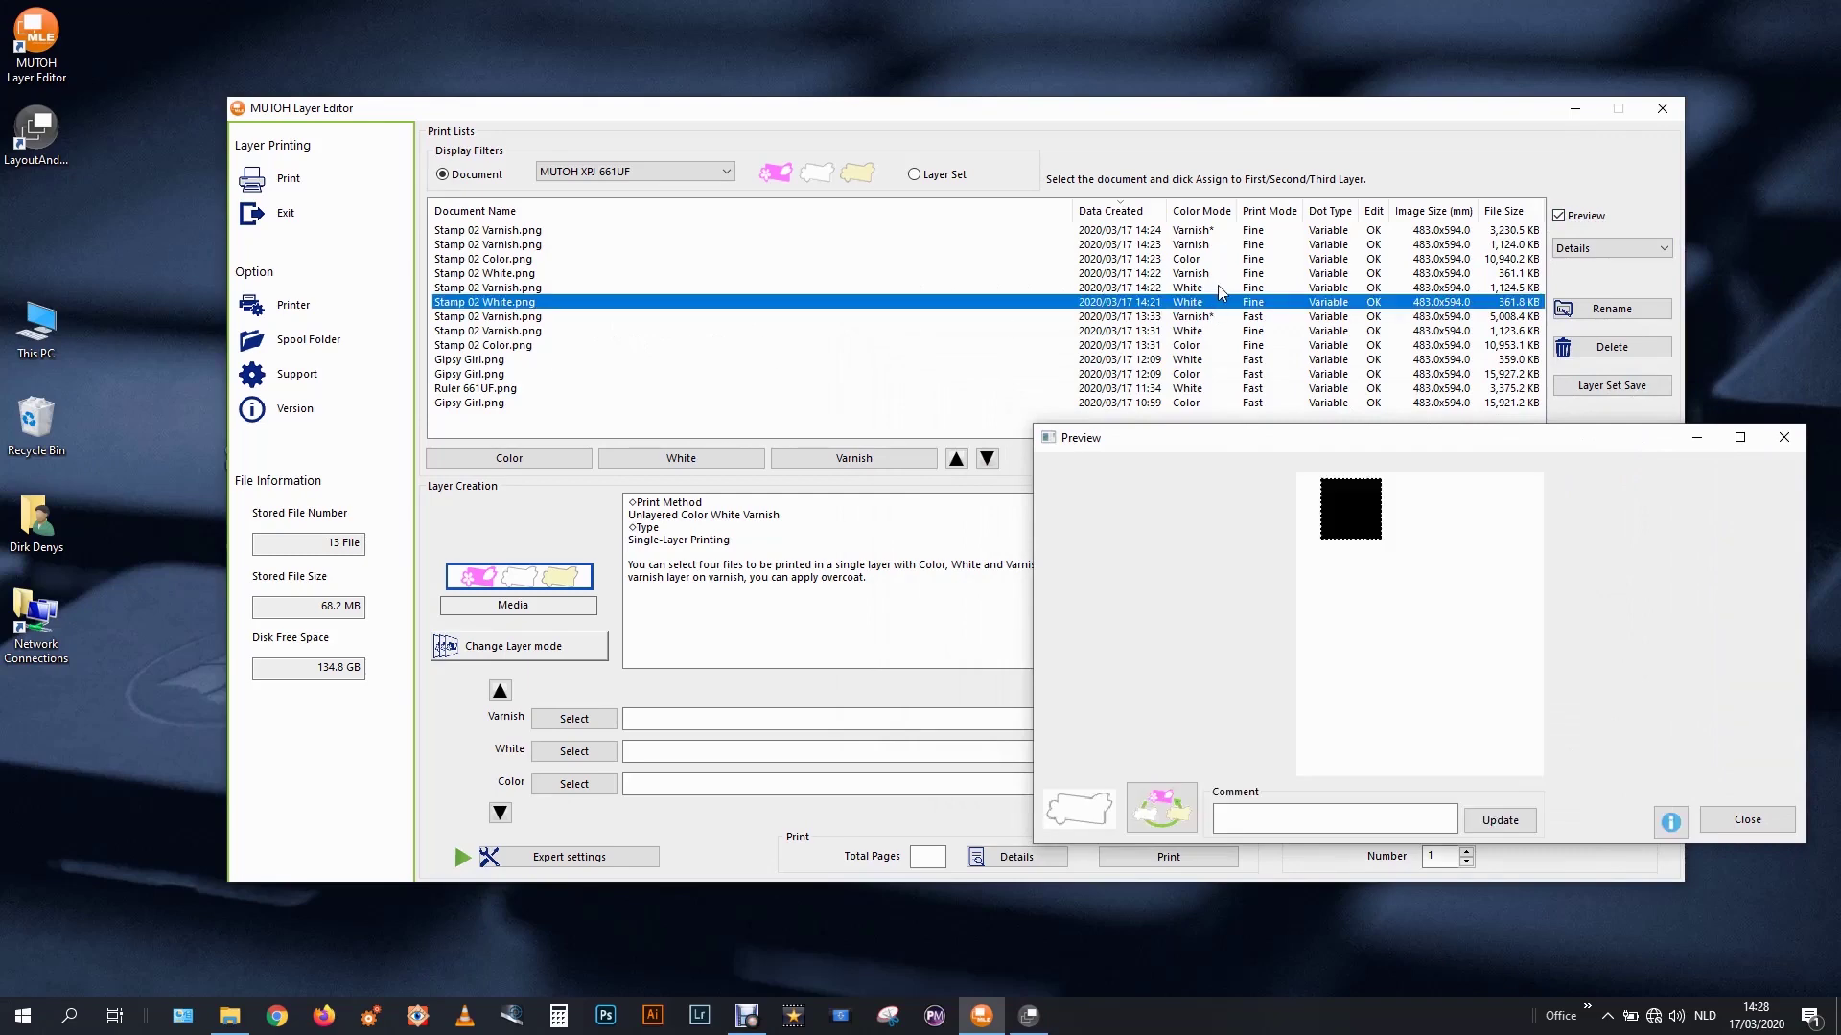
click(574, 751)
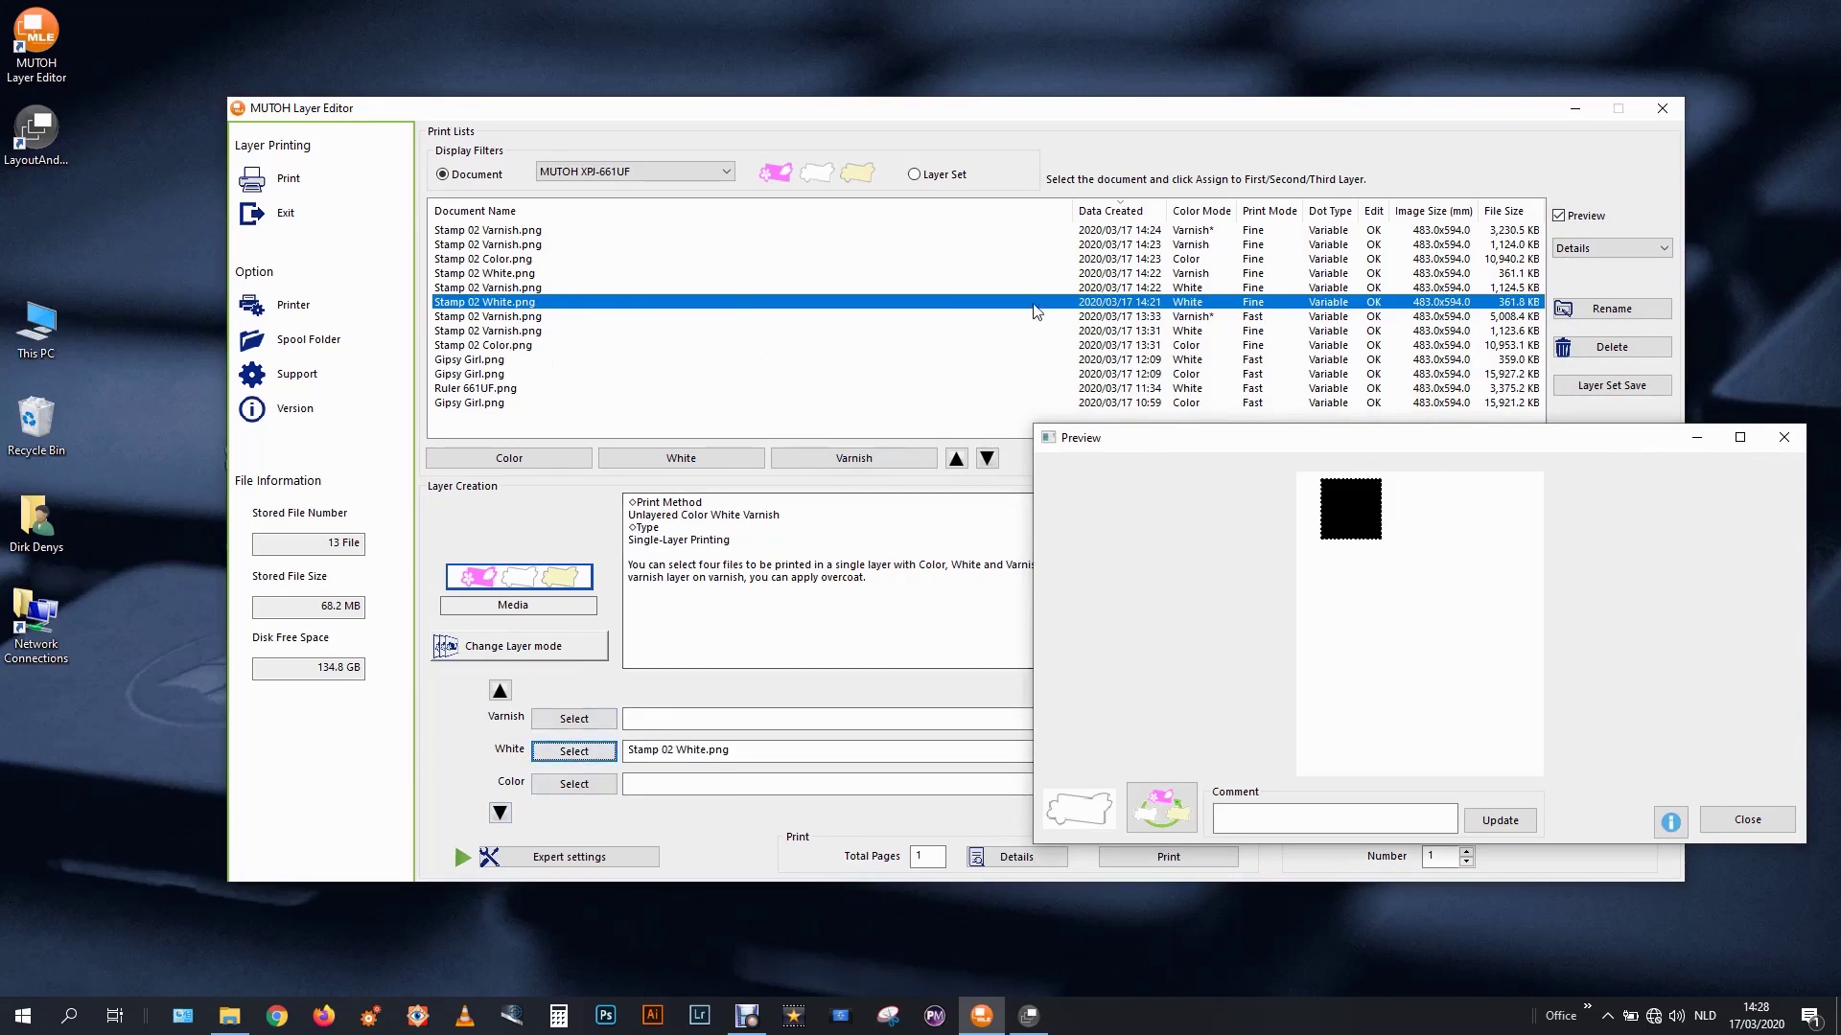
Assign Stamp 02 White.png to the Varnish layer as well and turn off the preview.
click(1051, 286)
click(1085, 274)
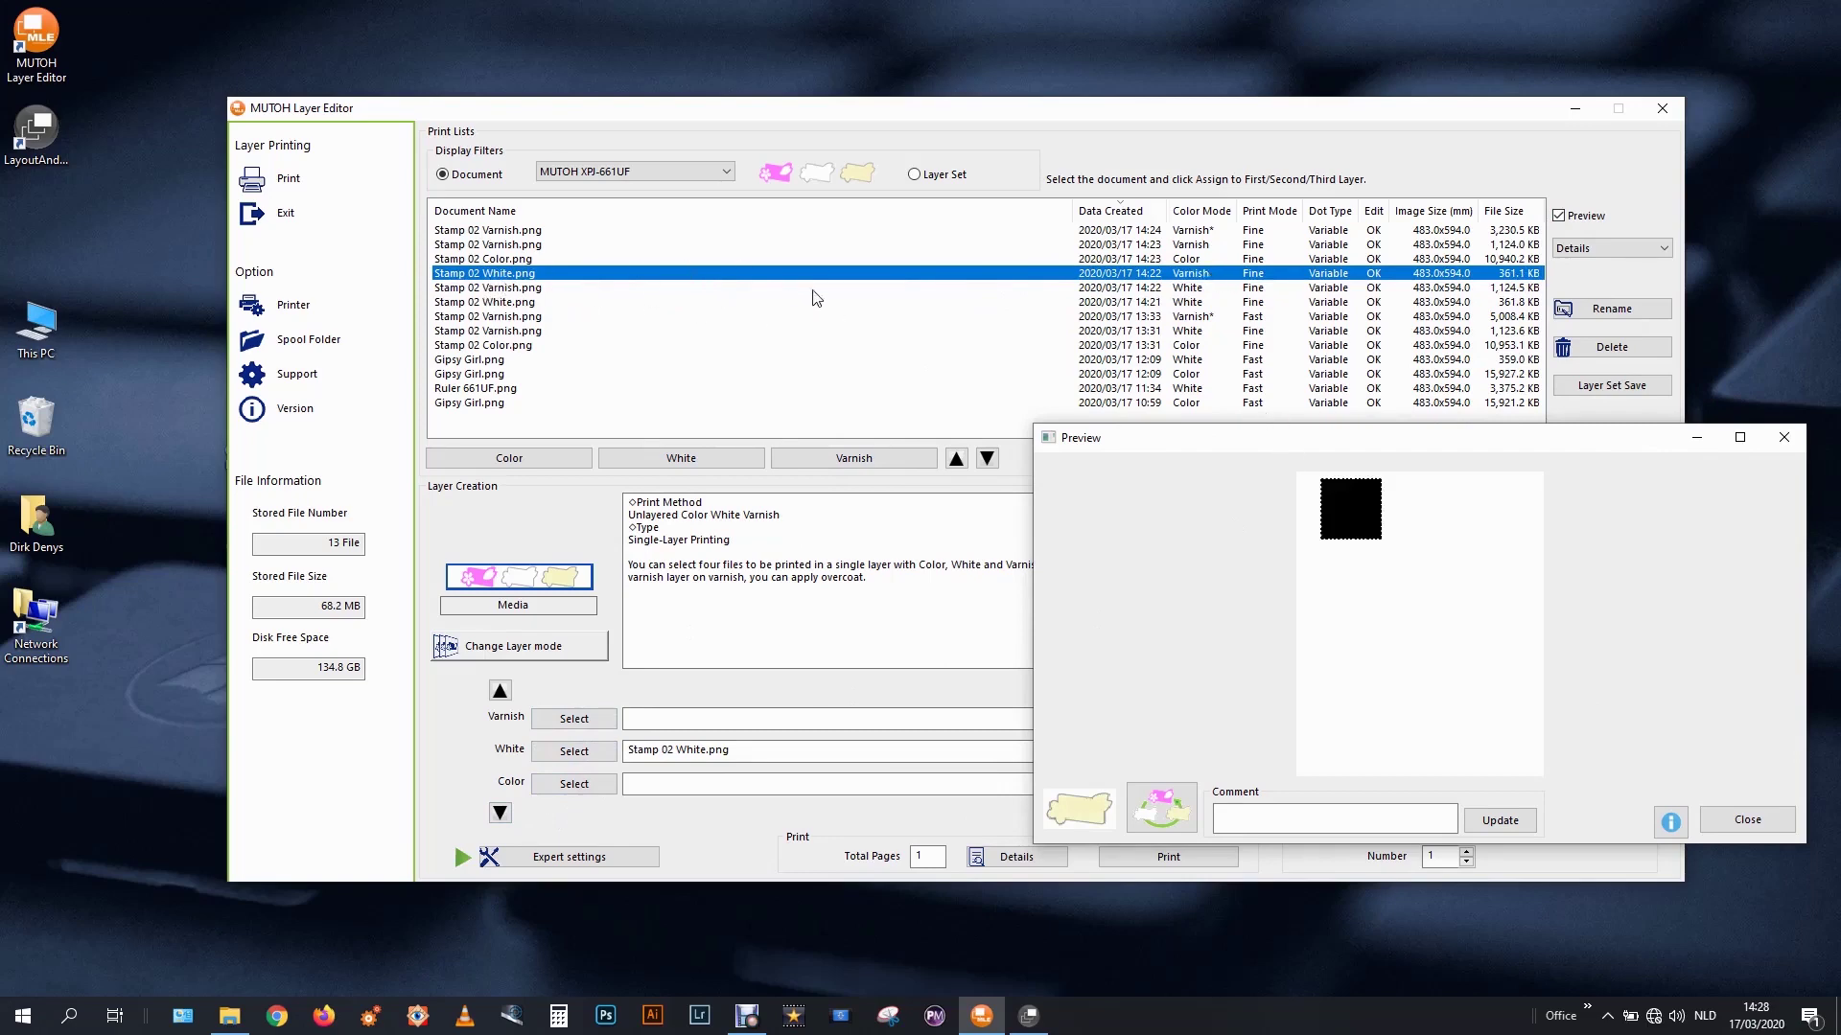
click(574, 719)
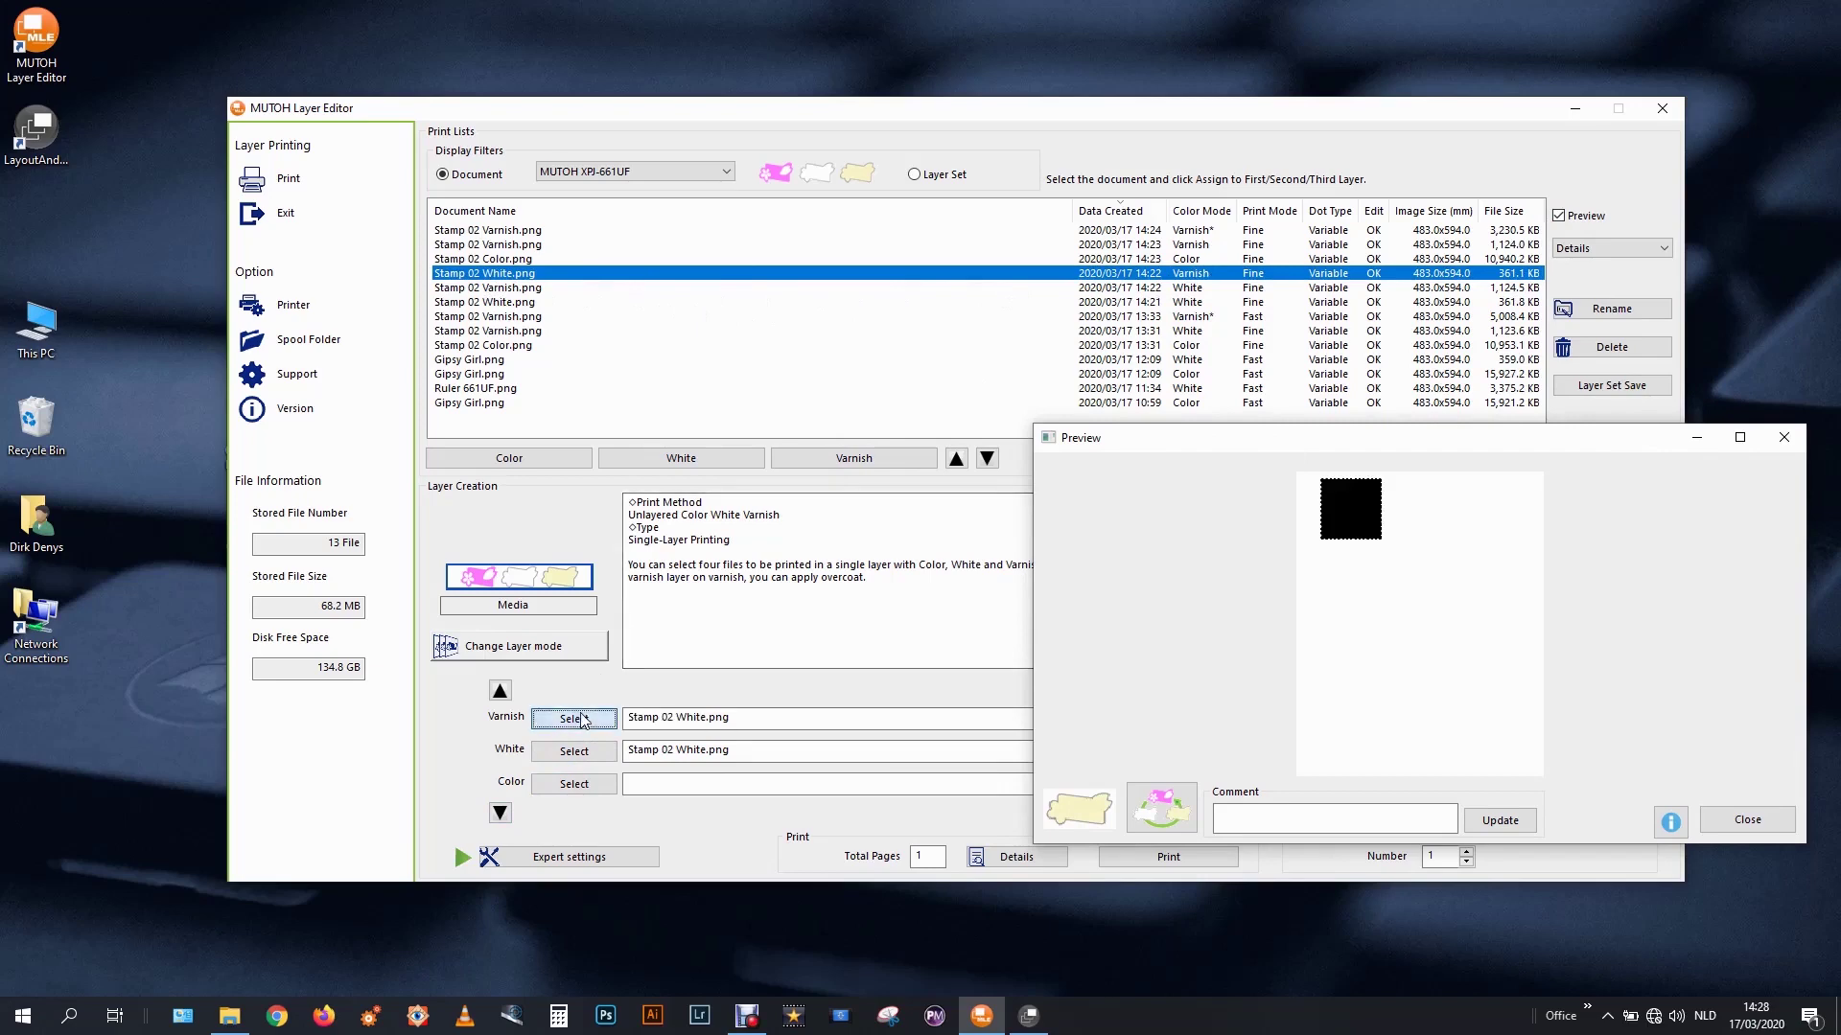
click(1580, 216)
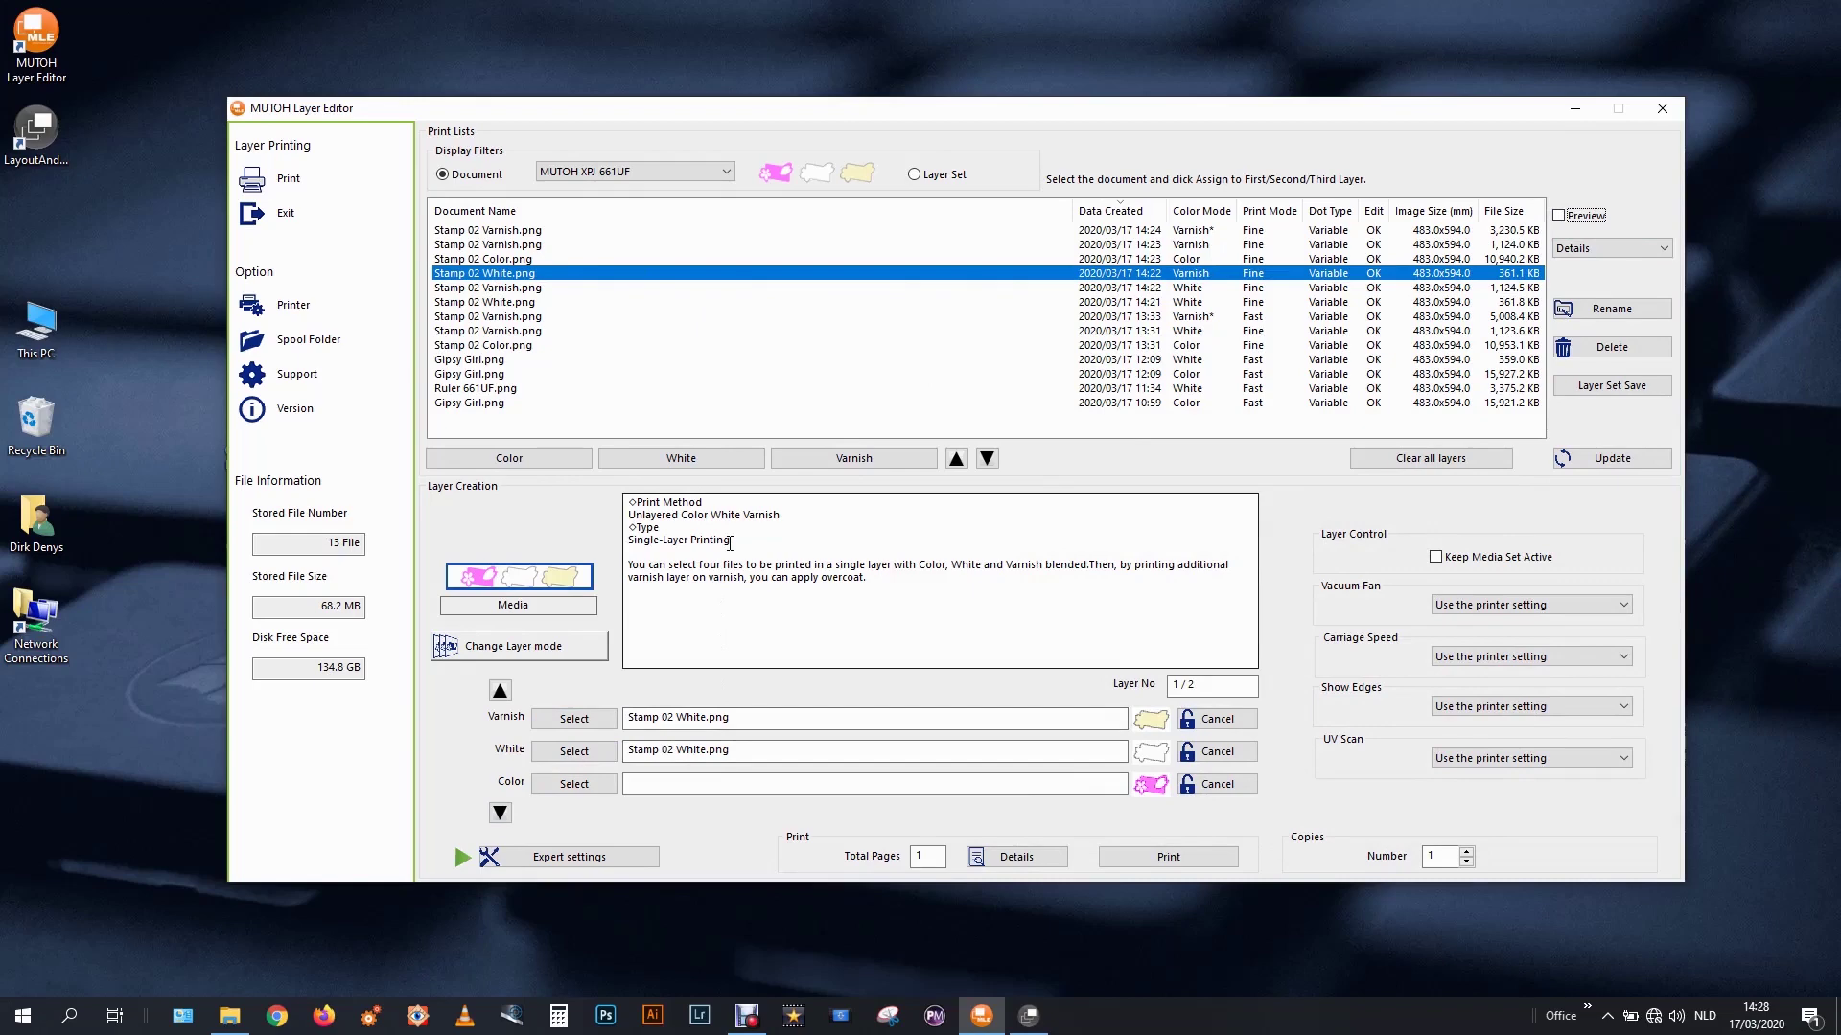
click(635, 858)
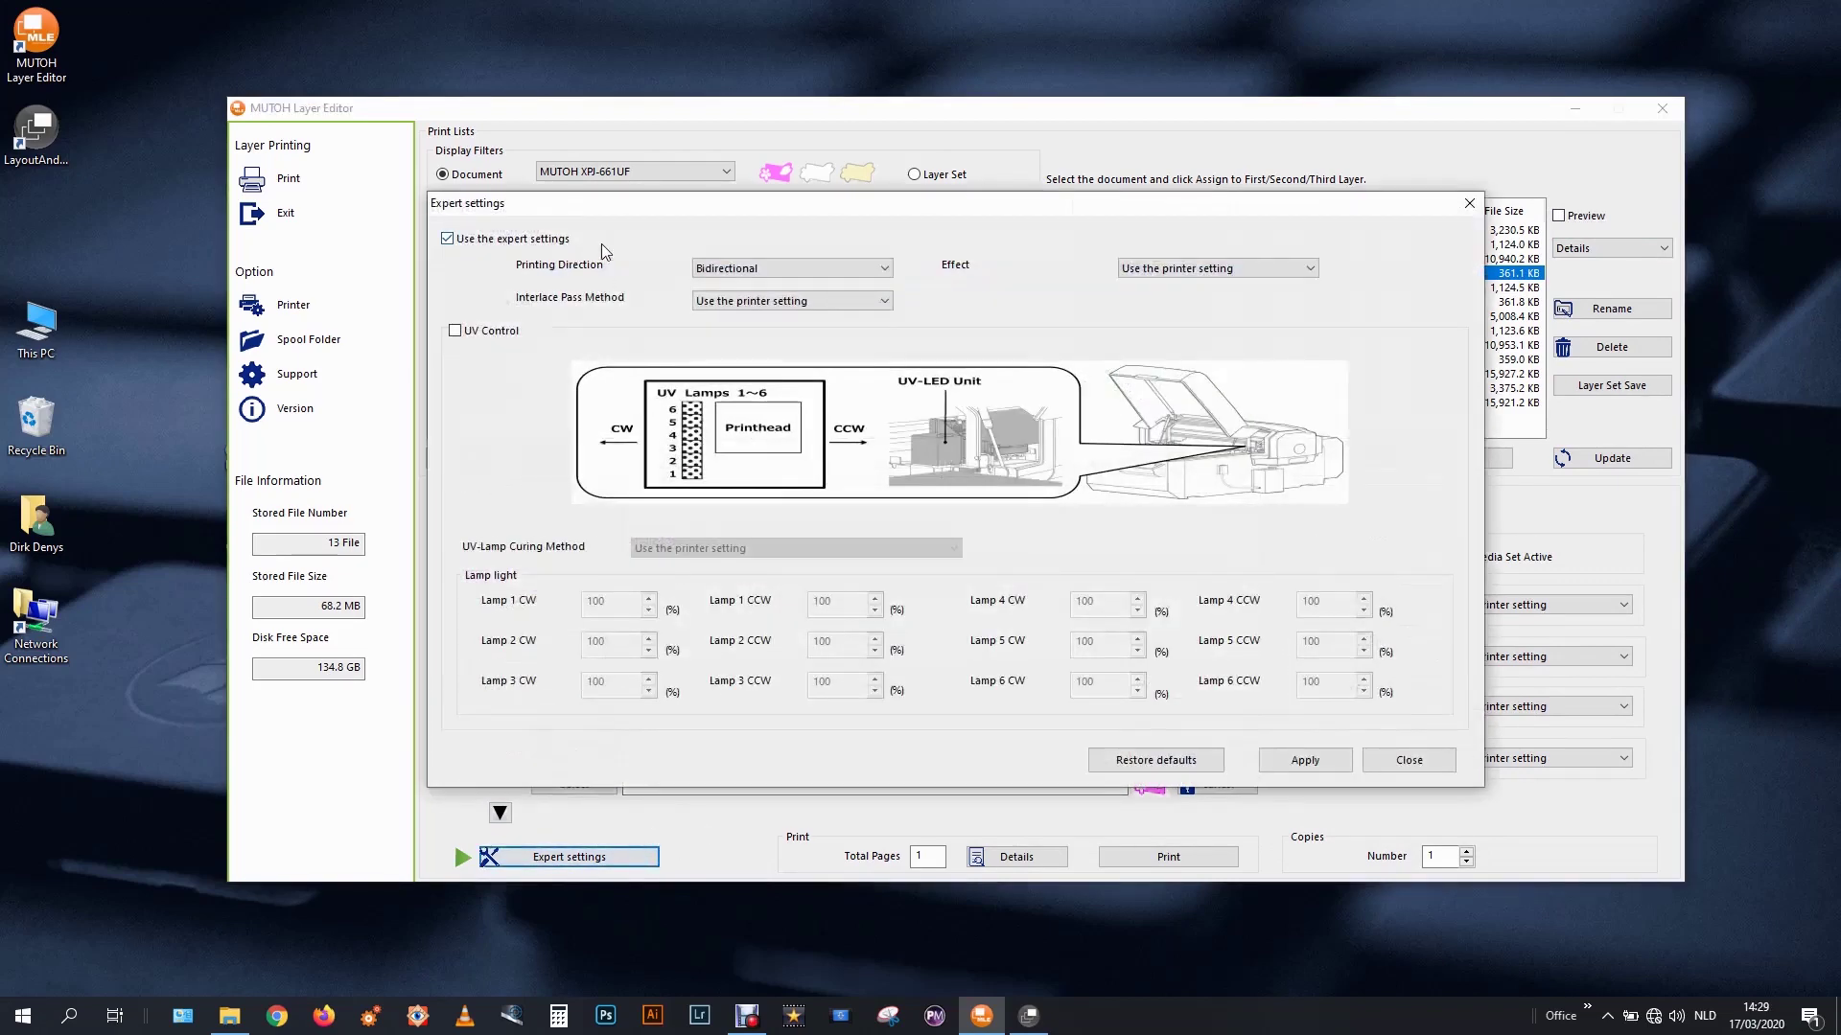
Keep Bidirectional printing direction, apply the expert settings, and turn on Keep Media Set Active.
click(738, 269)
click(730, 311)
click(1305, 760)
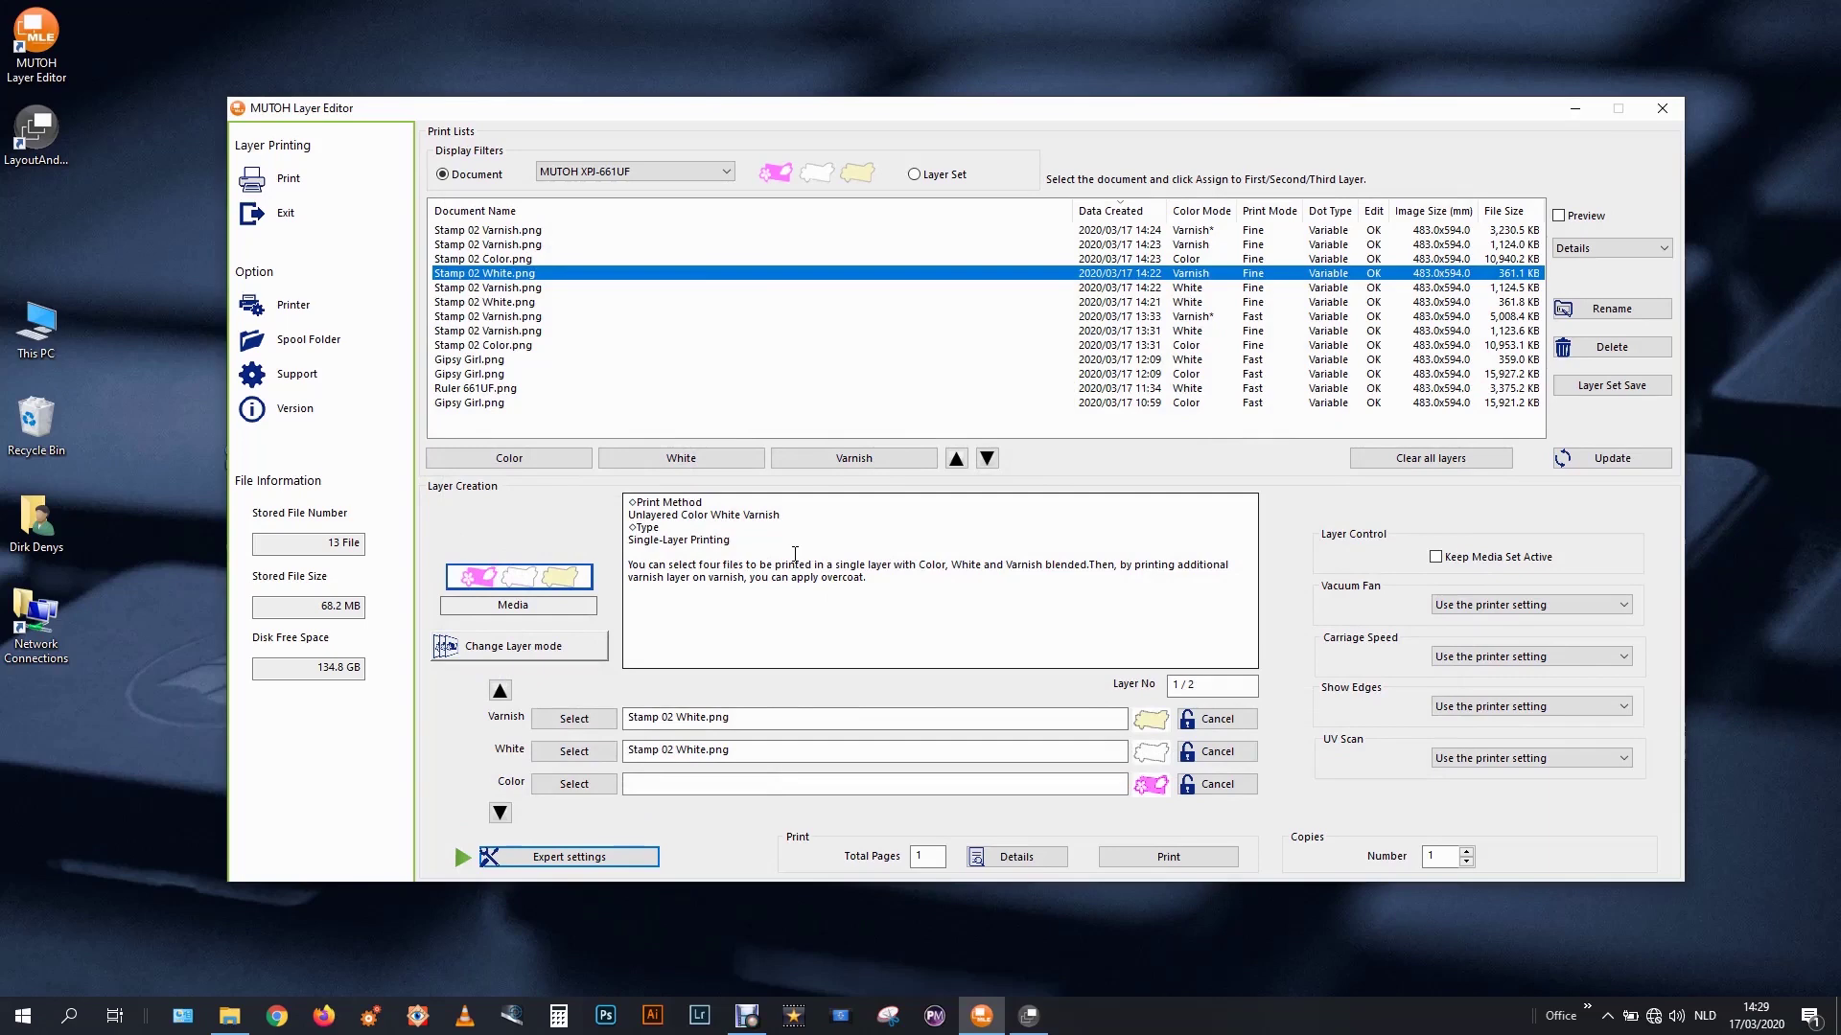
click(1447, 564)
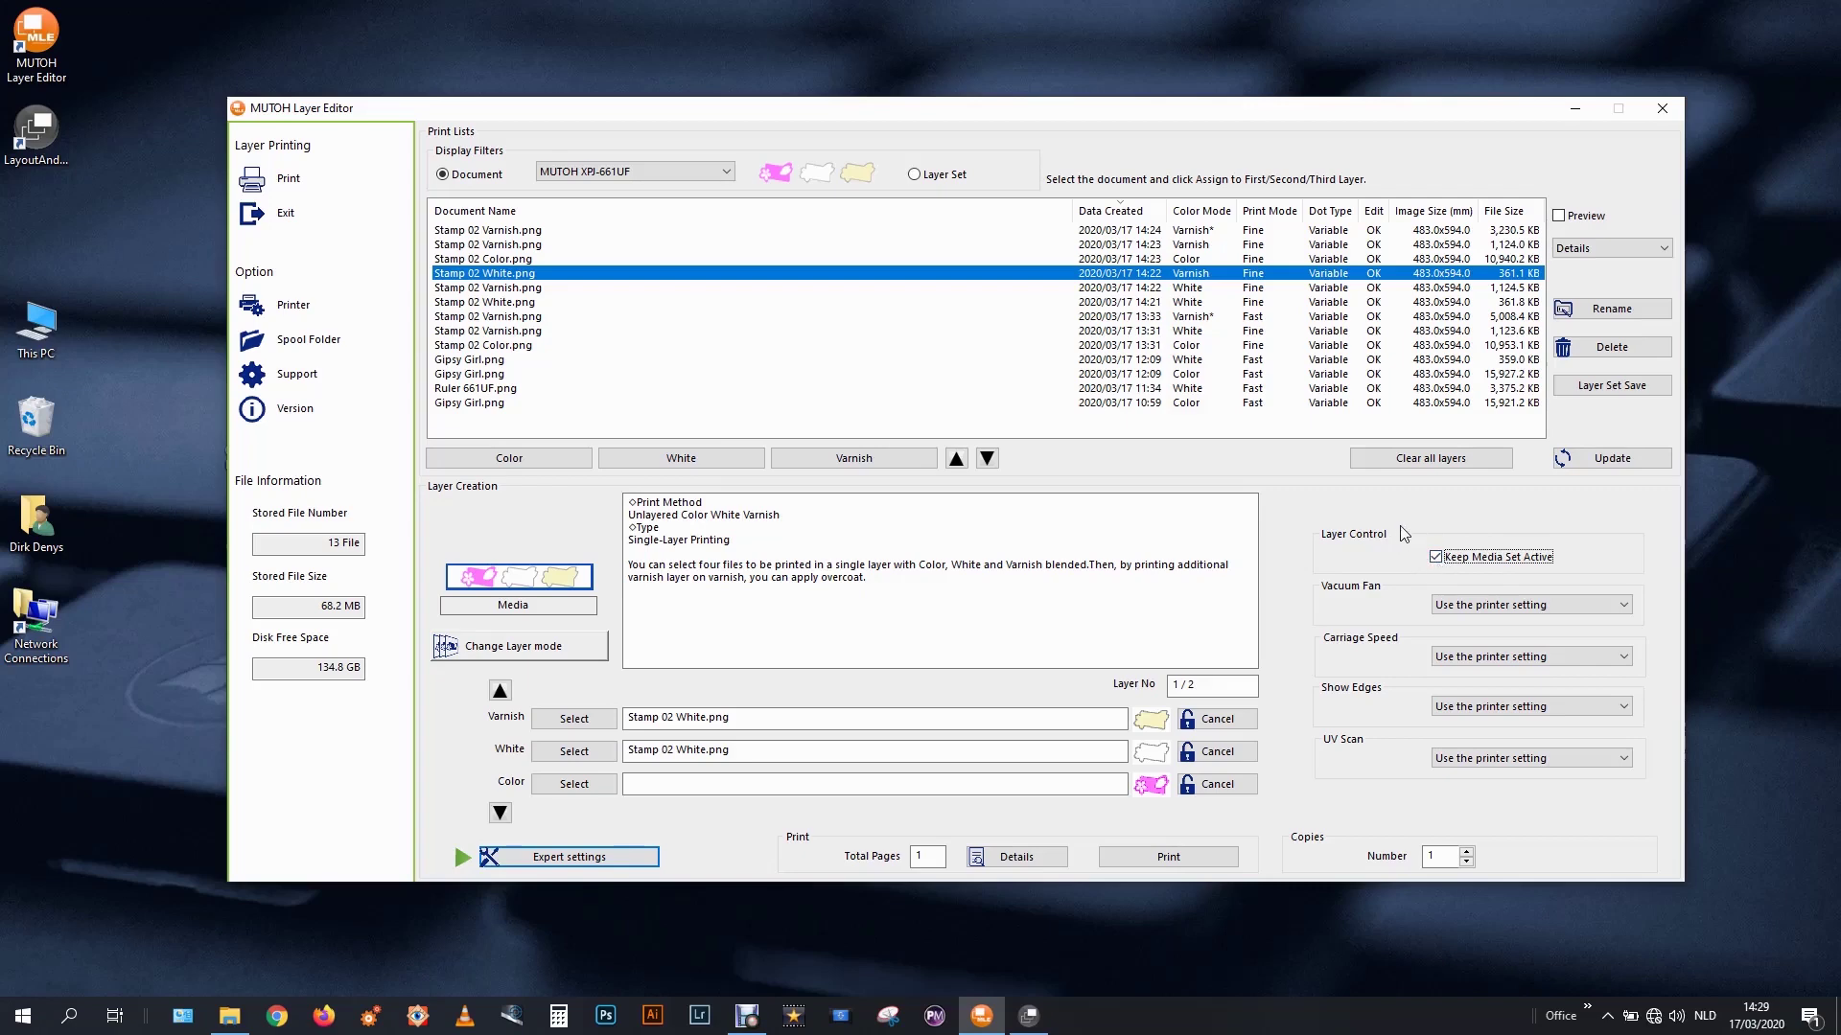
Save the layers as set 'Queen Stamp A White-Varnish Underground 1' with its expert settings.
click(1597, 393)
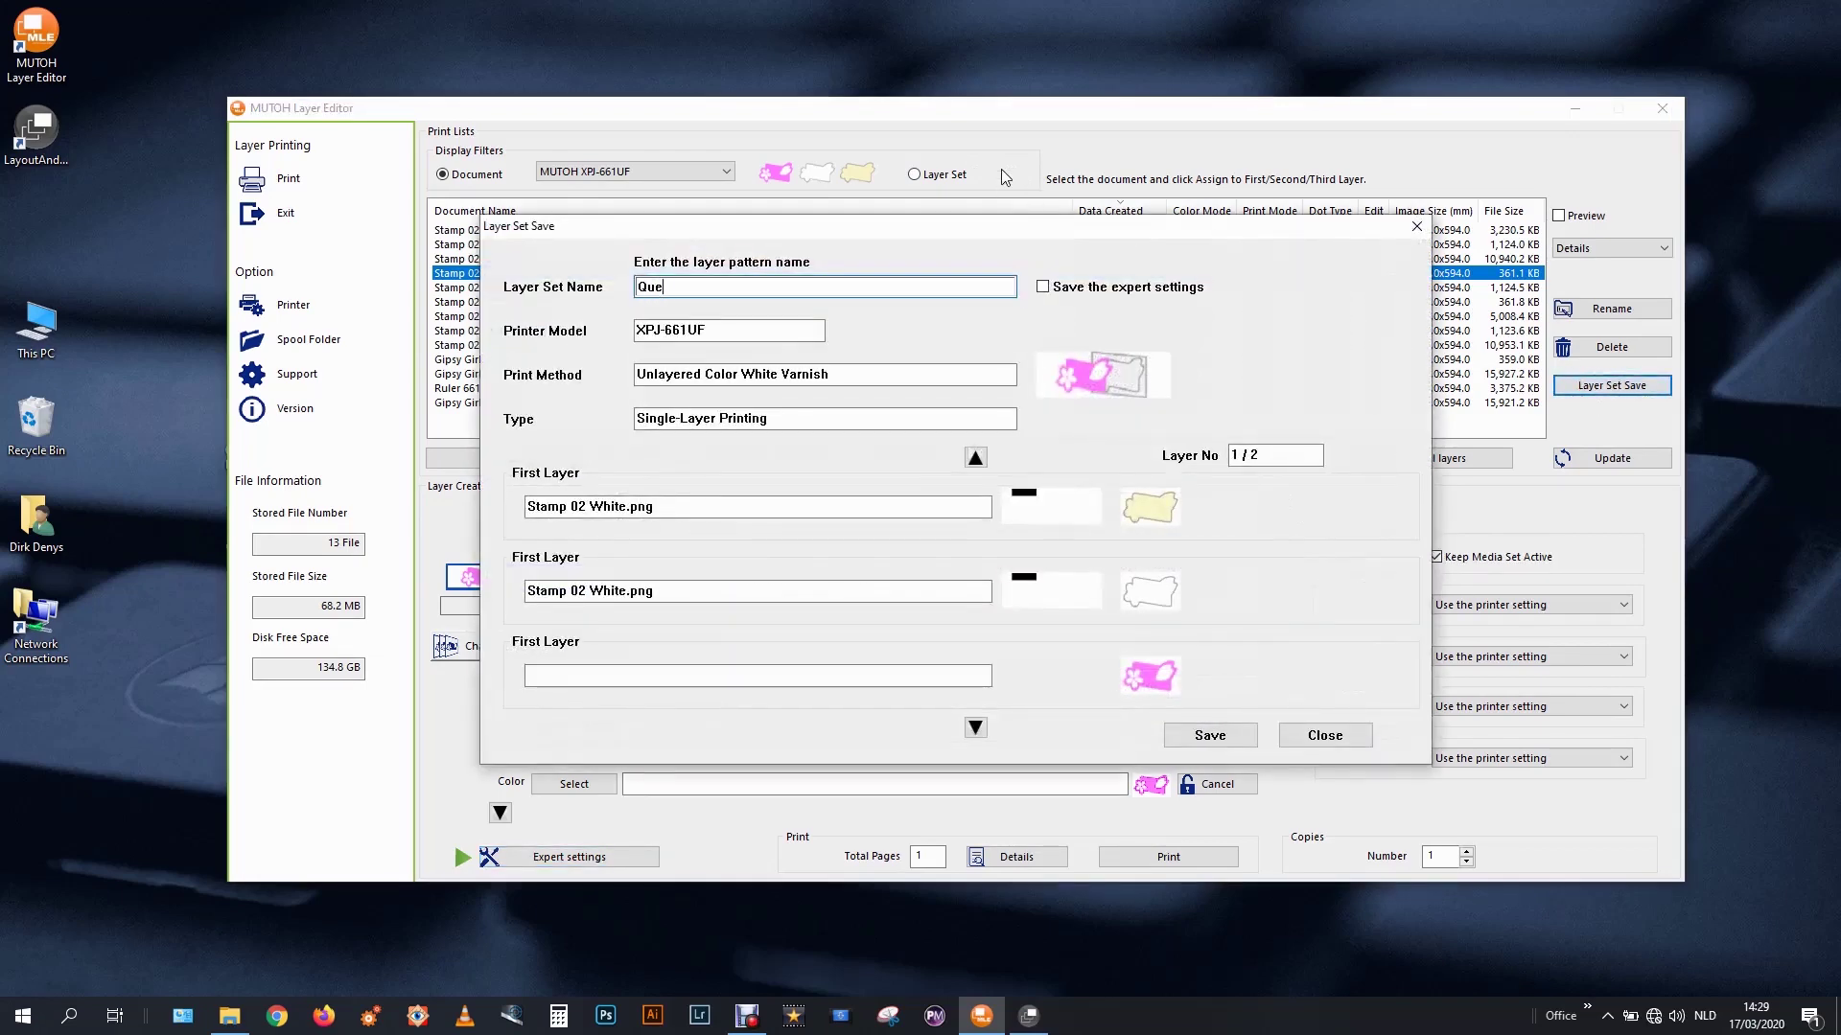
text(Queen Stamp A White-Varnish)
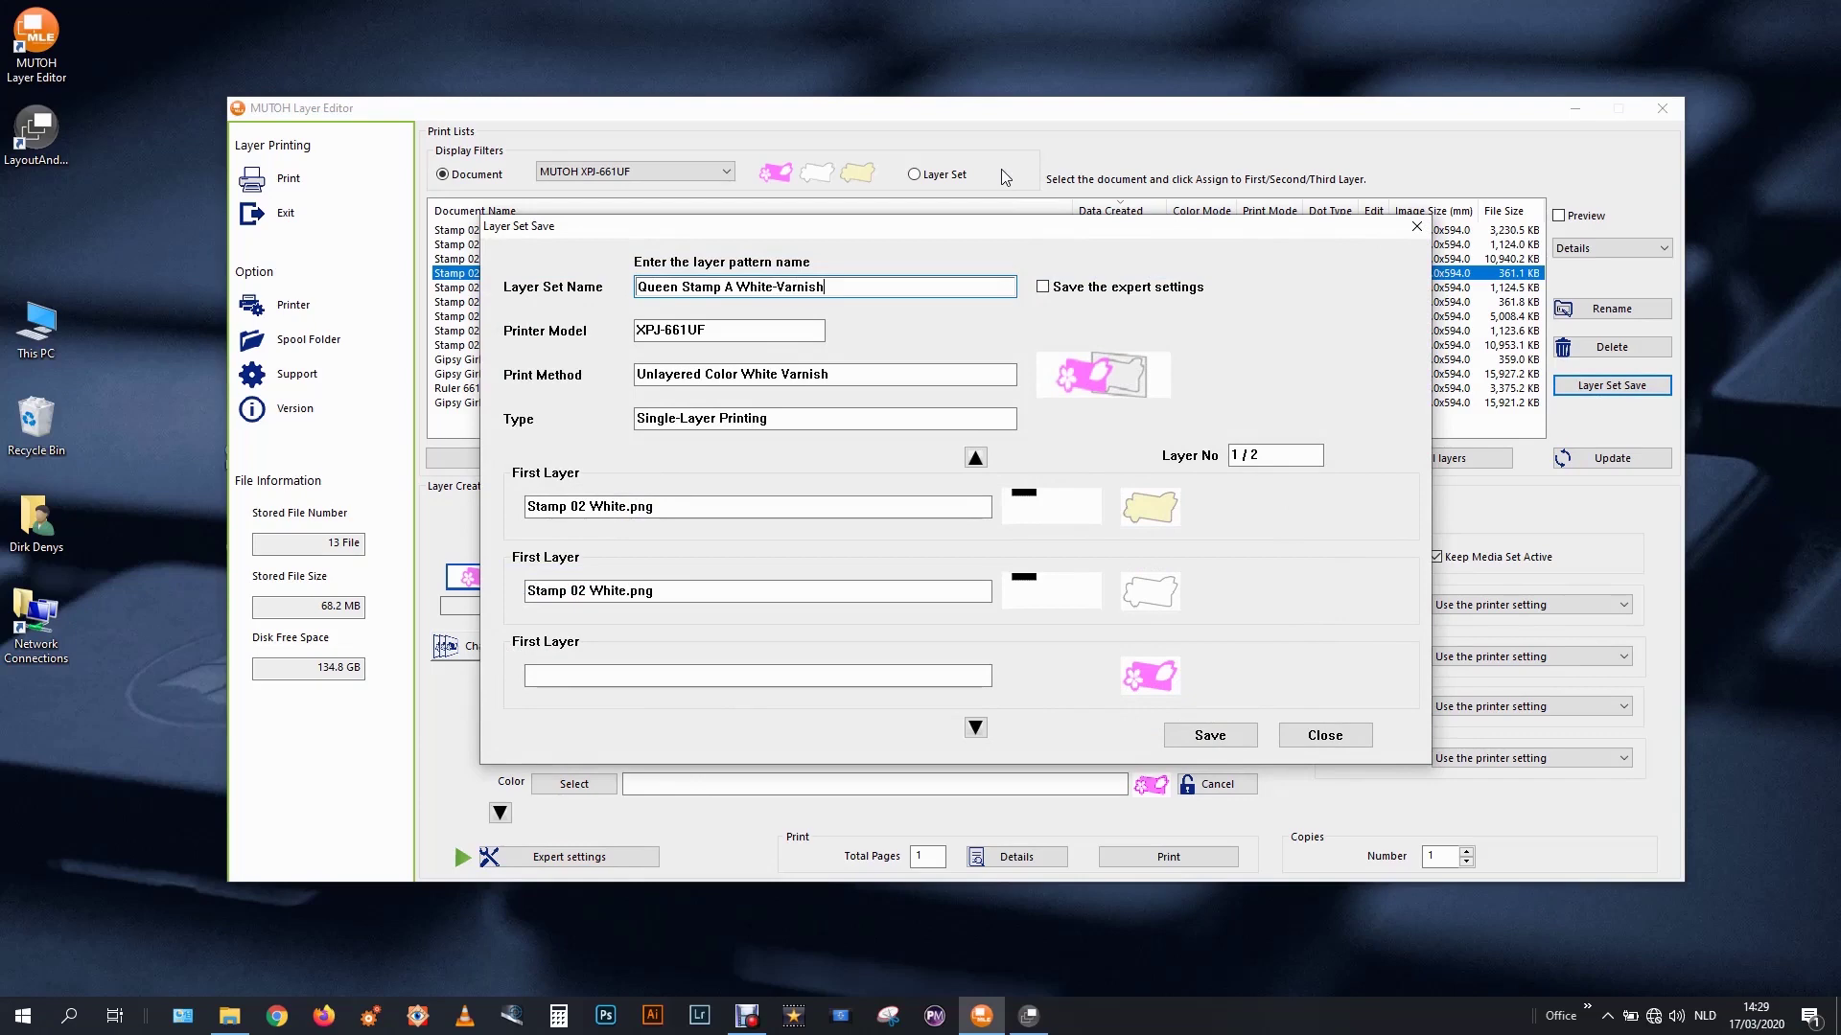
text( Underground 1)
click(1045, 289)
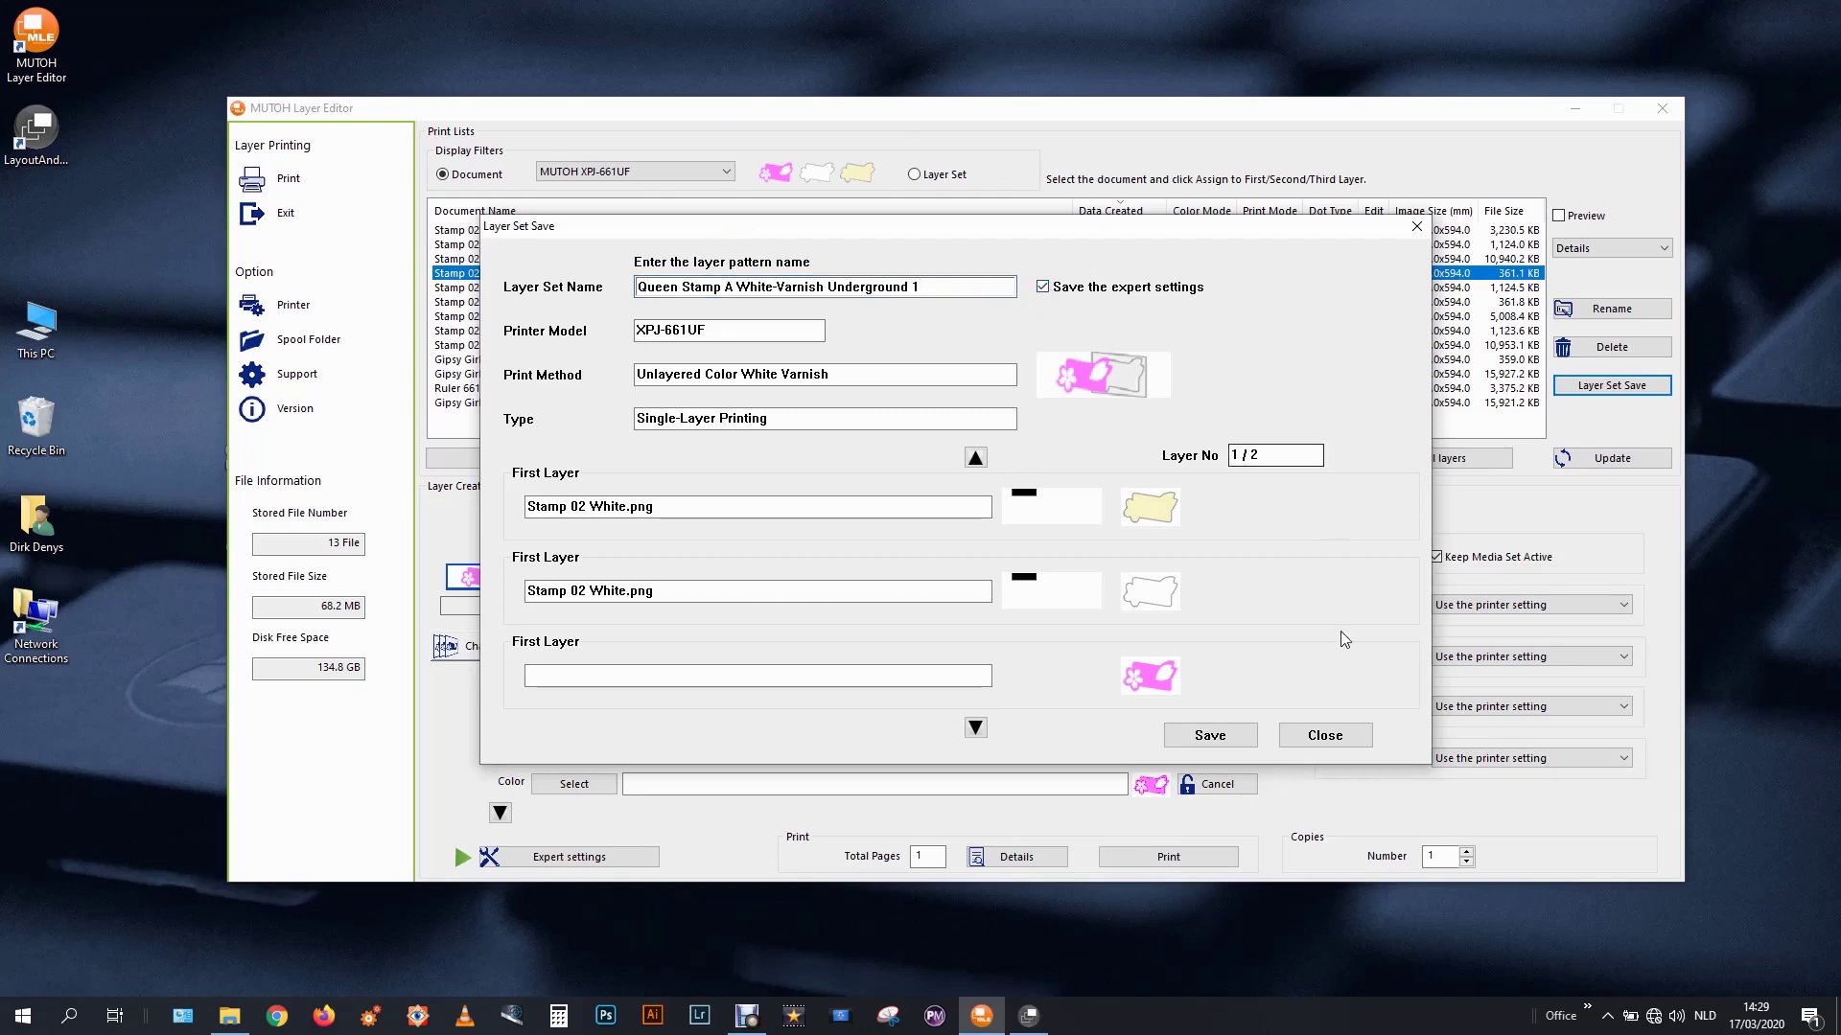
click(1323, 735)
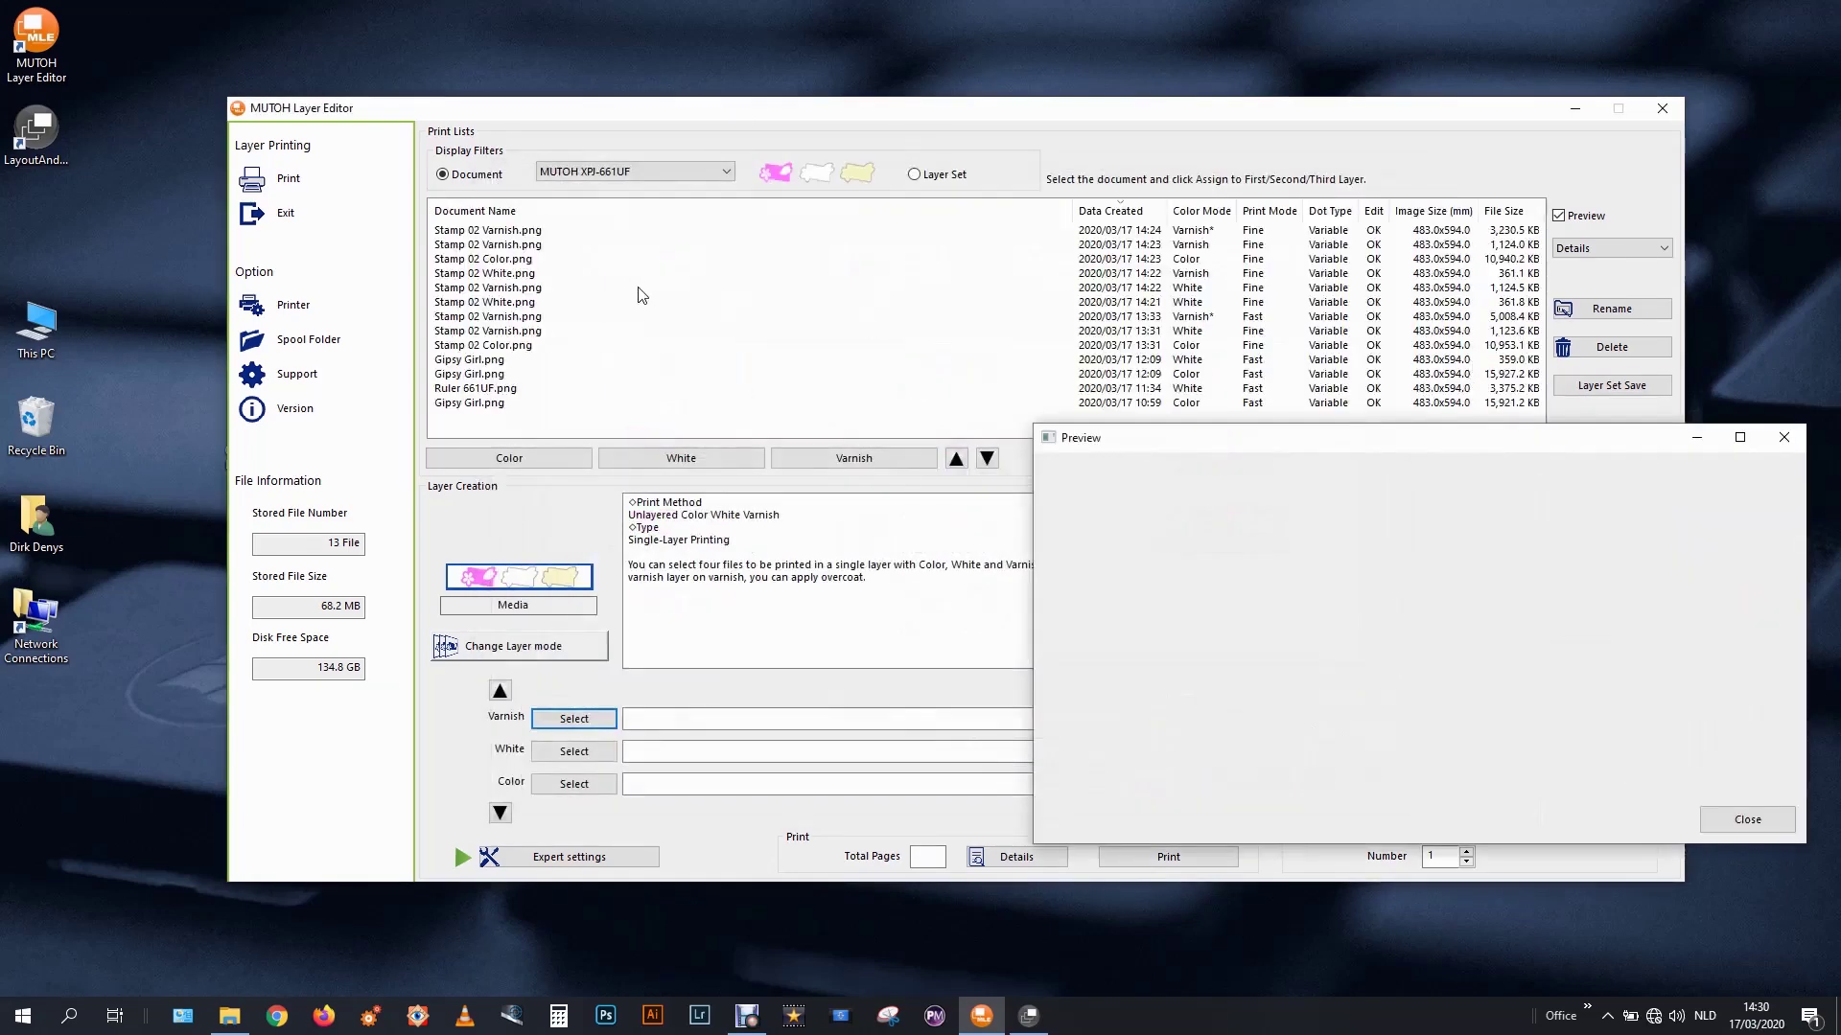
Assign Stamp 02 Varnish.png to the white layer and preview the other Stamp 02 files.
click(515, 287)
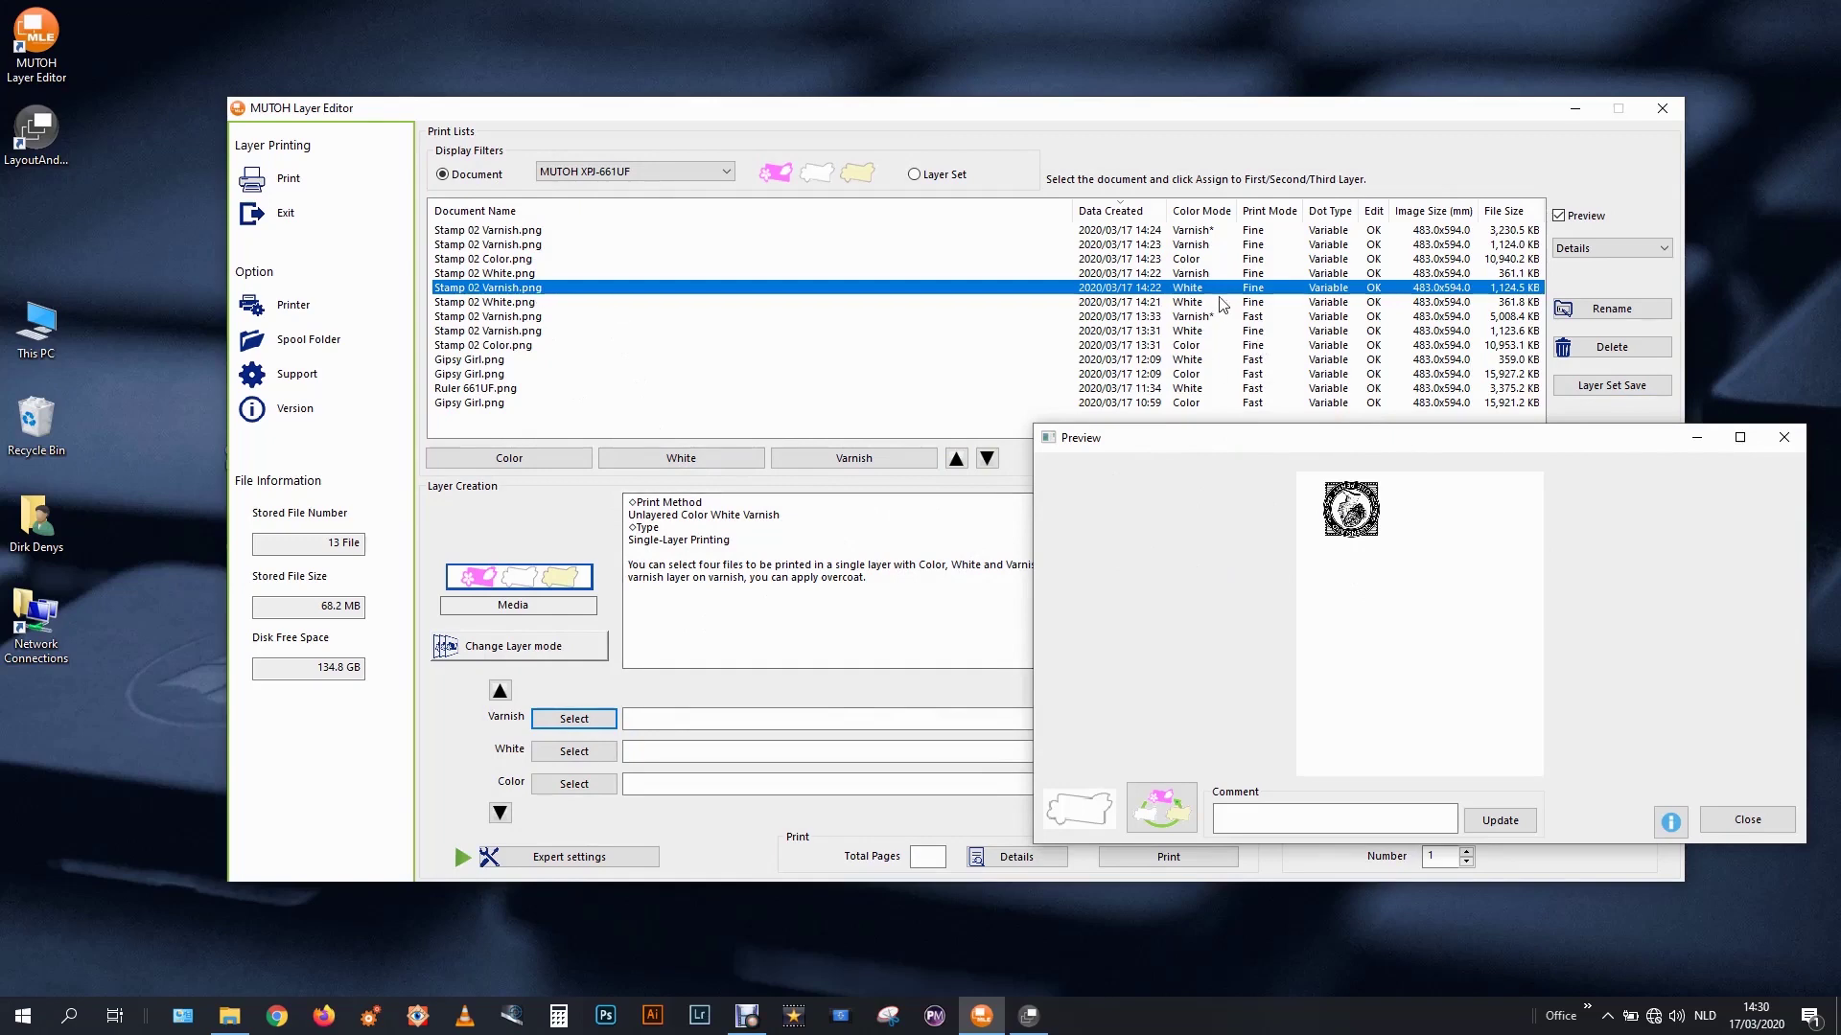
click(609, 751)
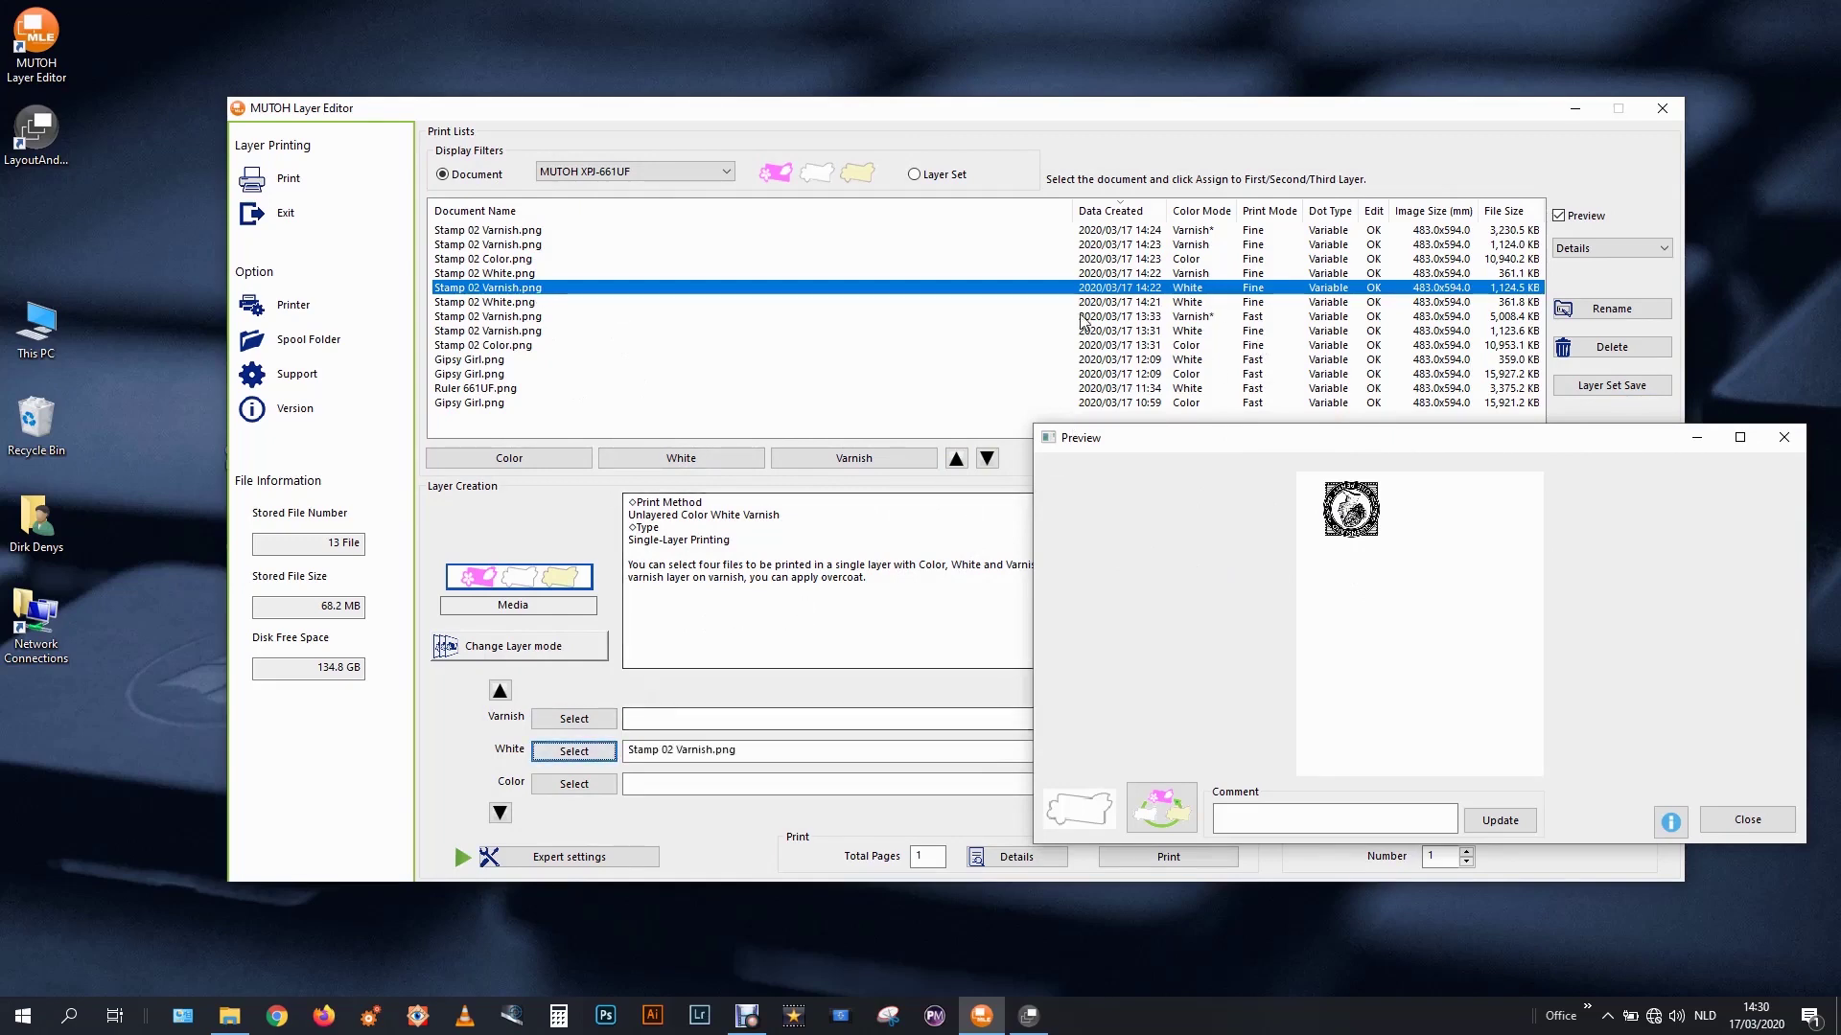
click(1102, 274)
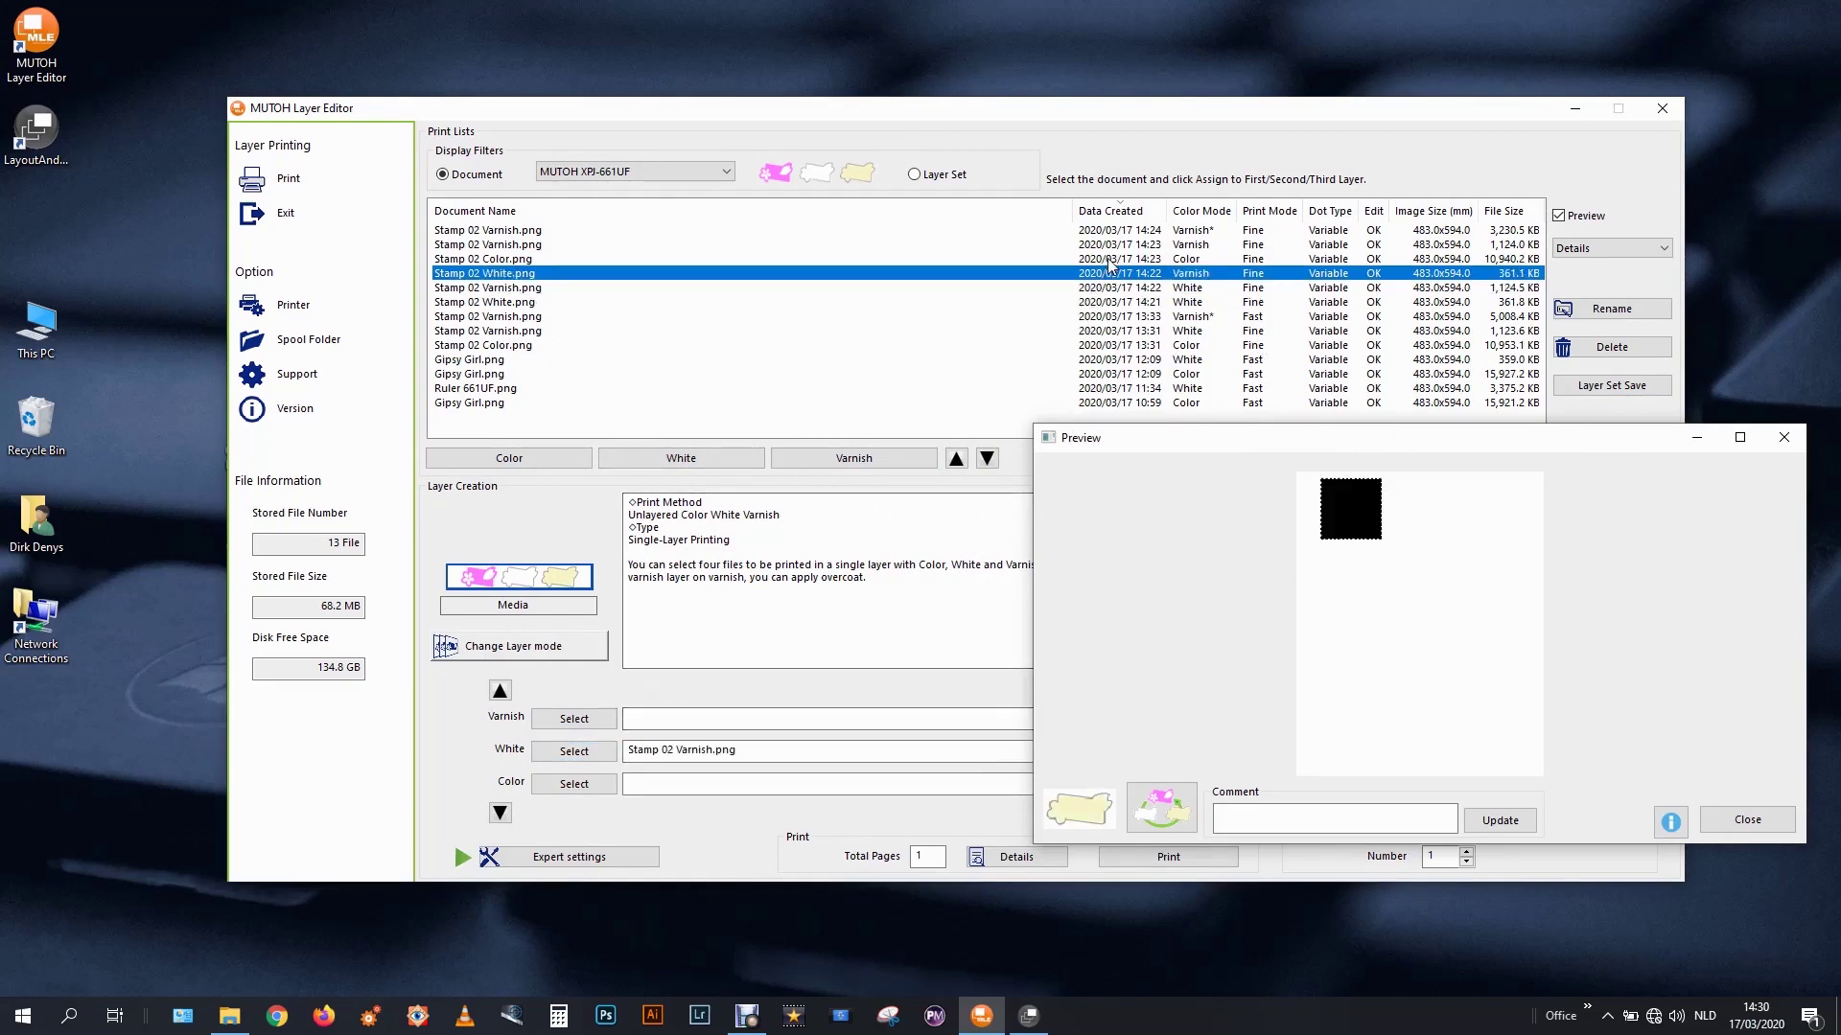
click(1109, 260)
click(1115, 246)
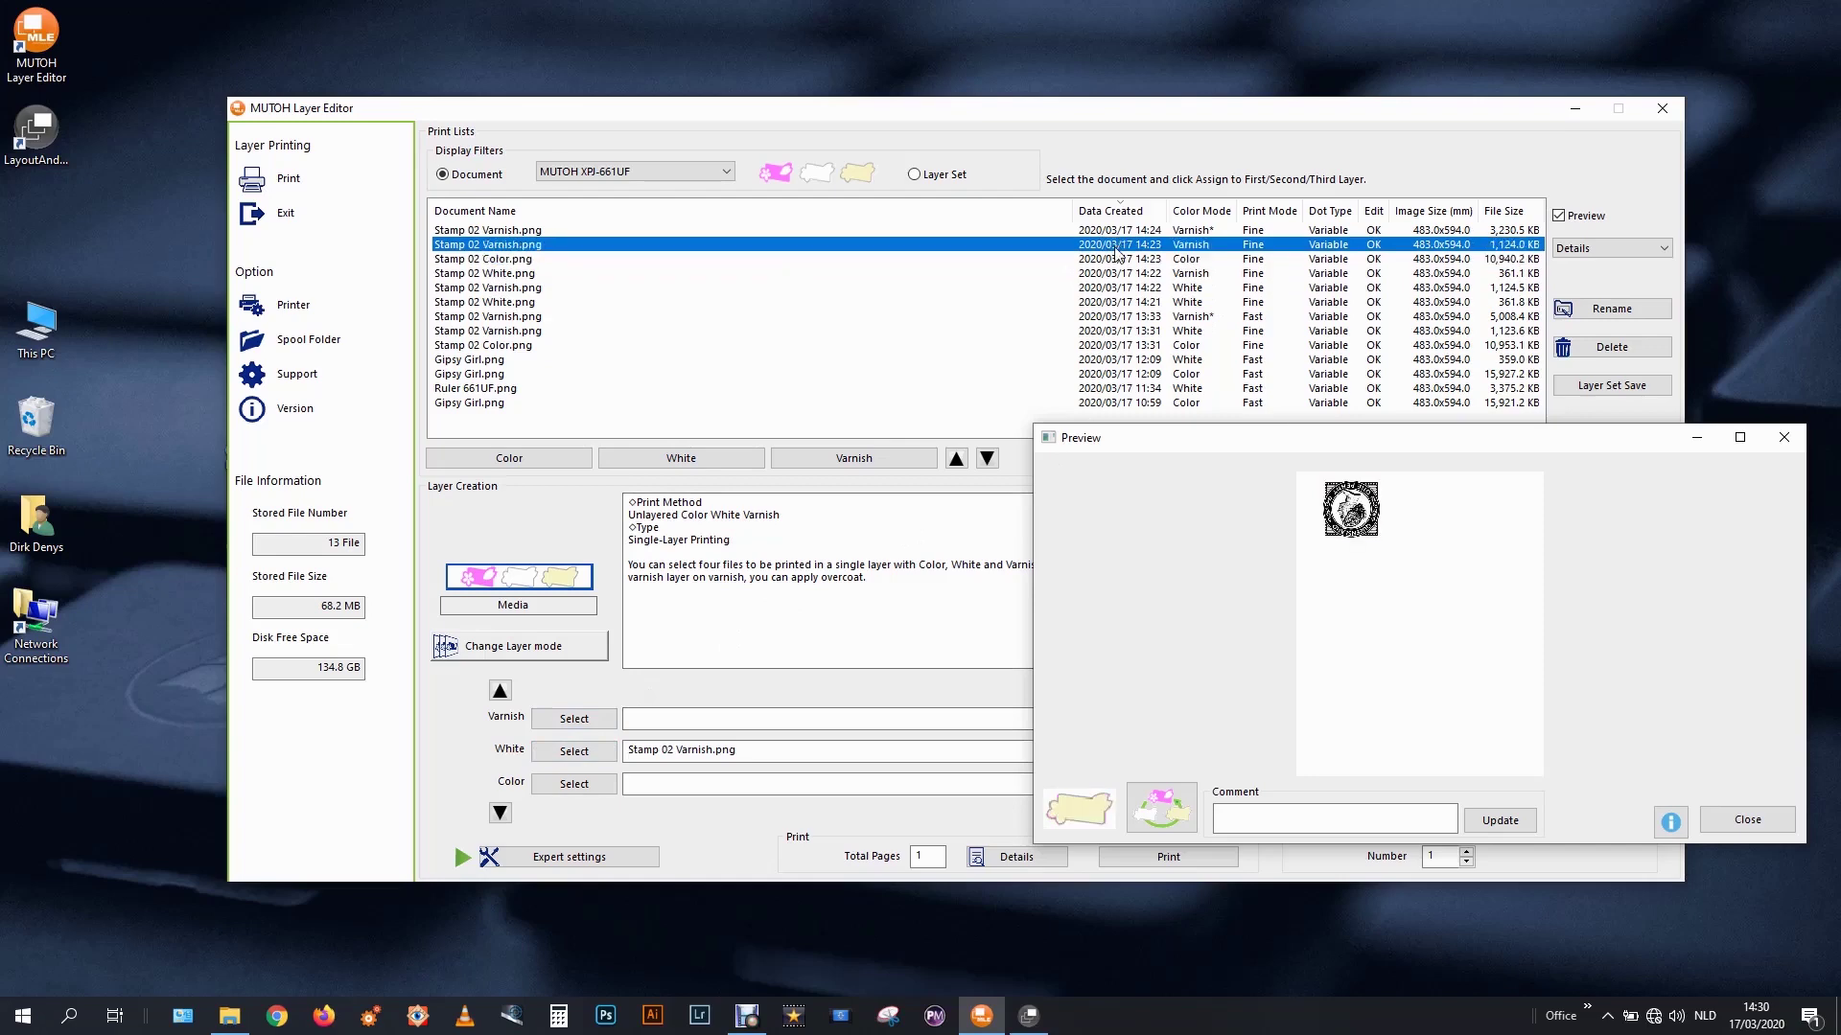
click(1121, 232)
click(1123, 246)
Assign the 14:23 Stamp 02 Varnish.png to the varnish layer and close the preview.
click(605, 721)
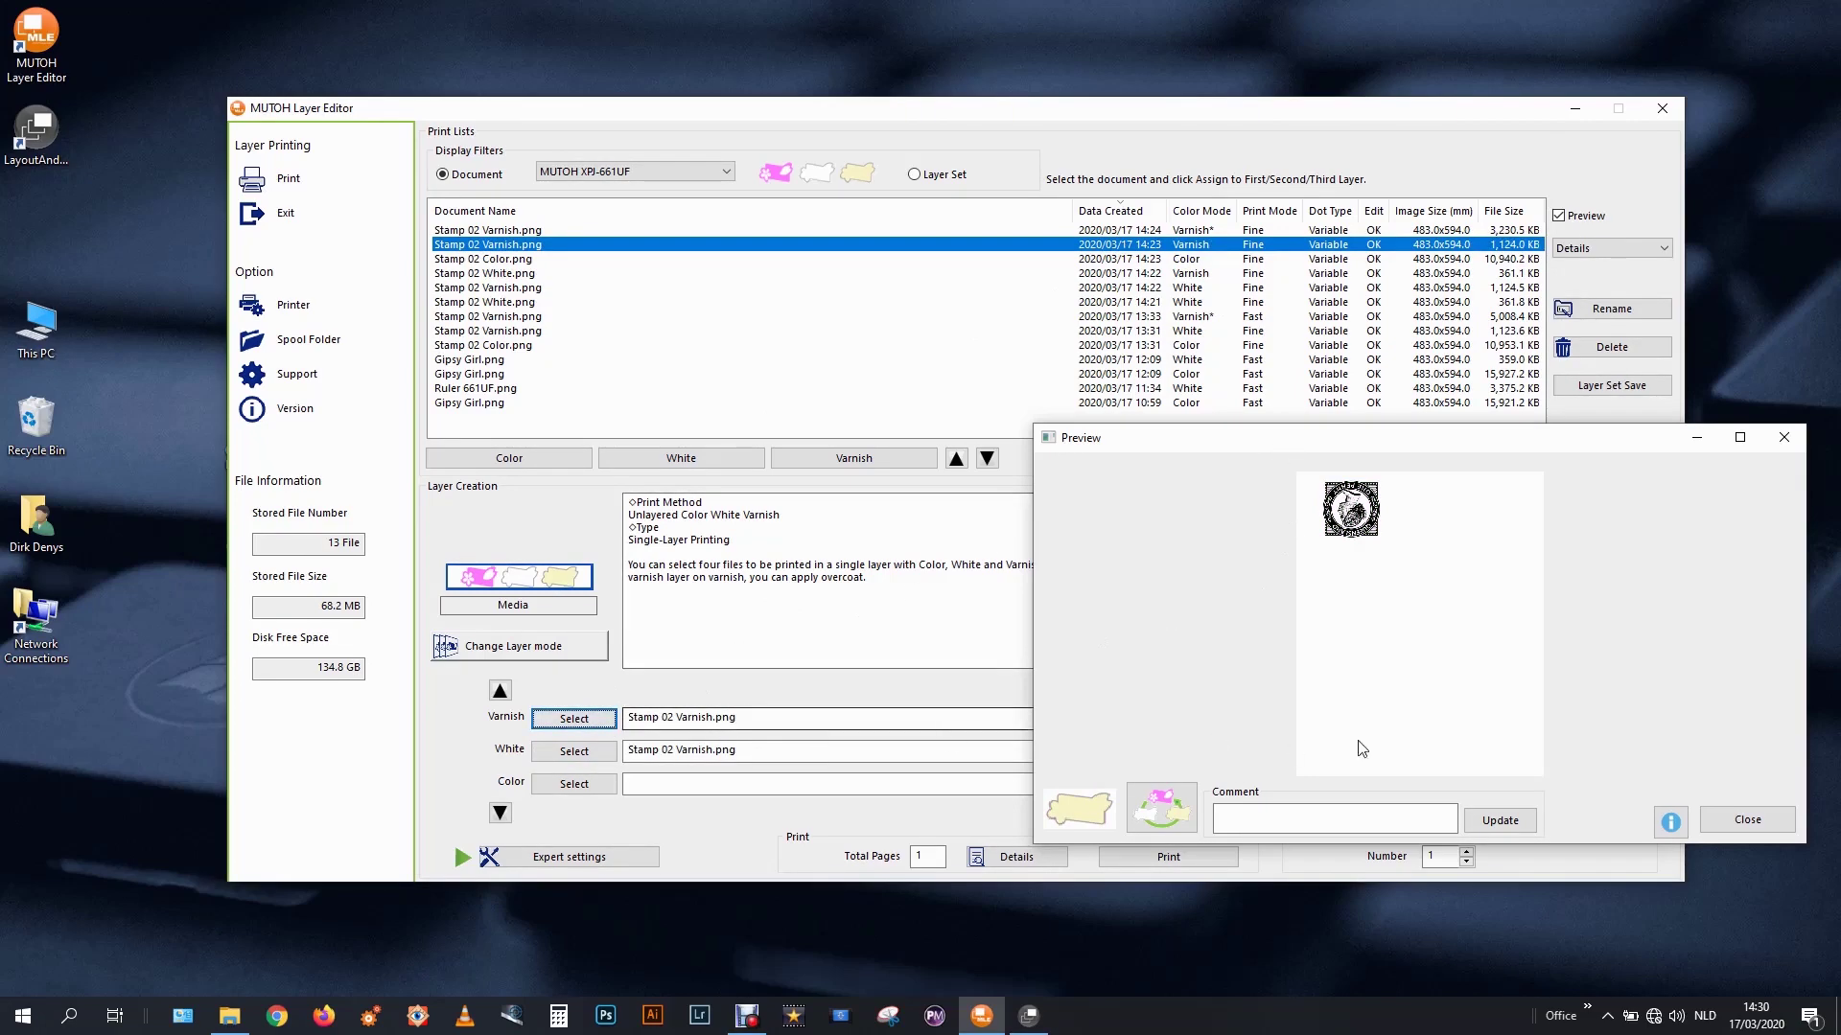
drag(1450, 451, 1272, 318)
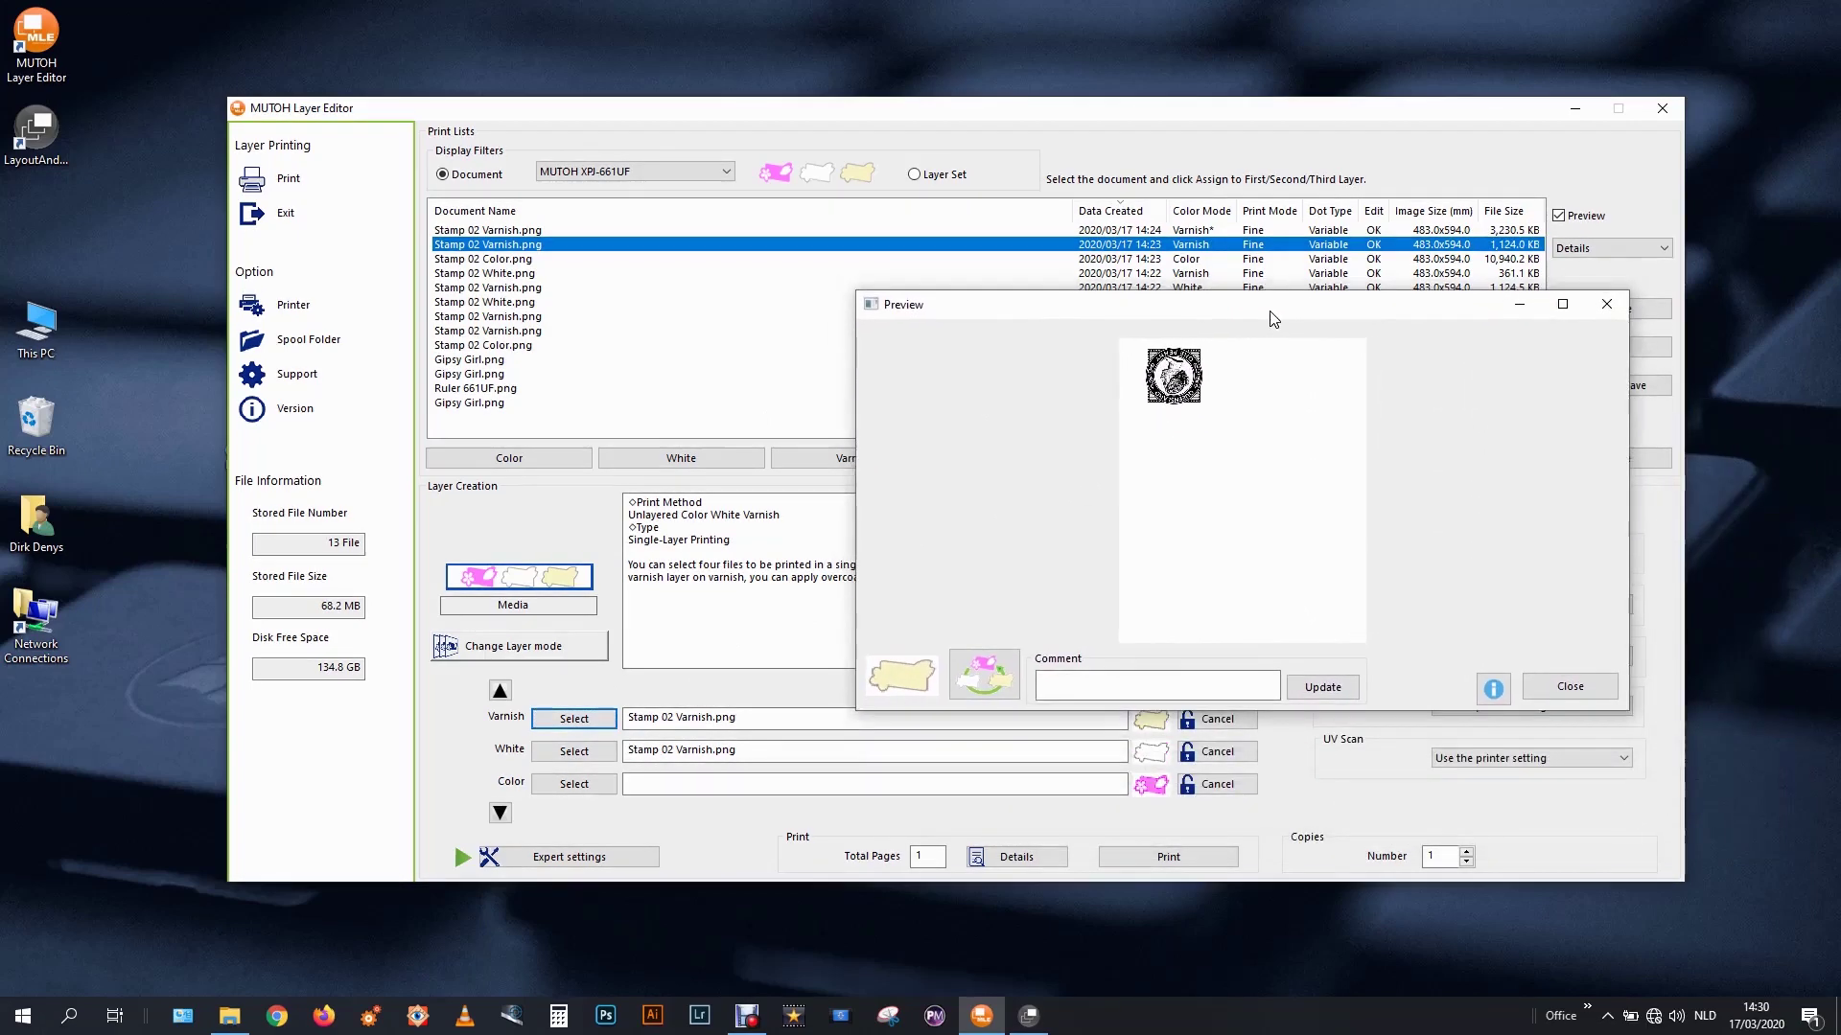
click(1570, 687)
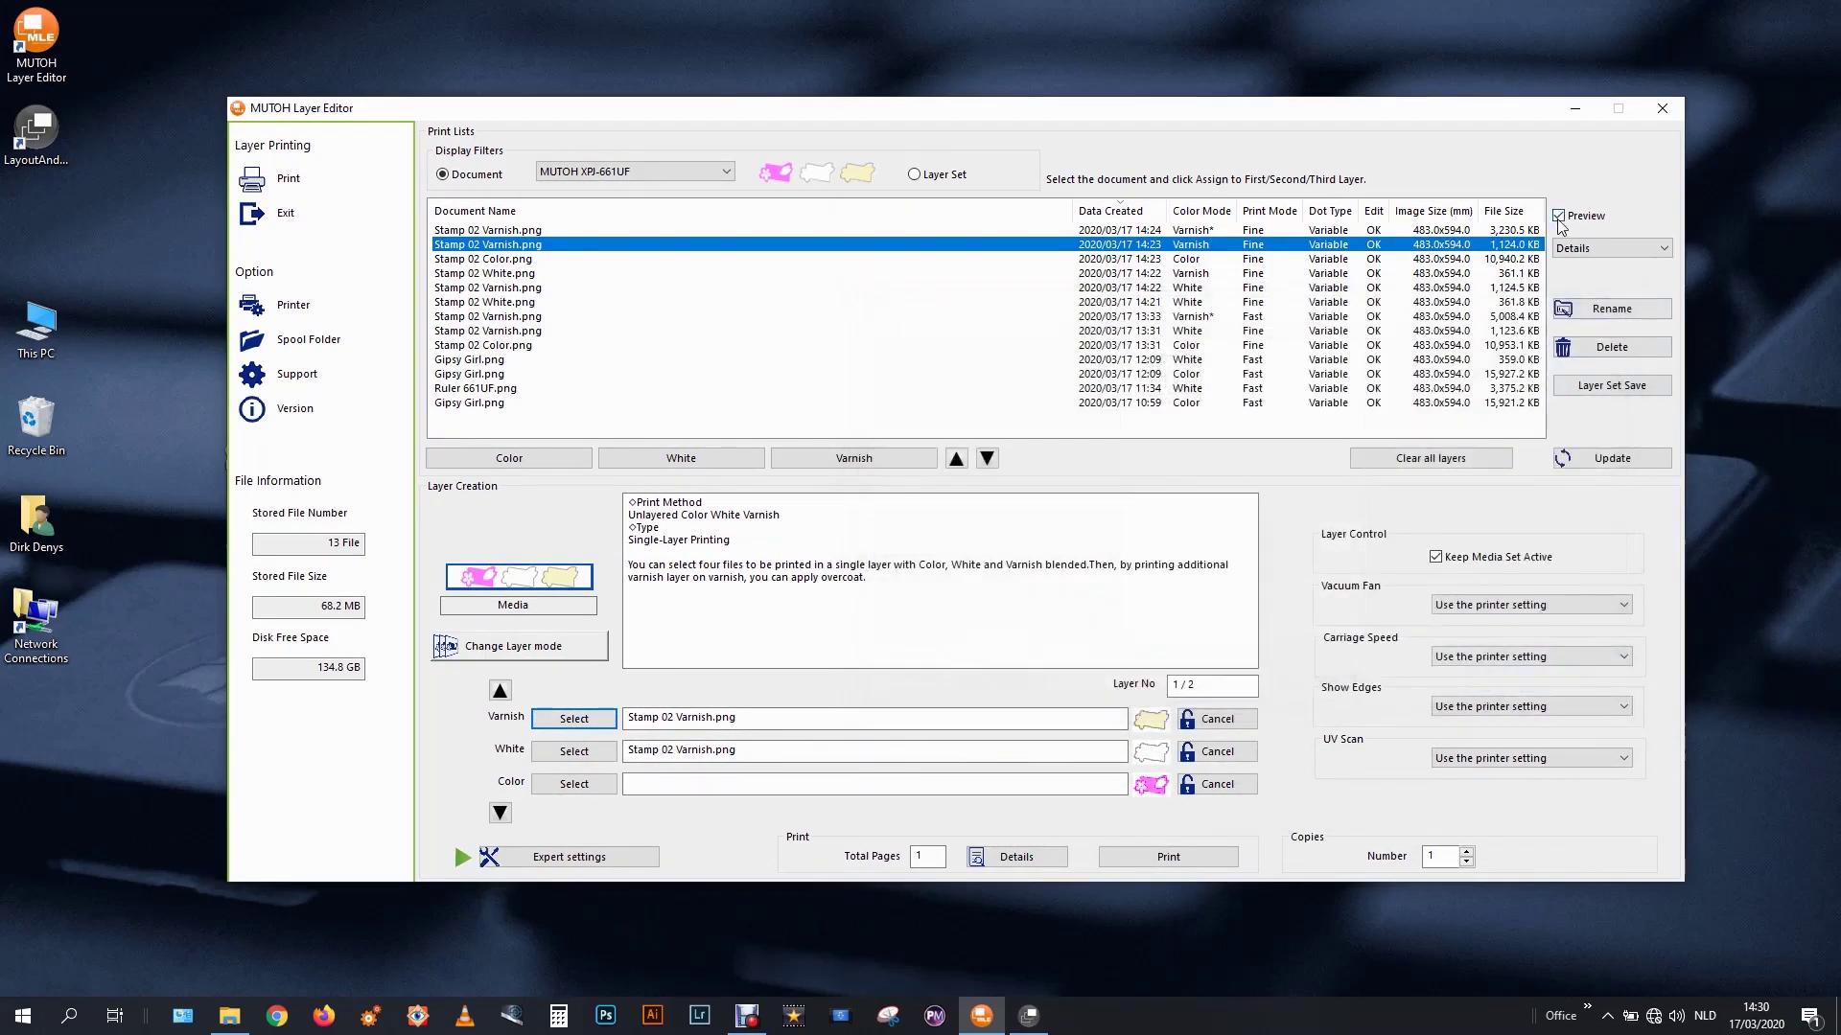
click(1559, 215)
Save set 'Queen Stamp B Underground White-Varnish 2' with expert settings, then clear the white layer.
click(1642, 388)
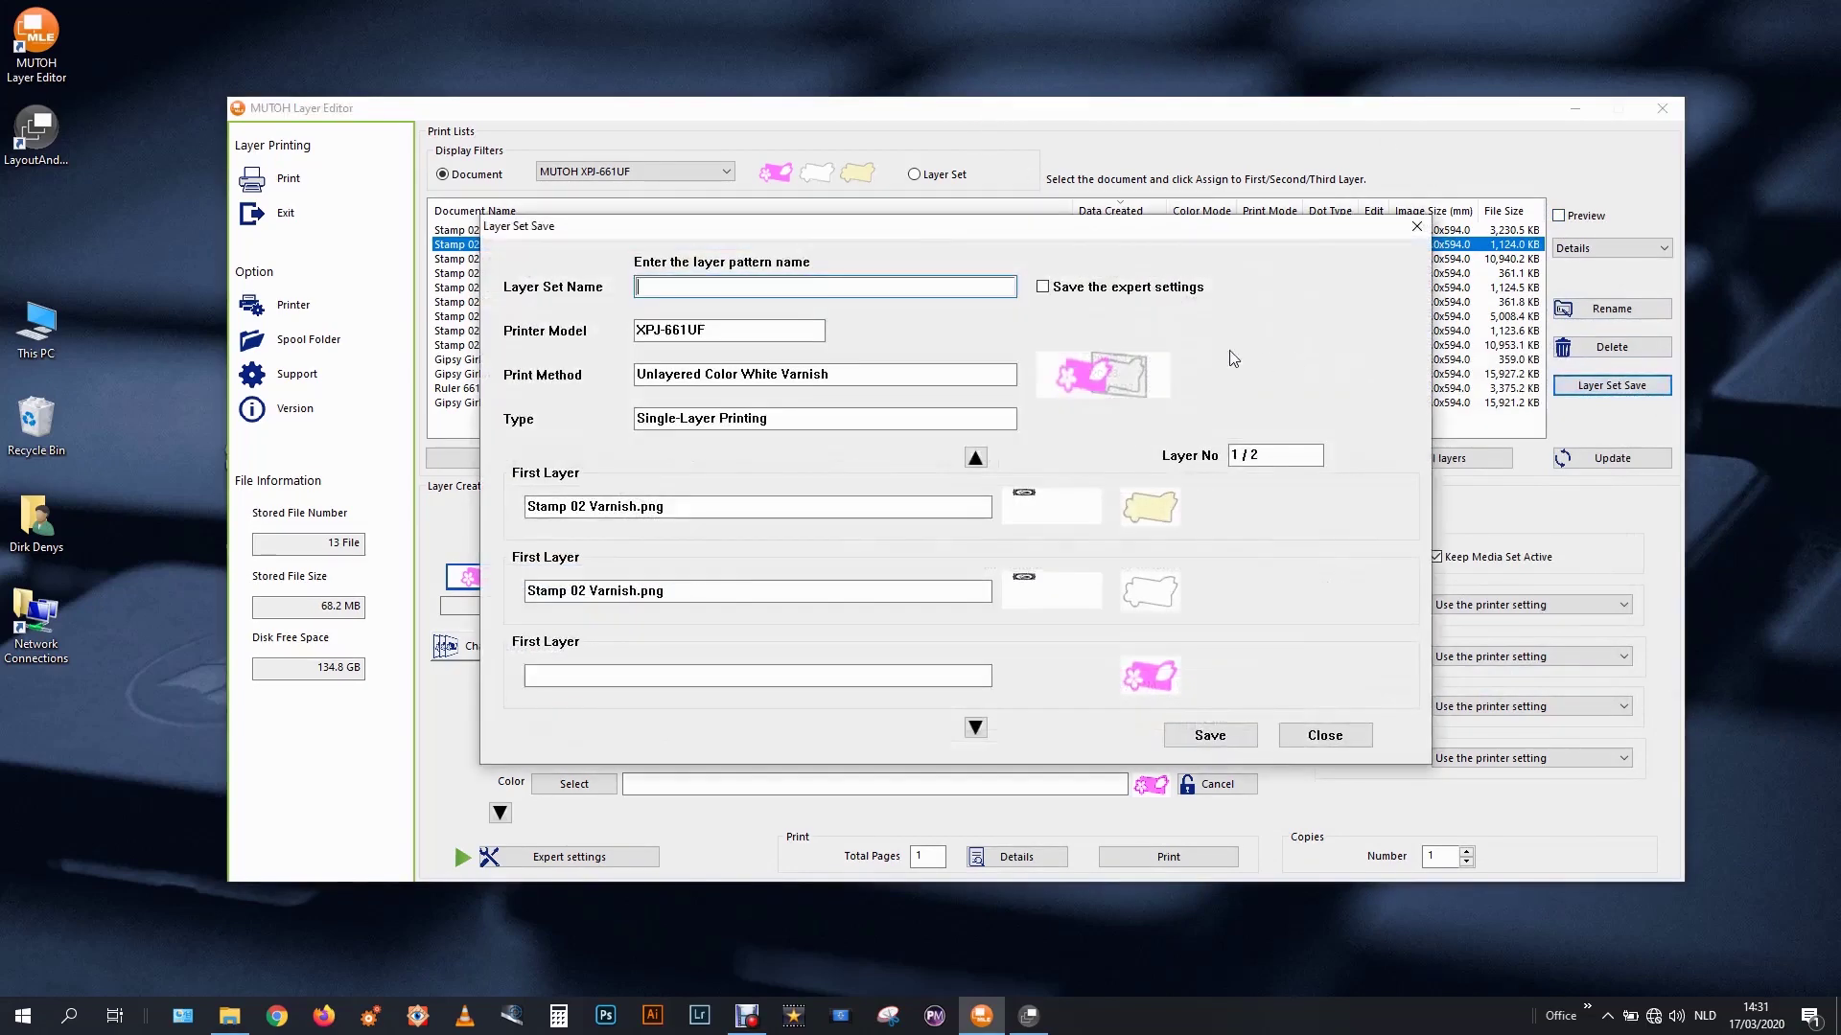
text(Queen Stamp B Underground White-)
text(Varnish 2)
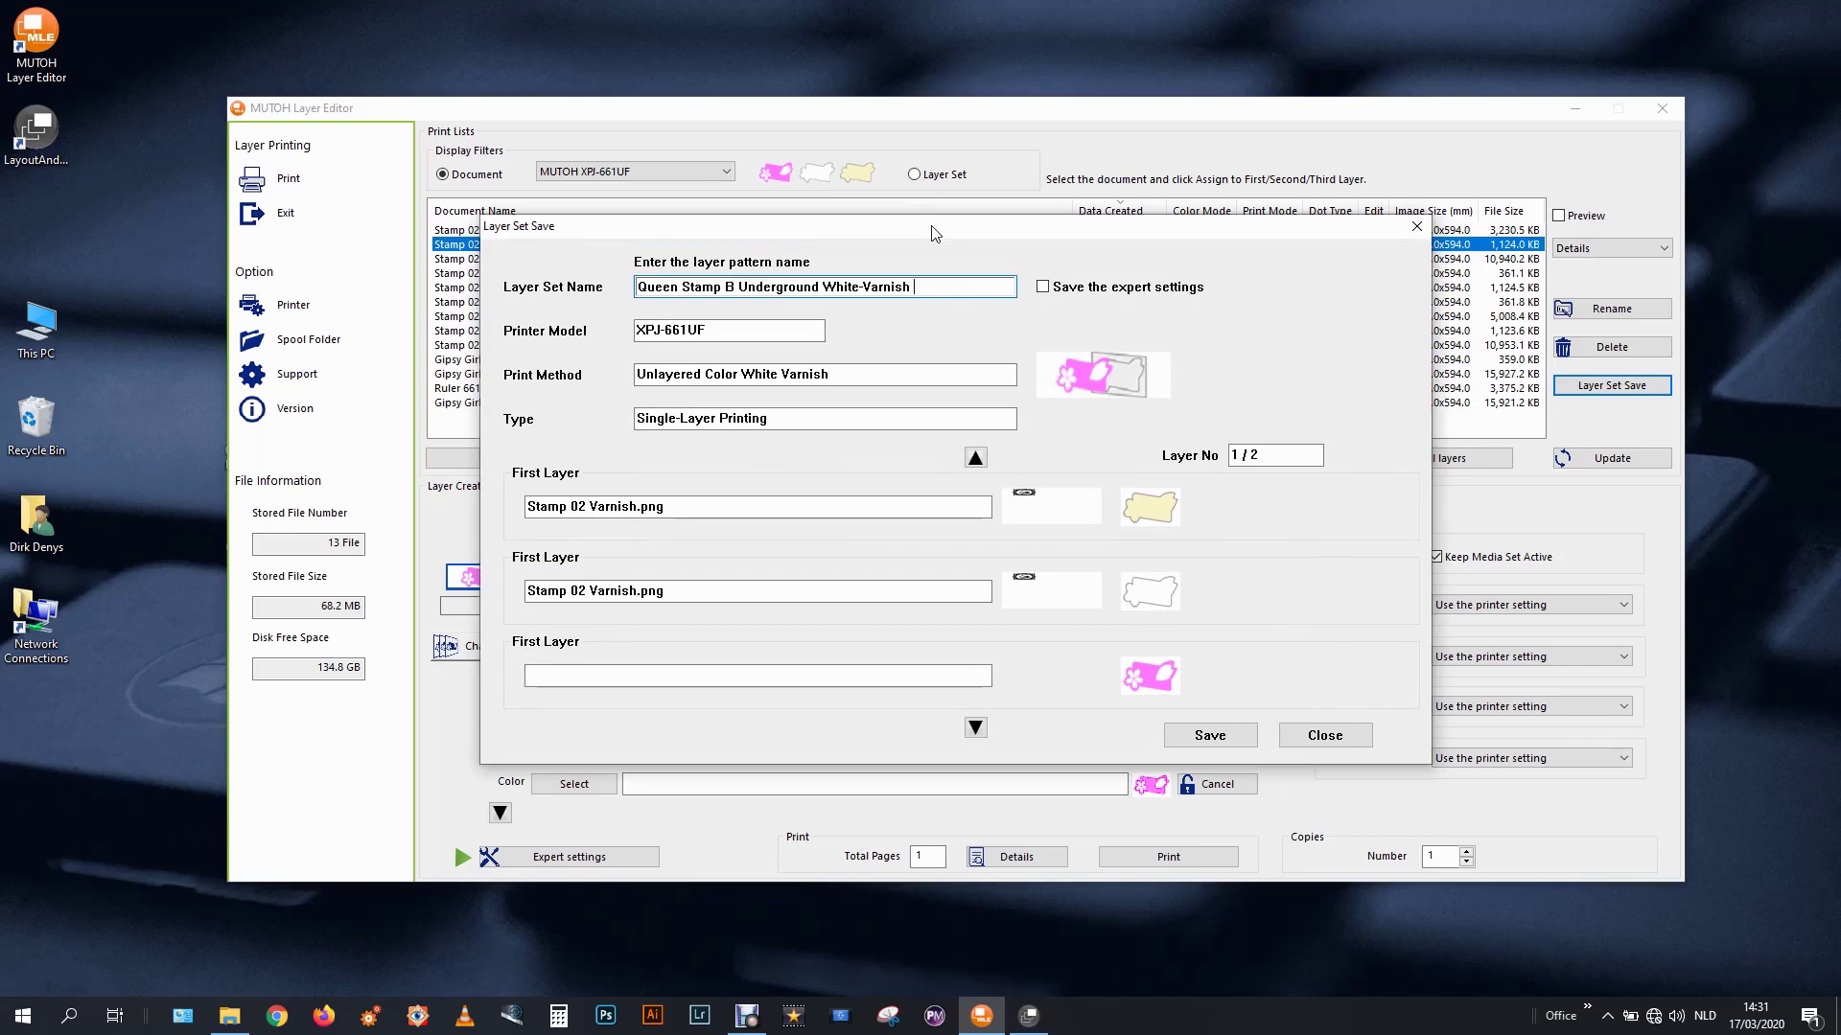
click(1054, 287)
click(1239, 734)
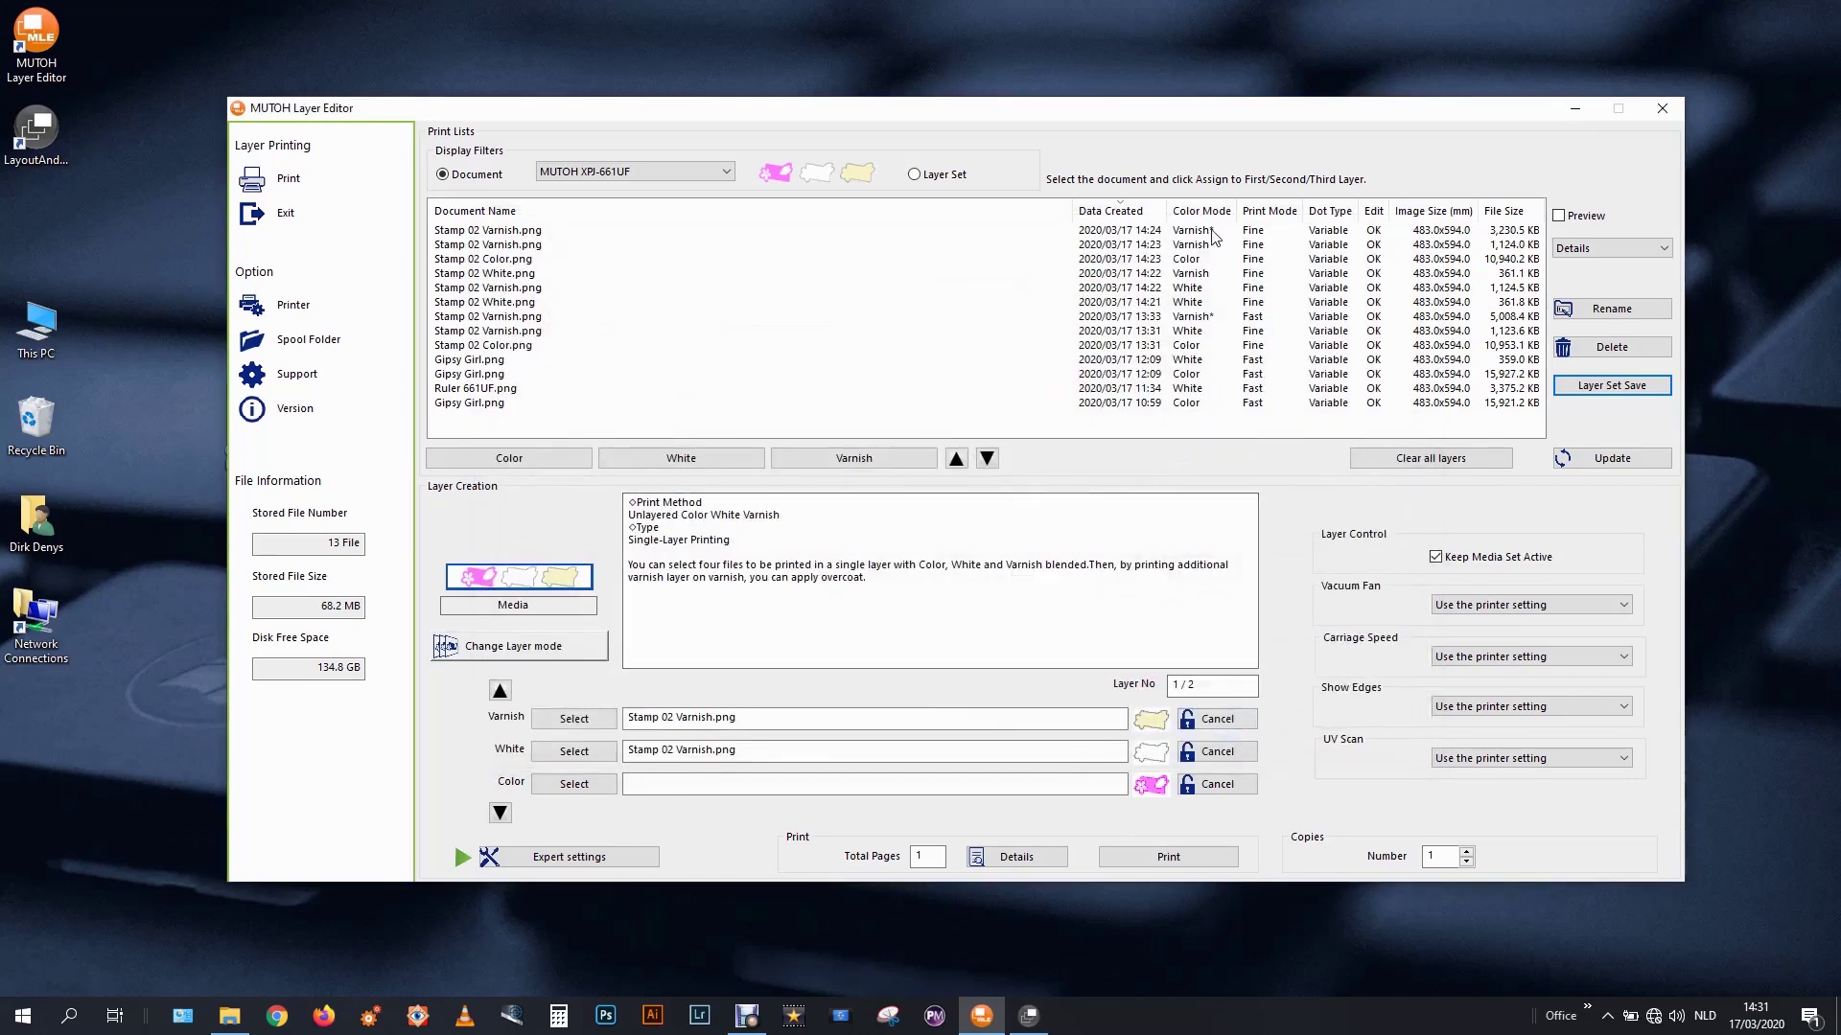
click(1219, 753)
Clear the varnish layer, switch to plain Color mode, and assign Stamp 02 Color.png to it.
click(1218, 719)
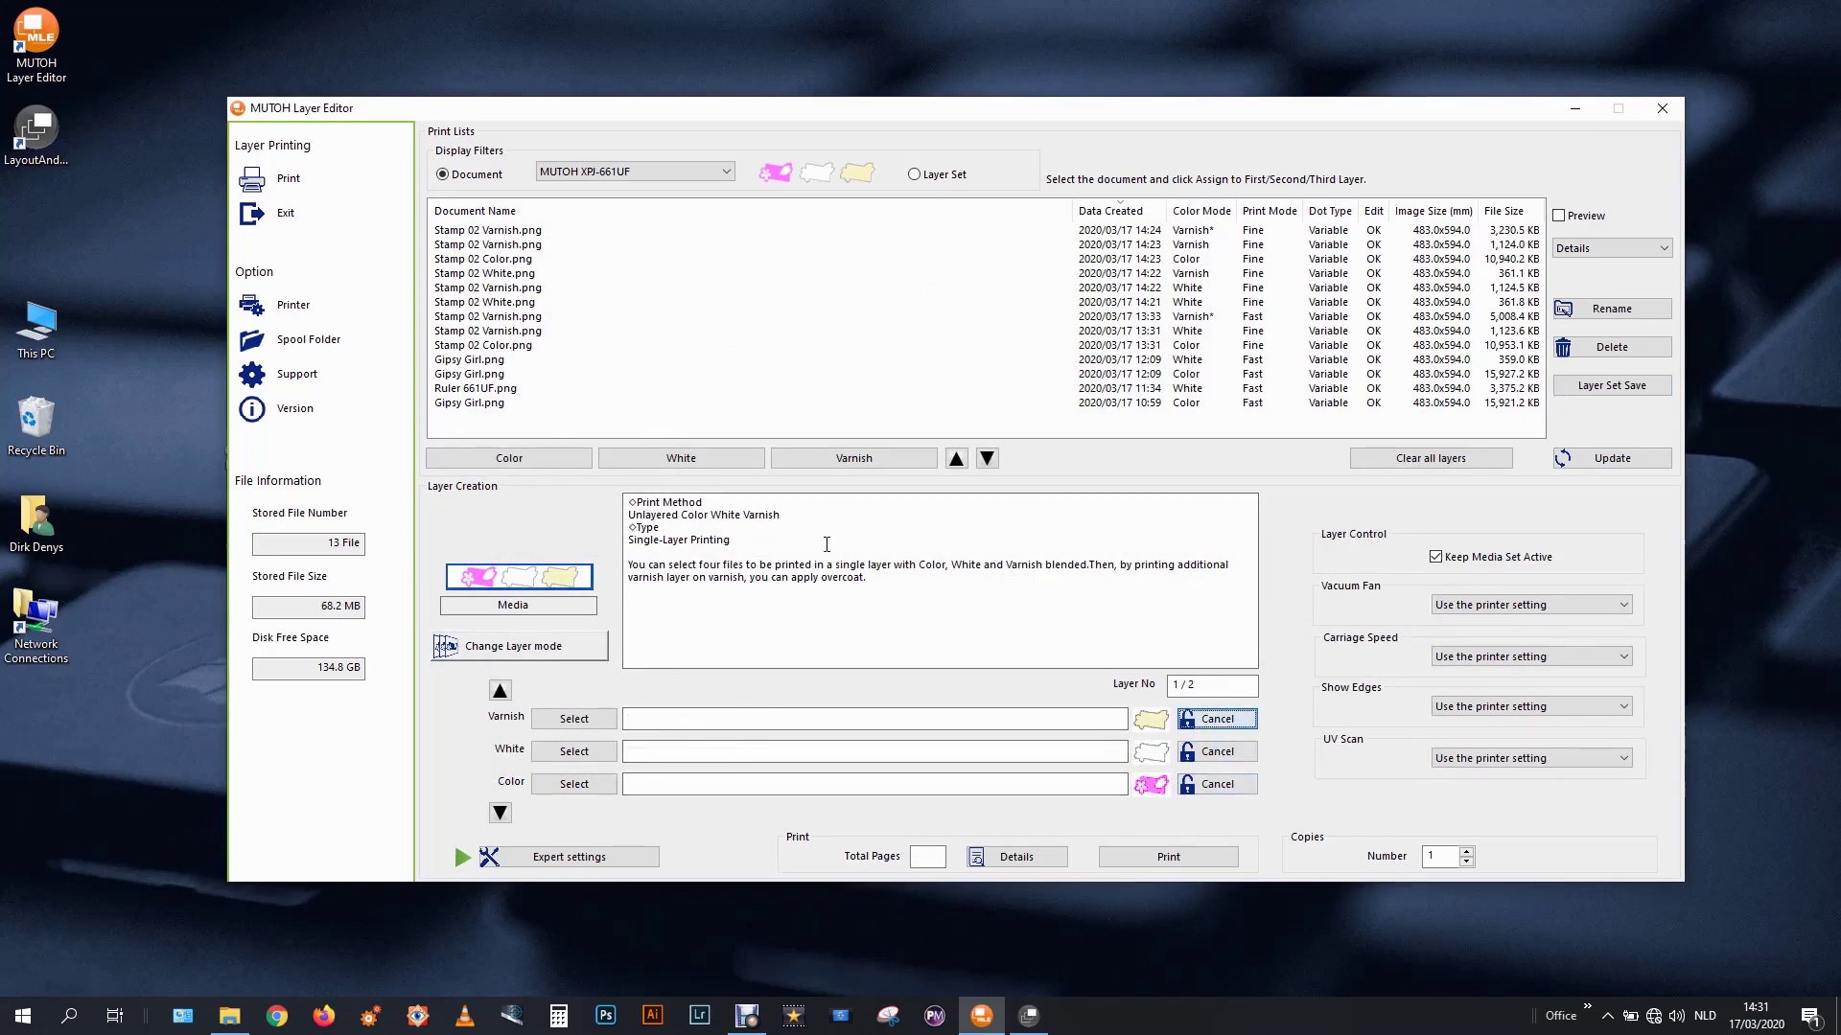
click(598, 656)
click(860, 251)
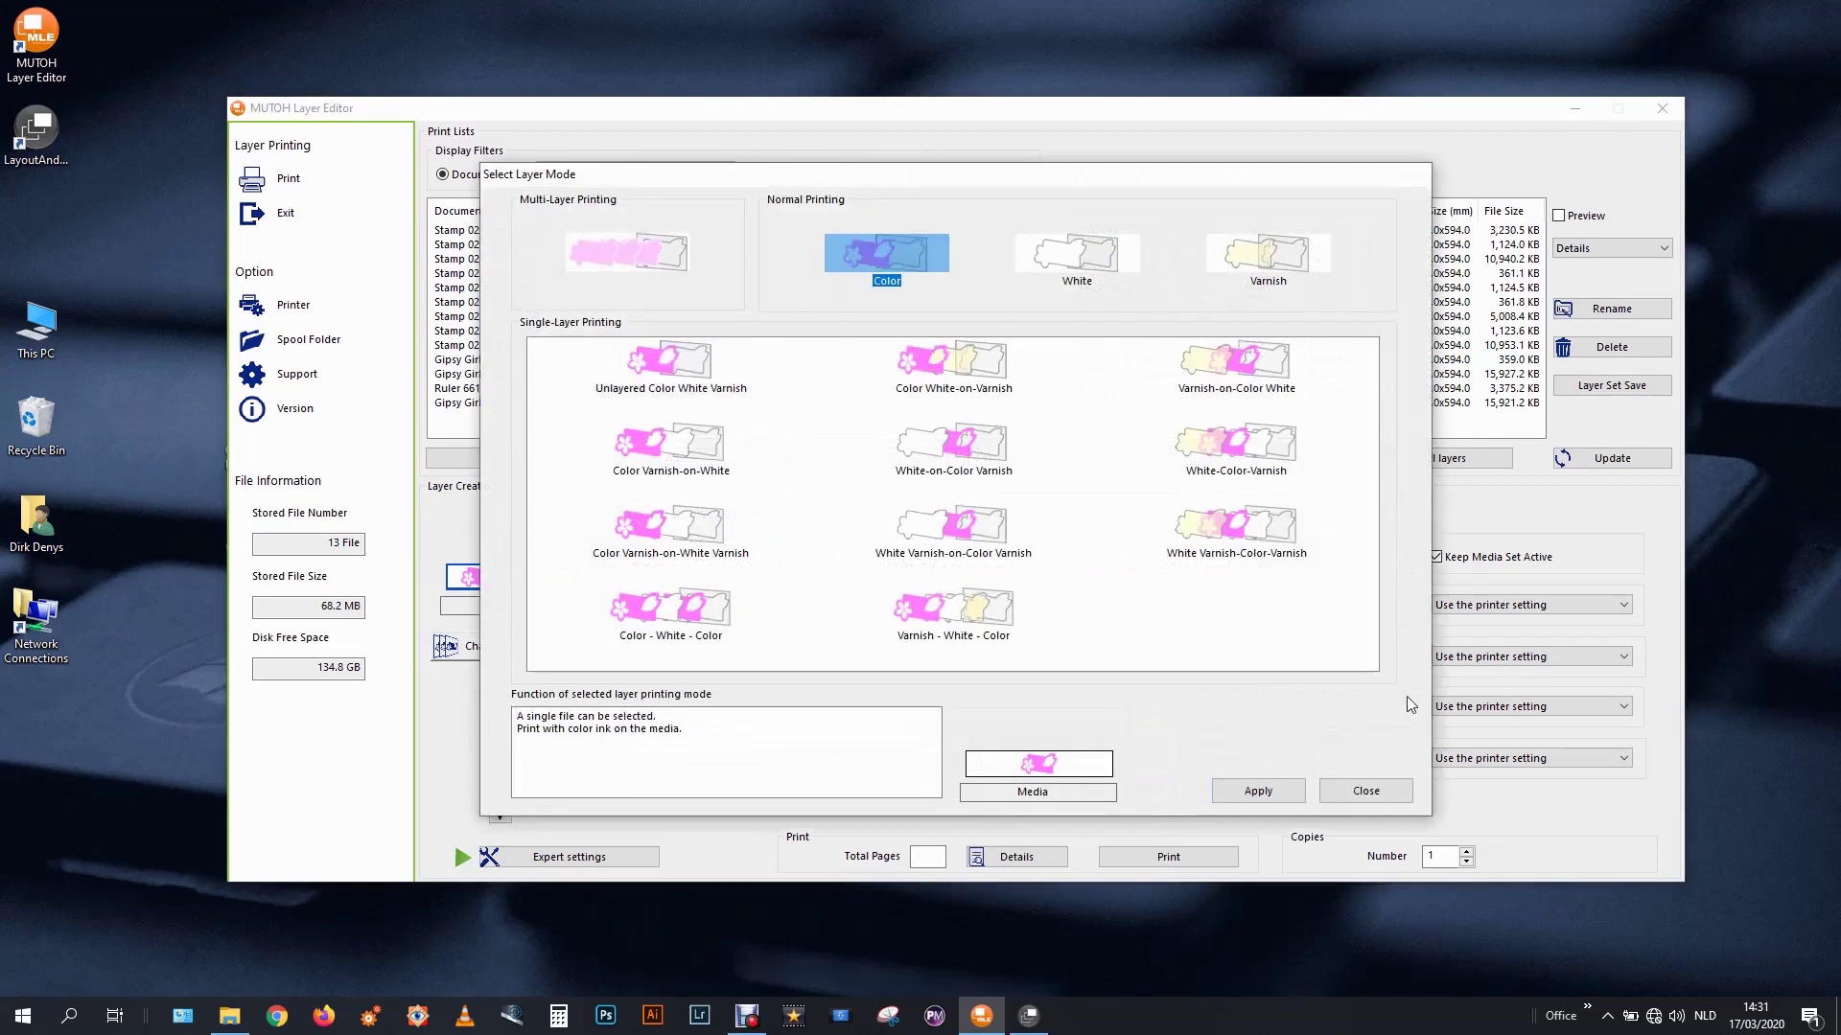
click(1256, 788)
click(1193, 259)
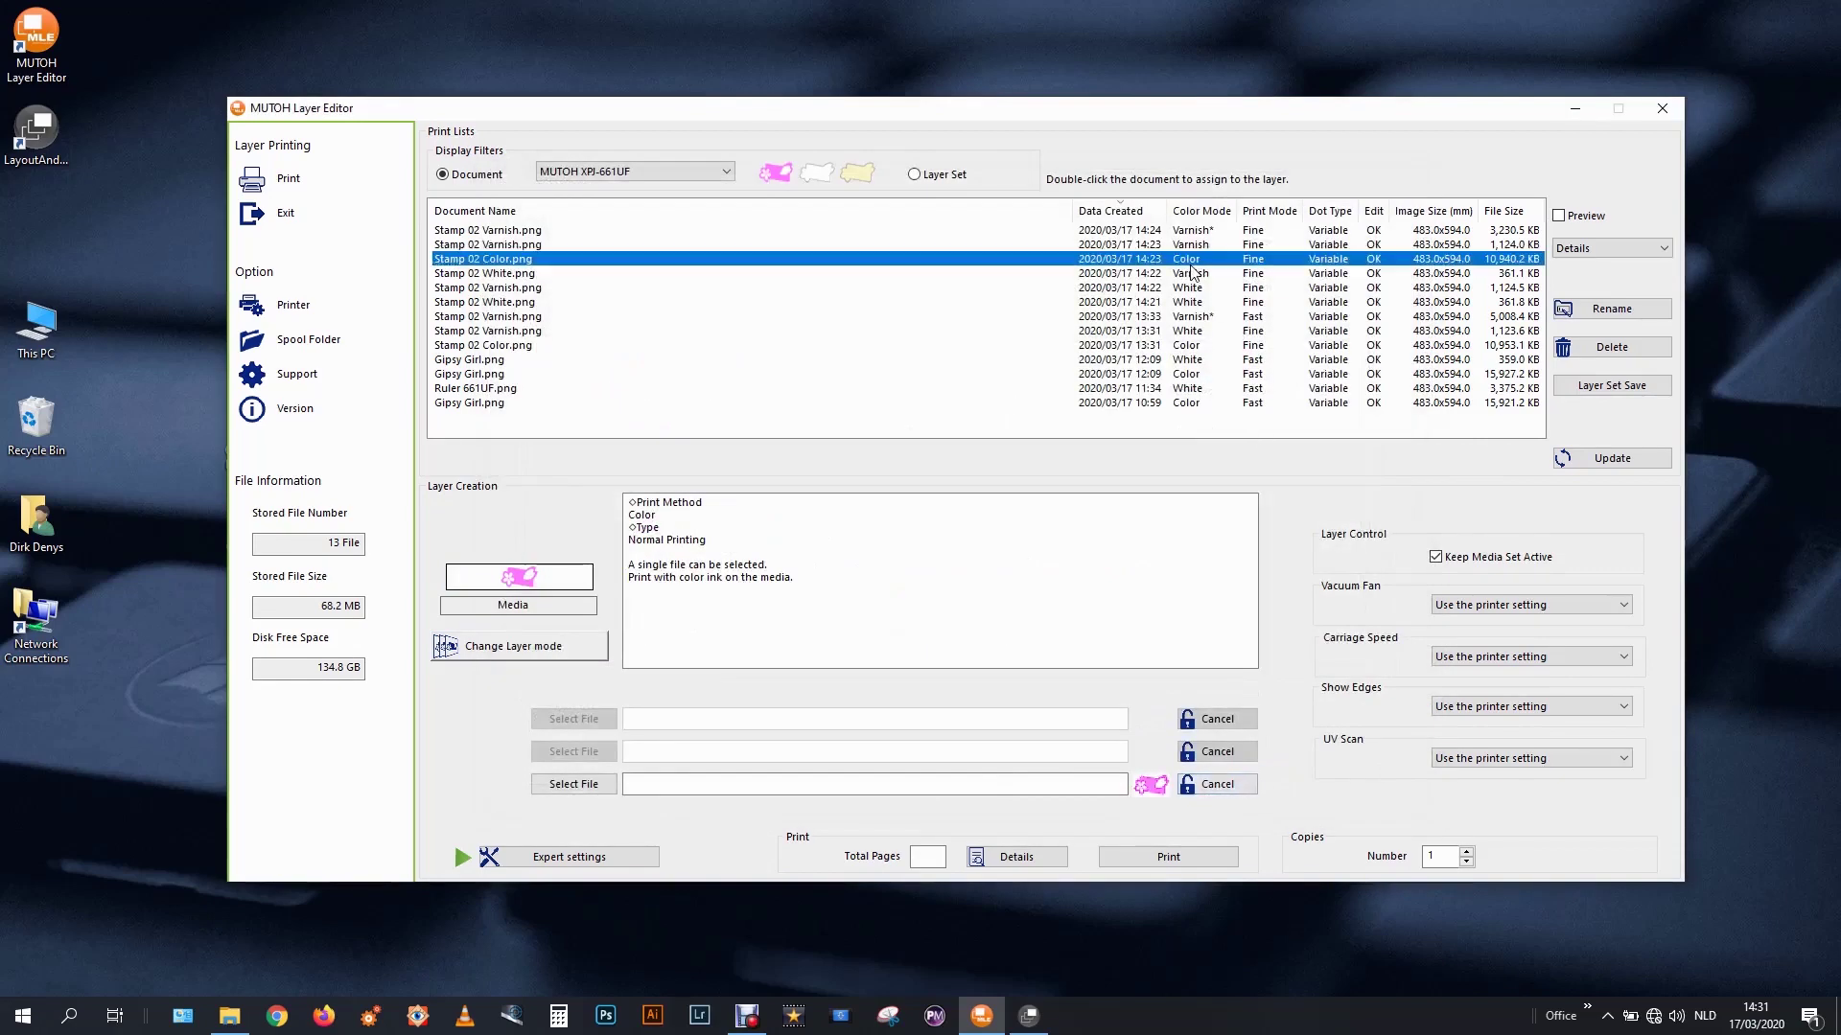
click(1558, 215)
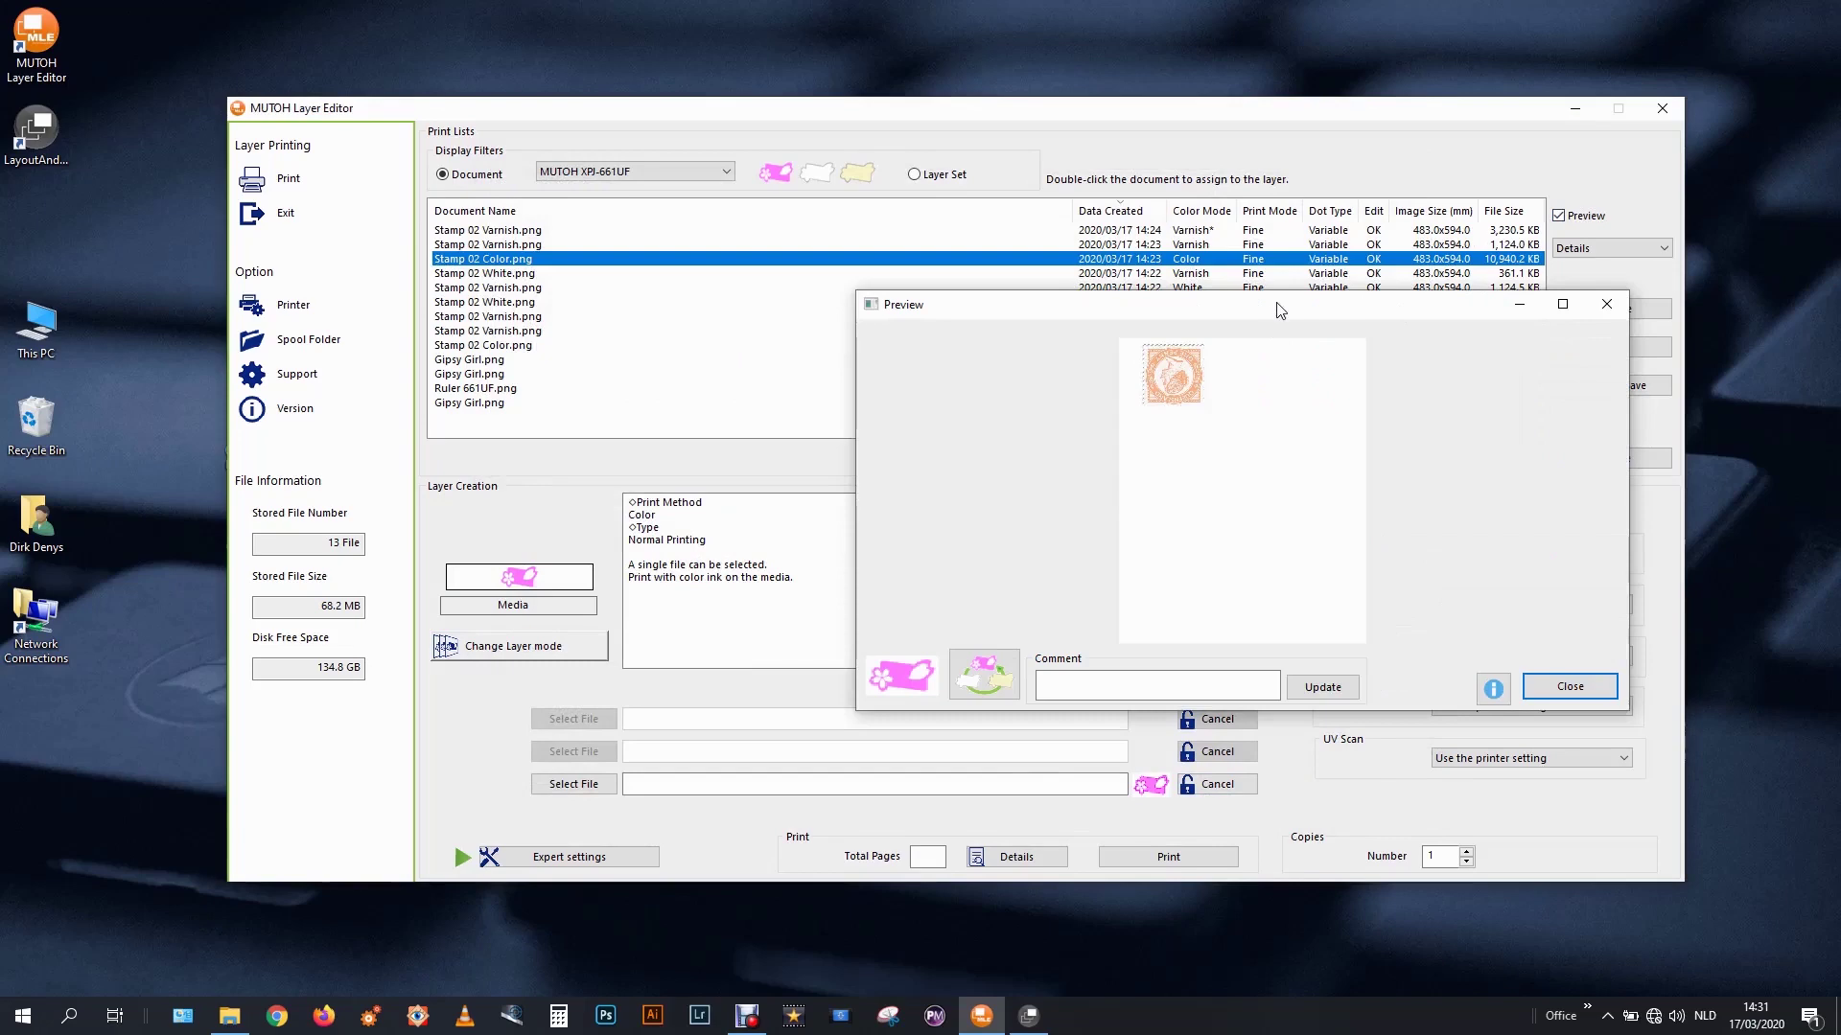
click(575, 784)
click(1544, 696)
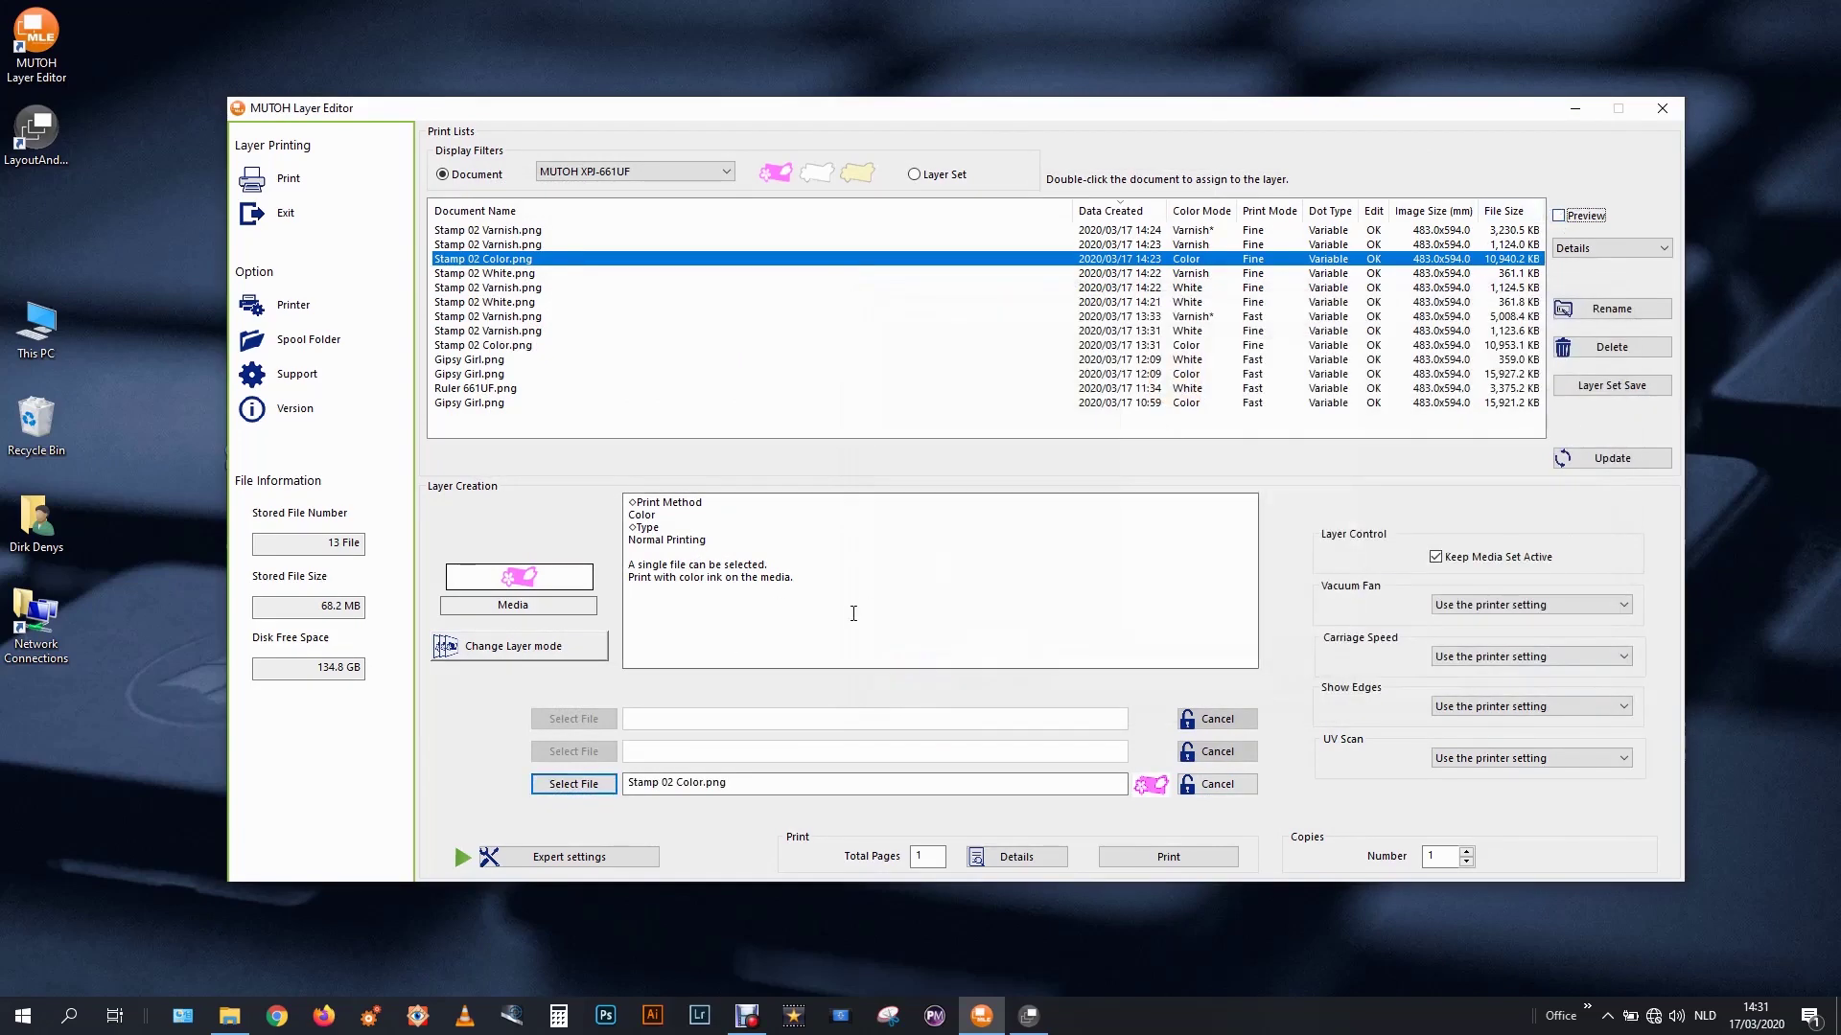
Set the expert printing direction to Unidirectional and apply it.
click(614, 855)
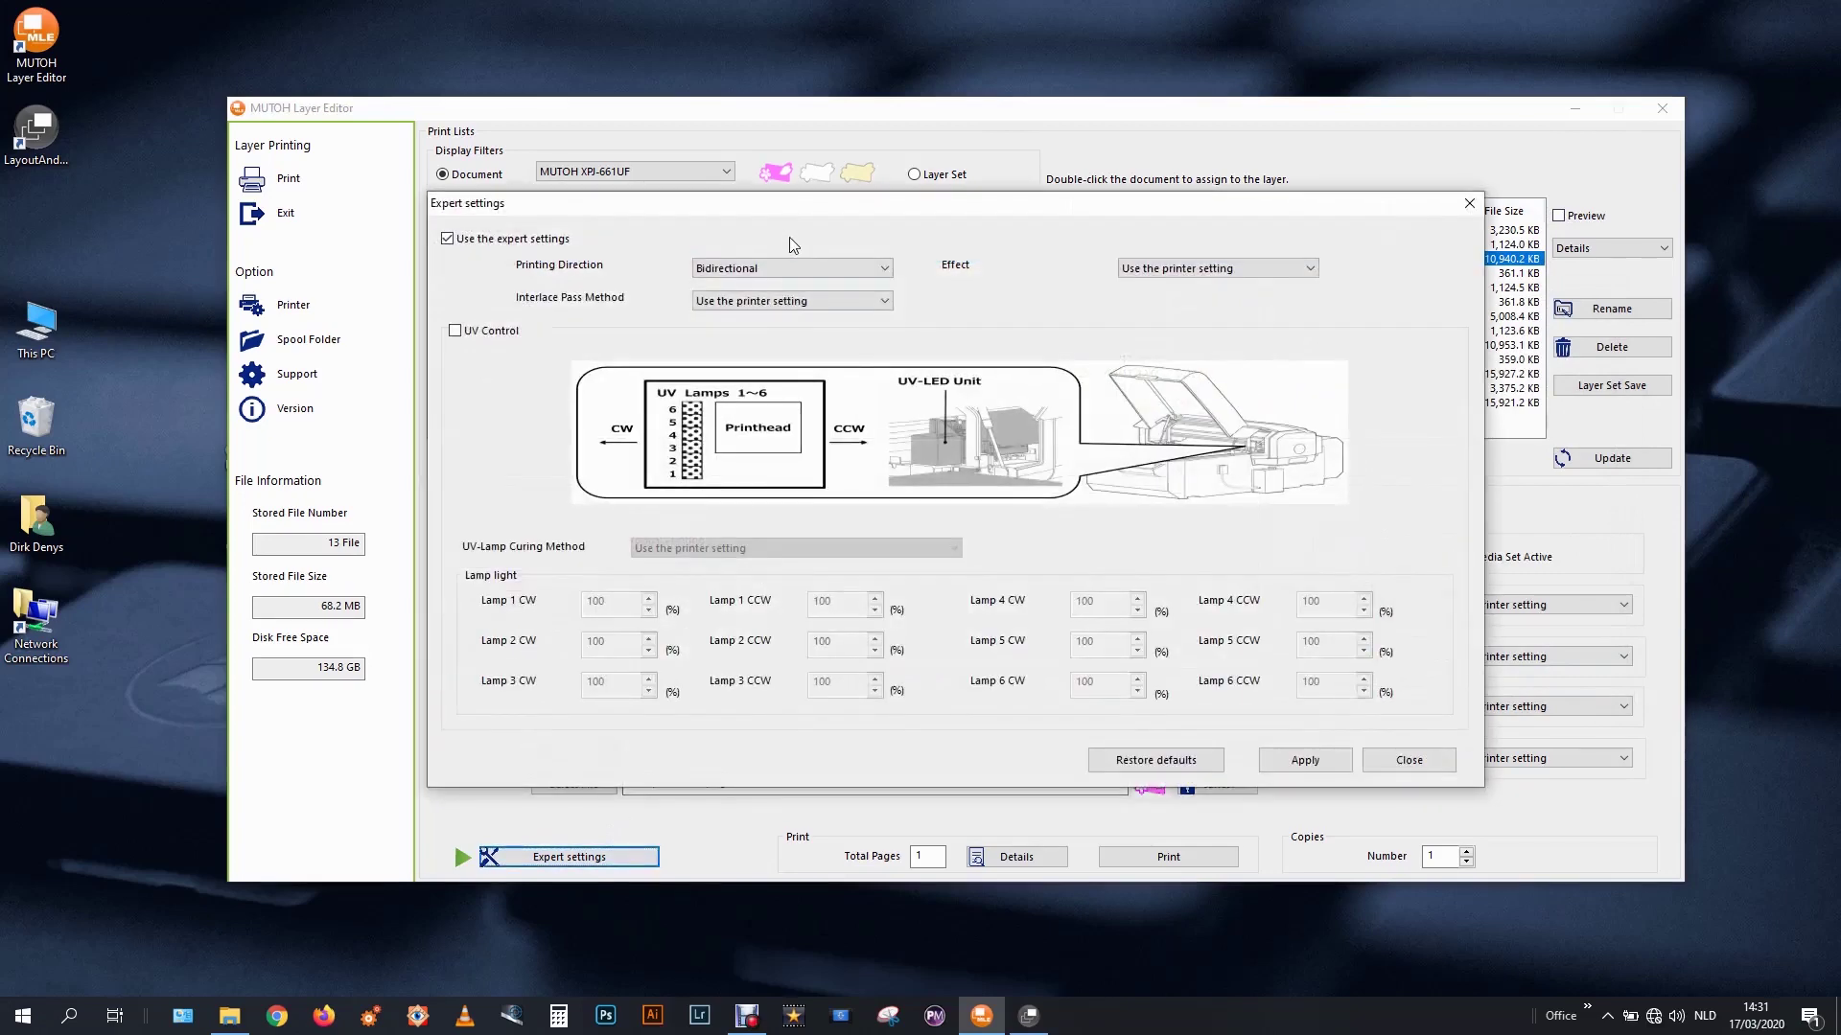
click(792, 259)
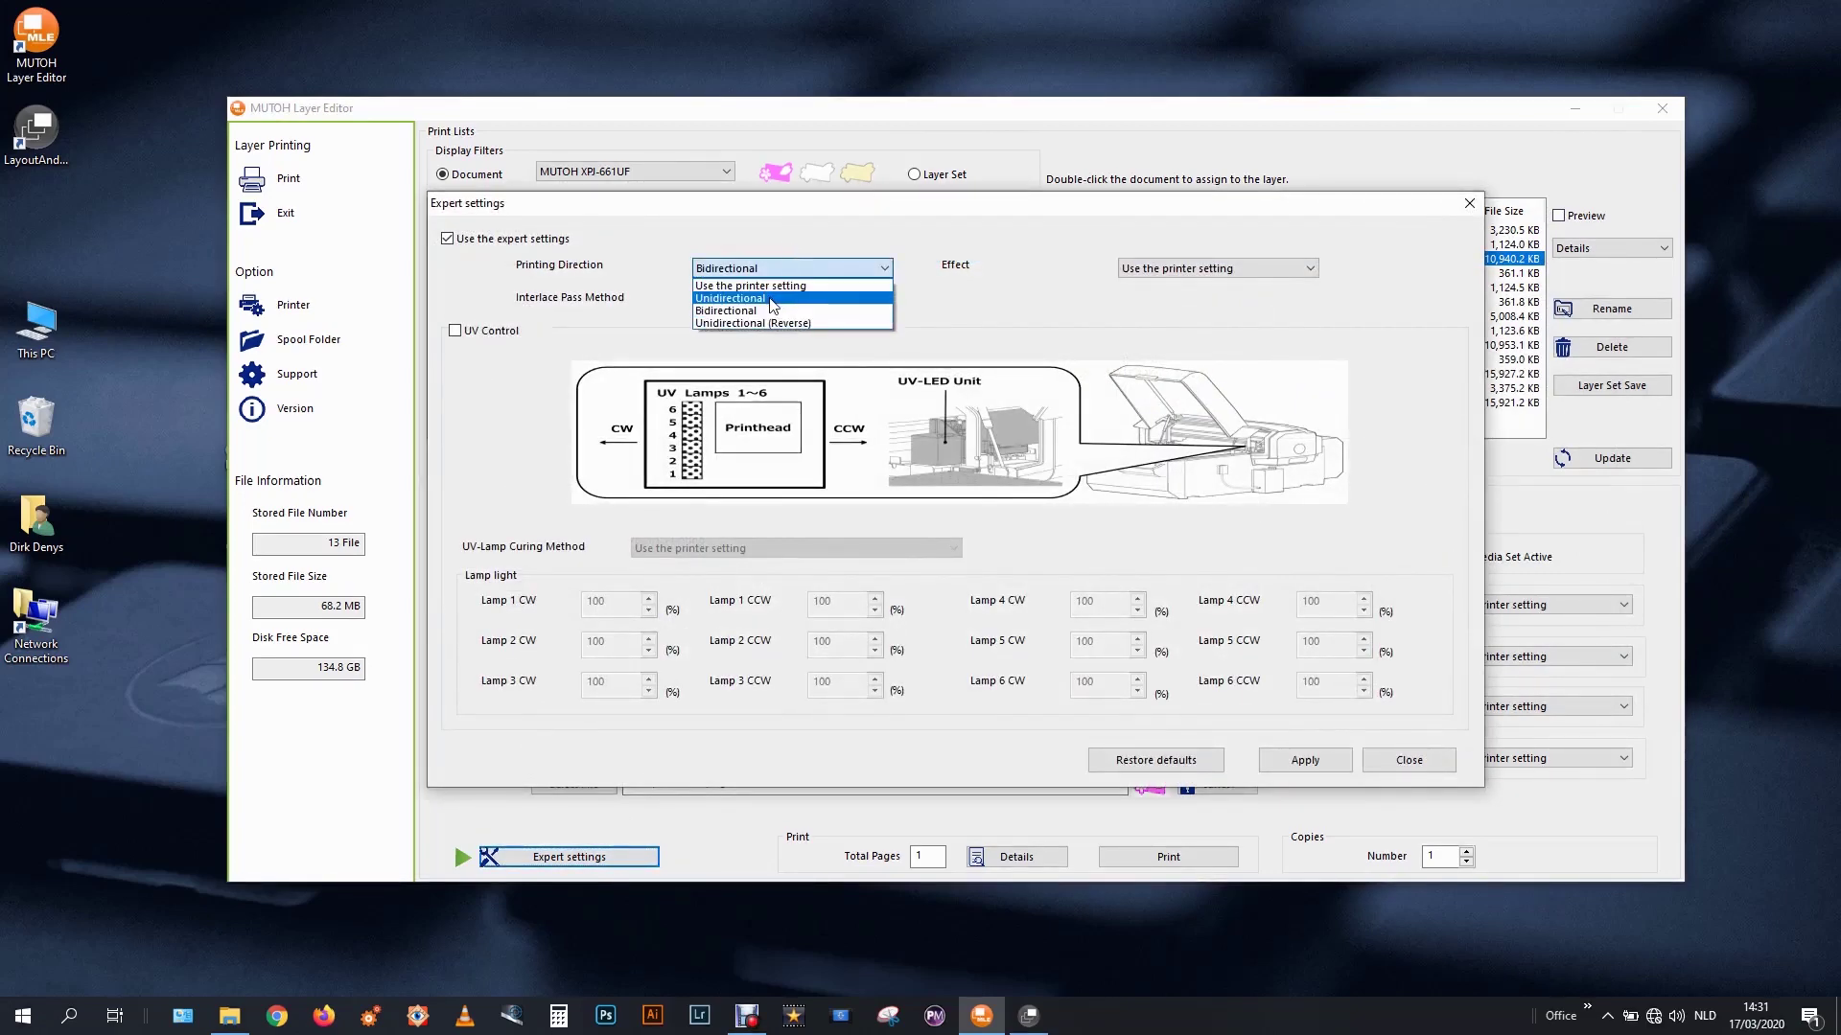
click(762, 285)
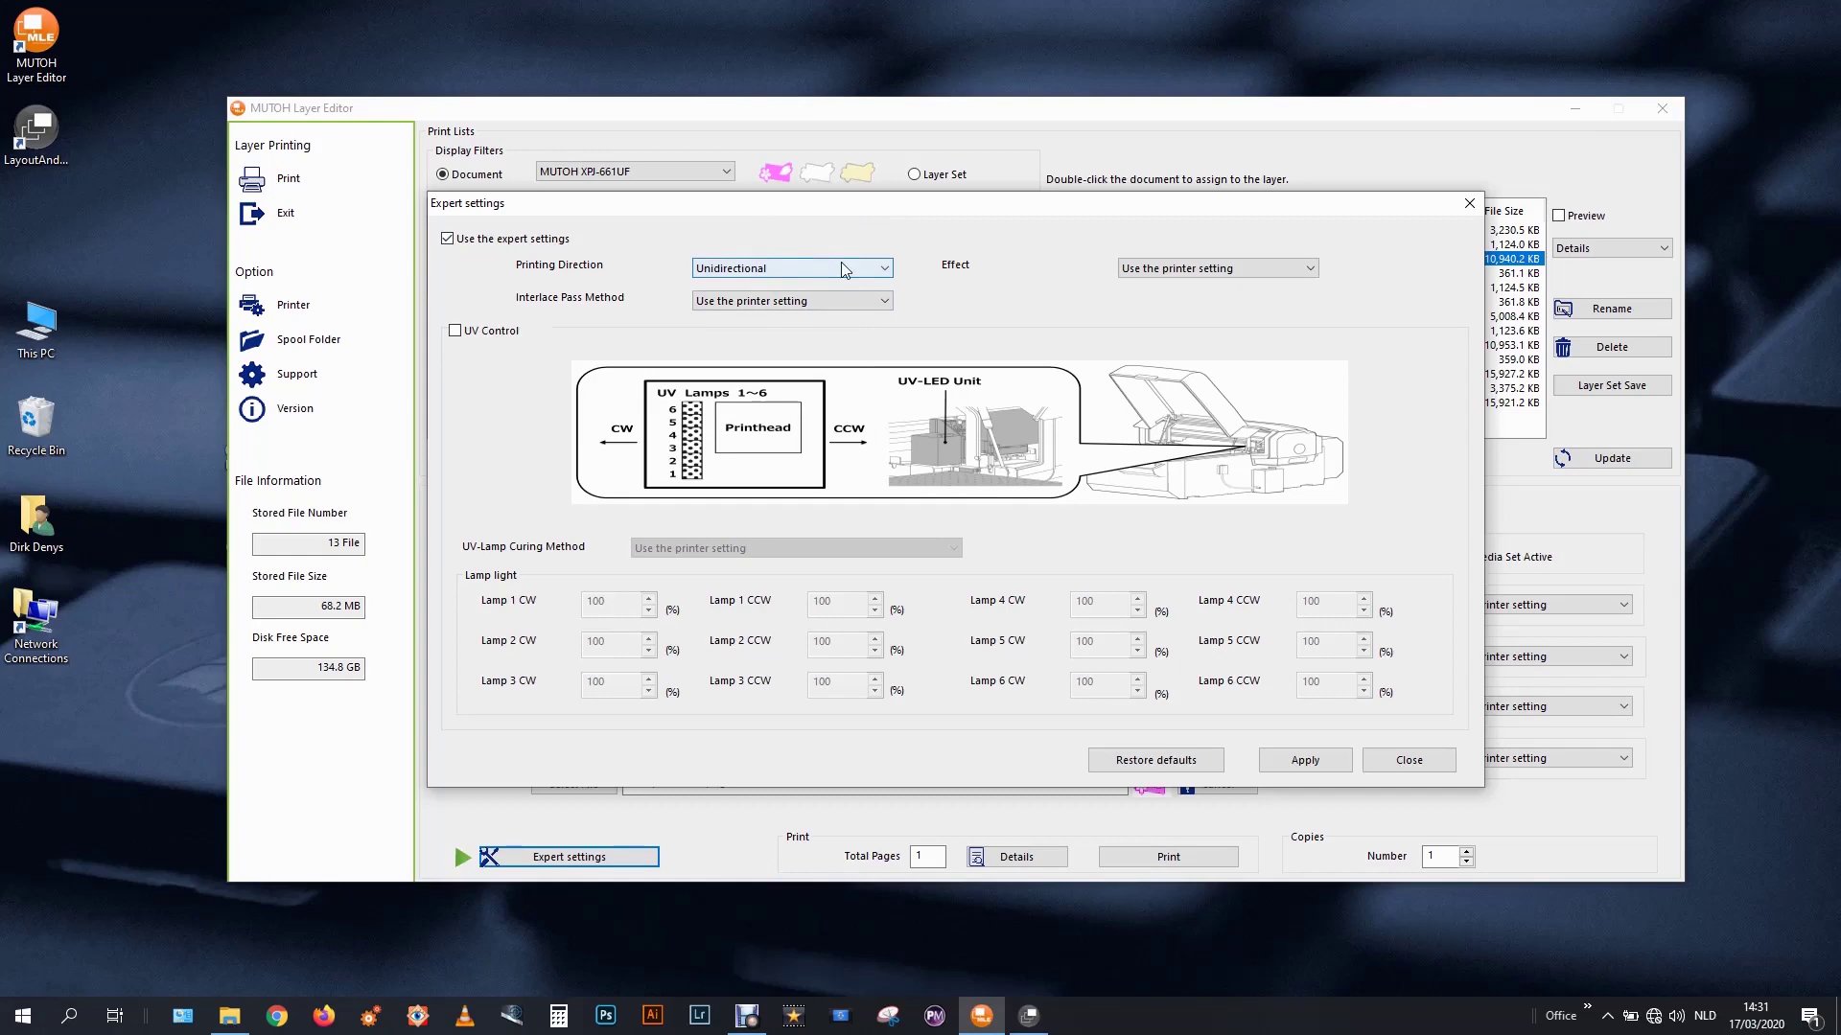
click(1330, 763)
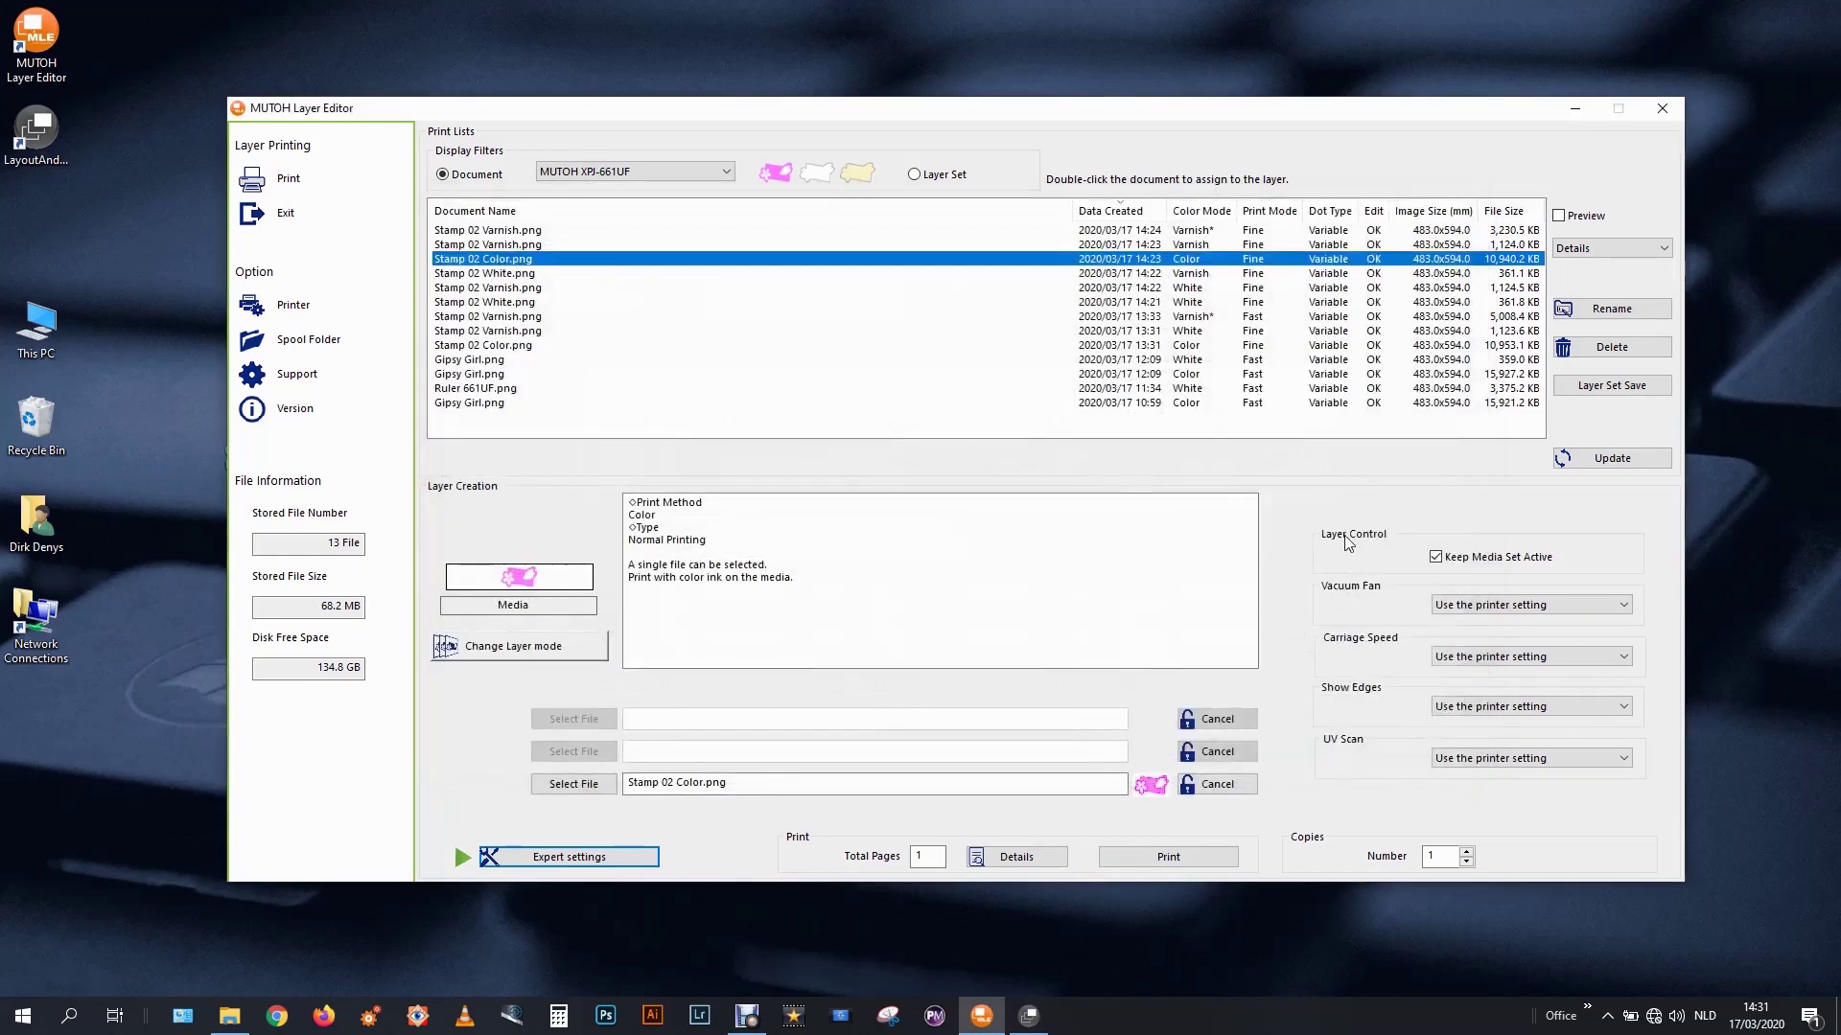
Save the colour setup as layer set 'Queen Stamp C Color Undir' with expert settings.
click(1611, 389)
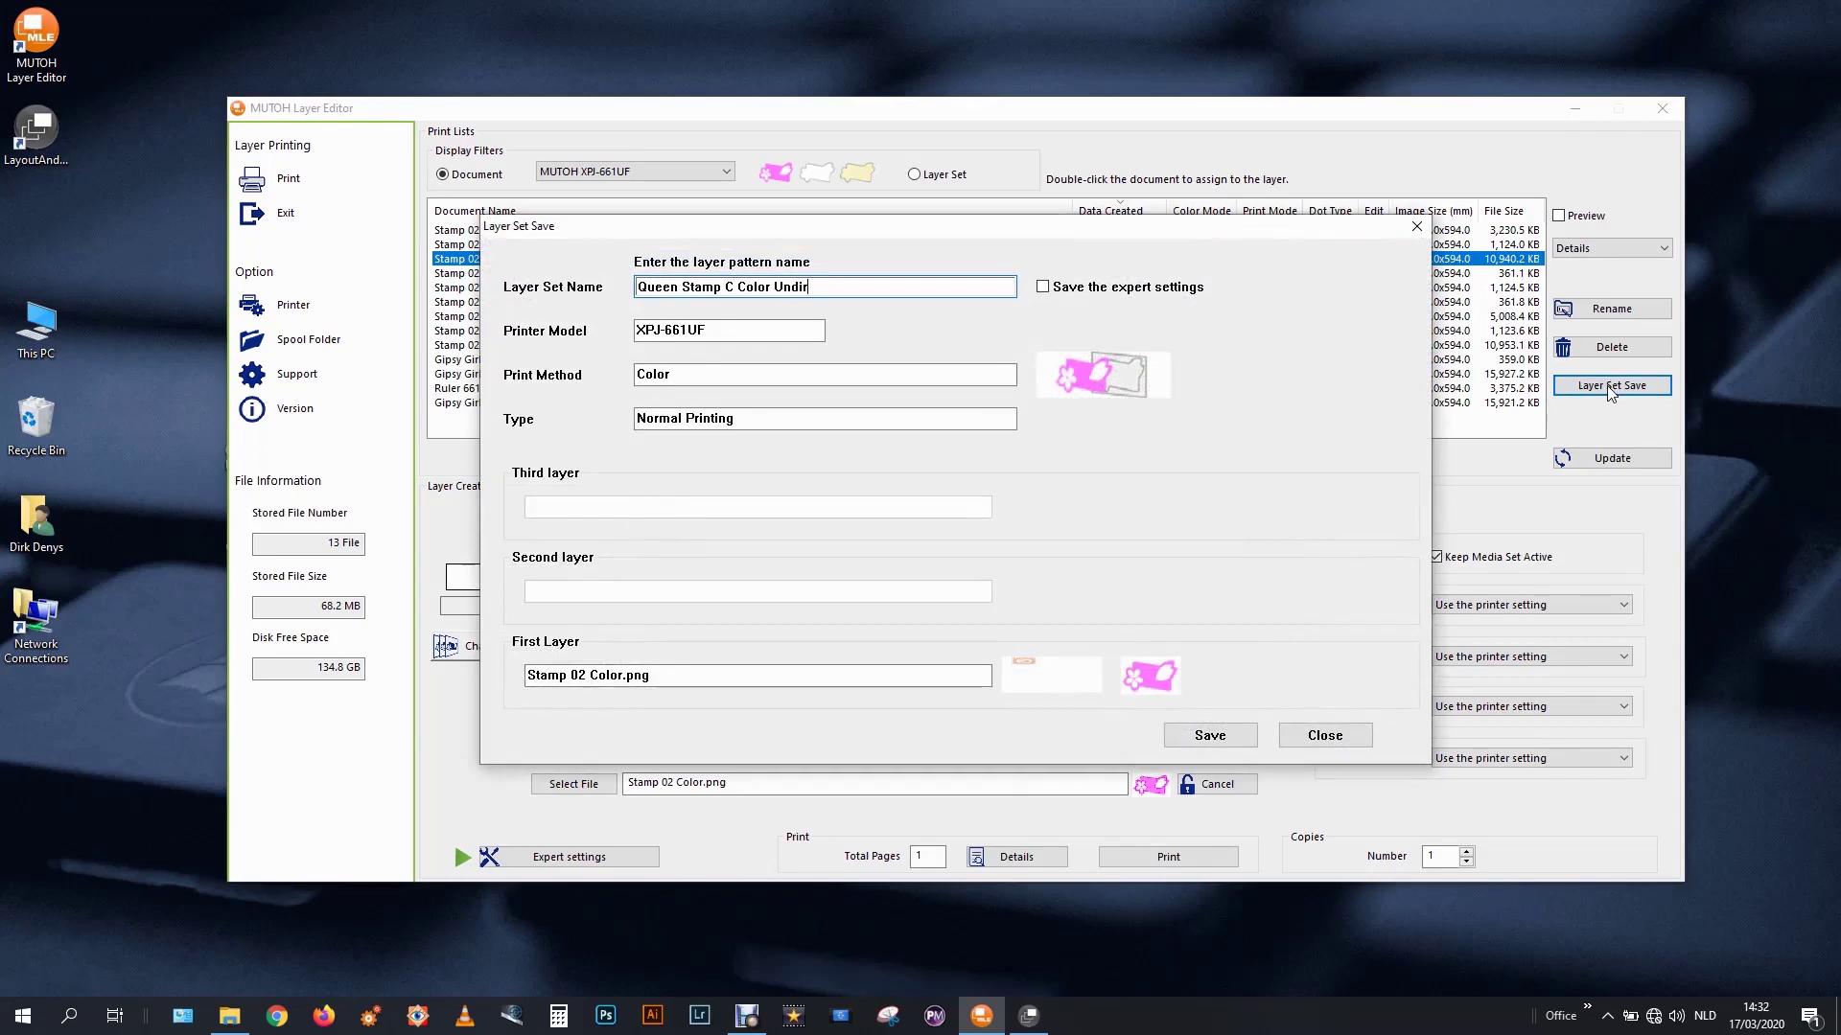
click(1043, 288)
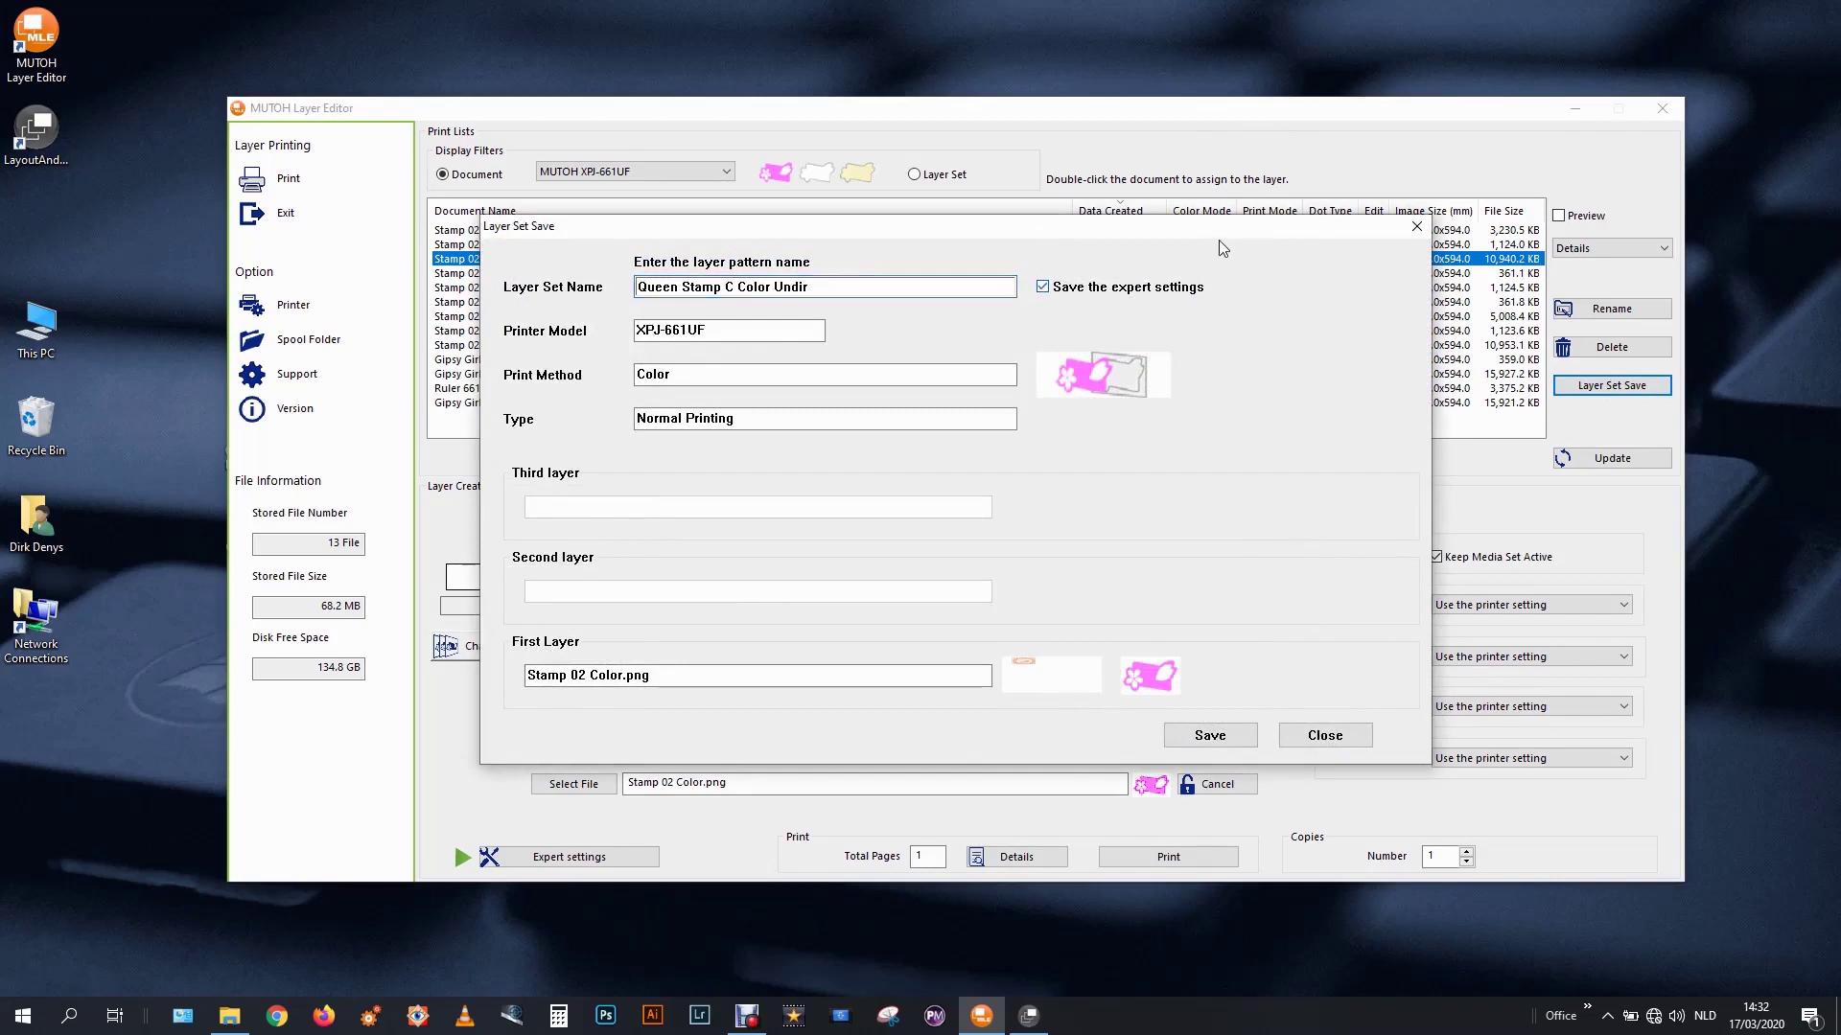
click(1228, 737)
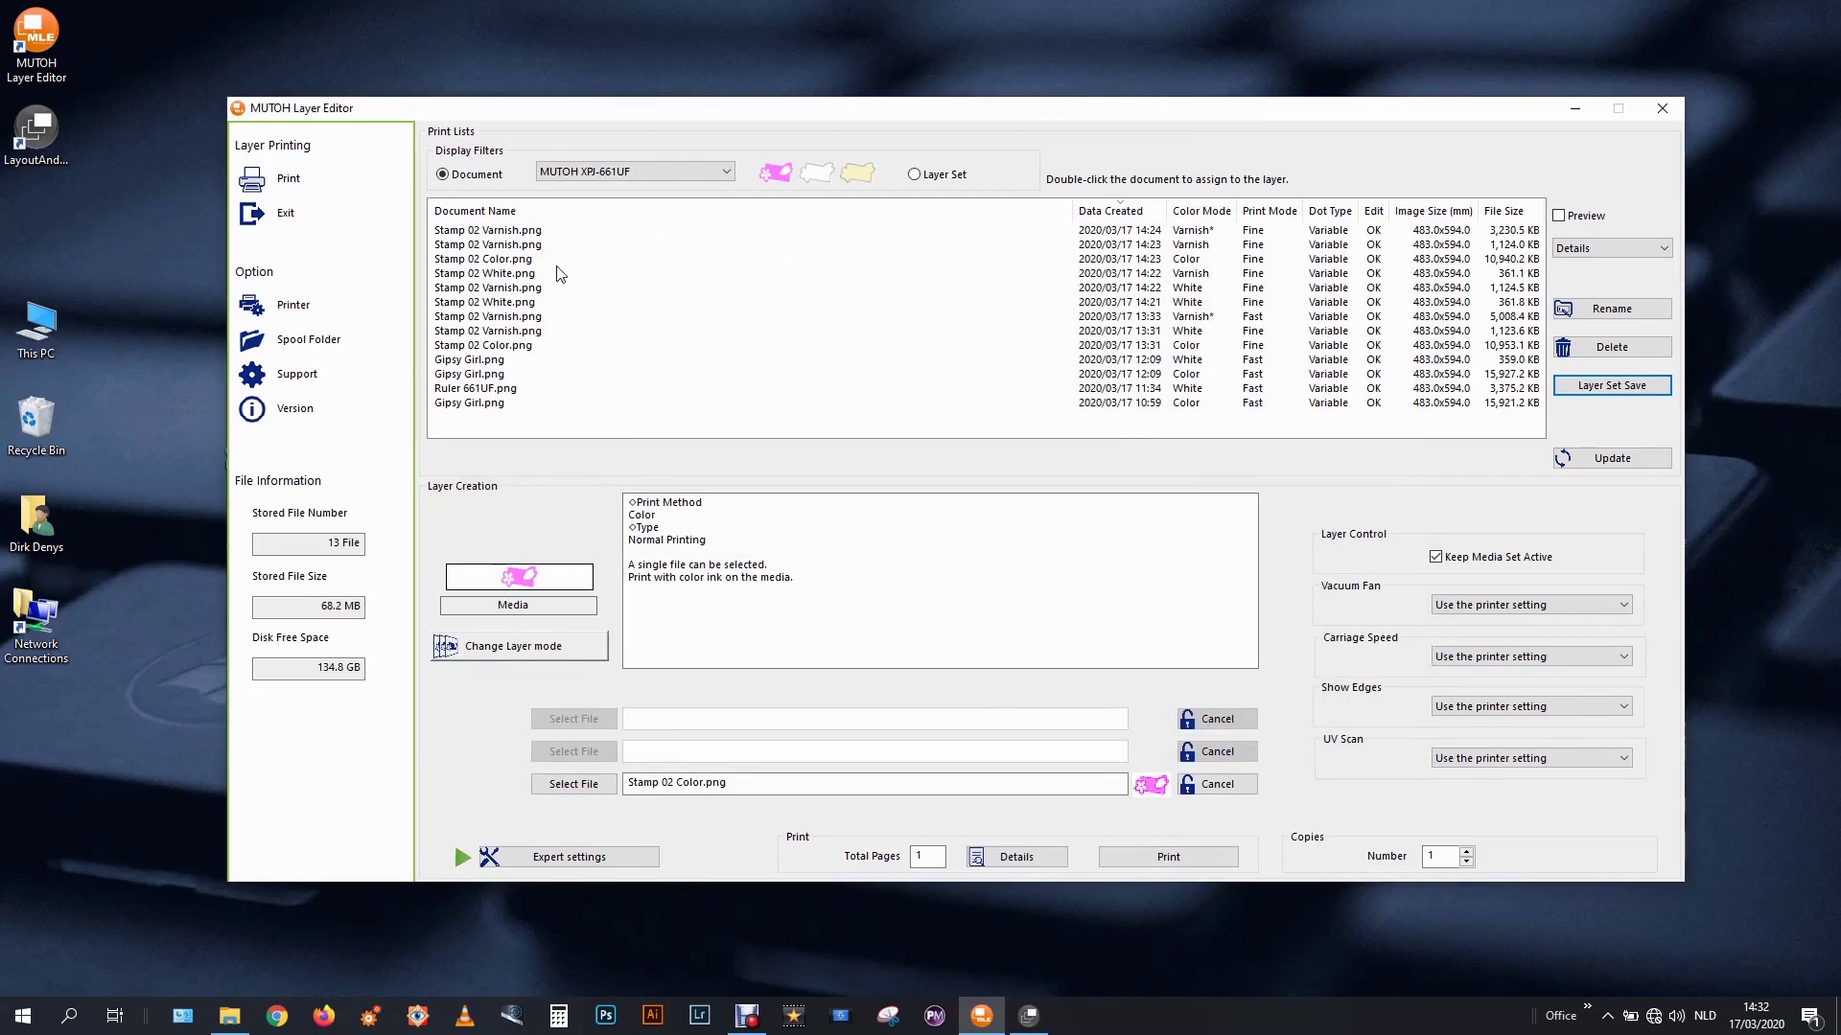
Switch the layer mode to varnish-only normal printing, clearing the assigned files.
click(1559, 216)
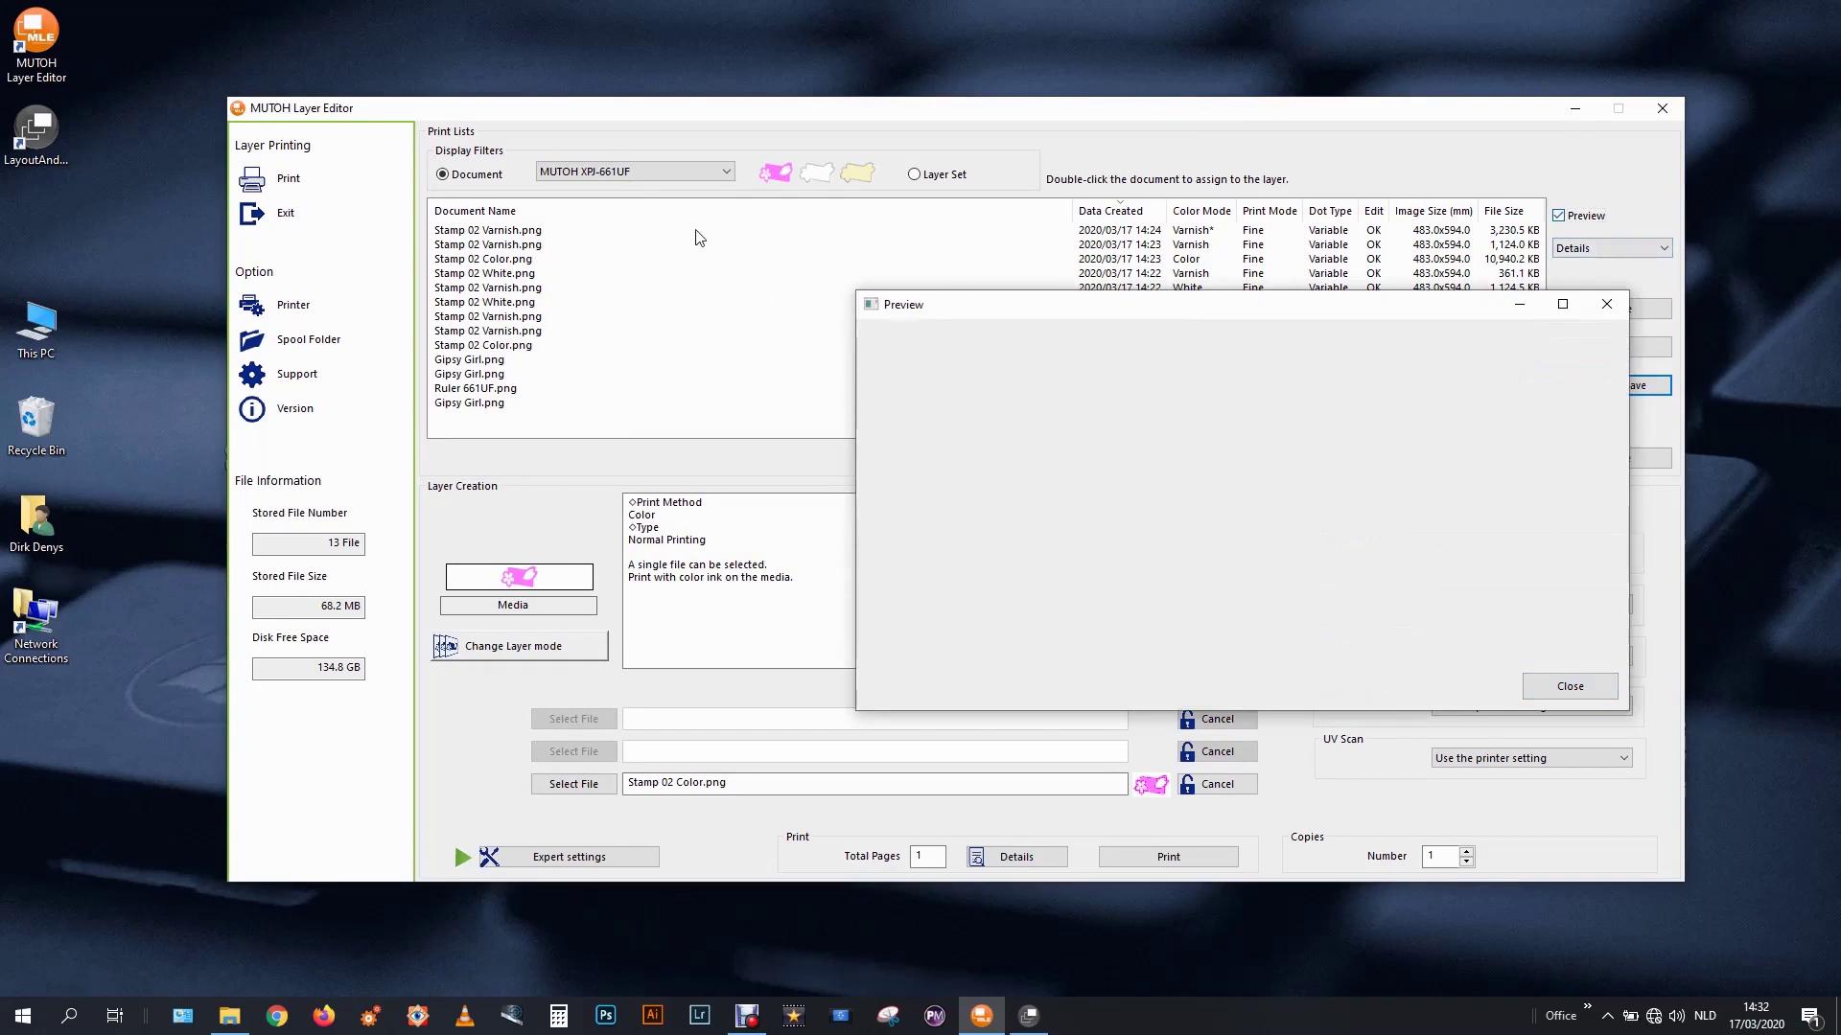
click(525, 231)
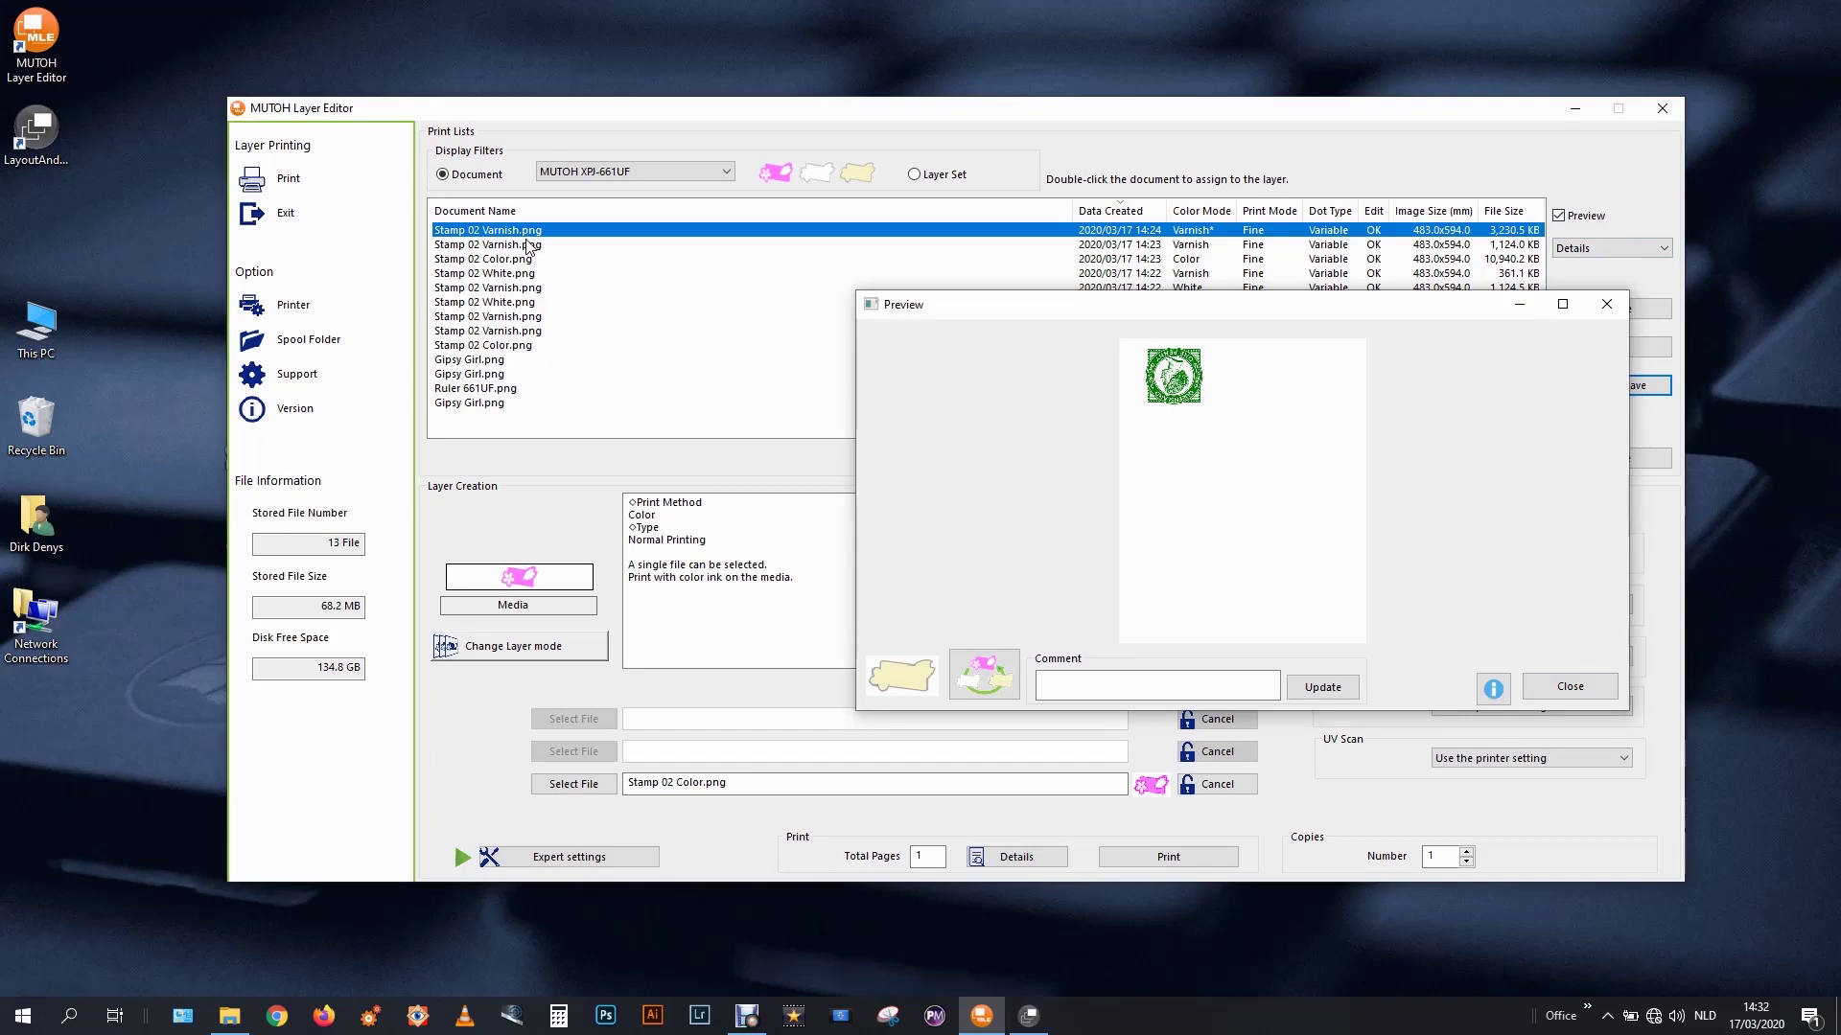
drag(1019, 315, 1007, 303)
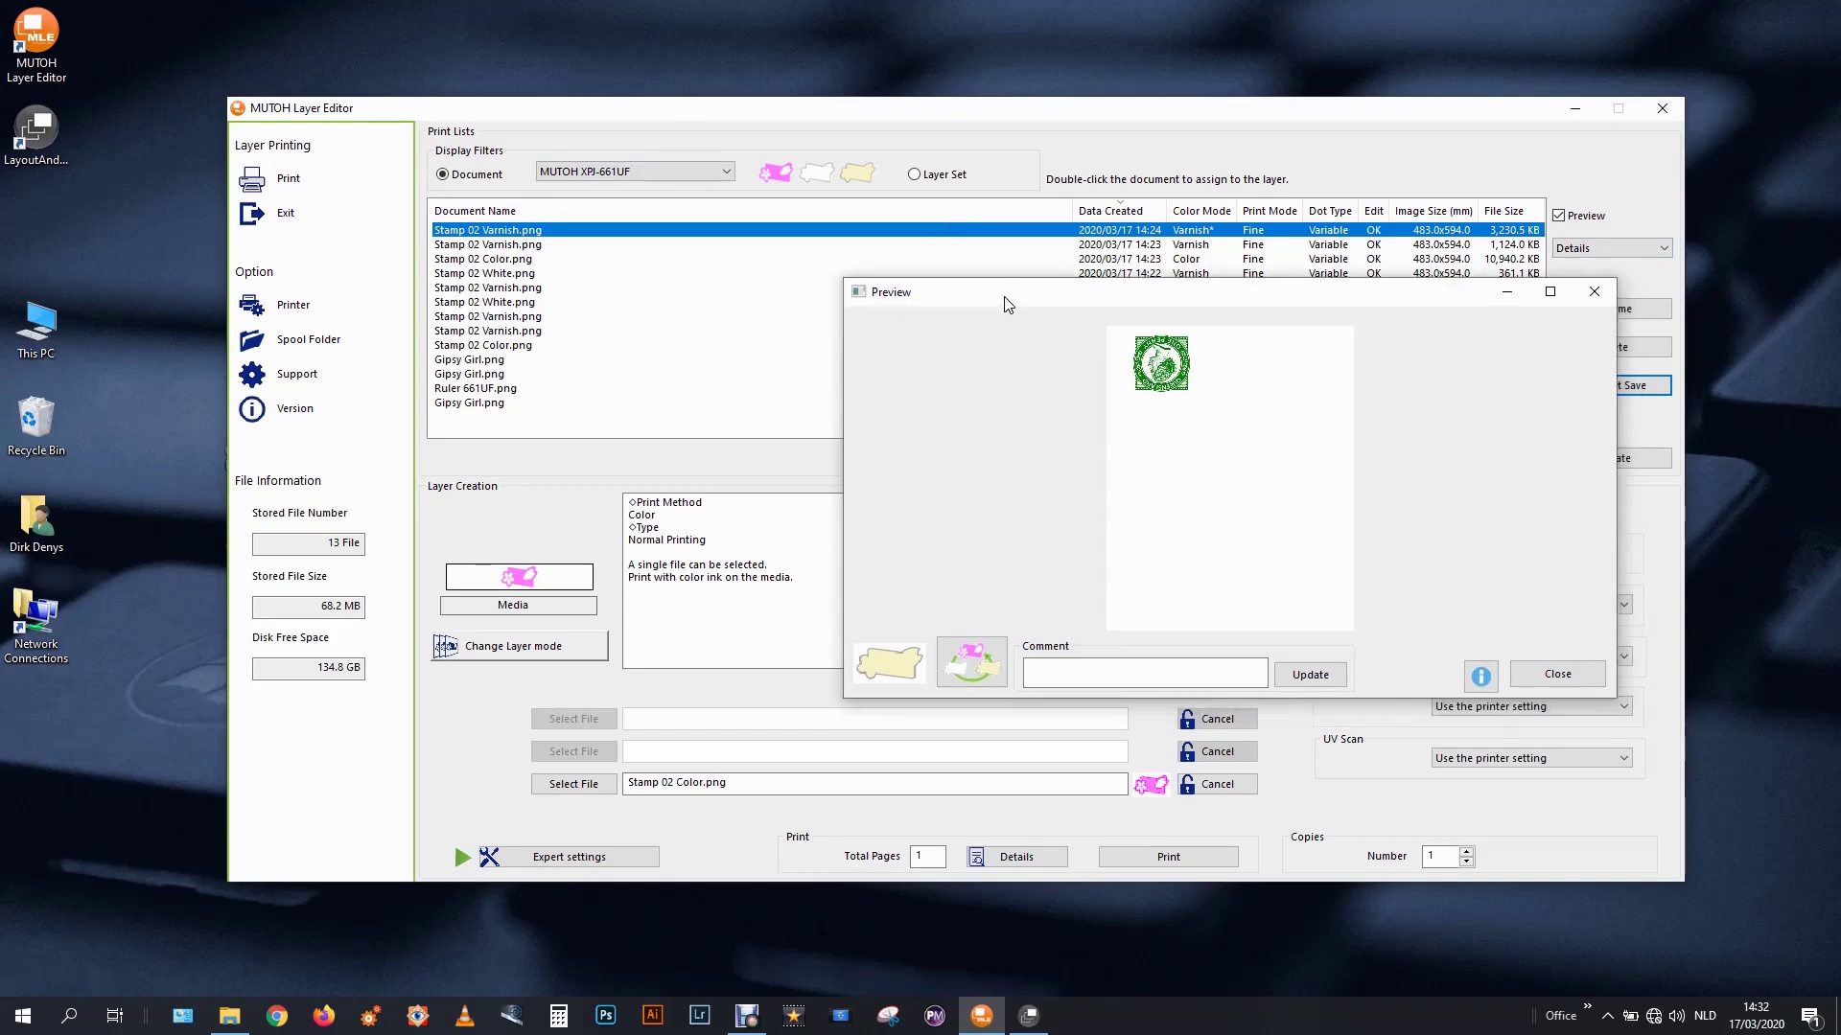
click(1540, 677)
click(590, 648)
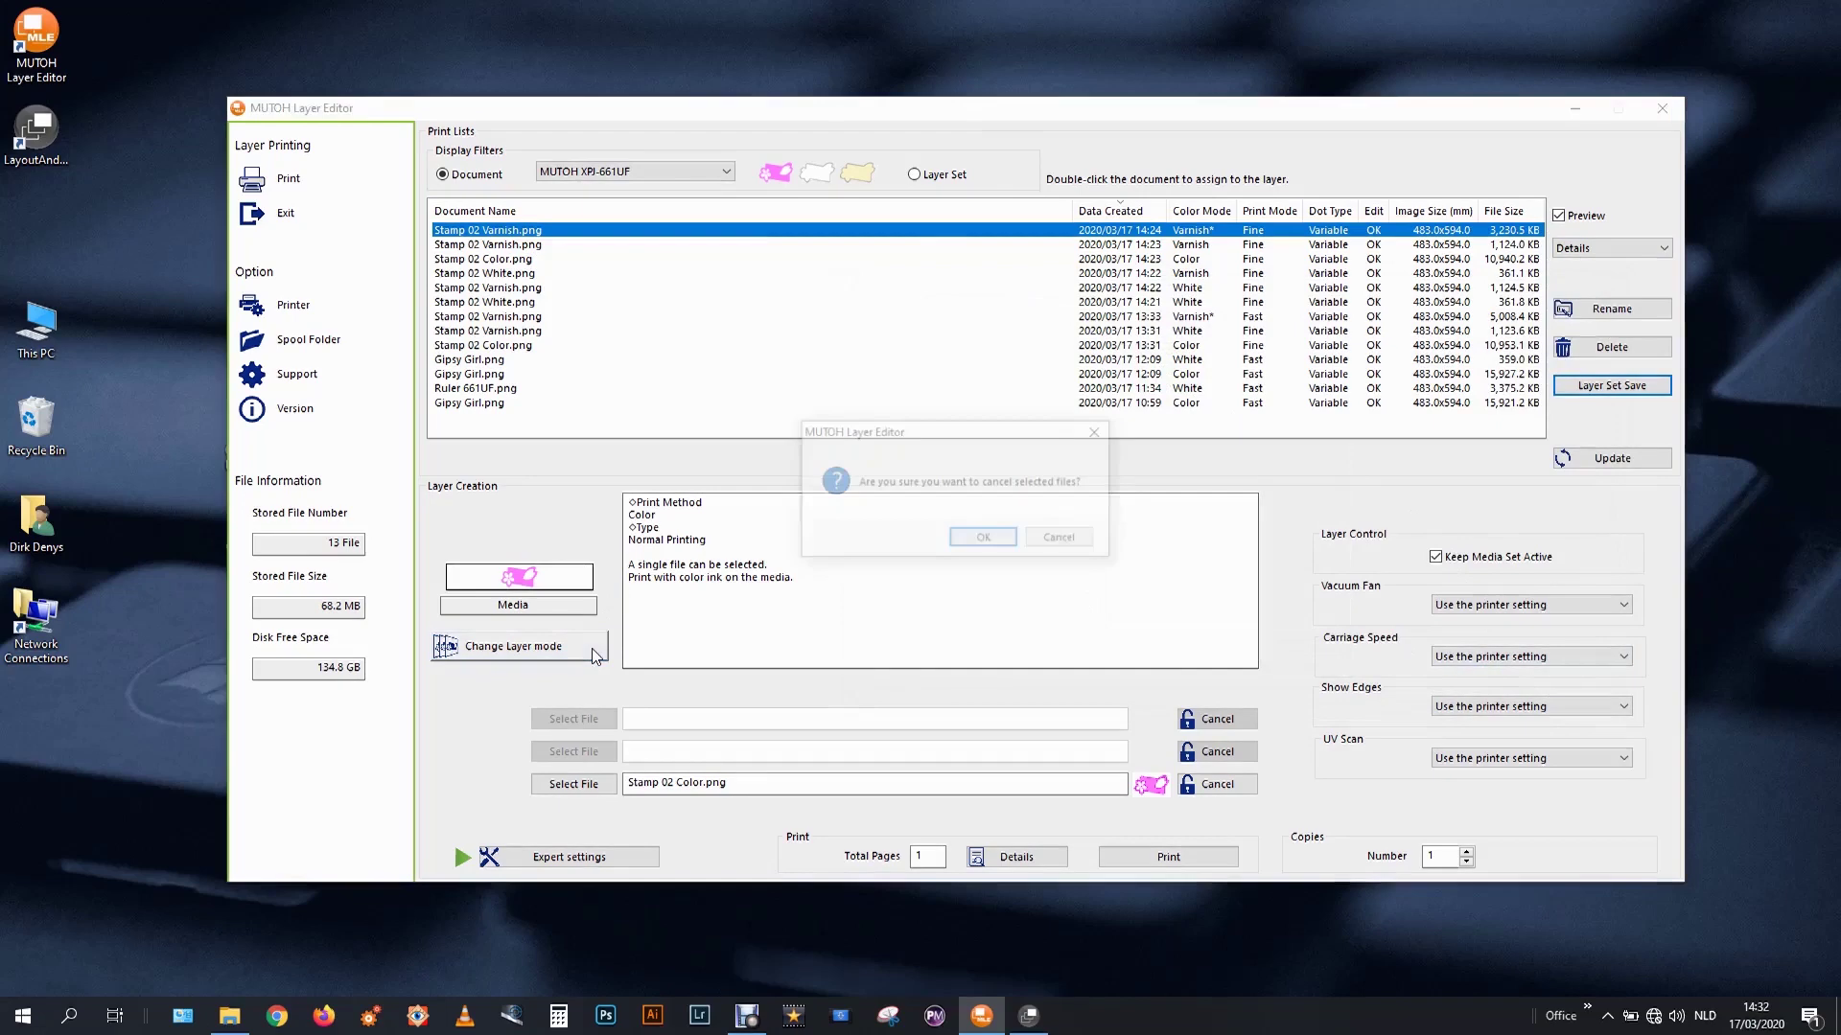
click(985, 538)
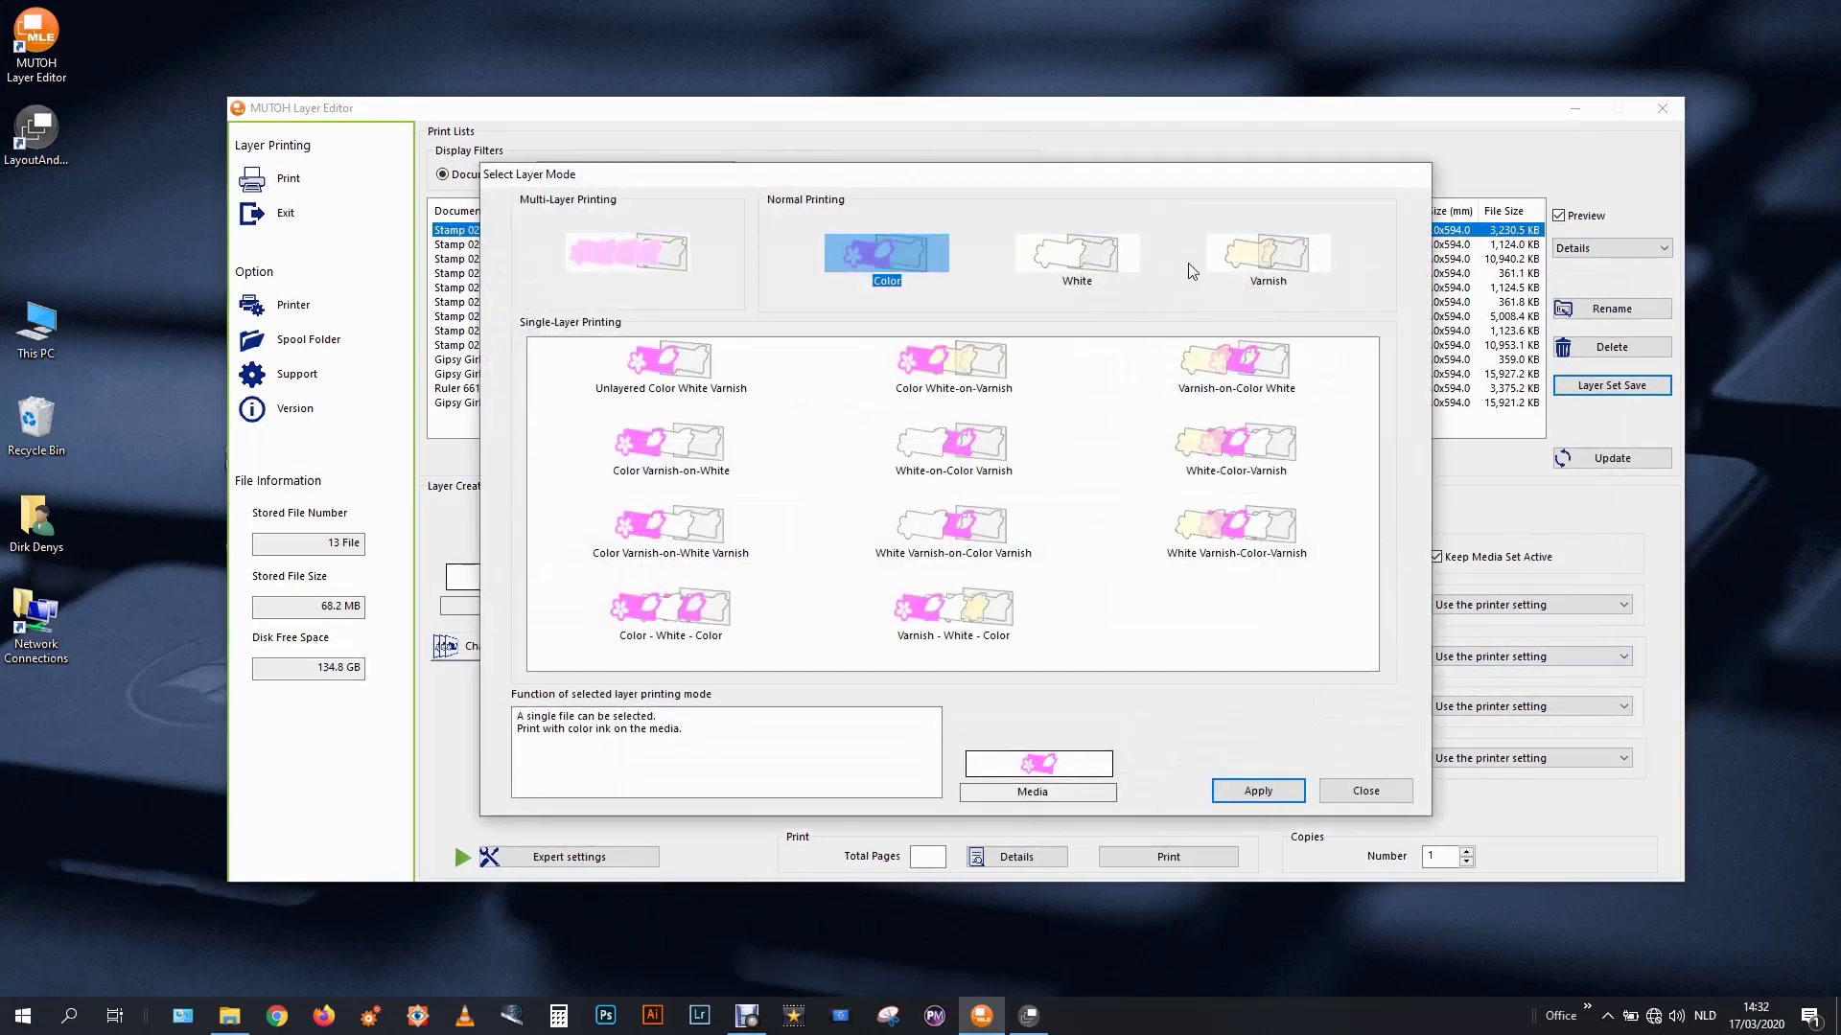
click(1227, 251)
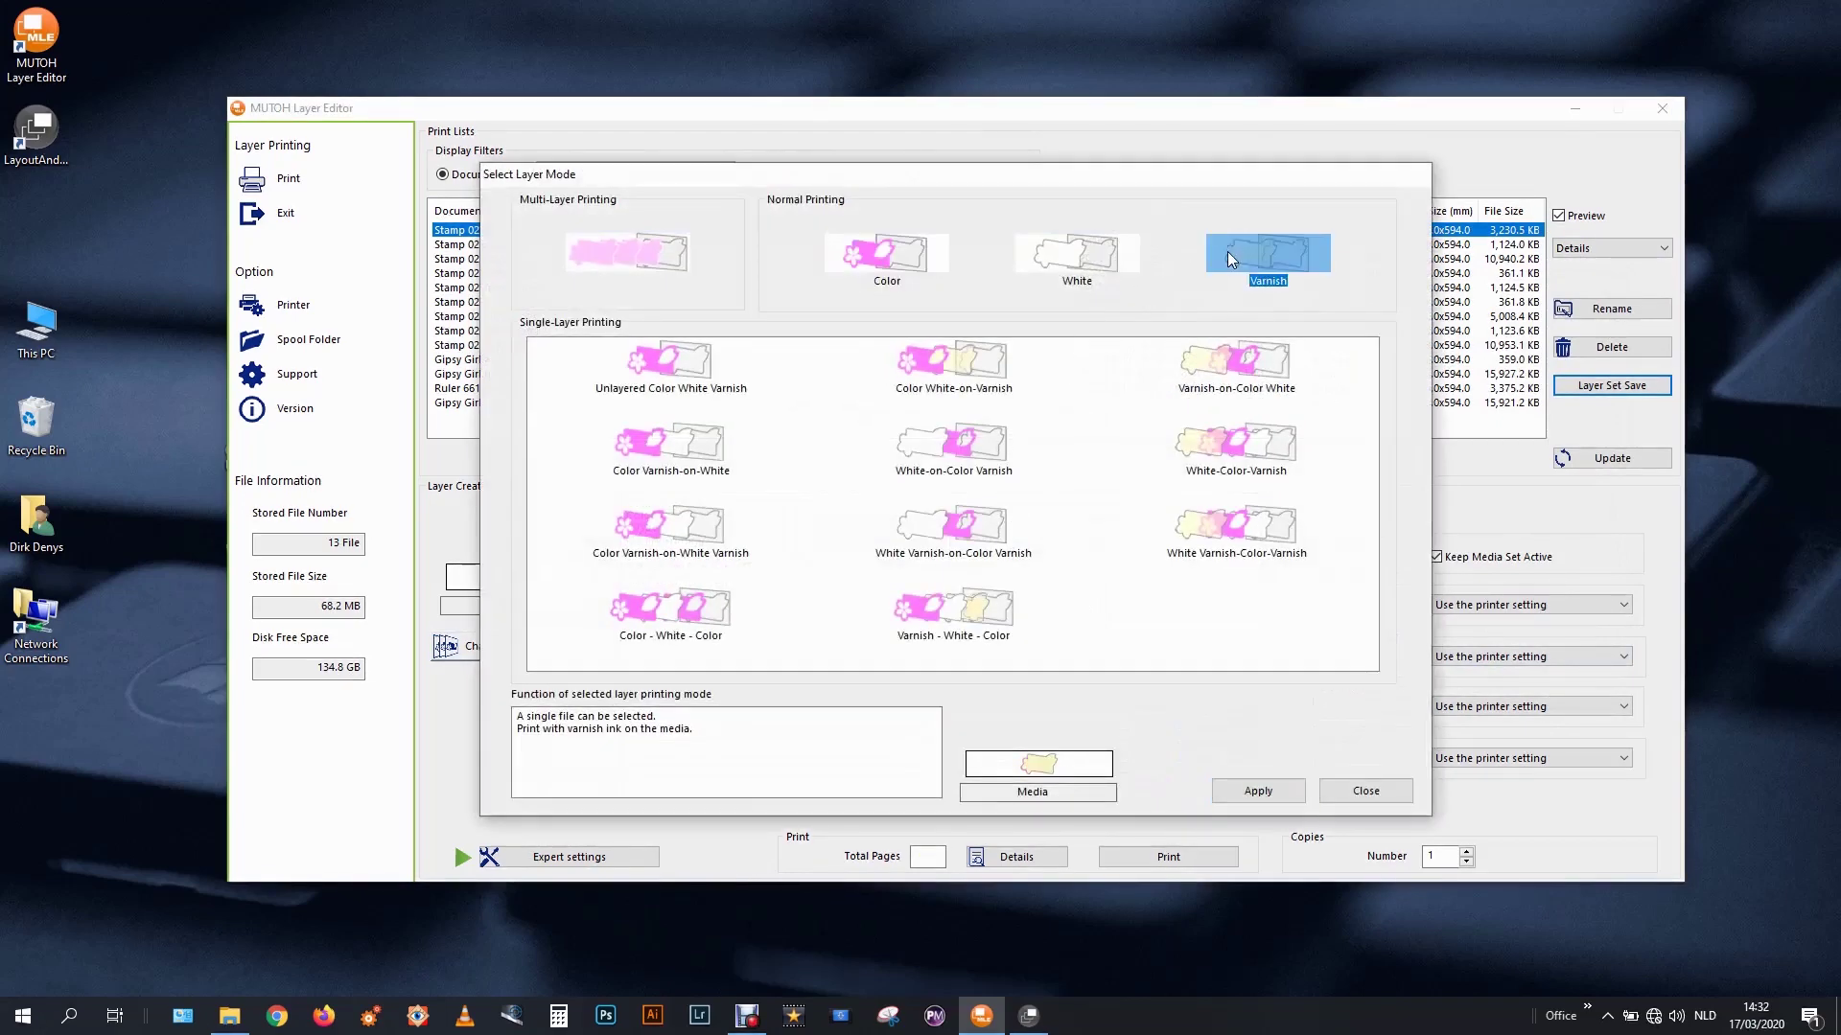
click(1276, 796)
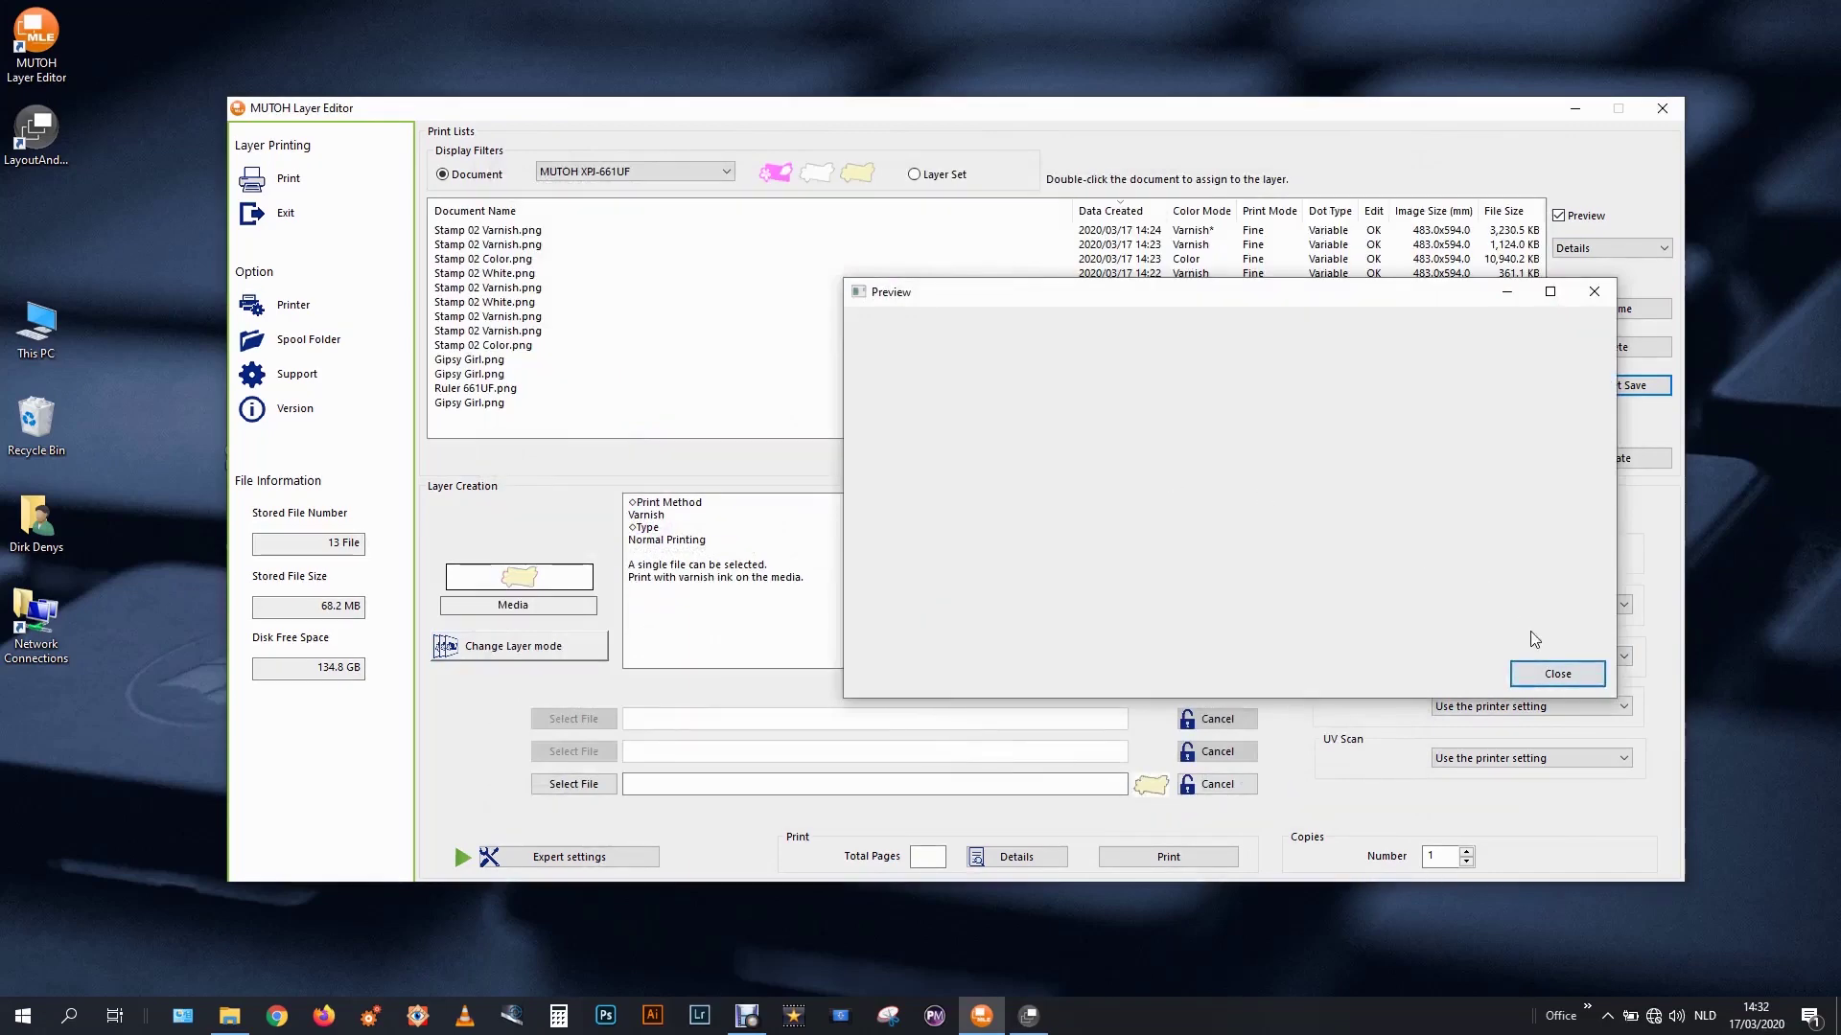
click(1553, 685)
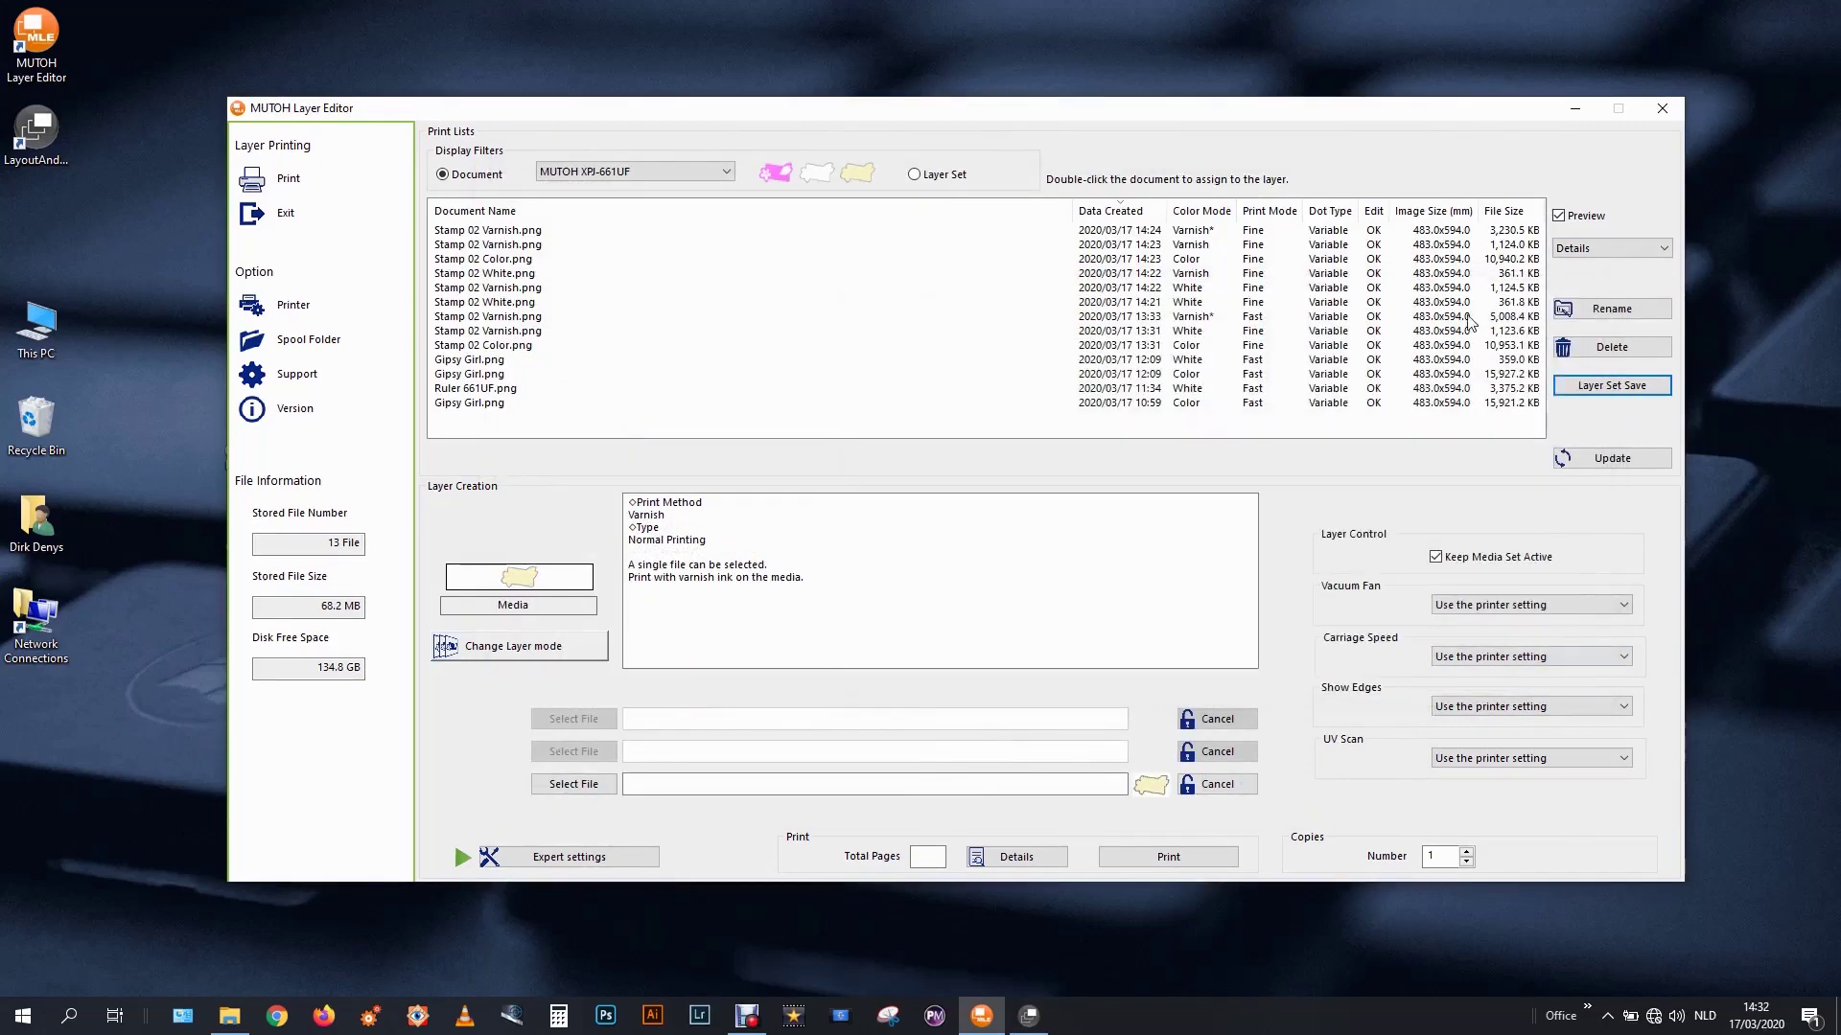
Assign Stamp 02 Varnish.png to the varnish layer and close the preview.
click(548, 230)
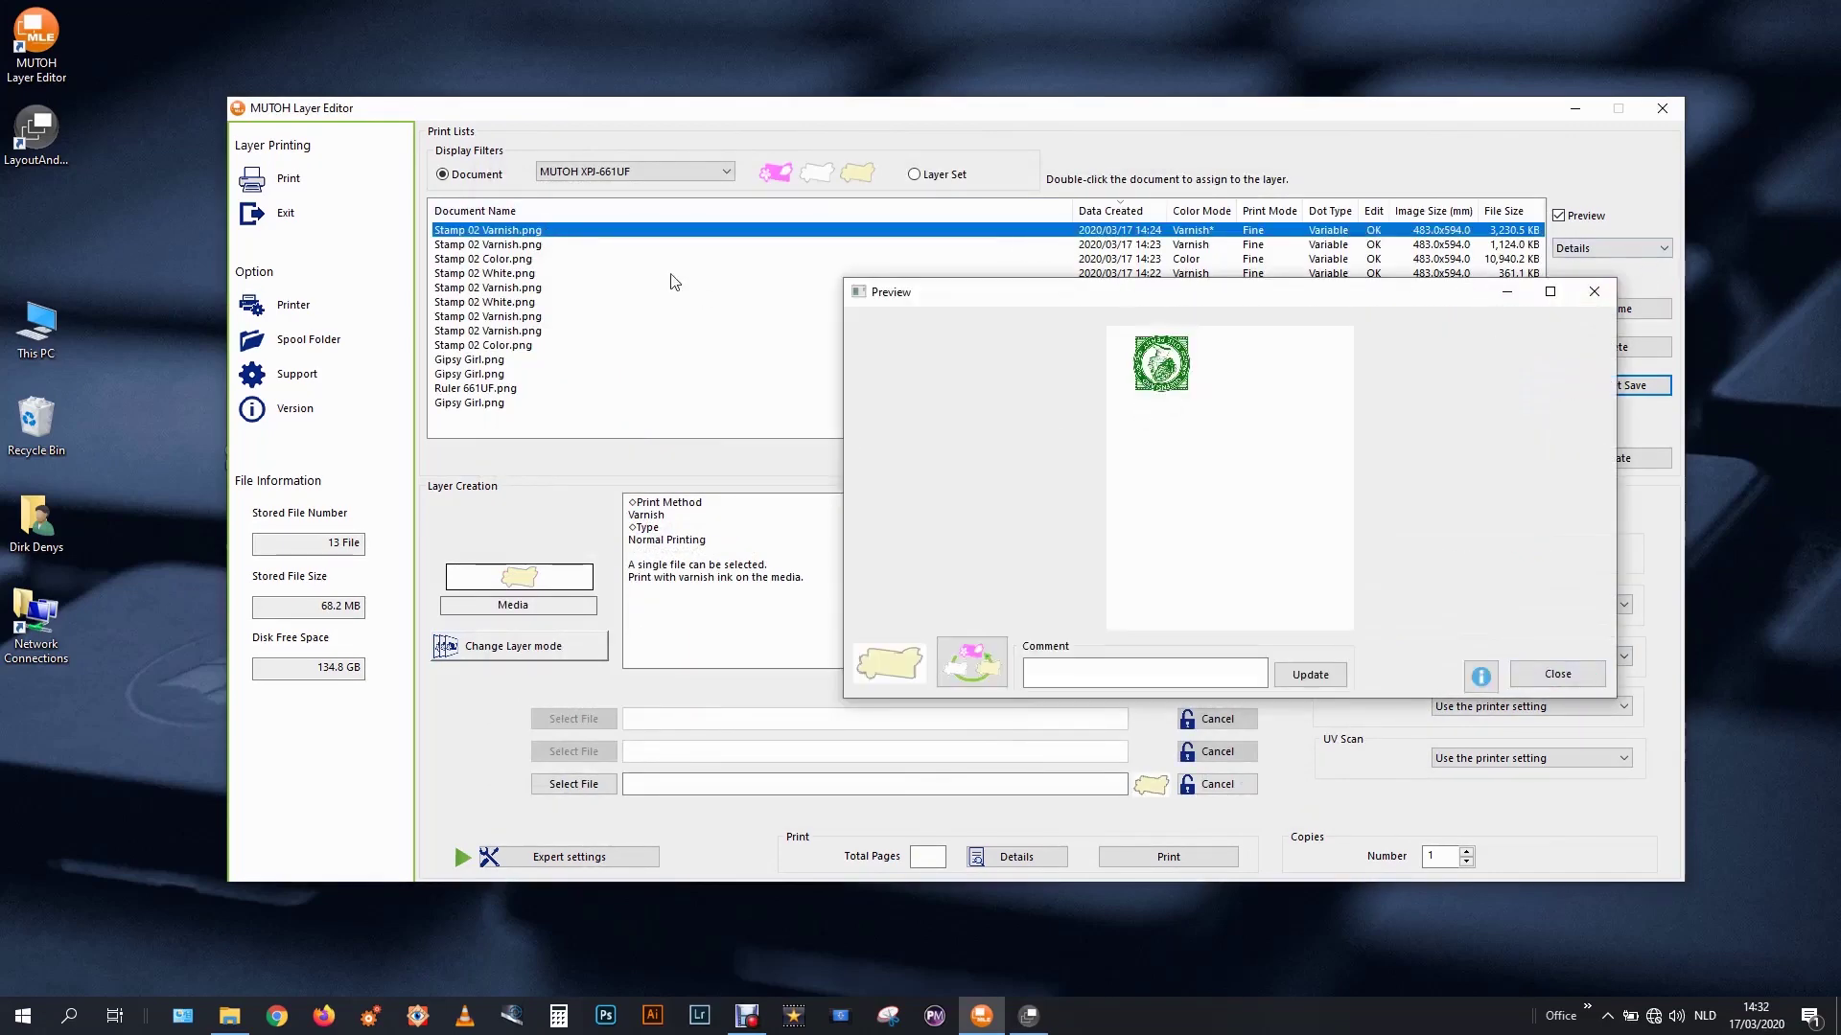
double_click(627, 233)
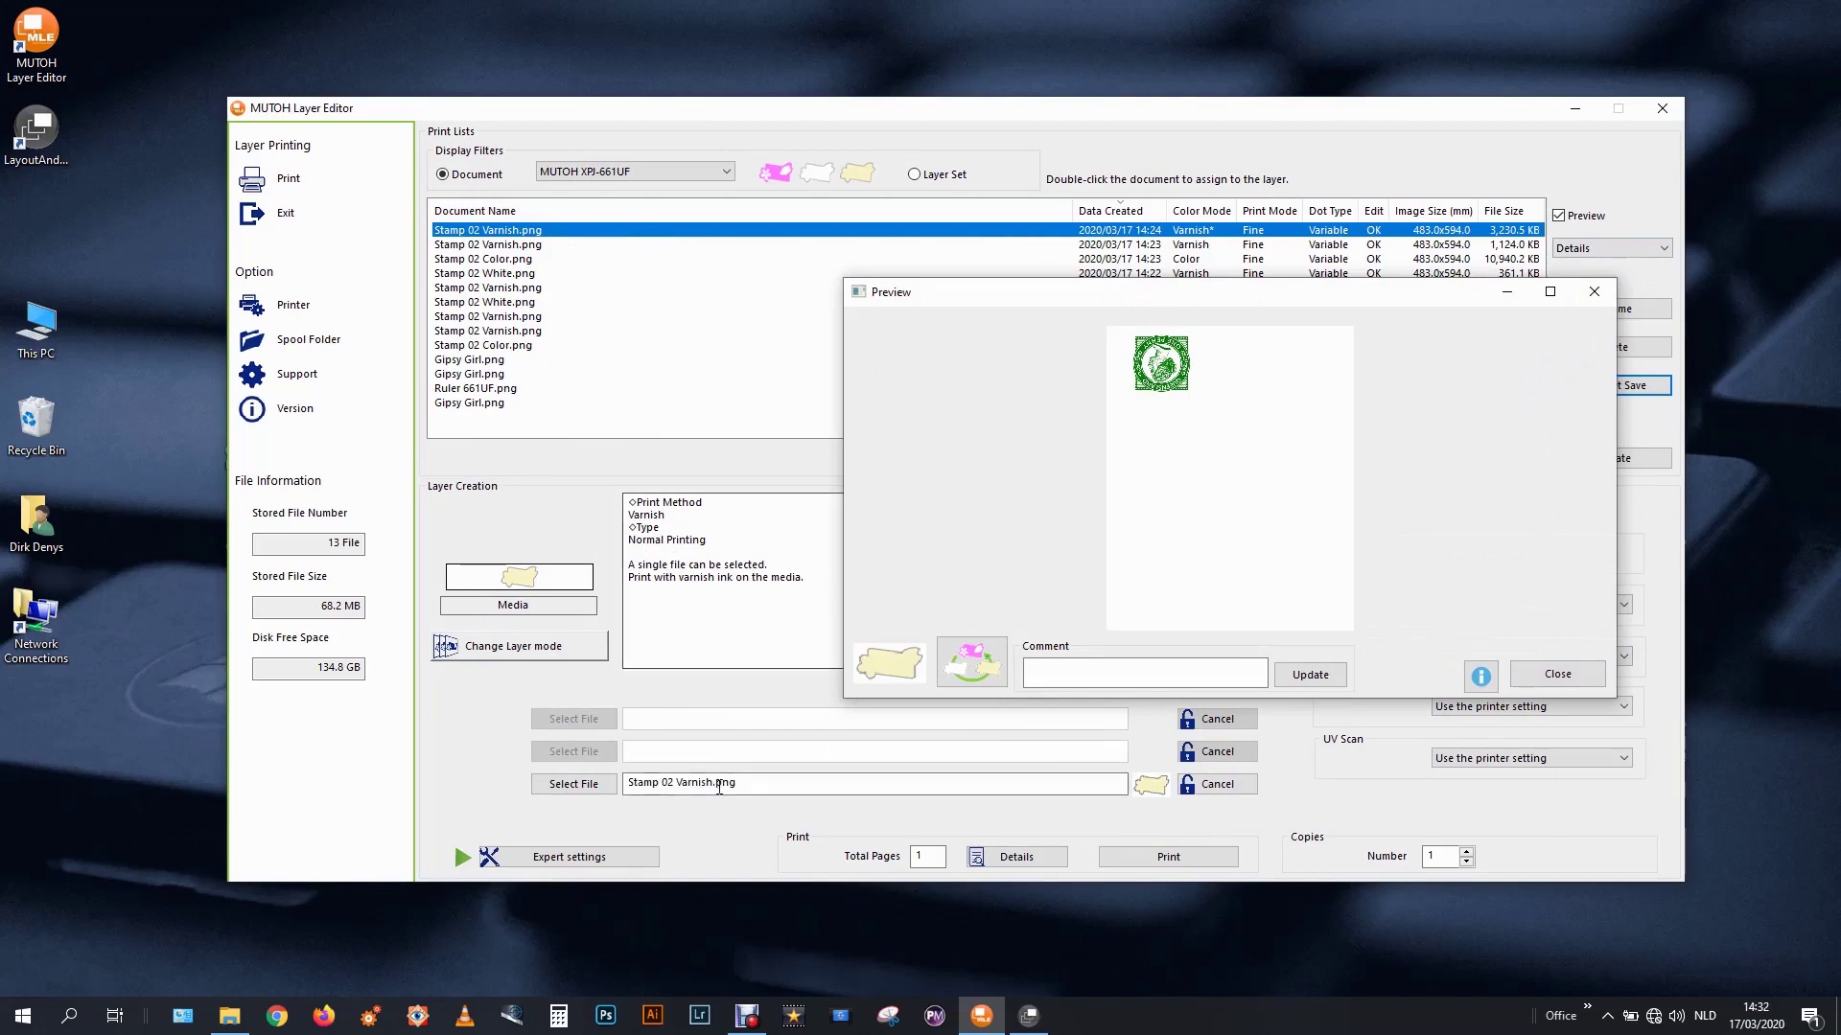
click(1551, 678)
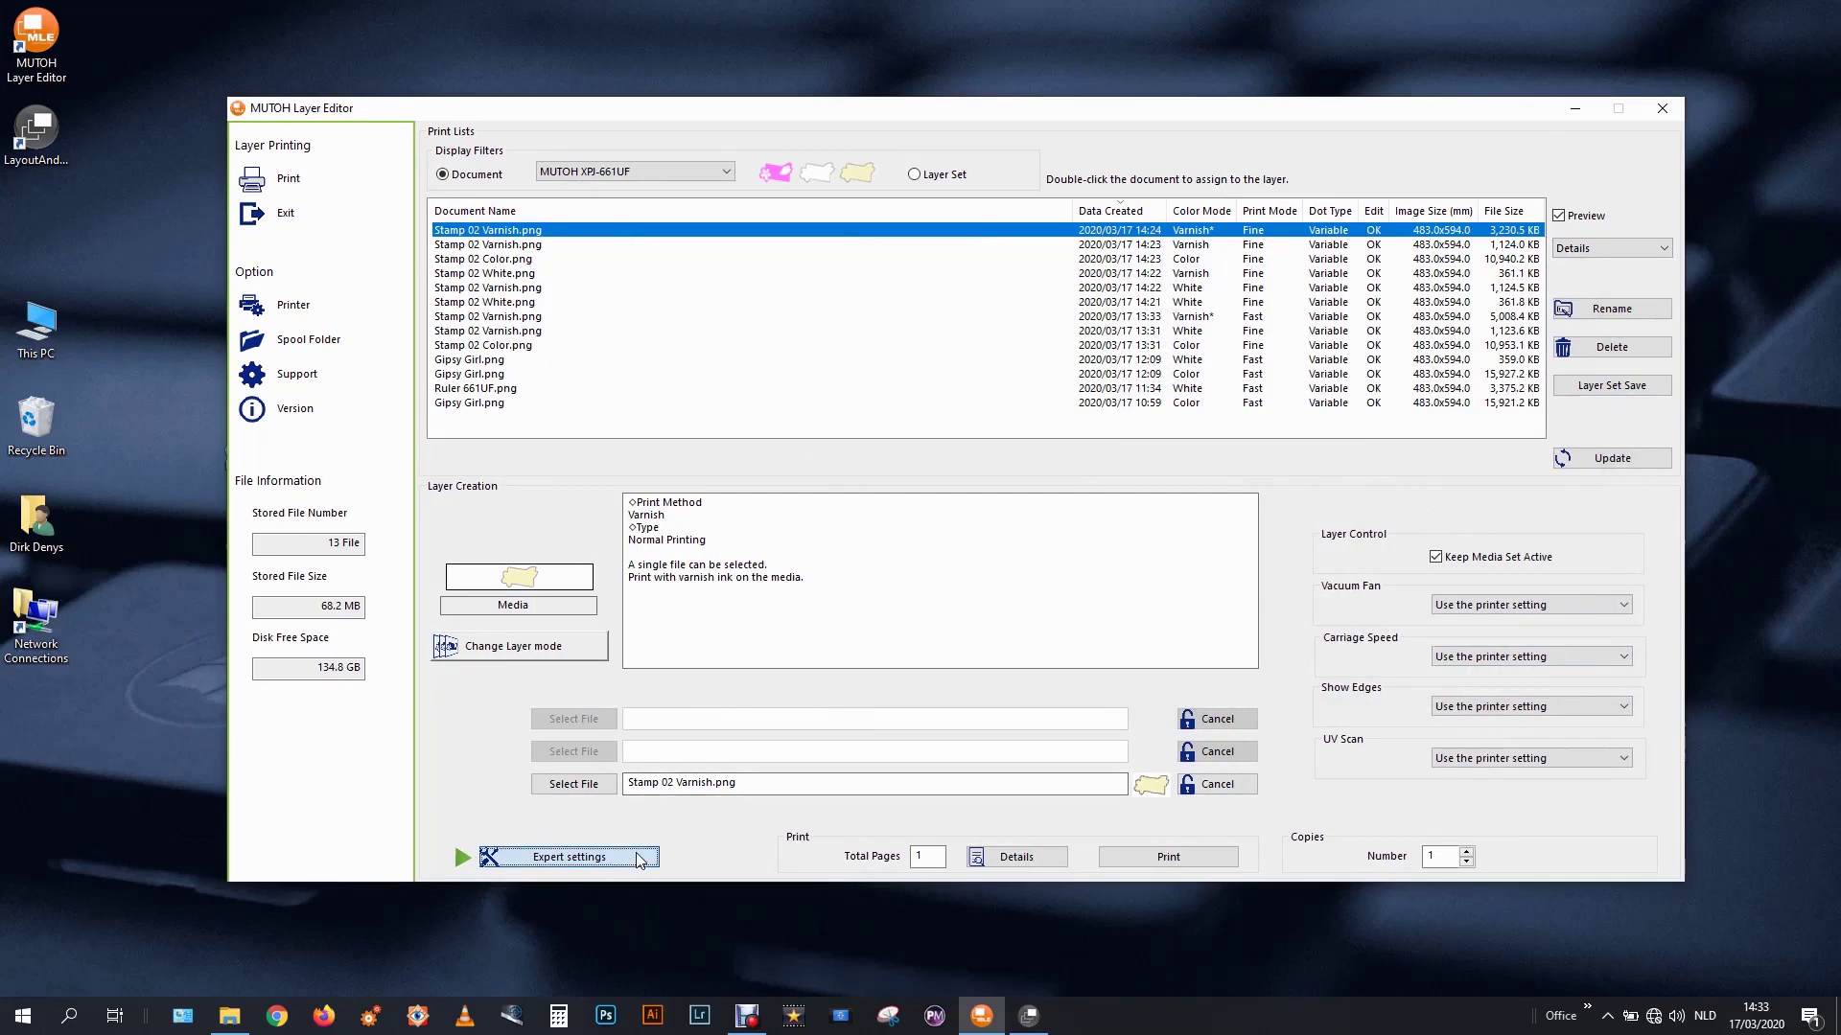
Set Bidirectional printing and enable UV control with UV-lamp curing while printing.
click(569, 856)
click(778, 267)
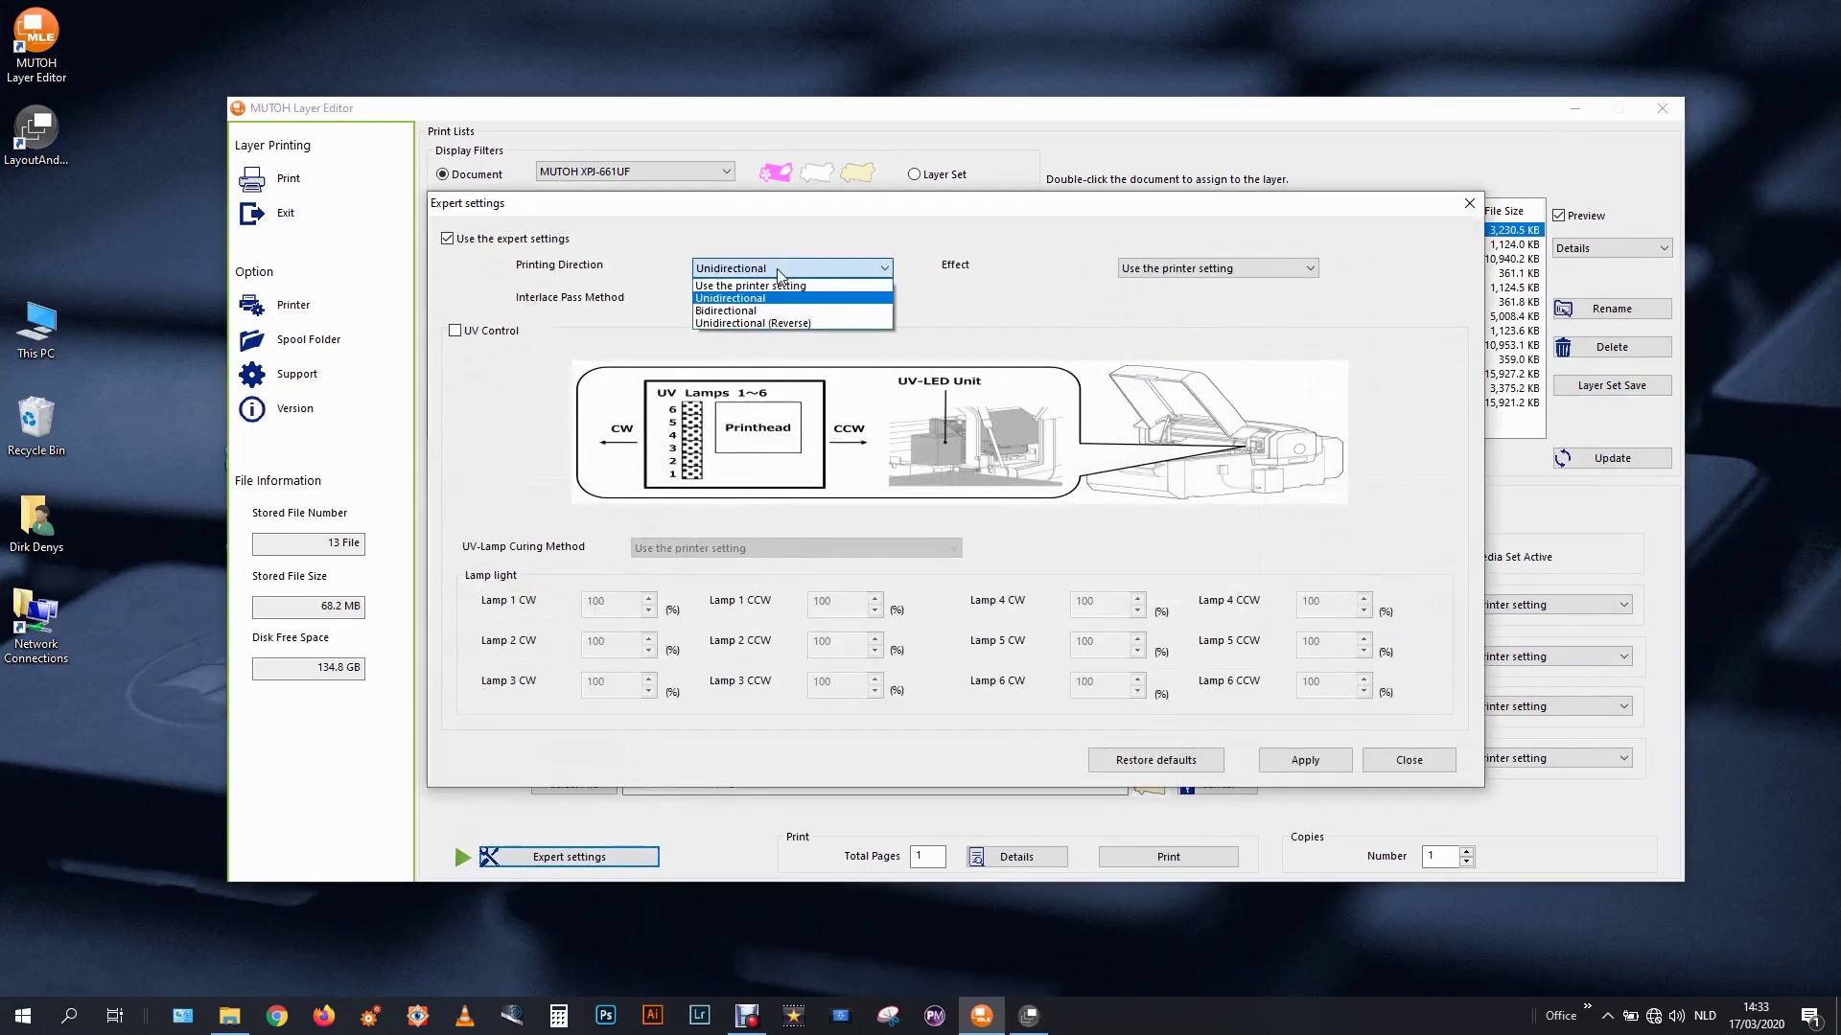
click(767, 305)
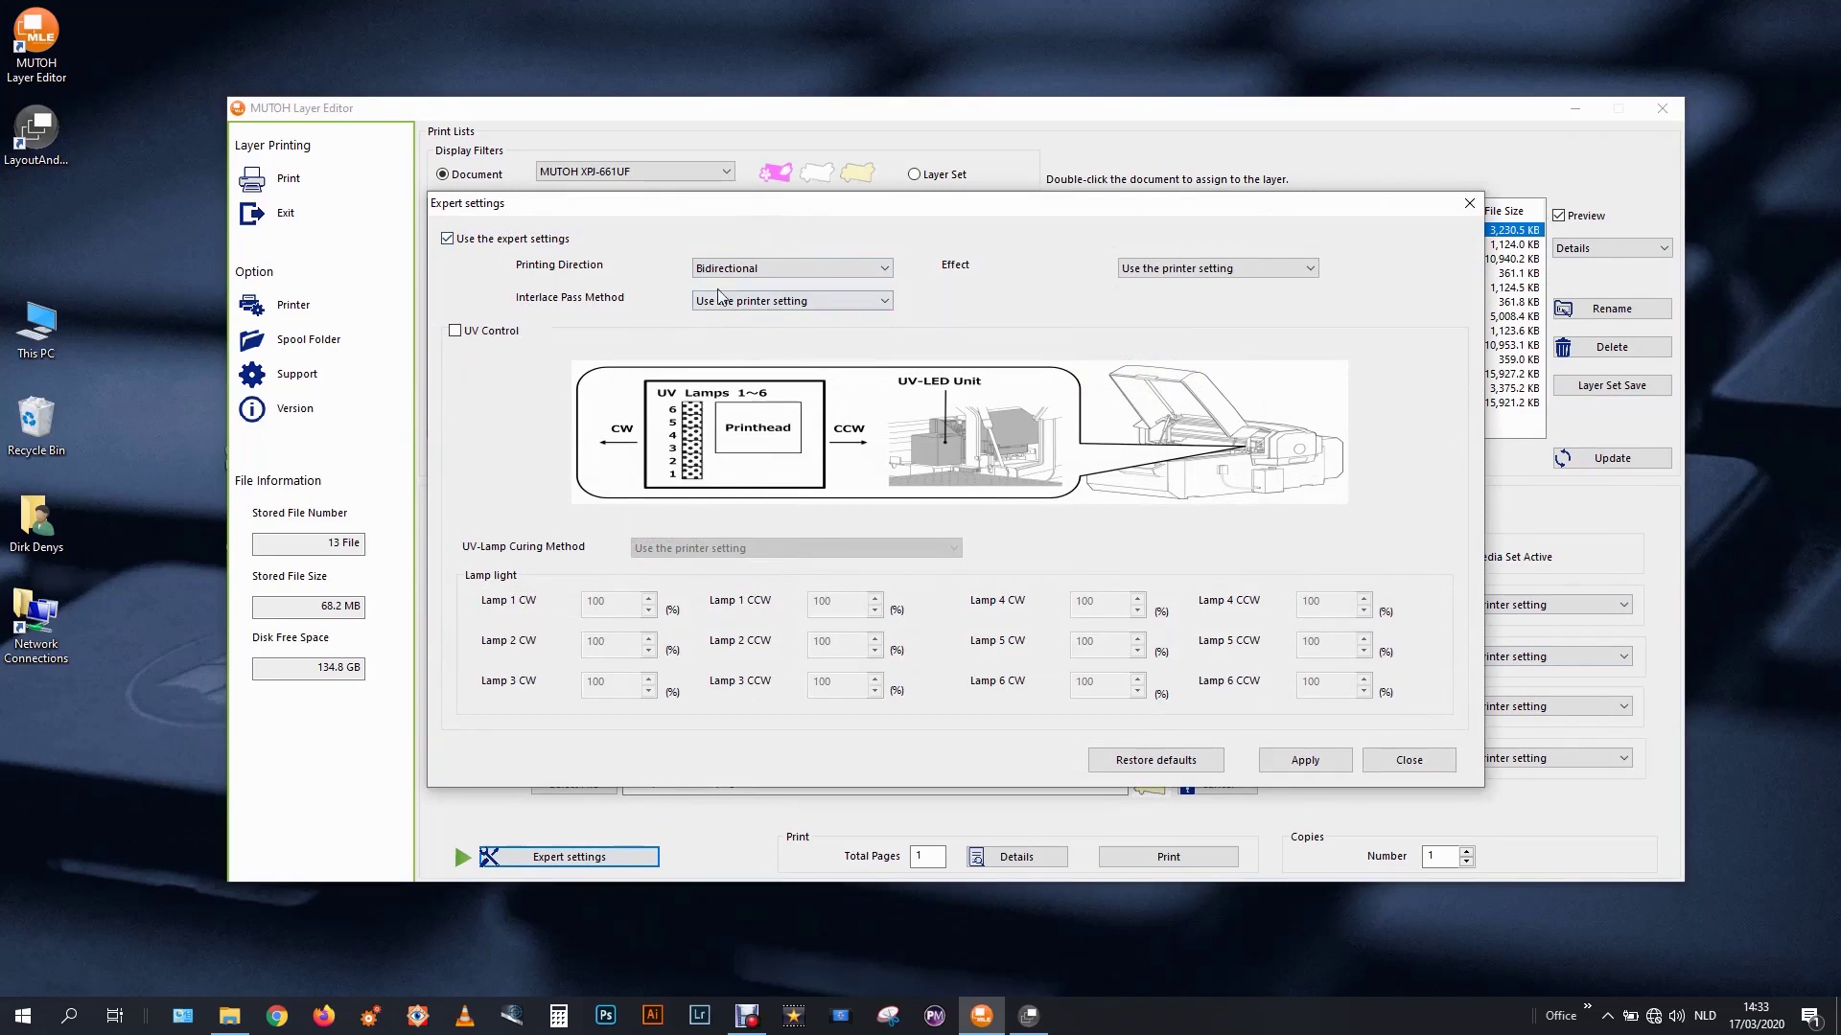
click(501, 331)
click(1020, 549)
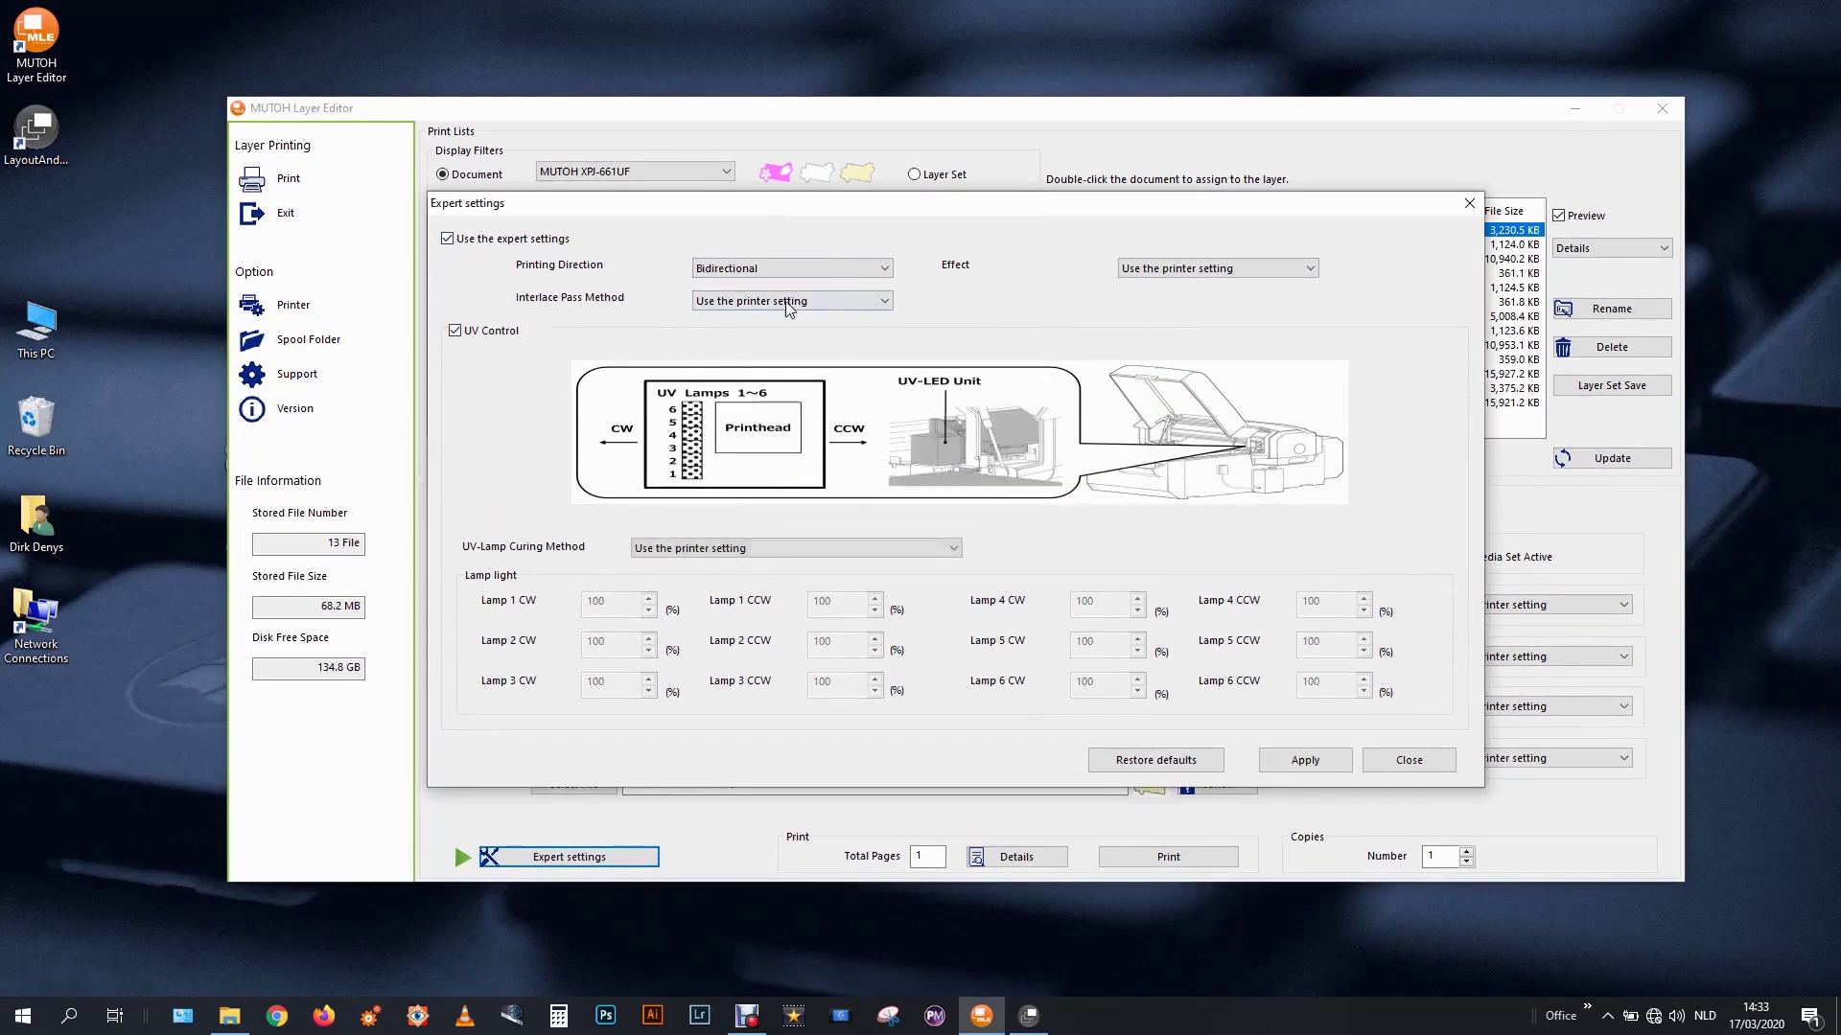
click(860, 550)
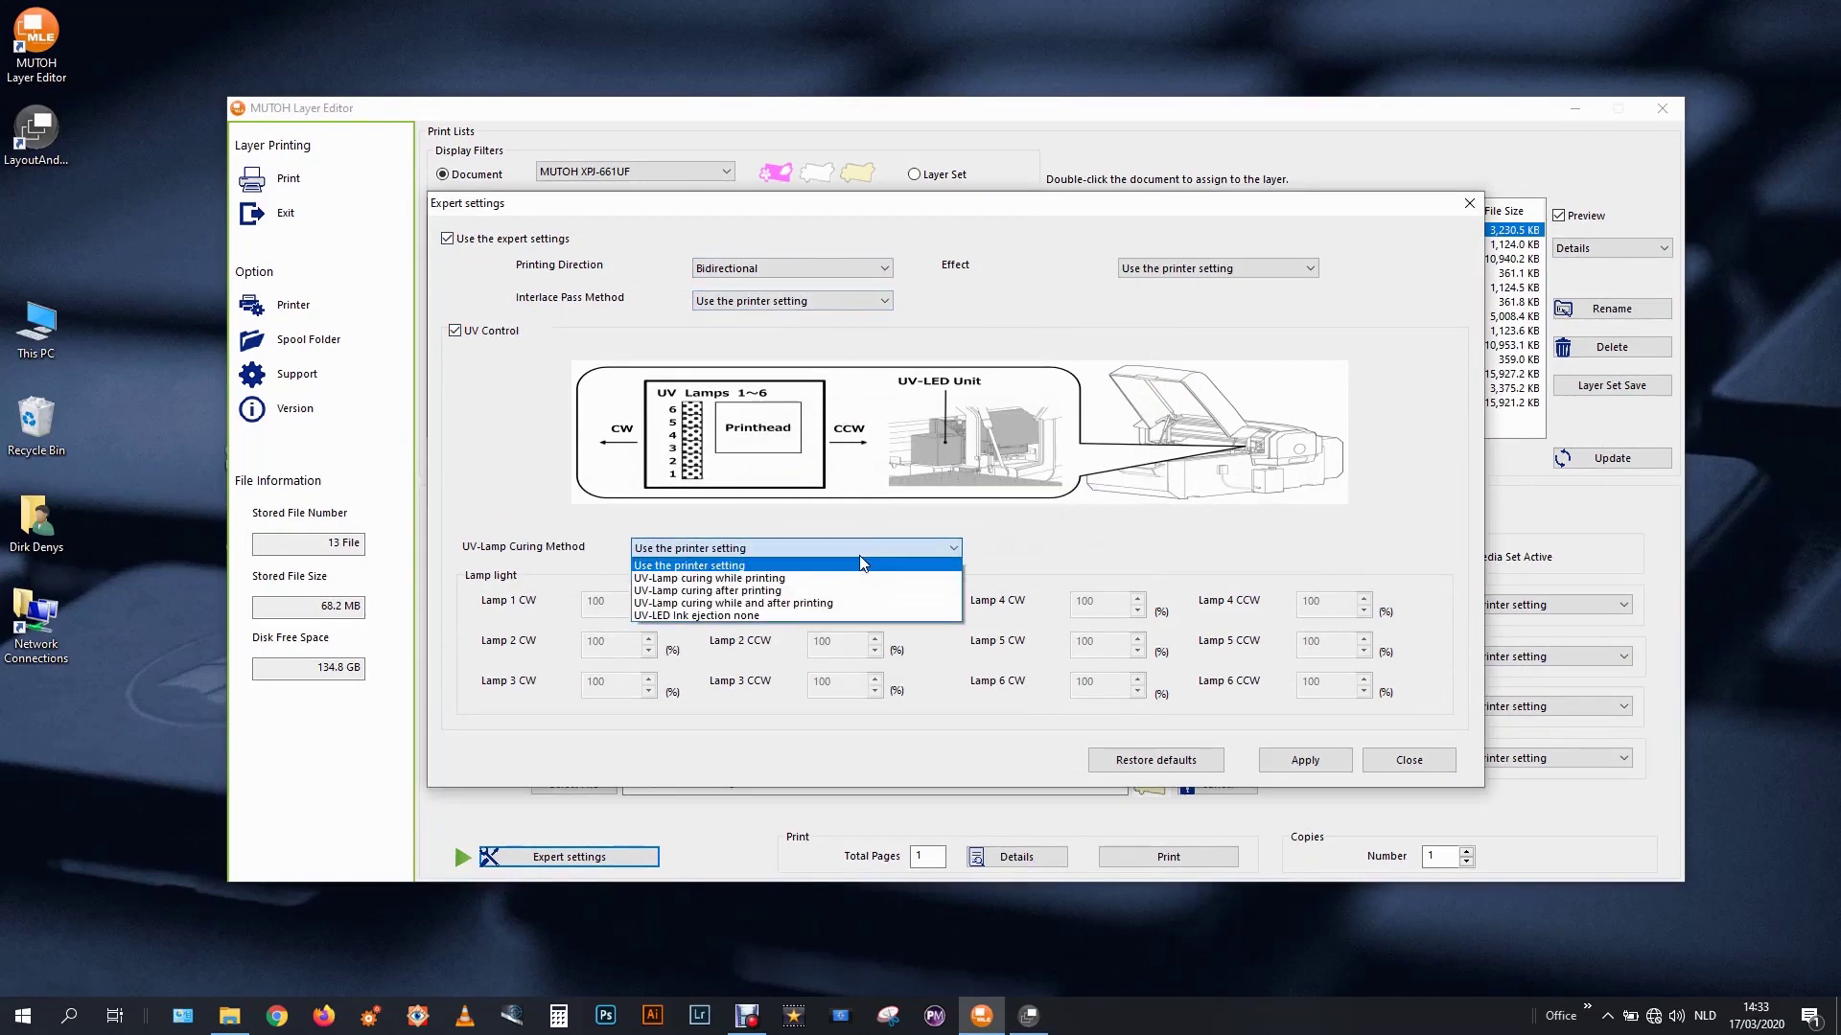
click(797, 578)
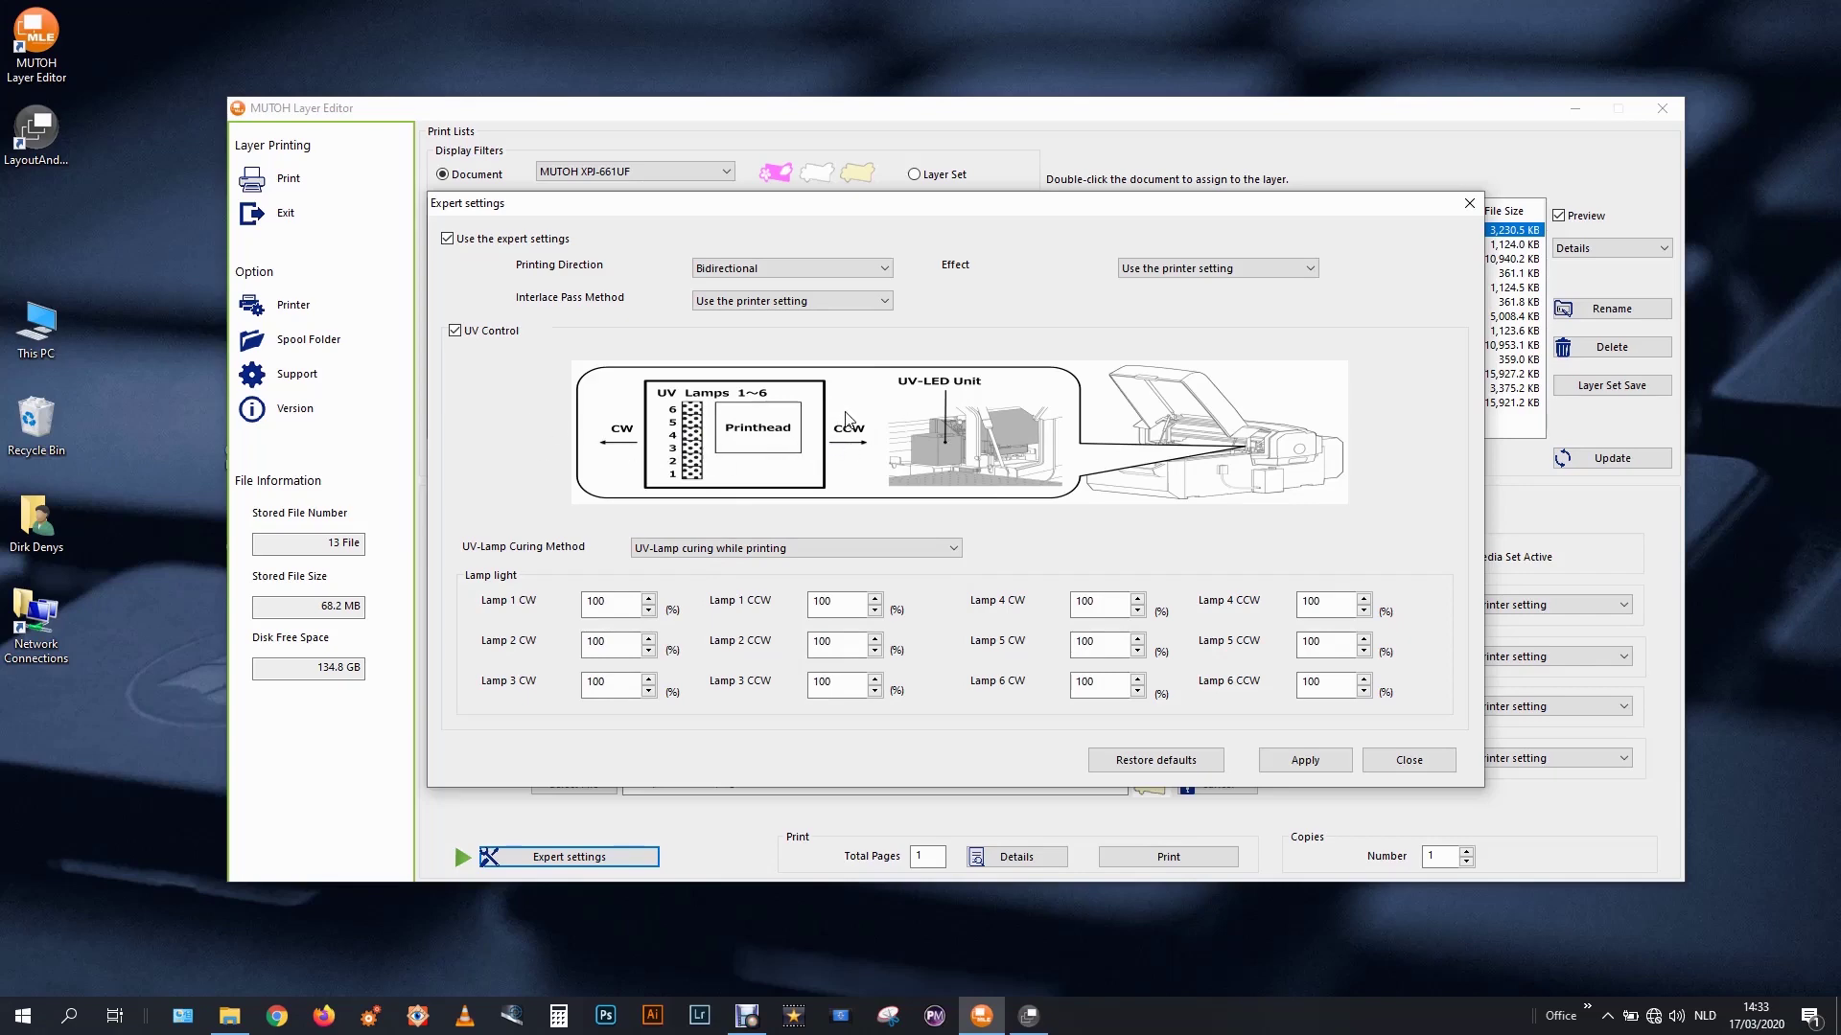
Set lamp 2 to 15 and lamps 3–6 to 4 in both directions, then apply the expert settings.
double_click(607, 640)
text(15)
double_click(834, 642)
text(15)
double_click(624, 684)
text(4)
double_click(834, 683)
text(4)
double_click(1093, 603)
text(4)
double_click(1331, 602)
text(4)
double_click(1331, 643)
text(4)
double_click(1107, 643)
text(4)
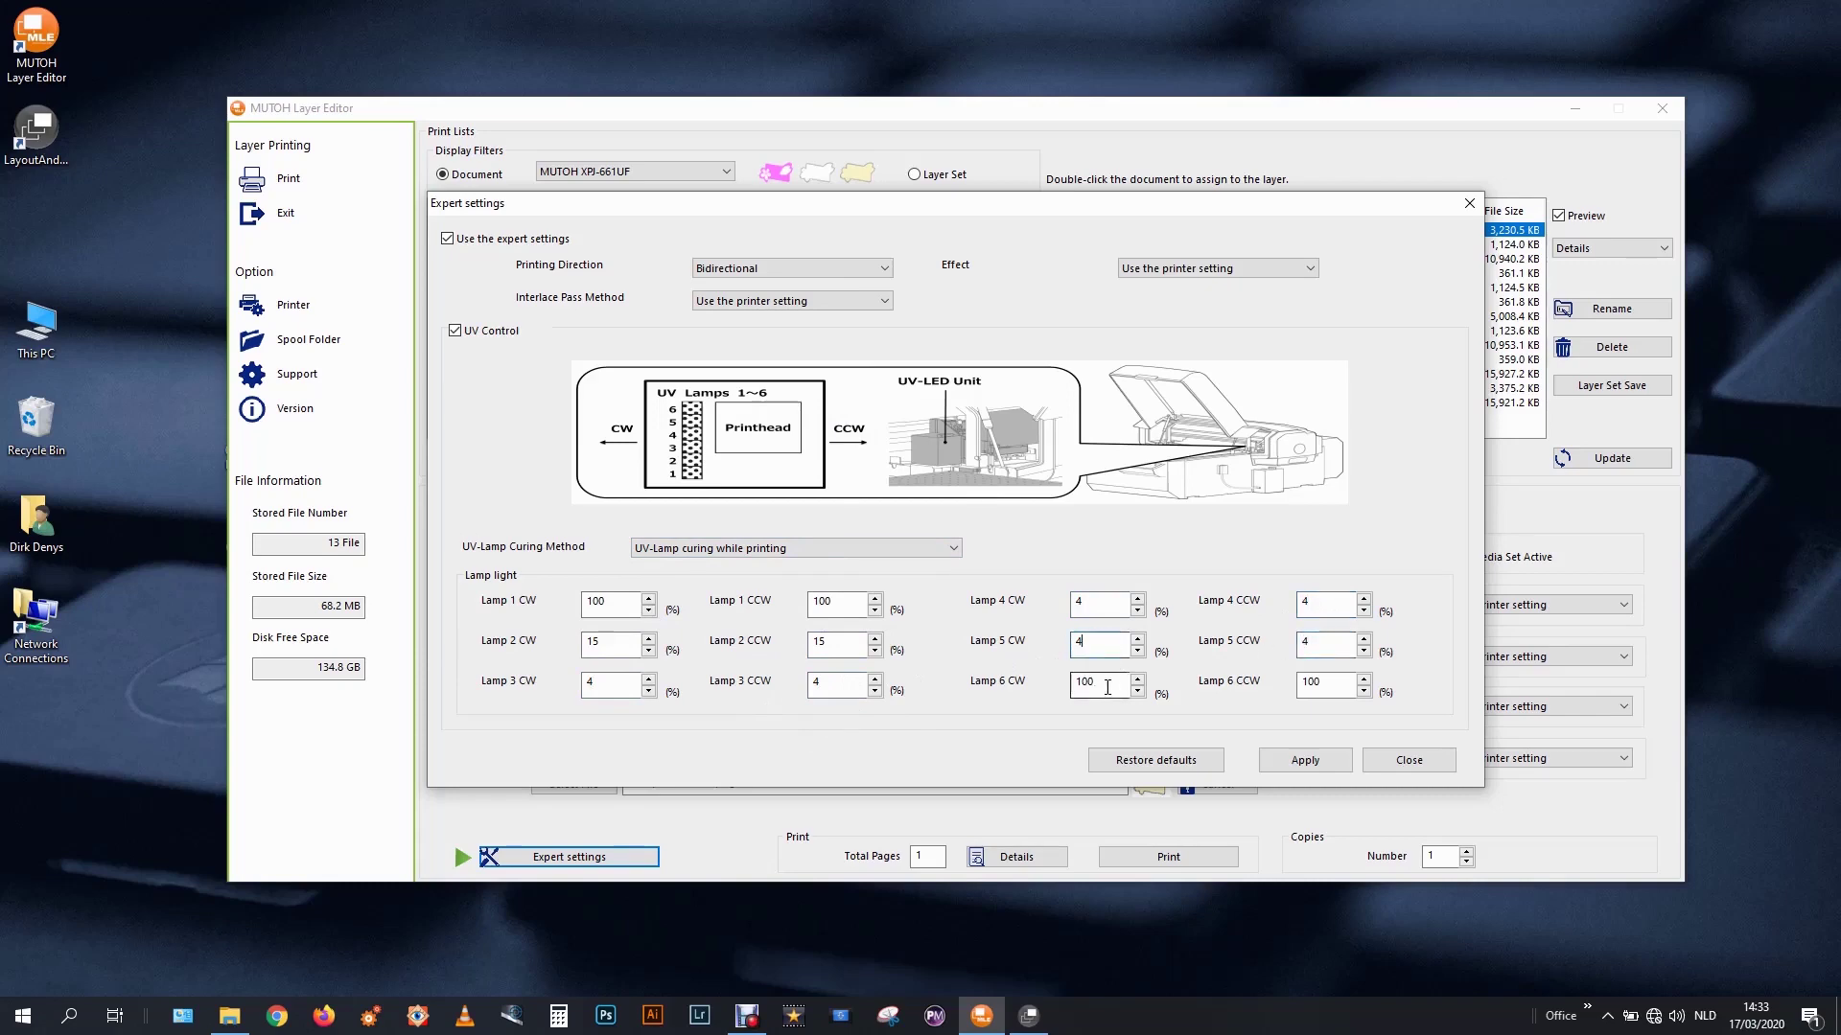
double_click(1107, 687)
text(4)
double_click(1328, 682)
text(4)
click(1324, 640)
click(1302, 760)
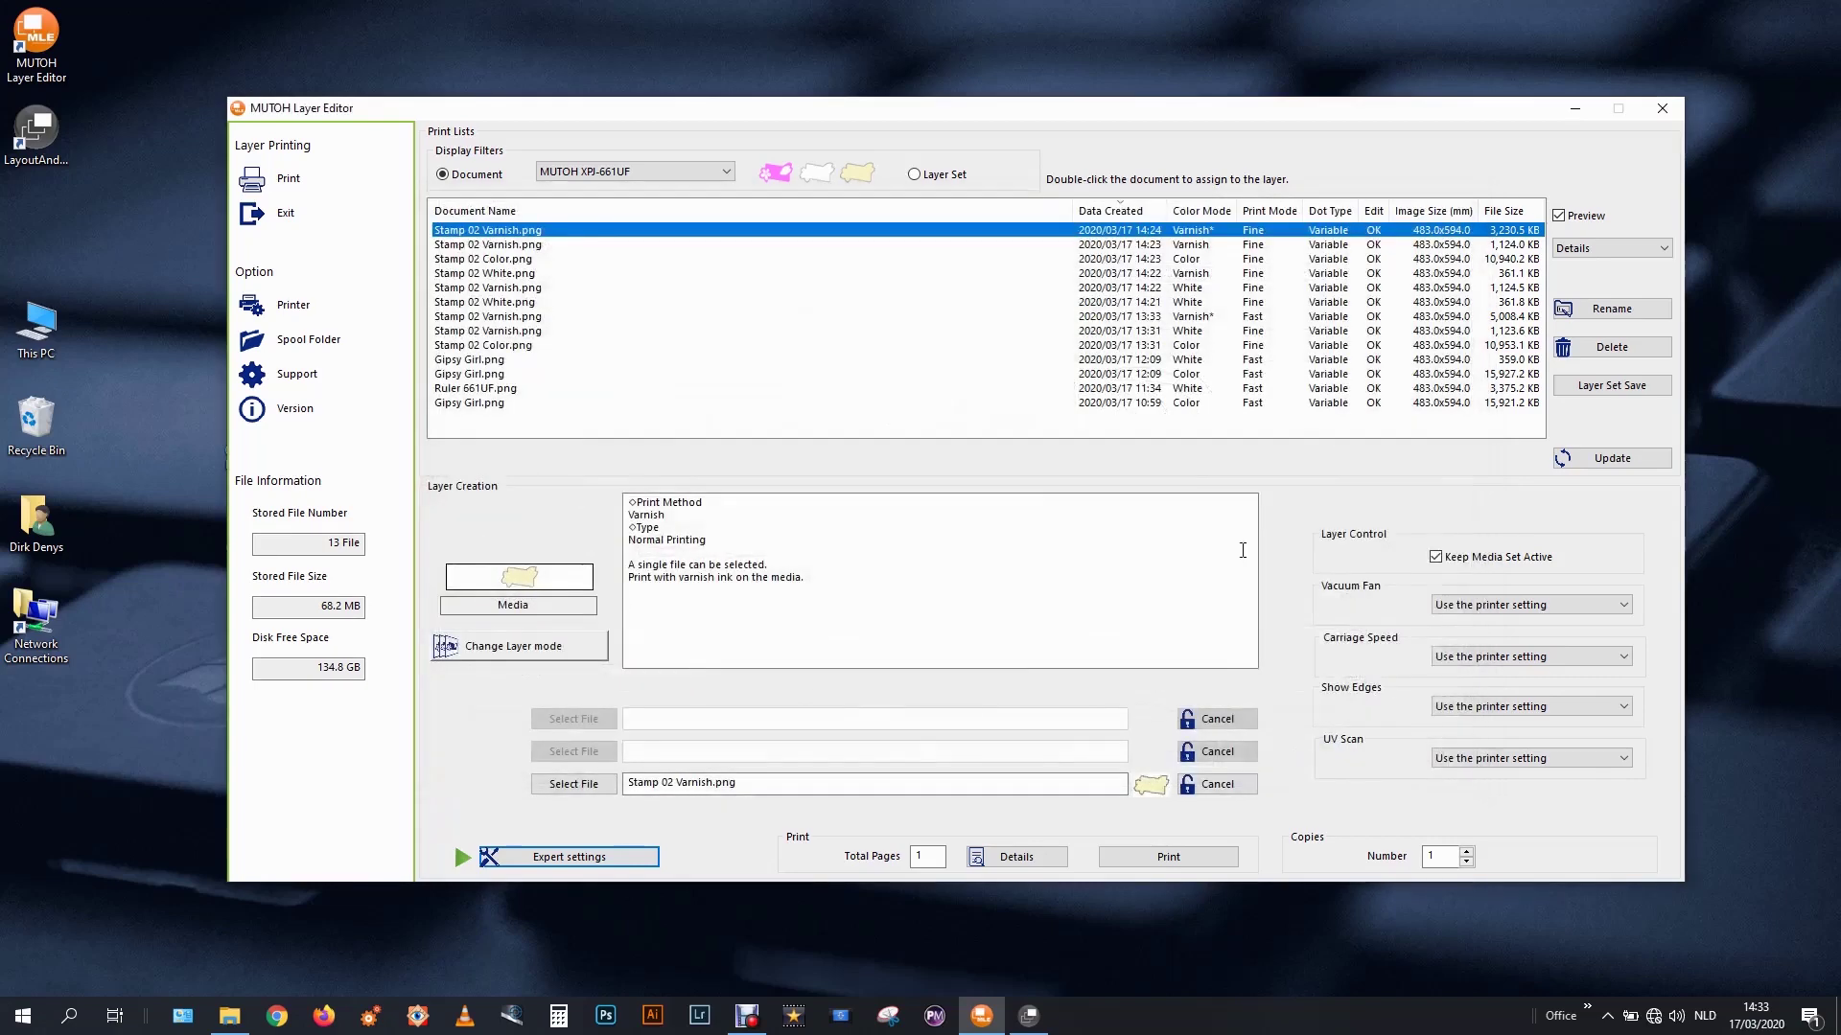
Save set 'Queen Stamp D Glossy Varnish' with expert settings and turn off file previews.
click(1618, 388)
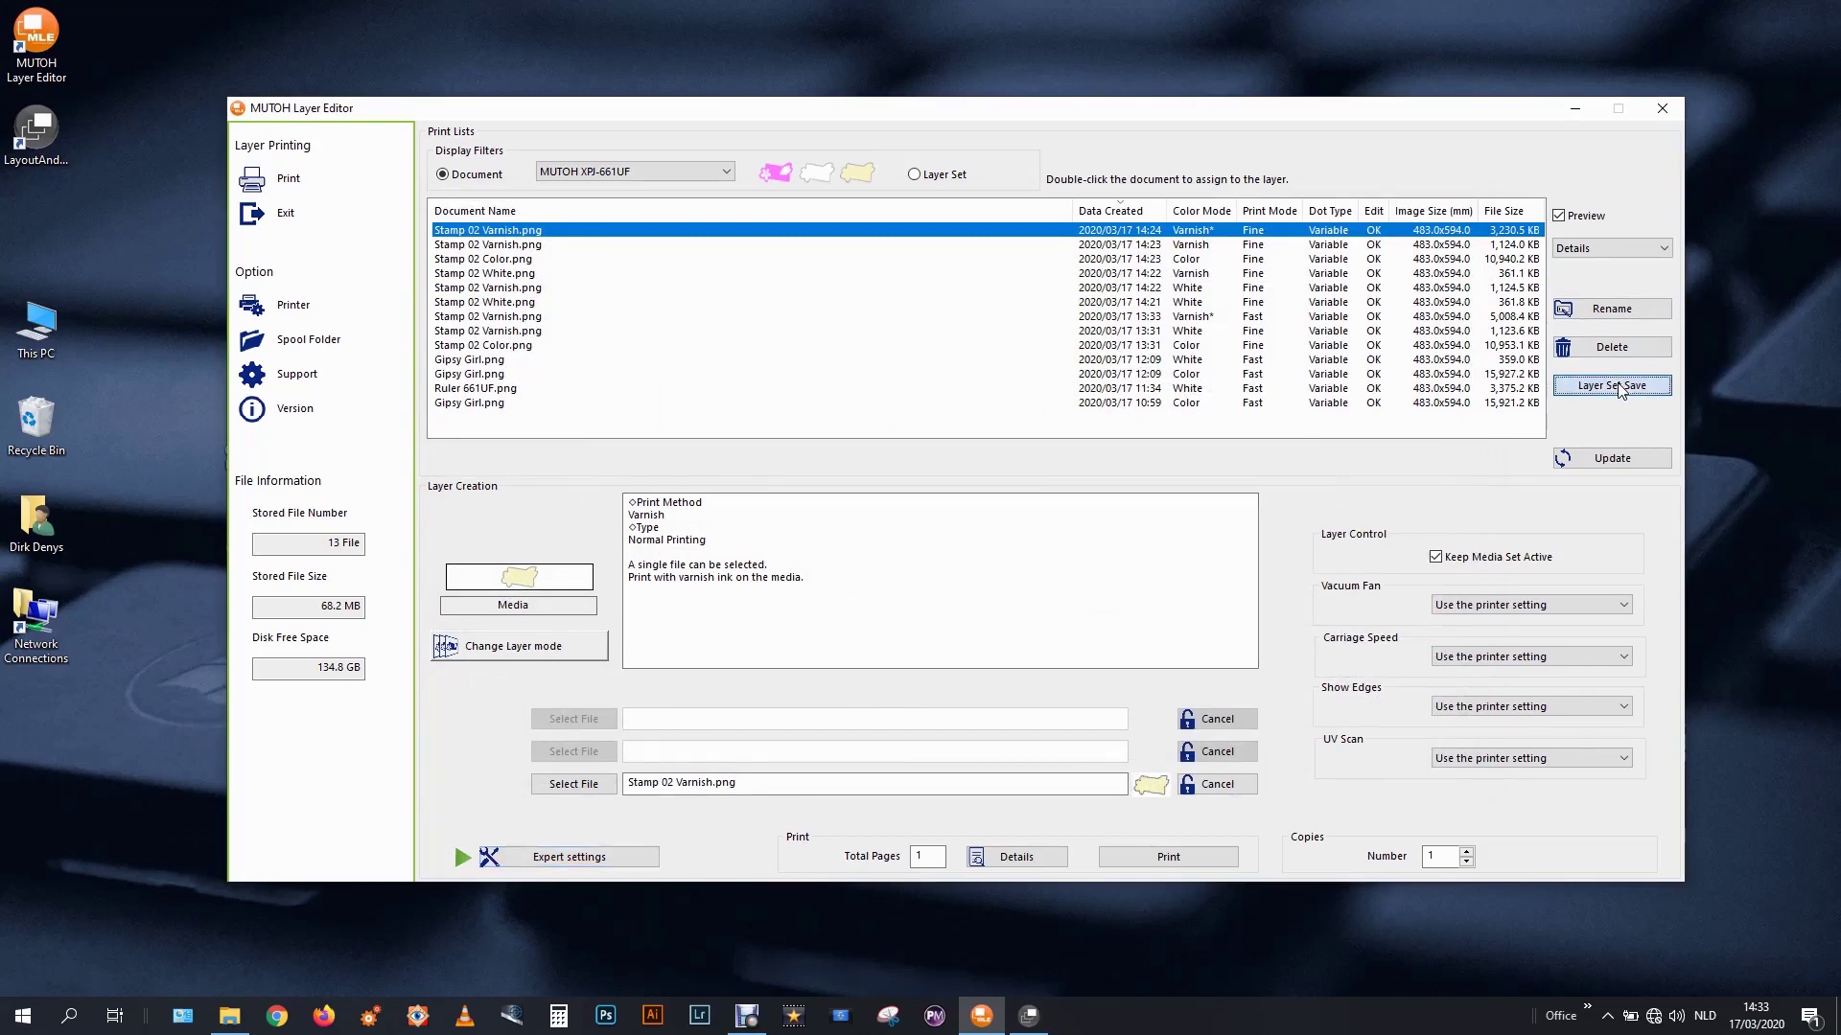
text(Qu)
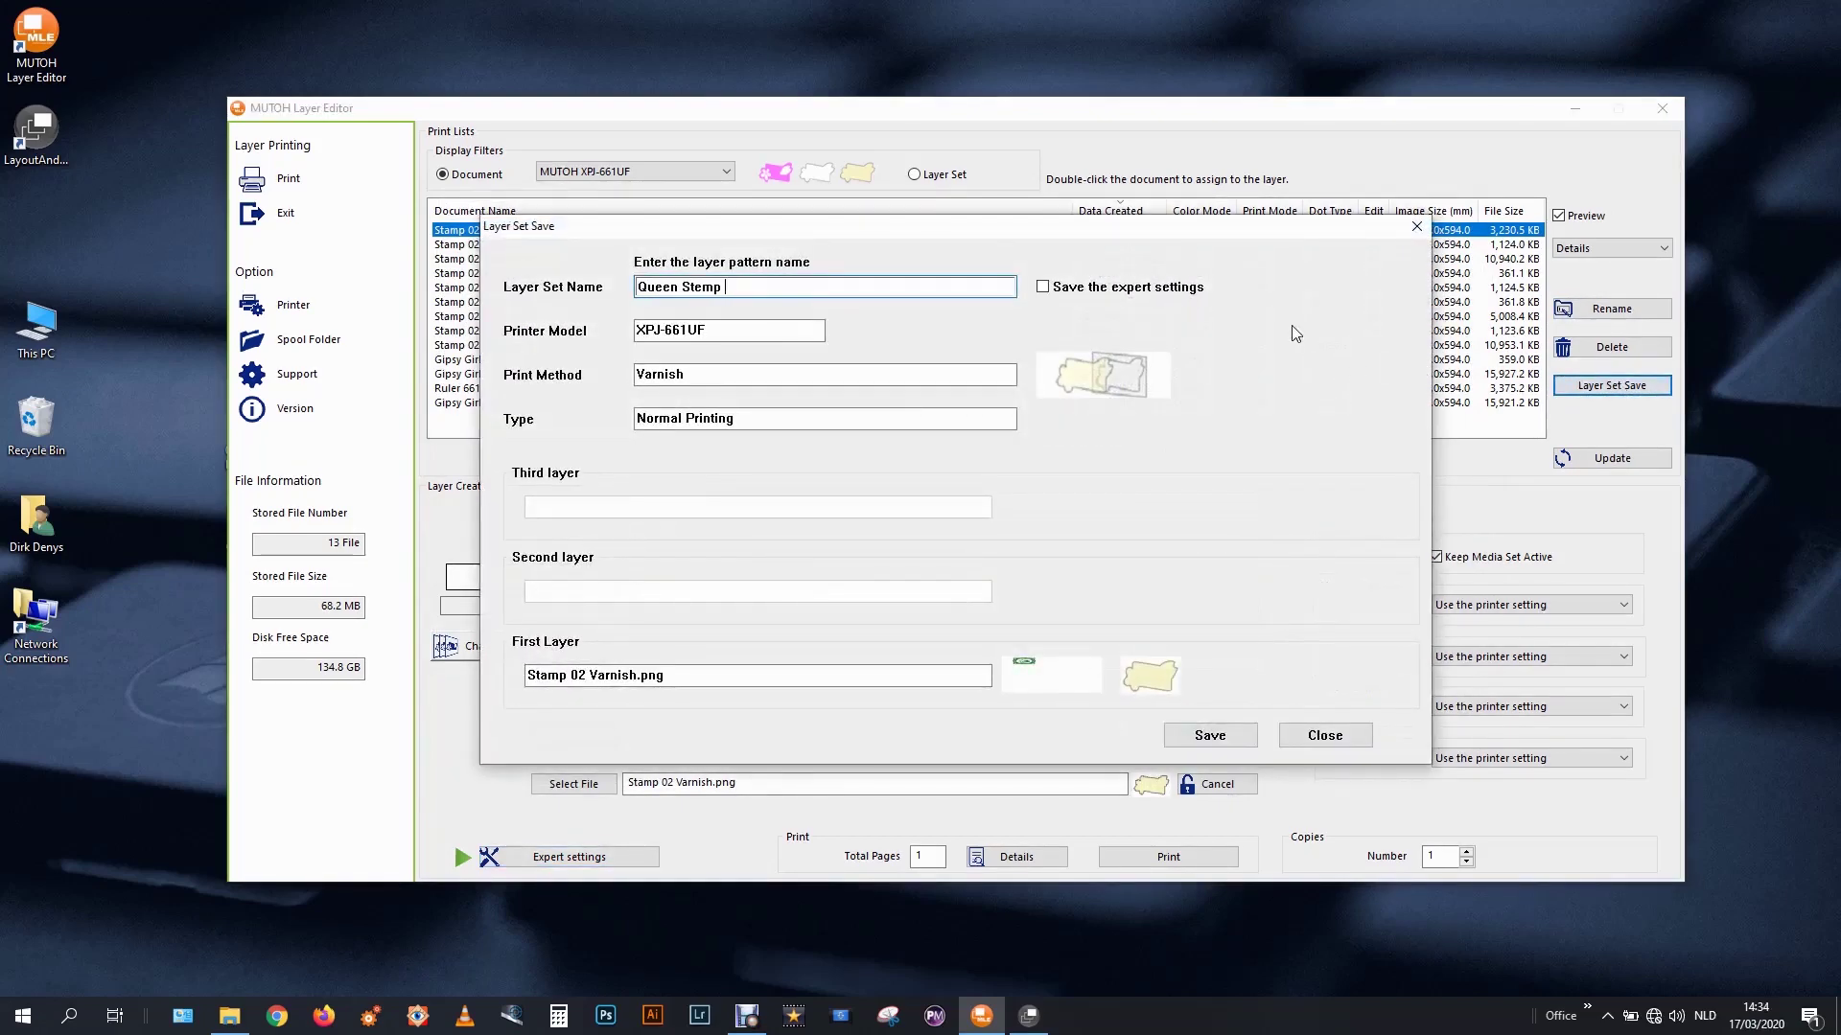
text(een Ste)
key(BackSpace)
text(amp D Glossy Varnish)
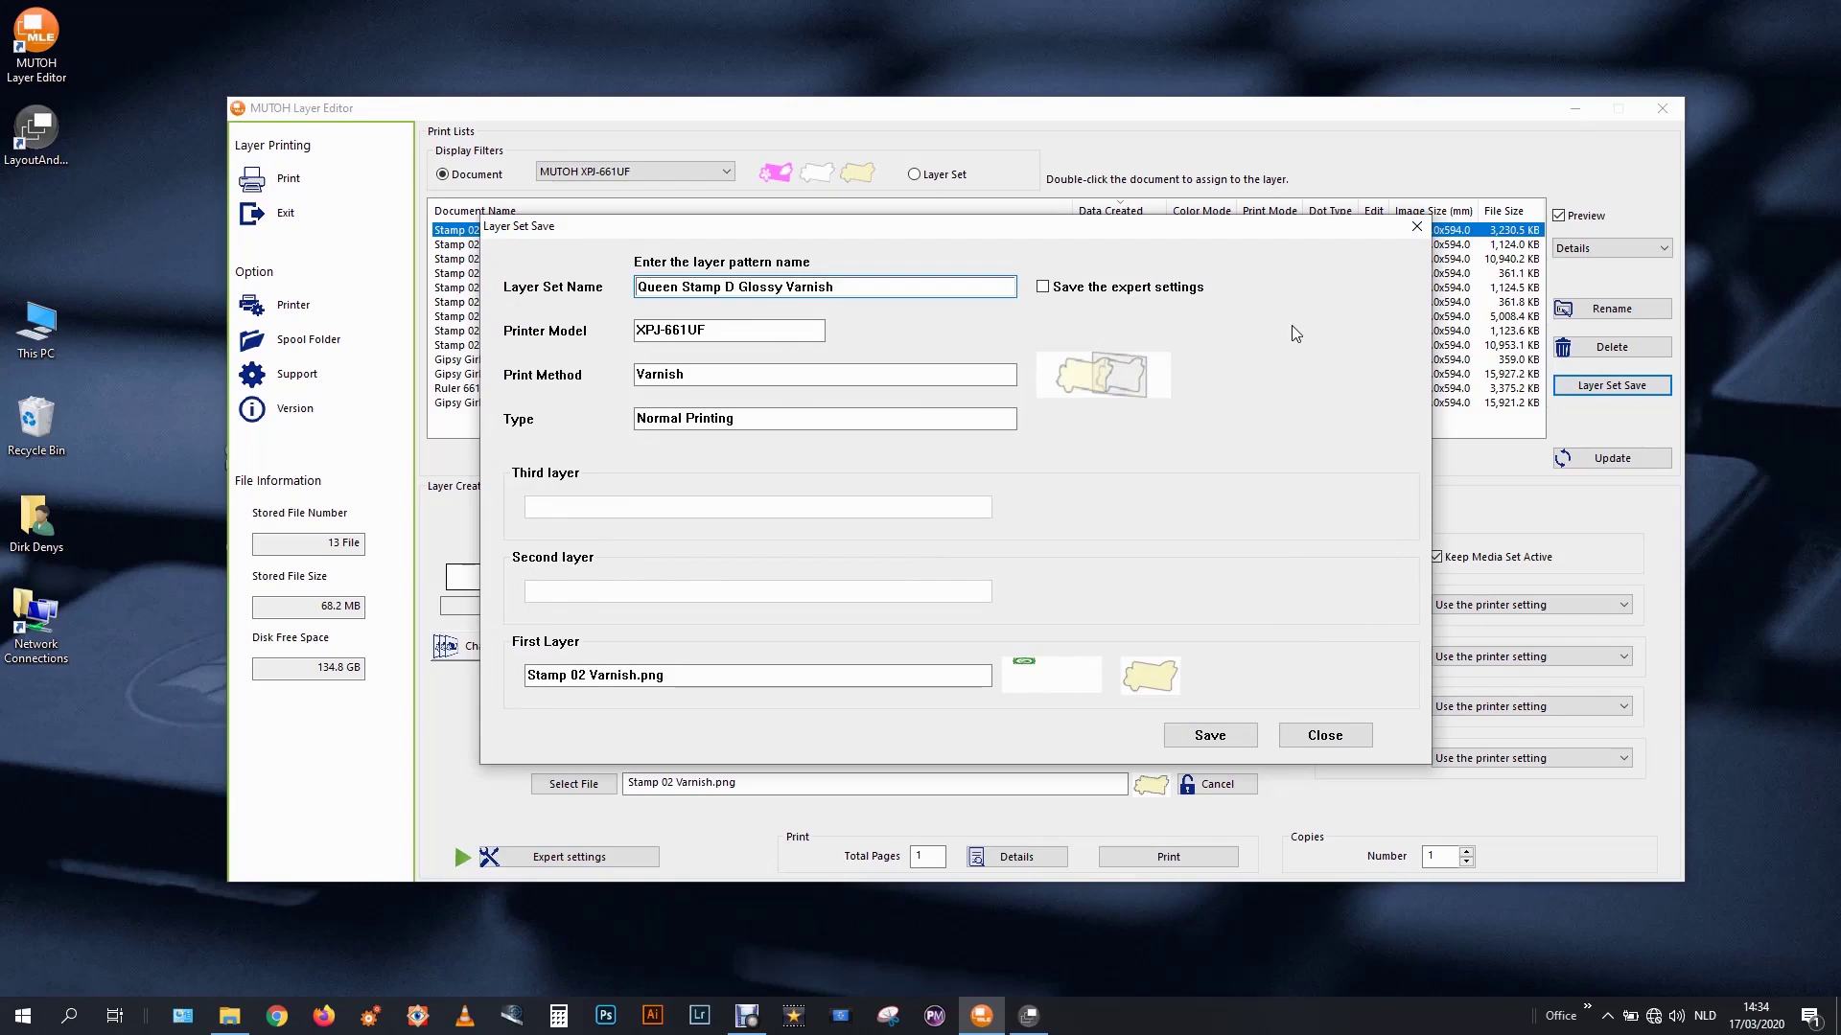
click(1045, 287)
click(1237, 735)
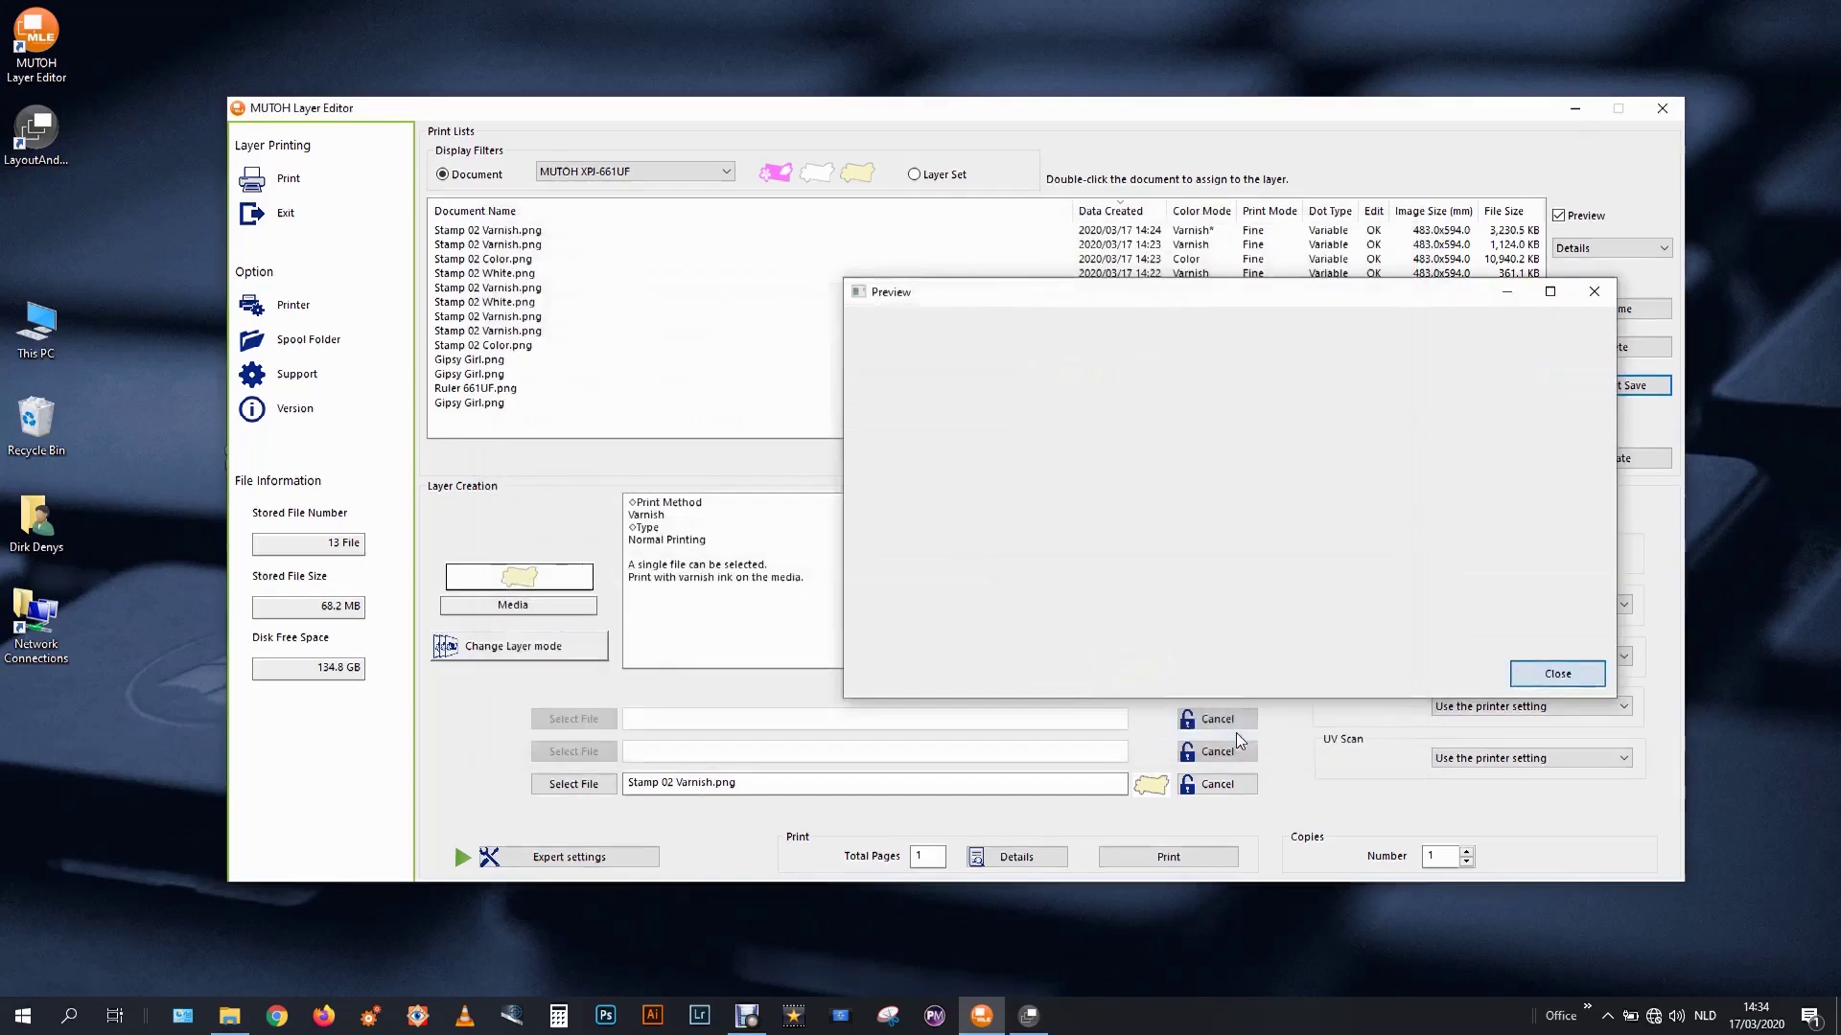
click(1580, 676)
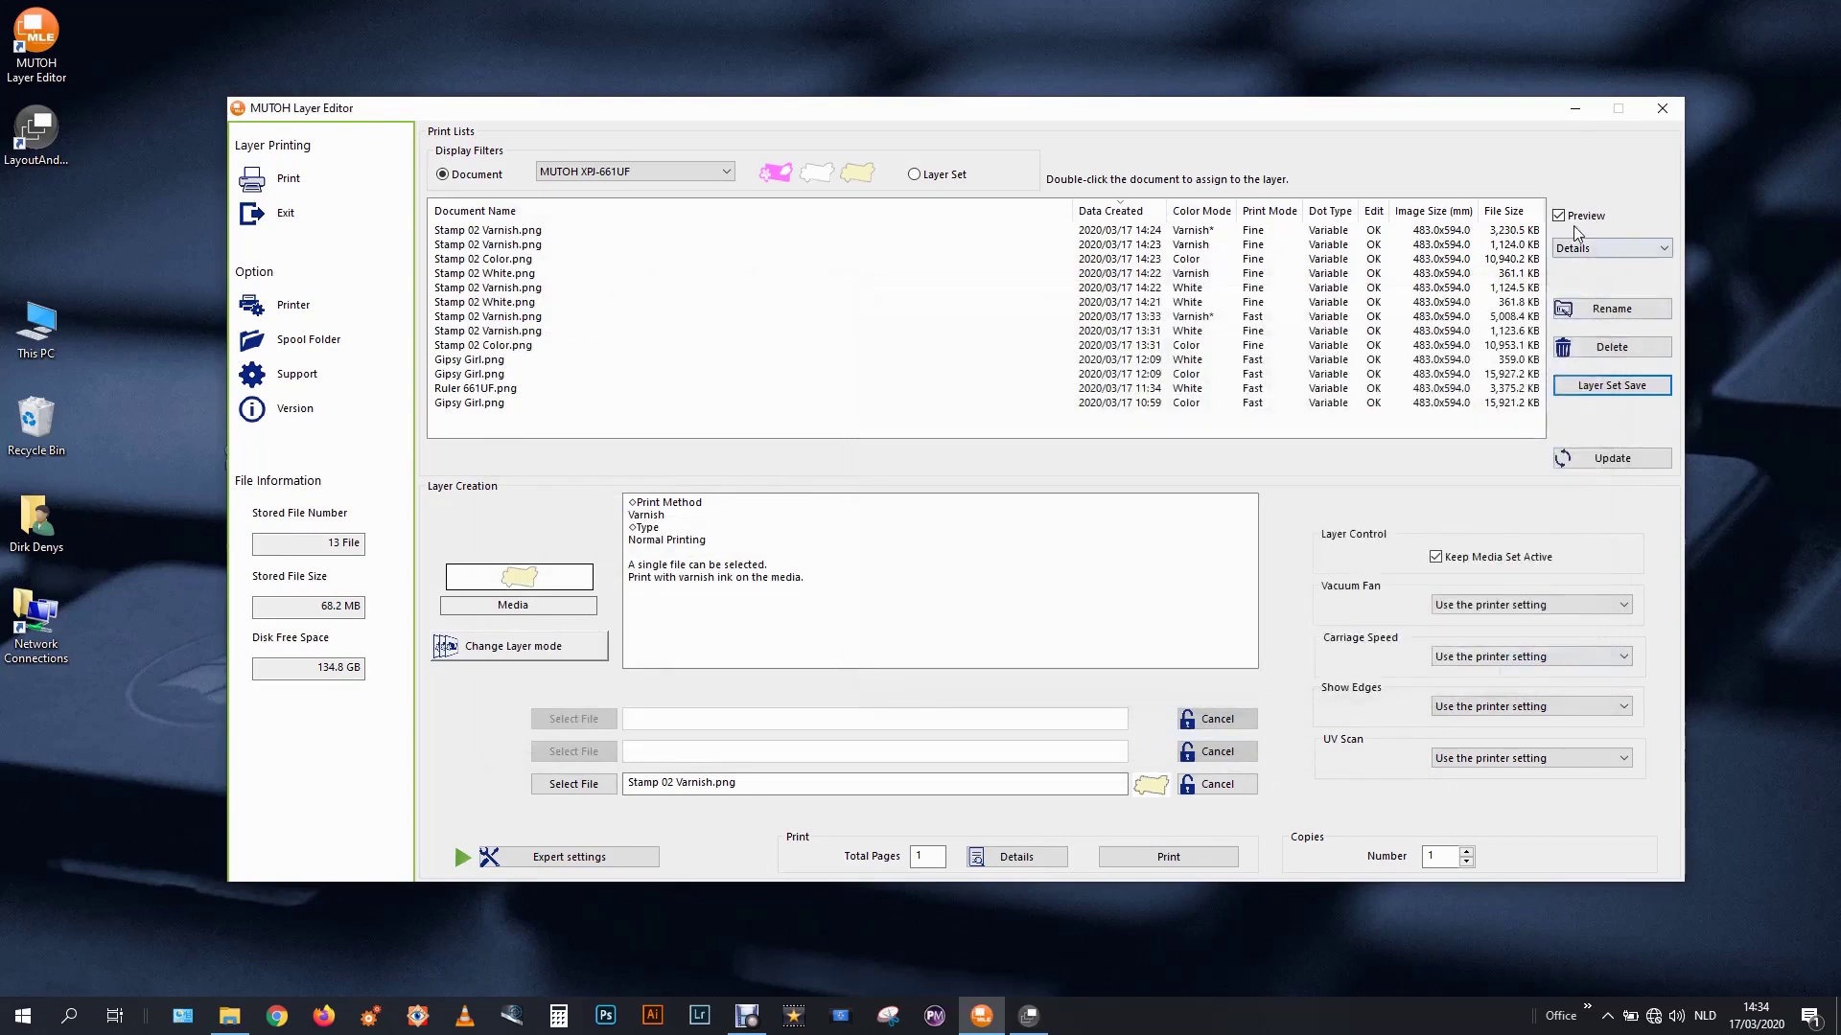
click(1574, 216)
List the saved layer sets, load Queen Stamp A White-Varnish Underground 1, and review its expert settings.
click(915, 177)
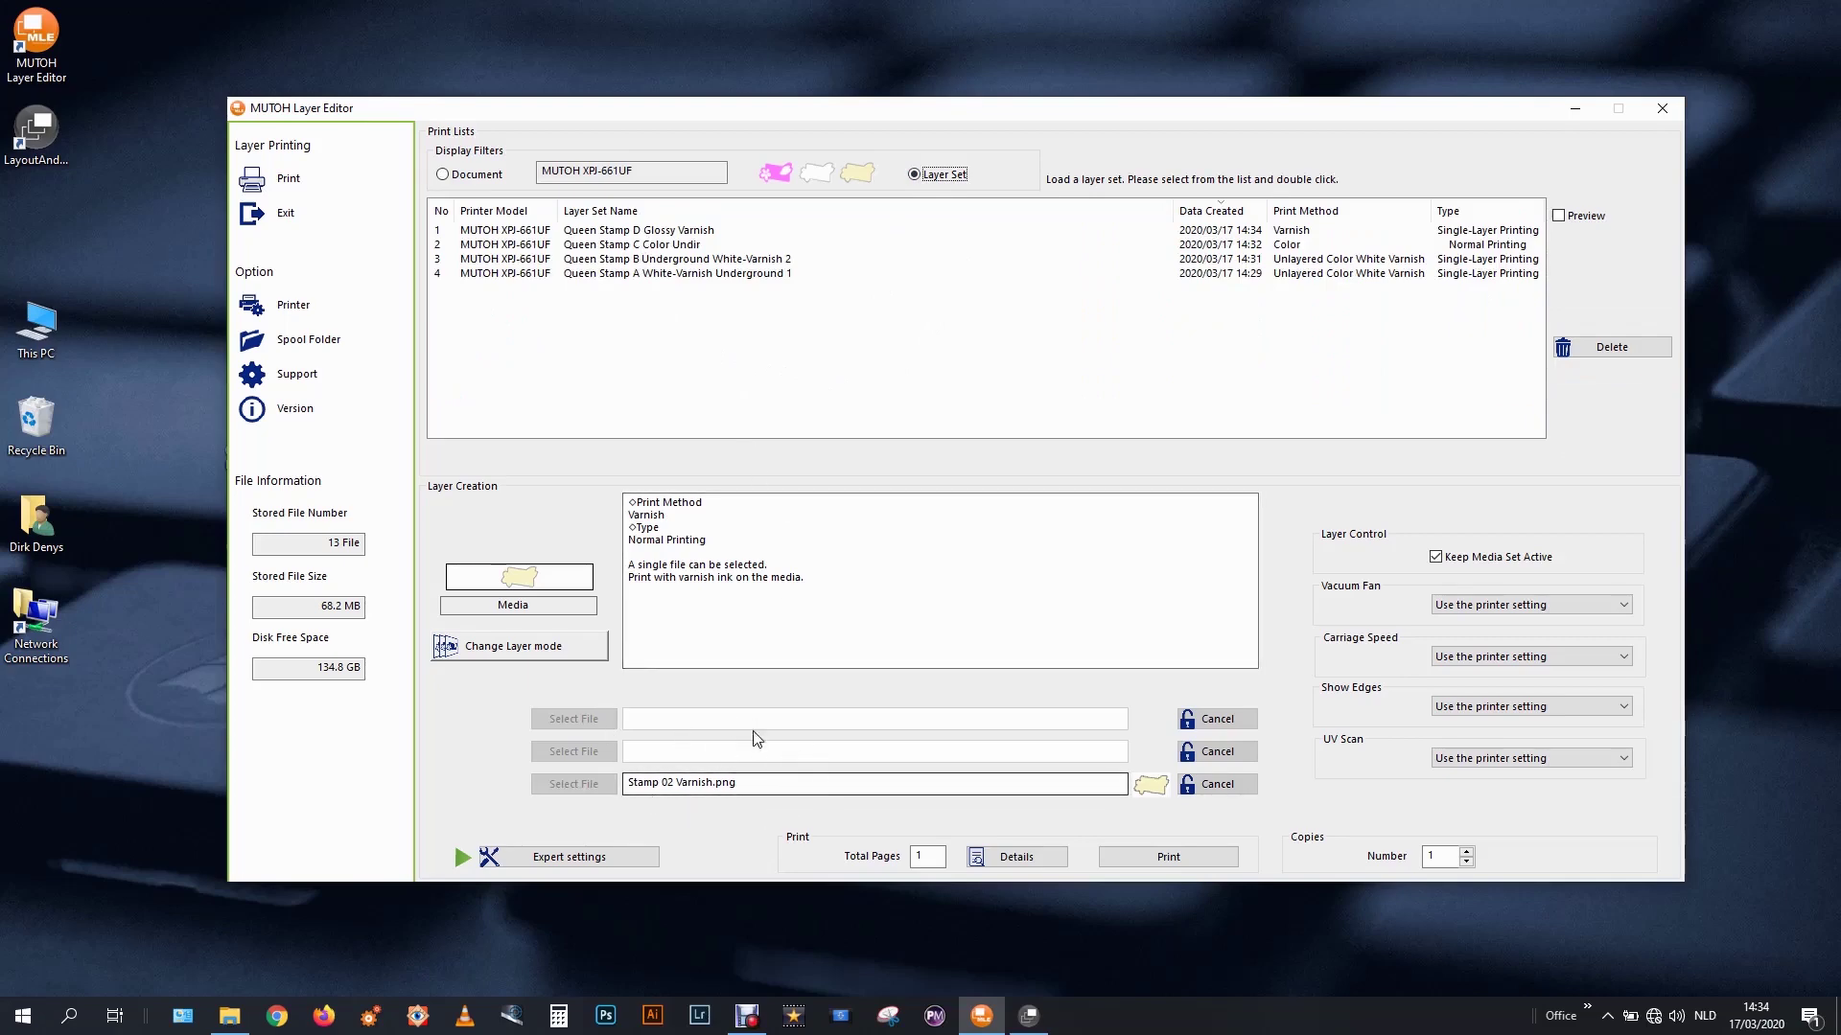
double_click(702, 275)
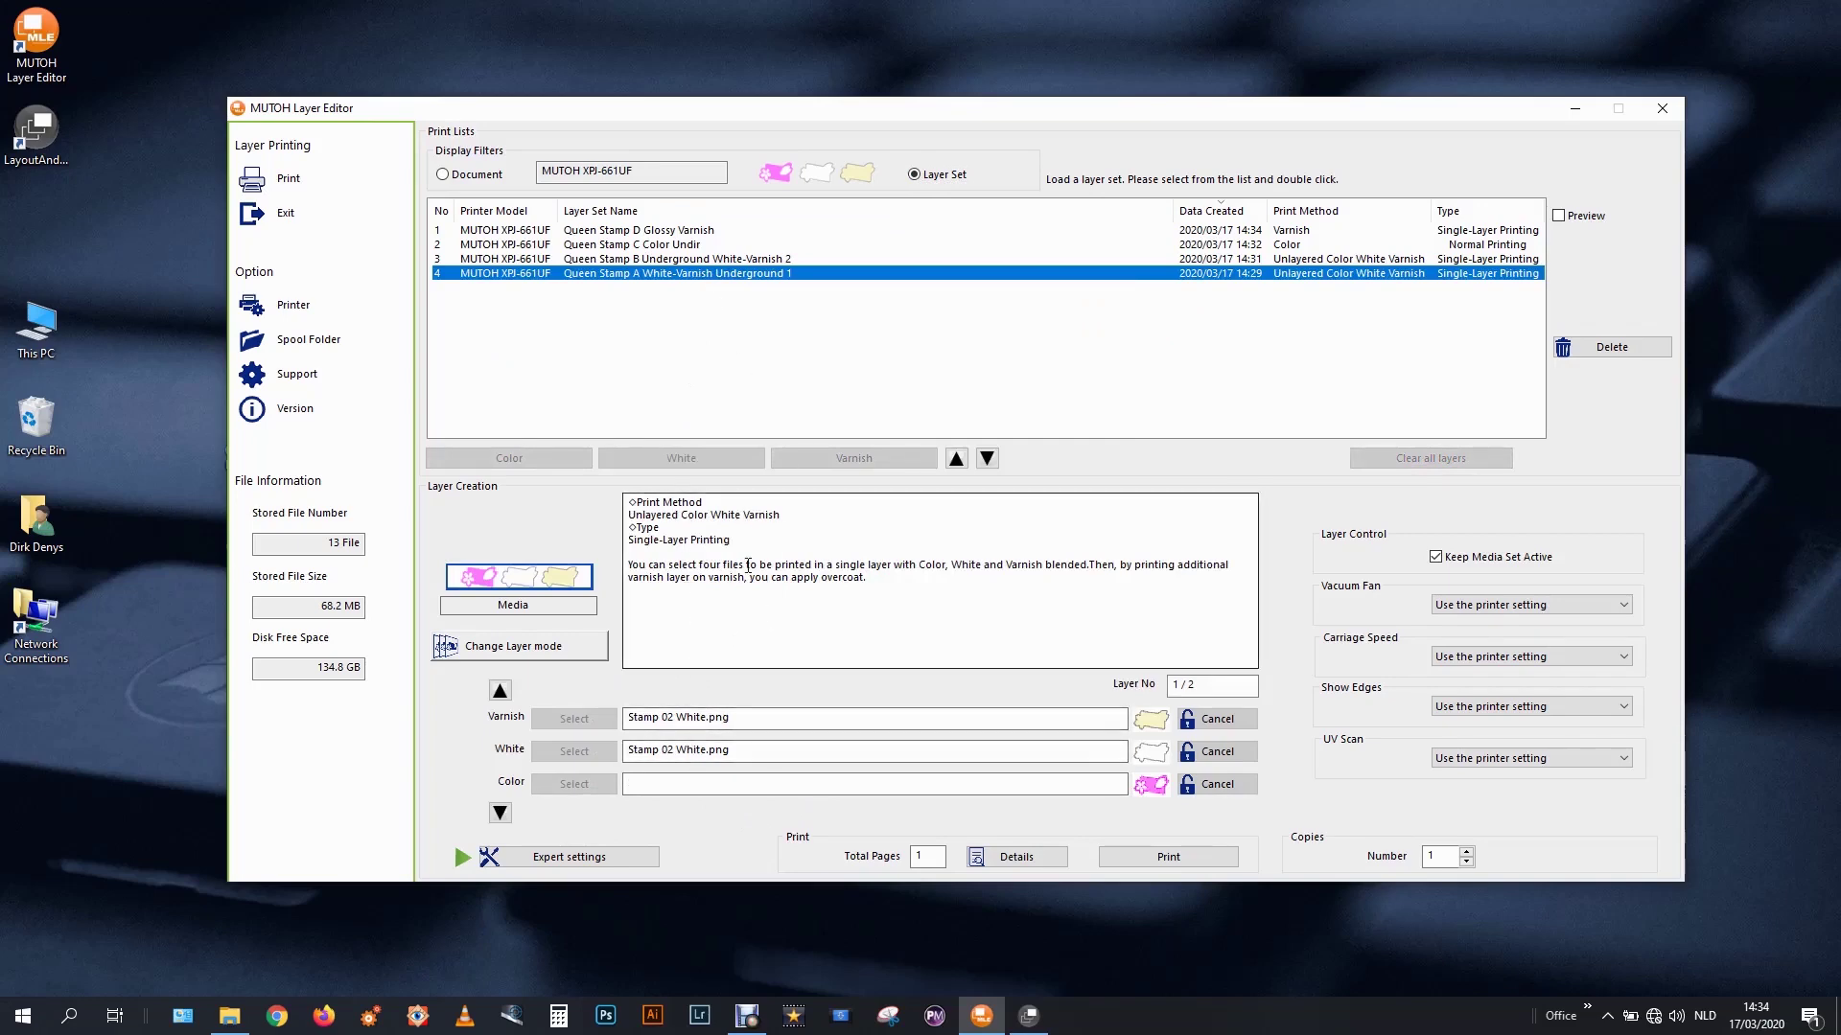
click(631, 861)
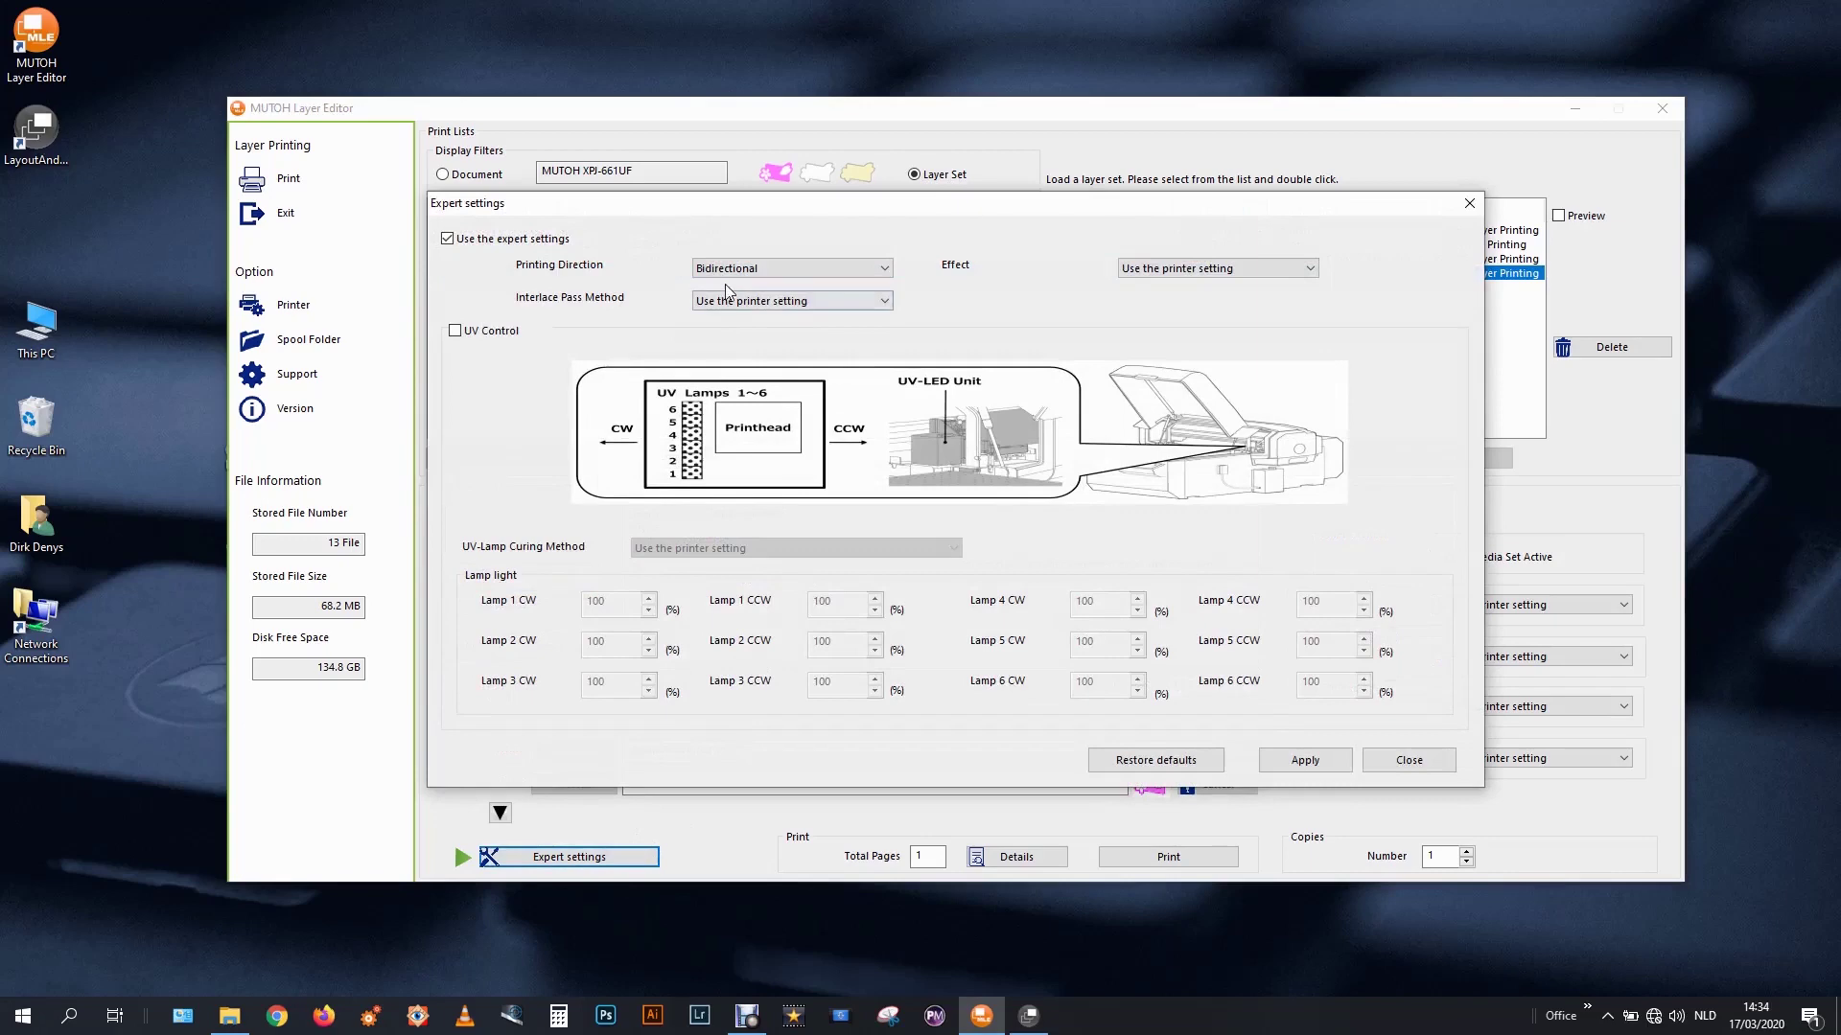
click(1390, 773)
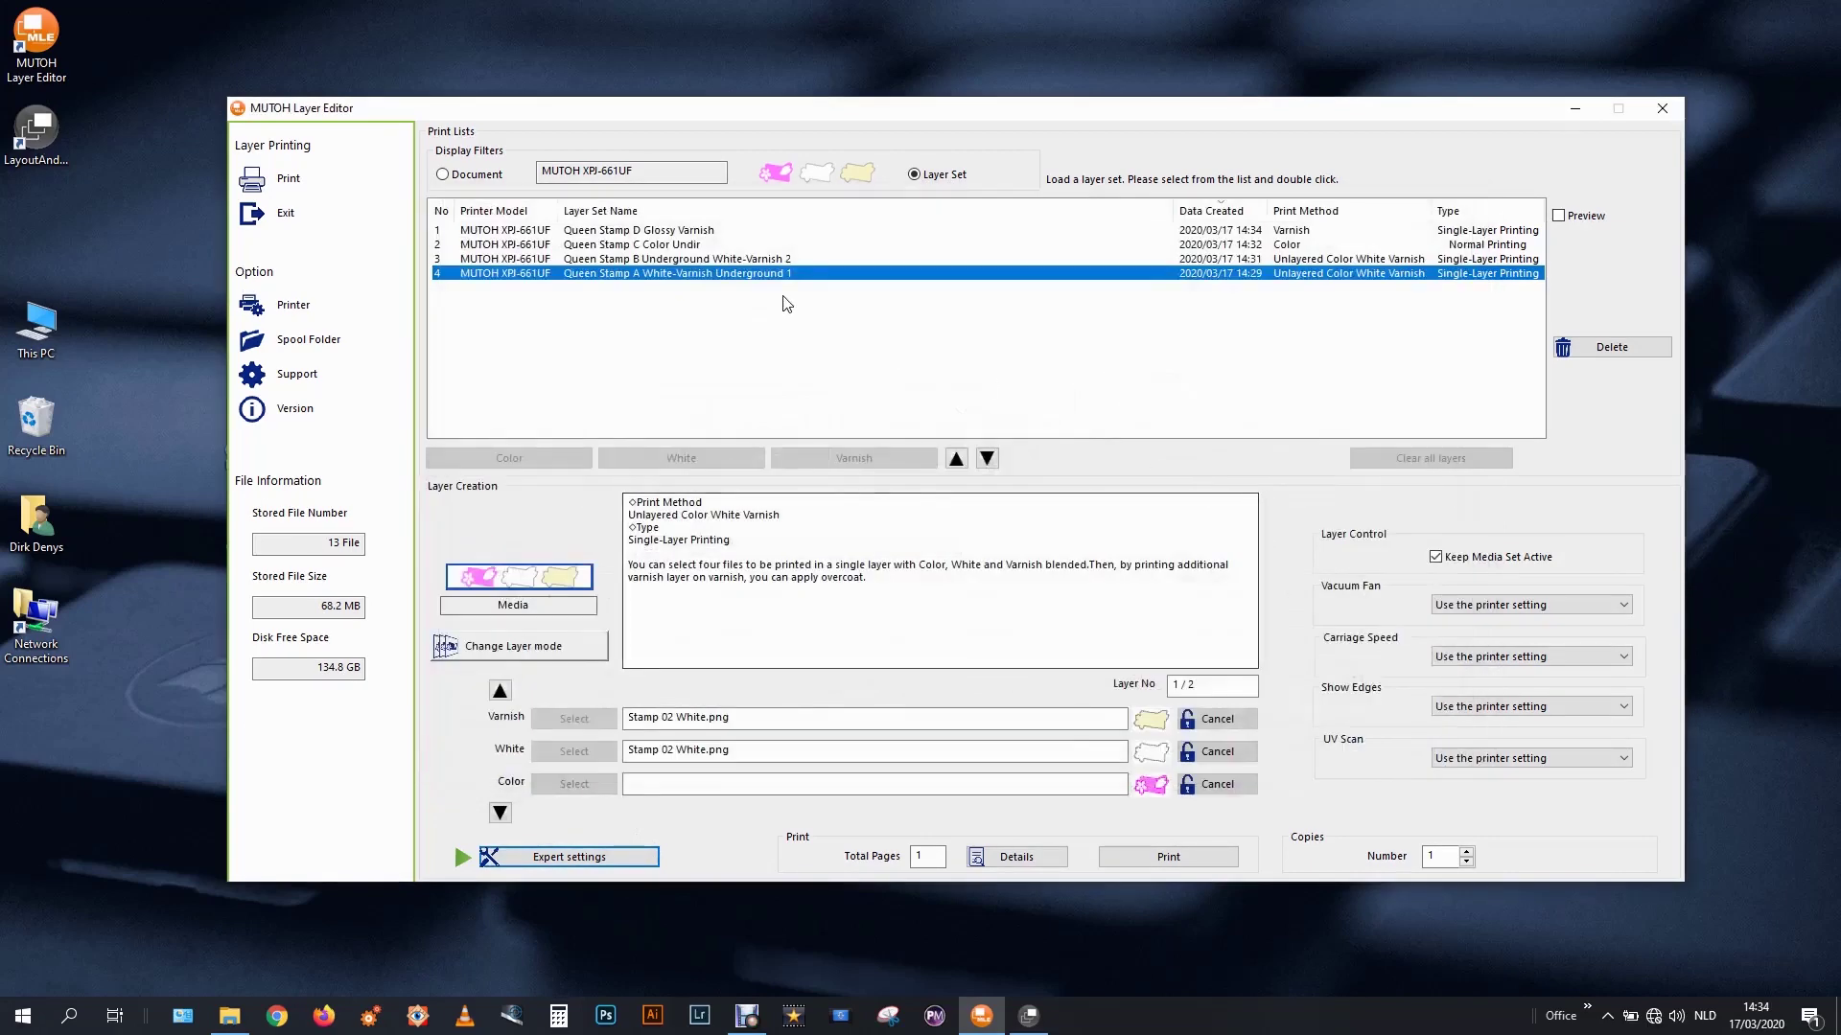
Load Queen Stamp B, then Queen Stamp C Color Undir, and check C's printing direction.
double_click(773, 260)
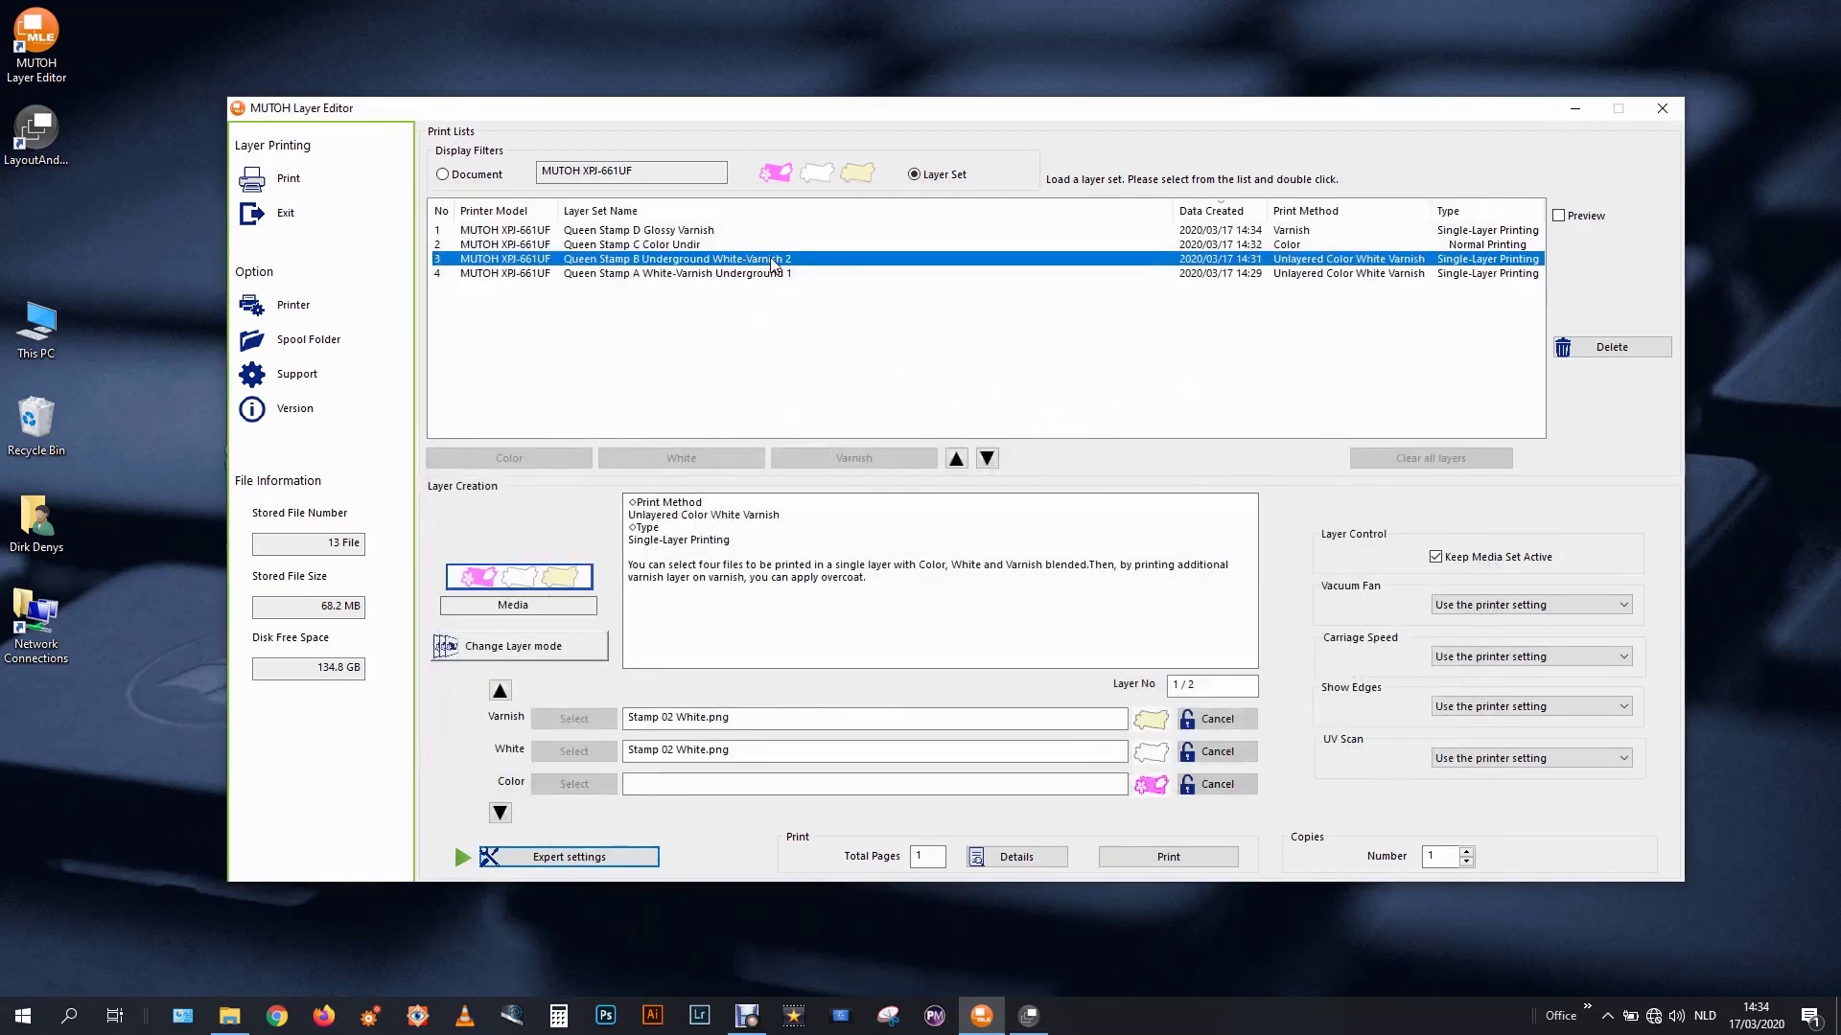
click(686, 247)
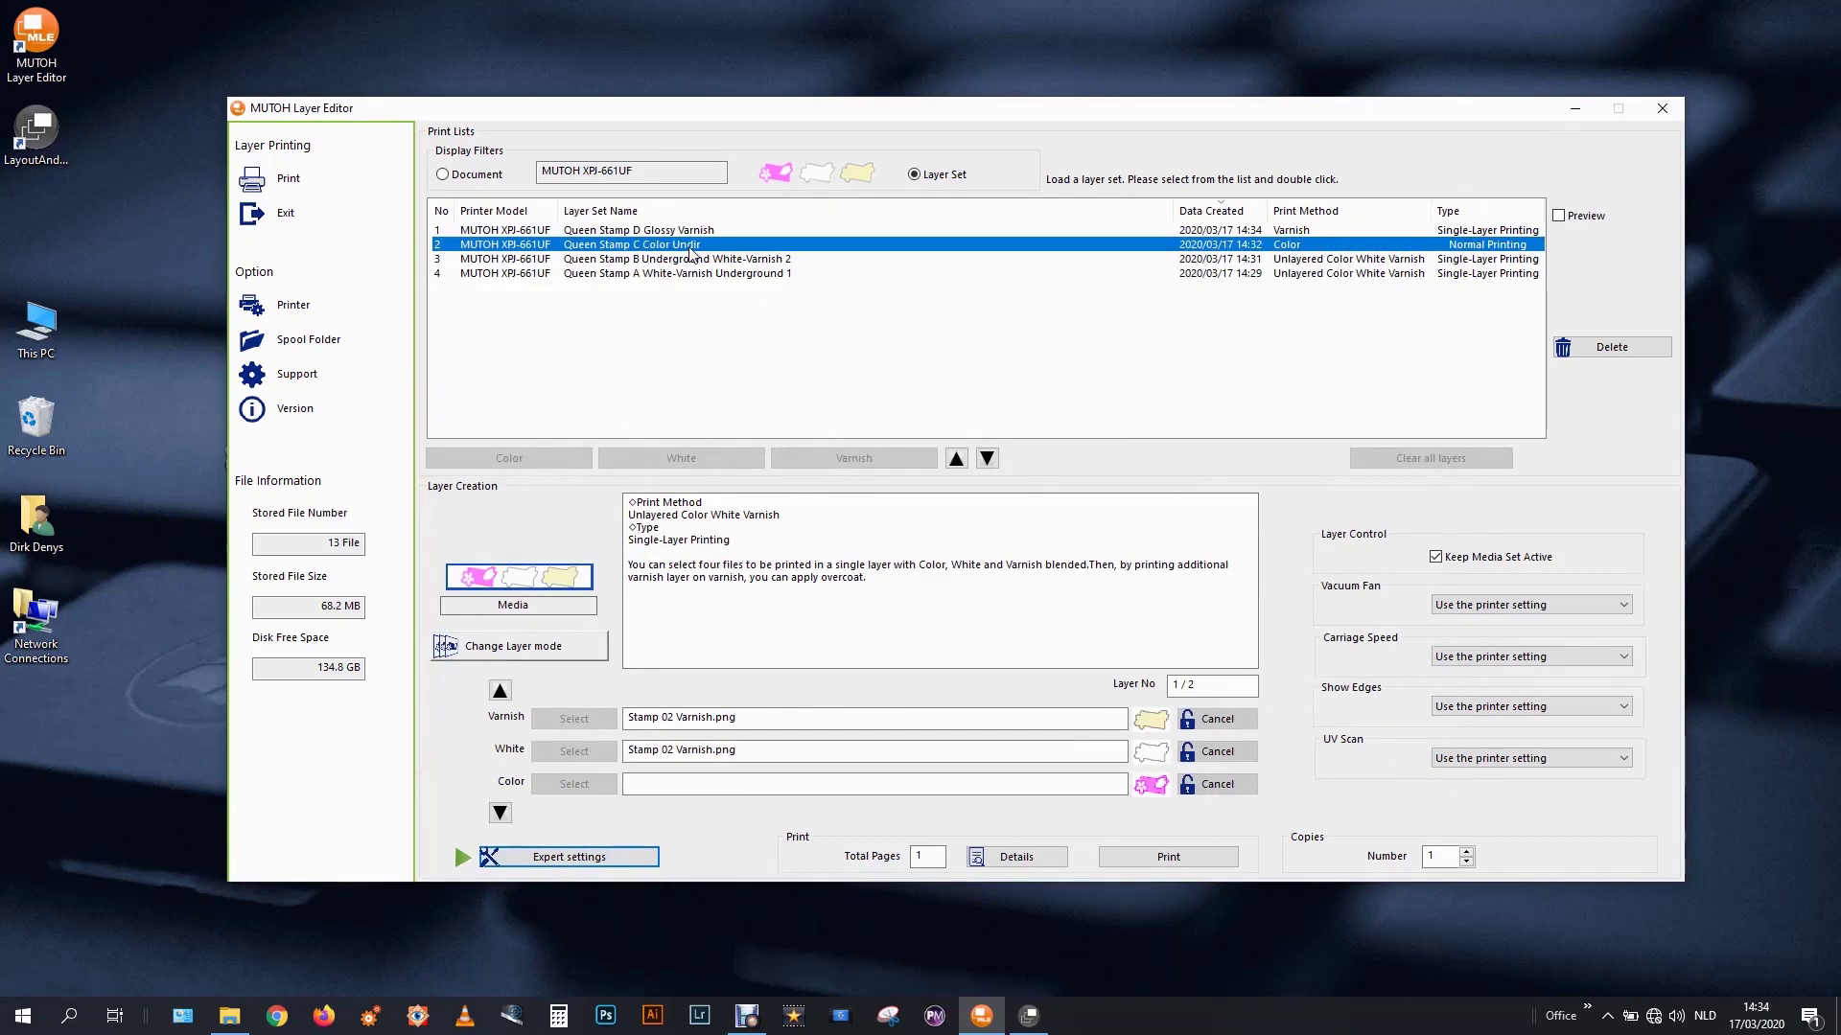
double_click(689, 248)
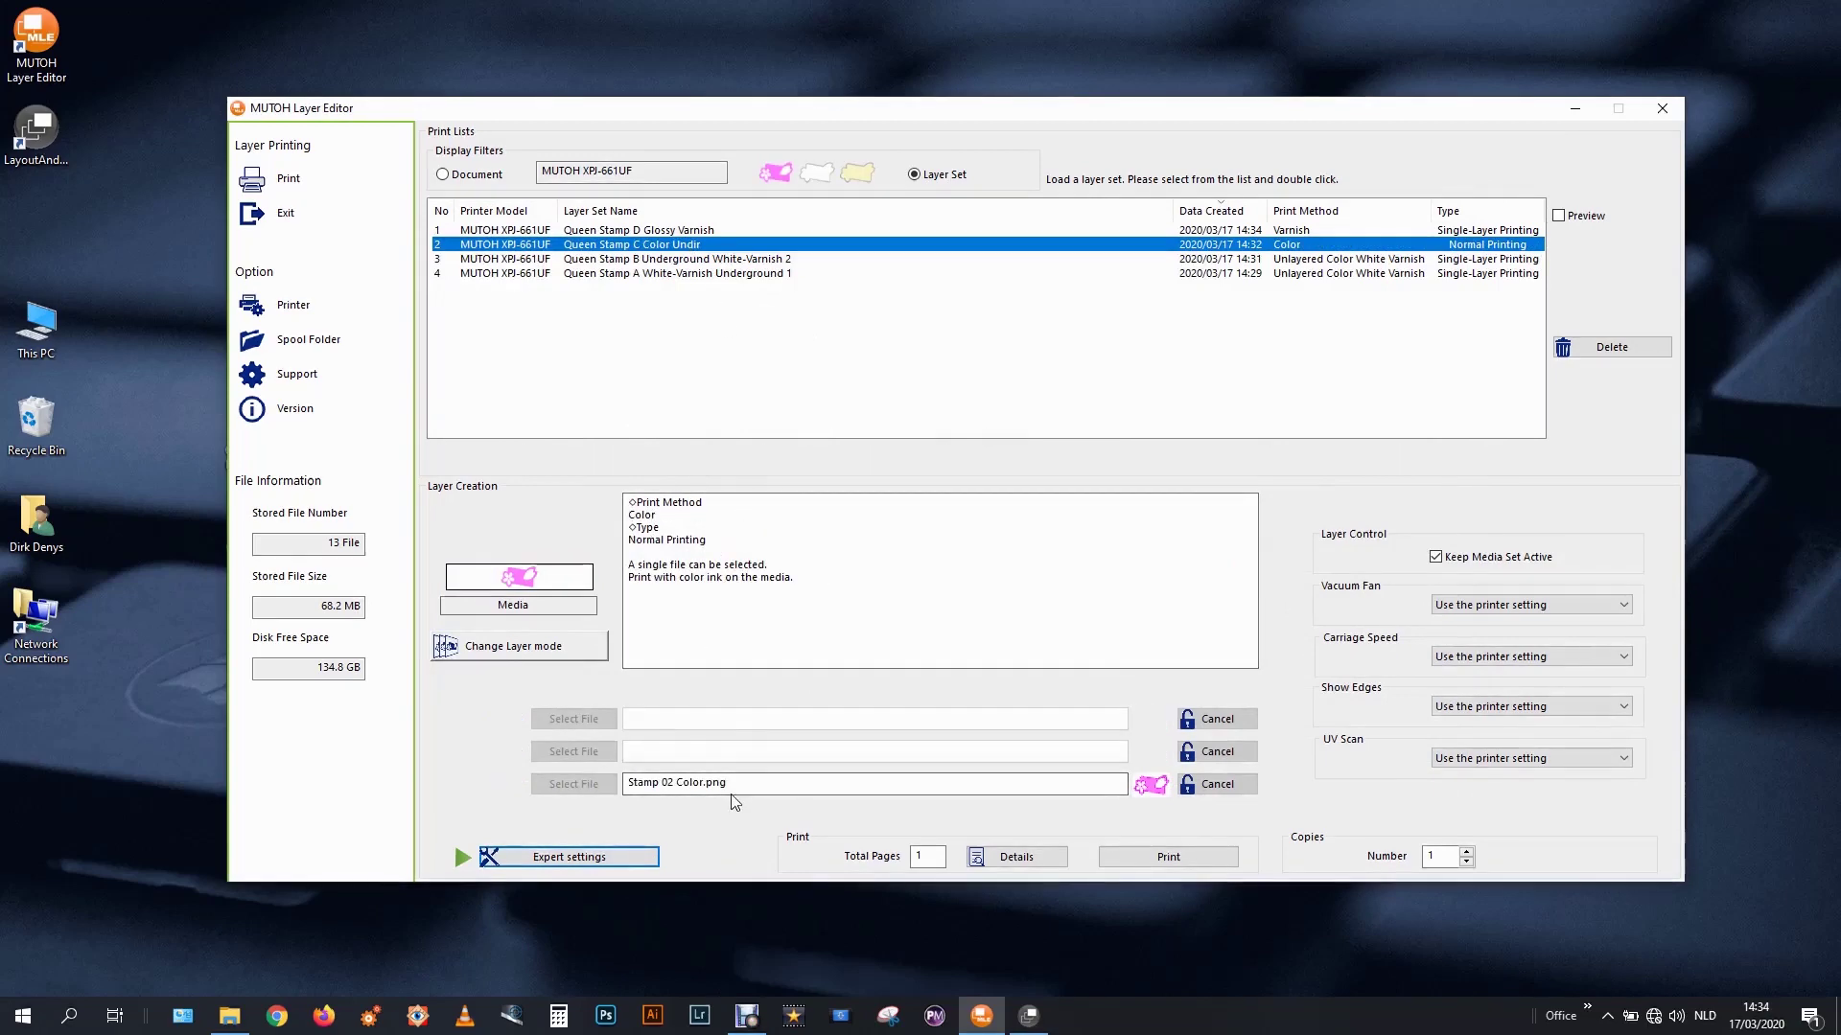
click(625, 856)
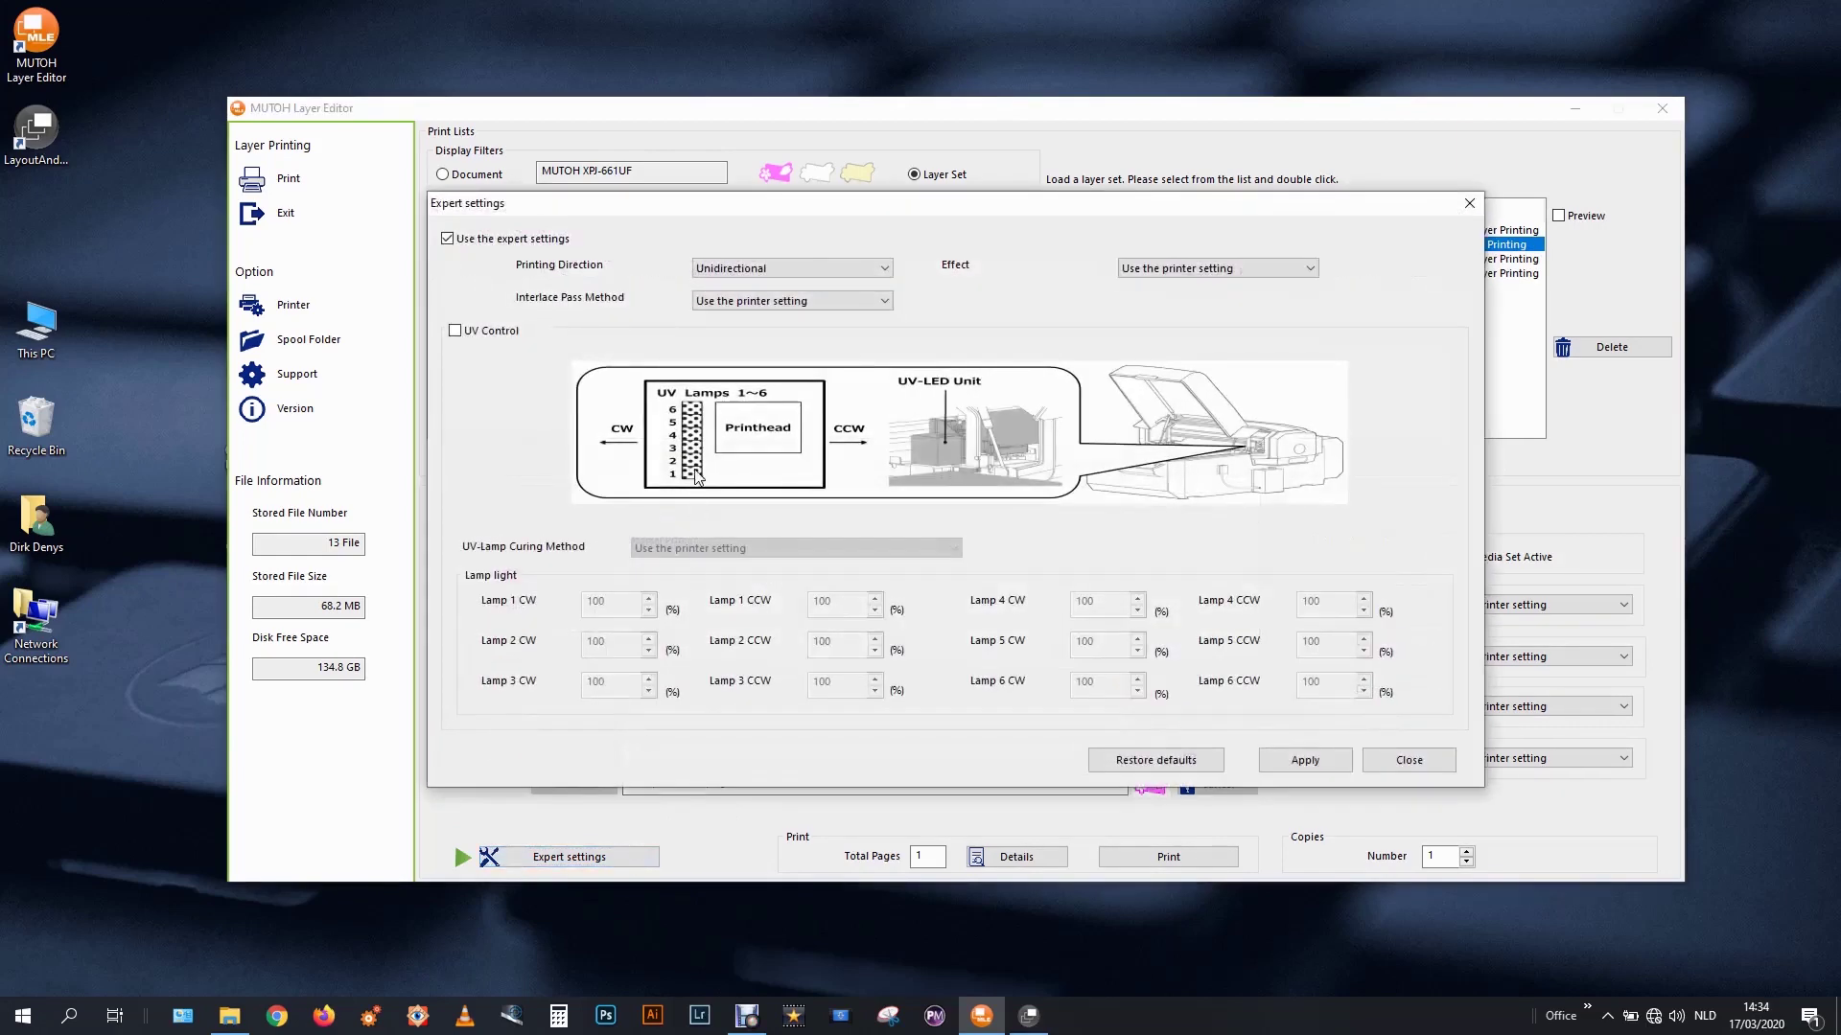
click(729, 271)
click(1410, 760)
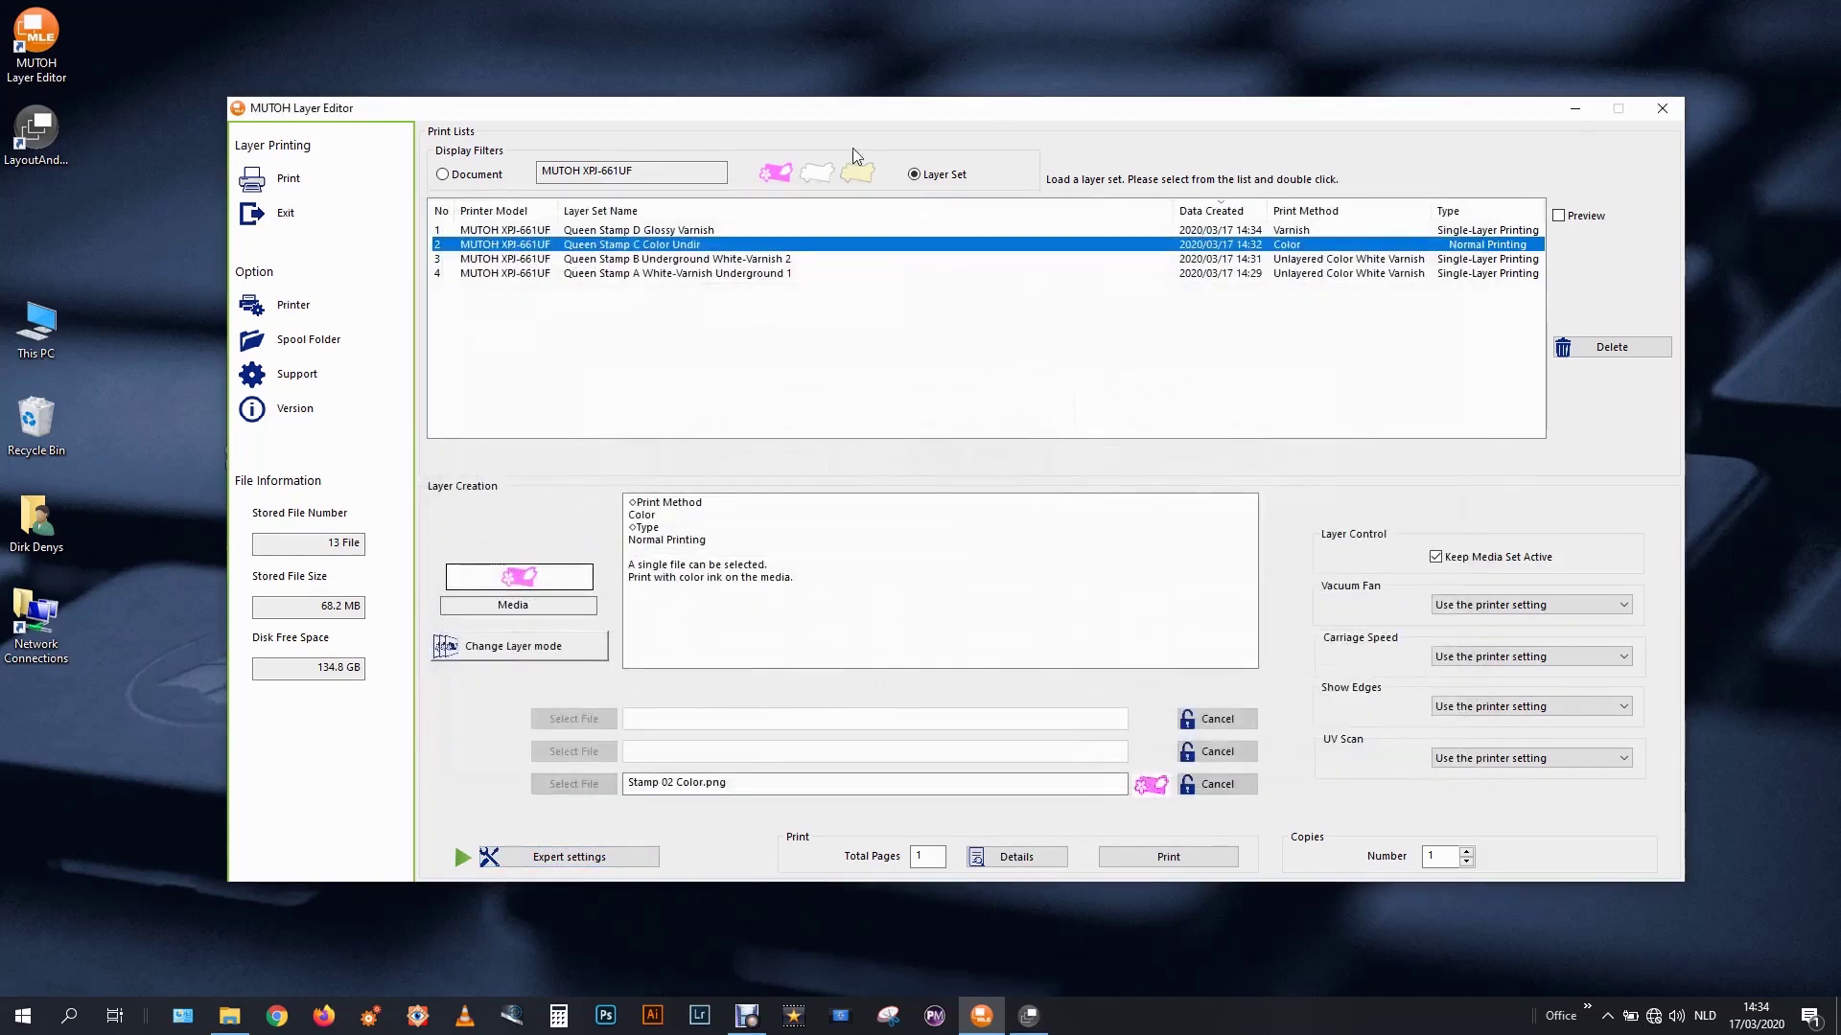
Load Queen Stamp D Glossy Varnish and review its expert lamp settings without changes.
click(705, 230)
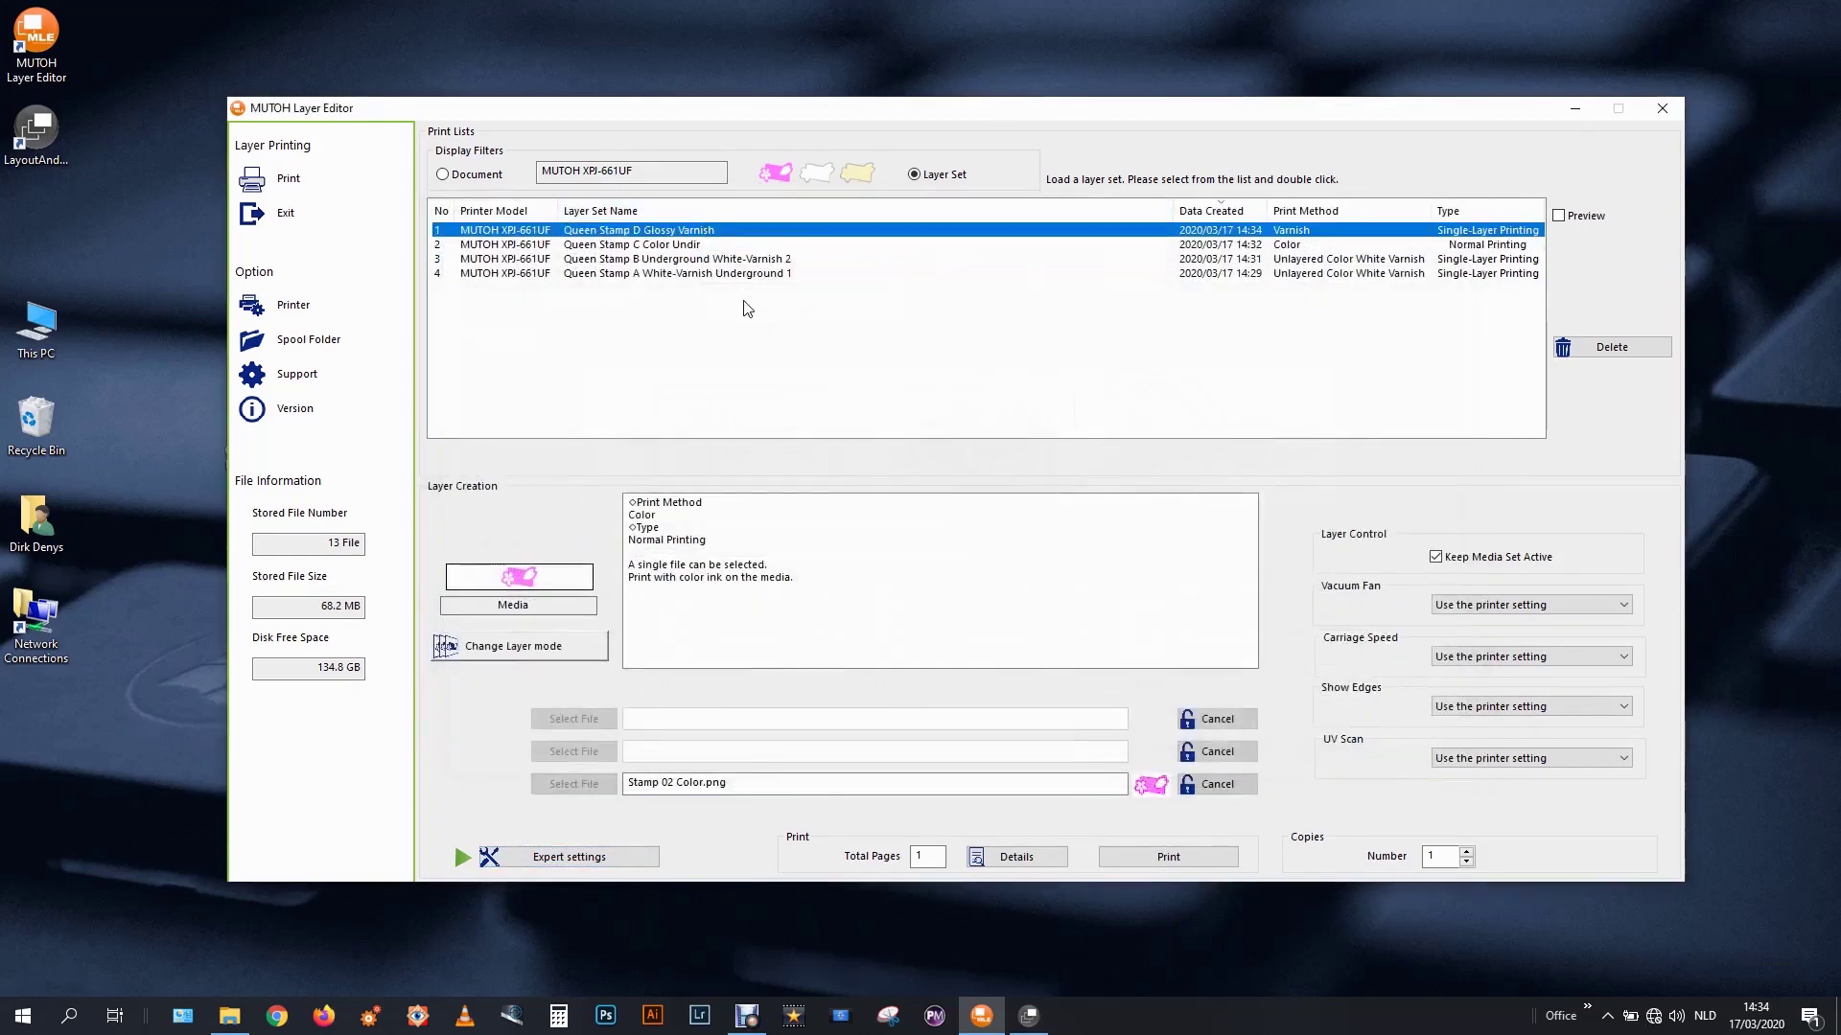
double_click(727, 232)
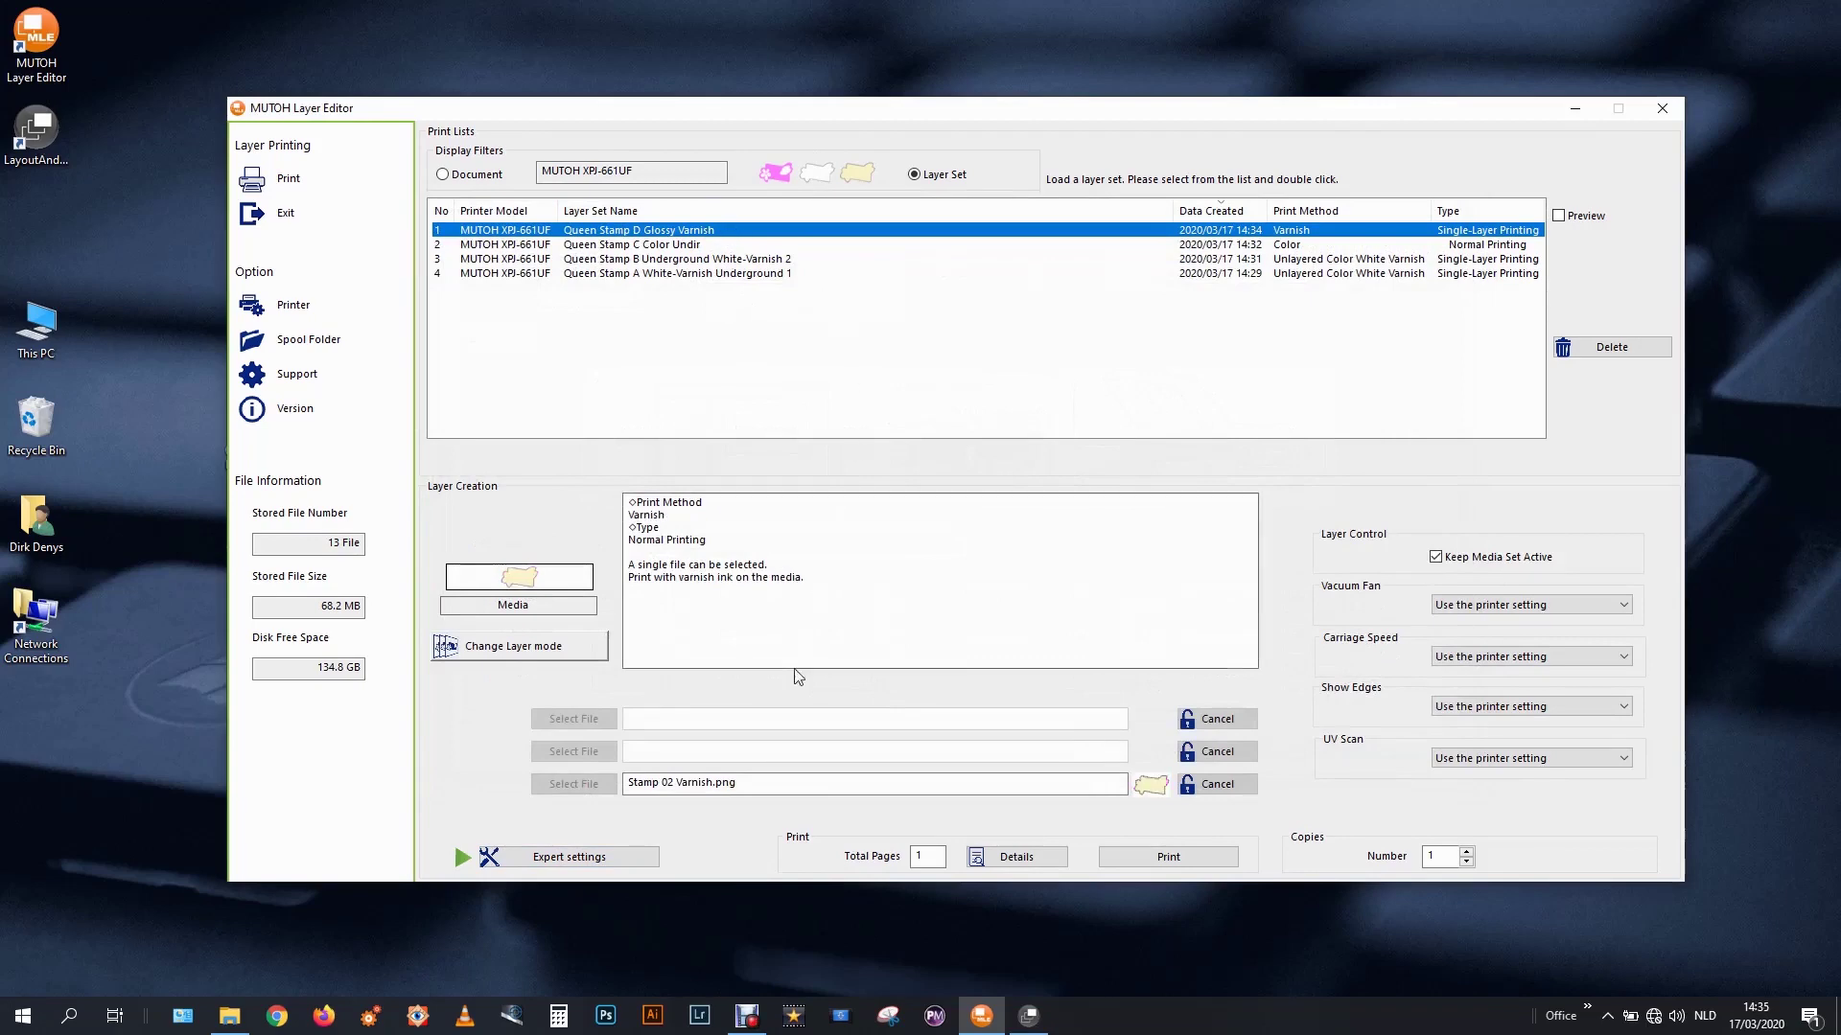
click(618, 857)
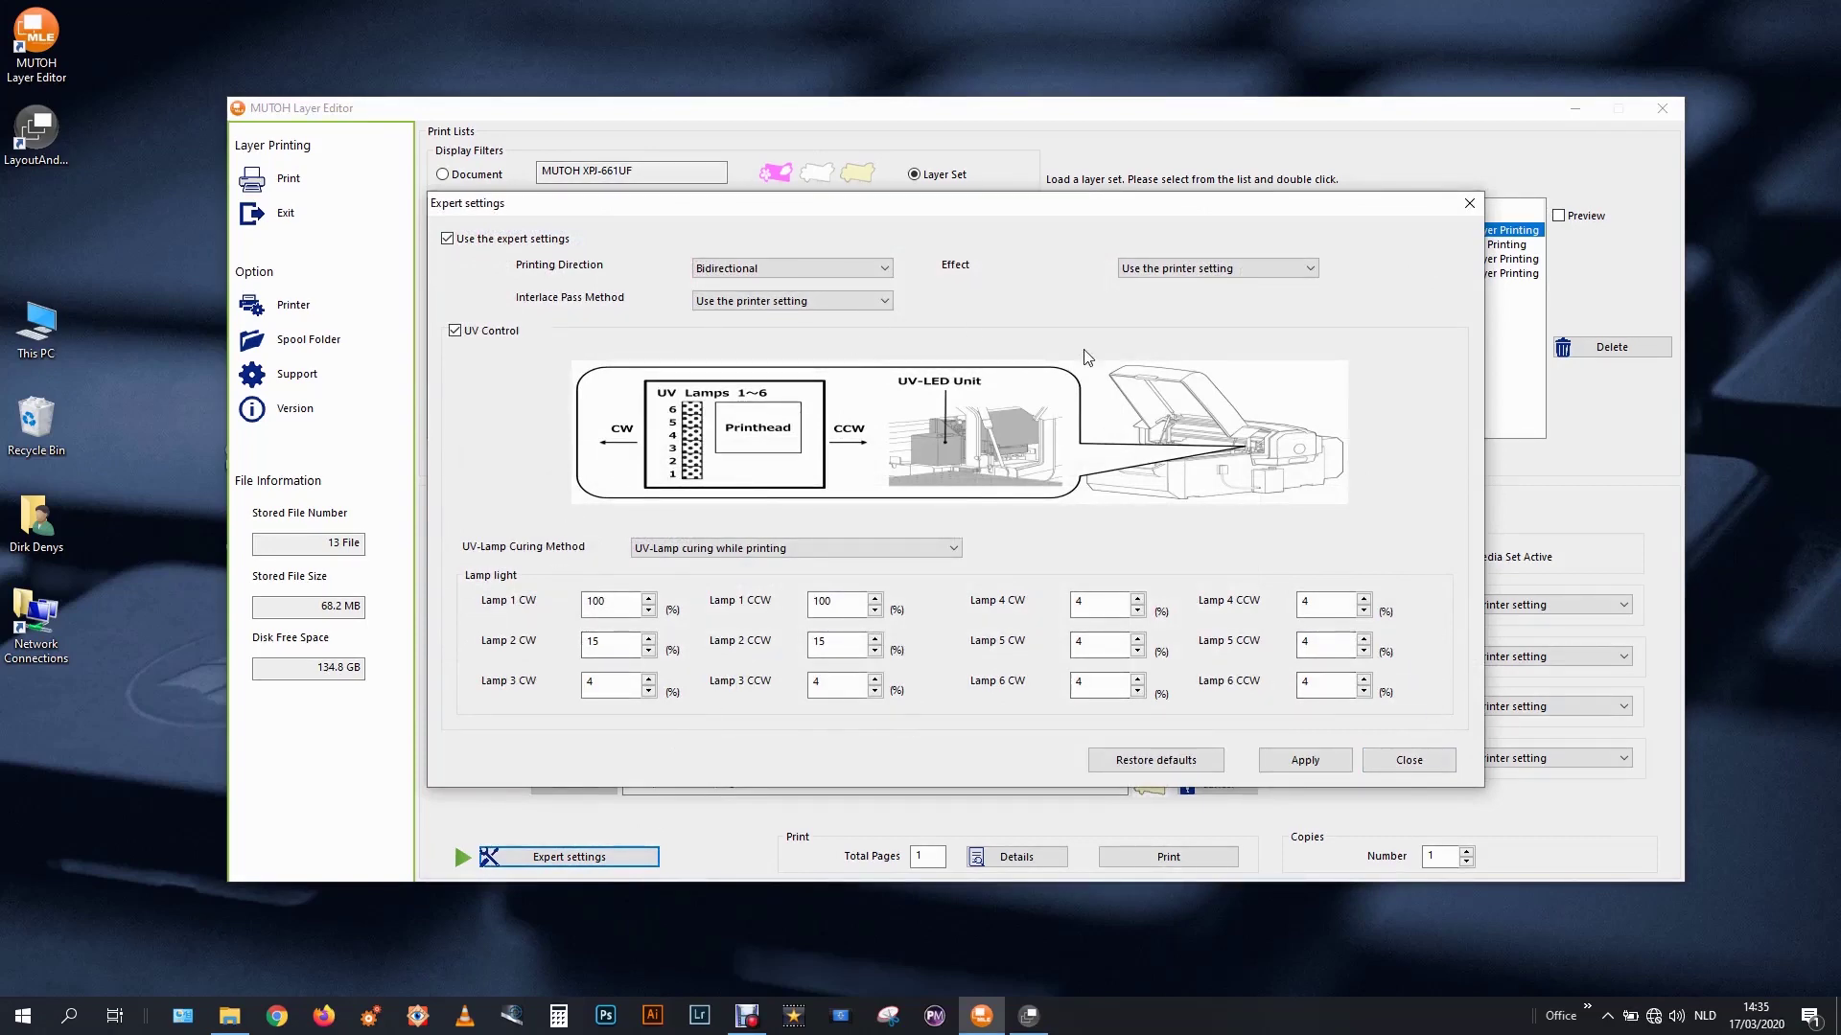
click(1409, 760)
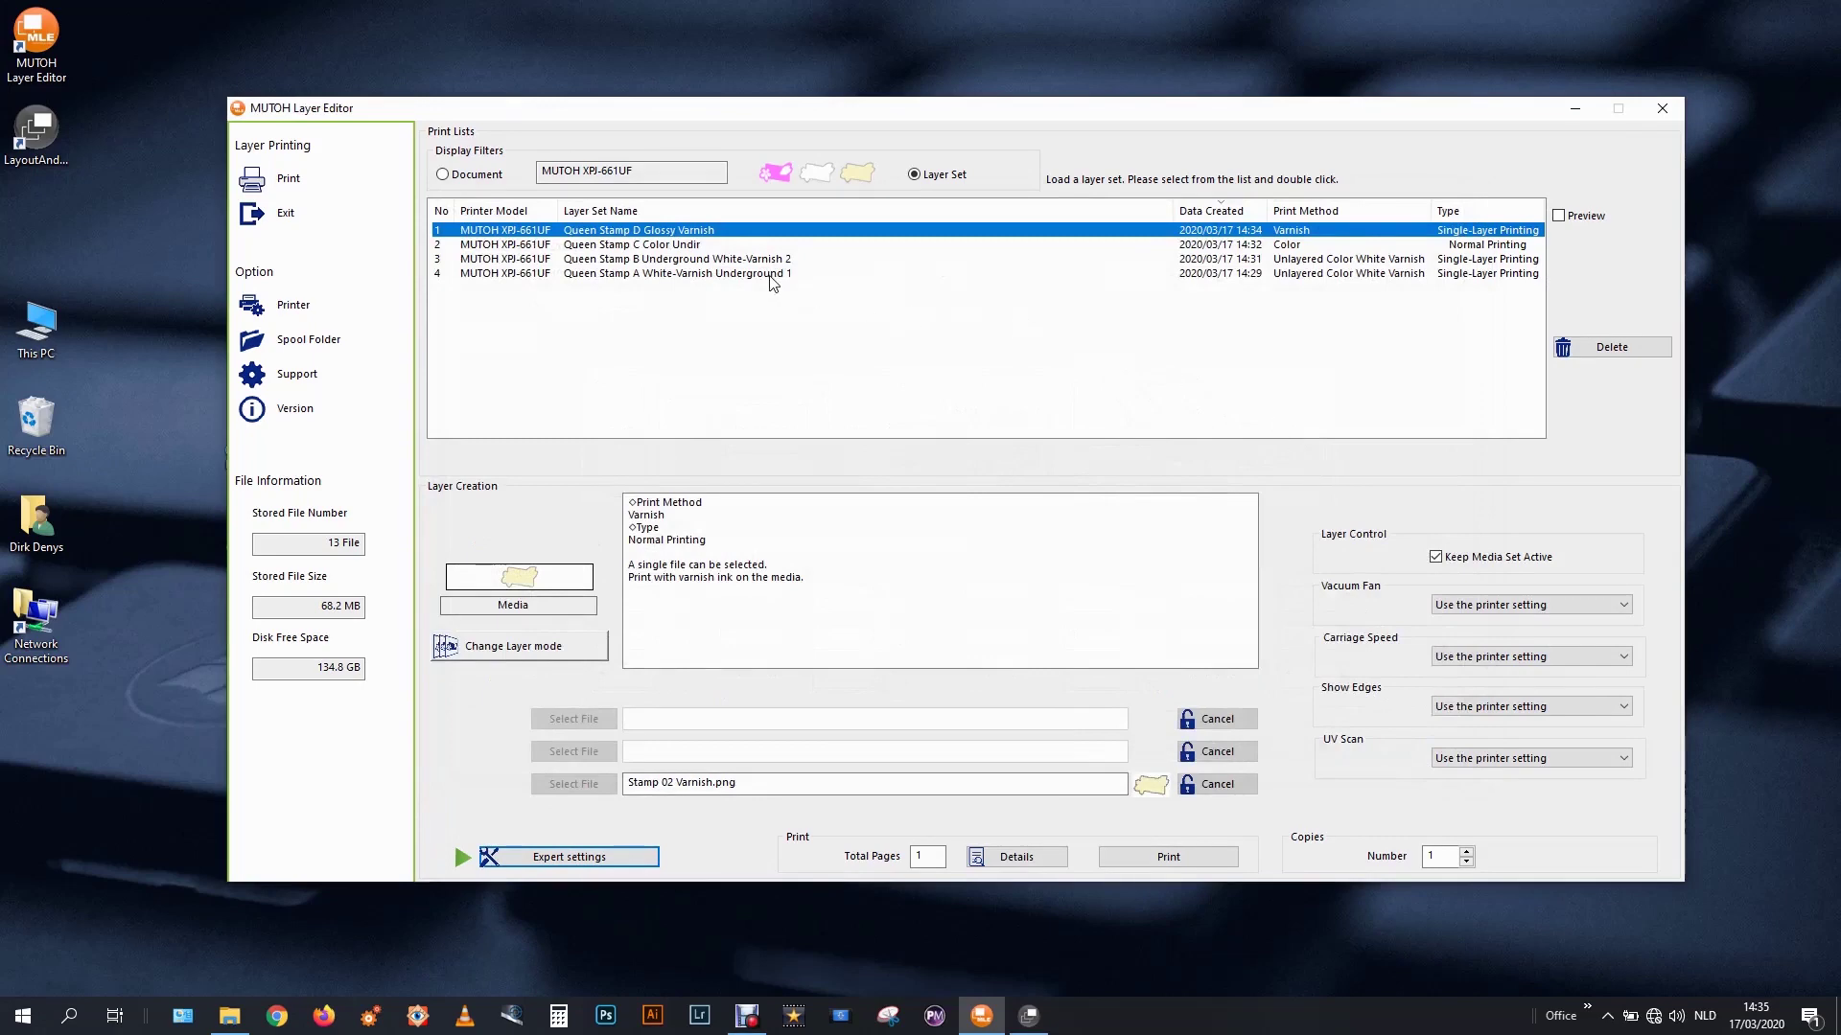
Print 4 copies of the Queen Stamp A White-Varnish Underground 1 set, then select Queen Stamp B.
double_click(770, 274)
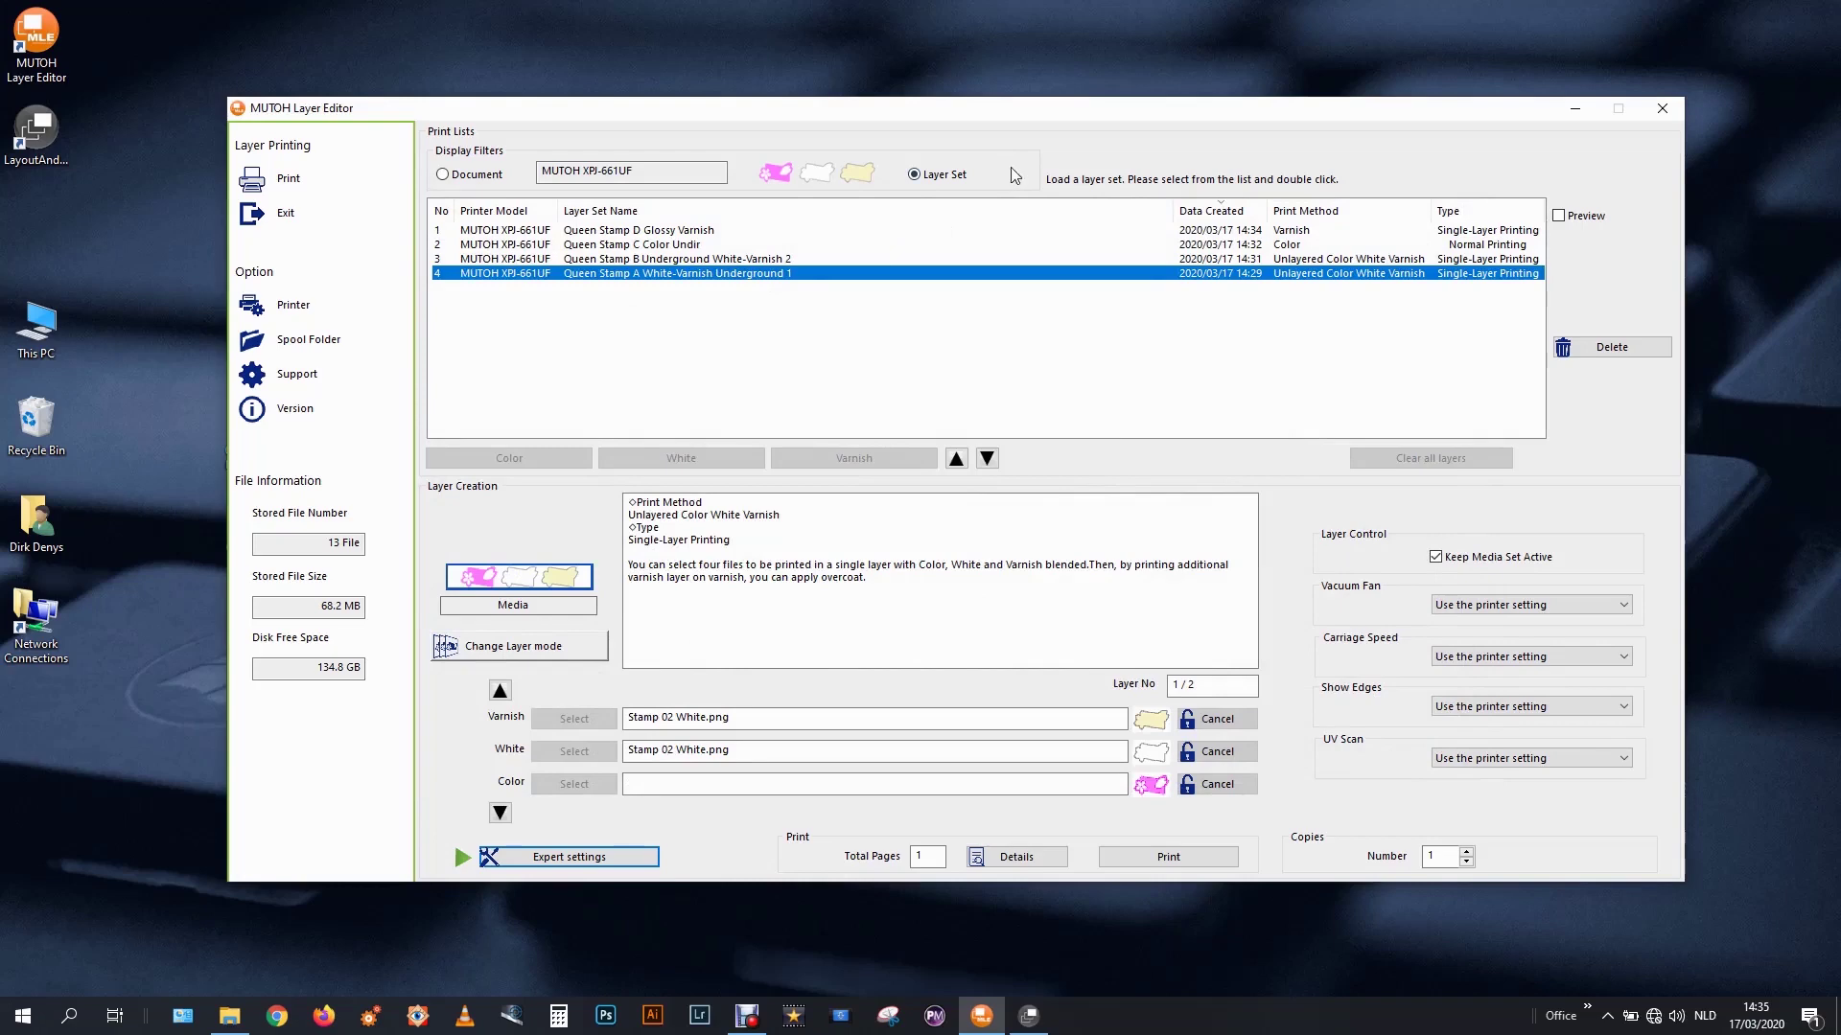
click(1461, 568)
click(1466, 851)
click(1466, 851)
click(1466, 852)
click(1147, 858)
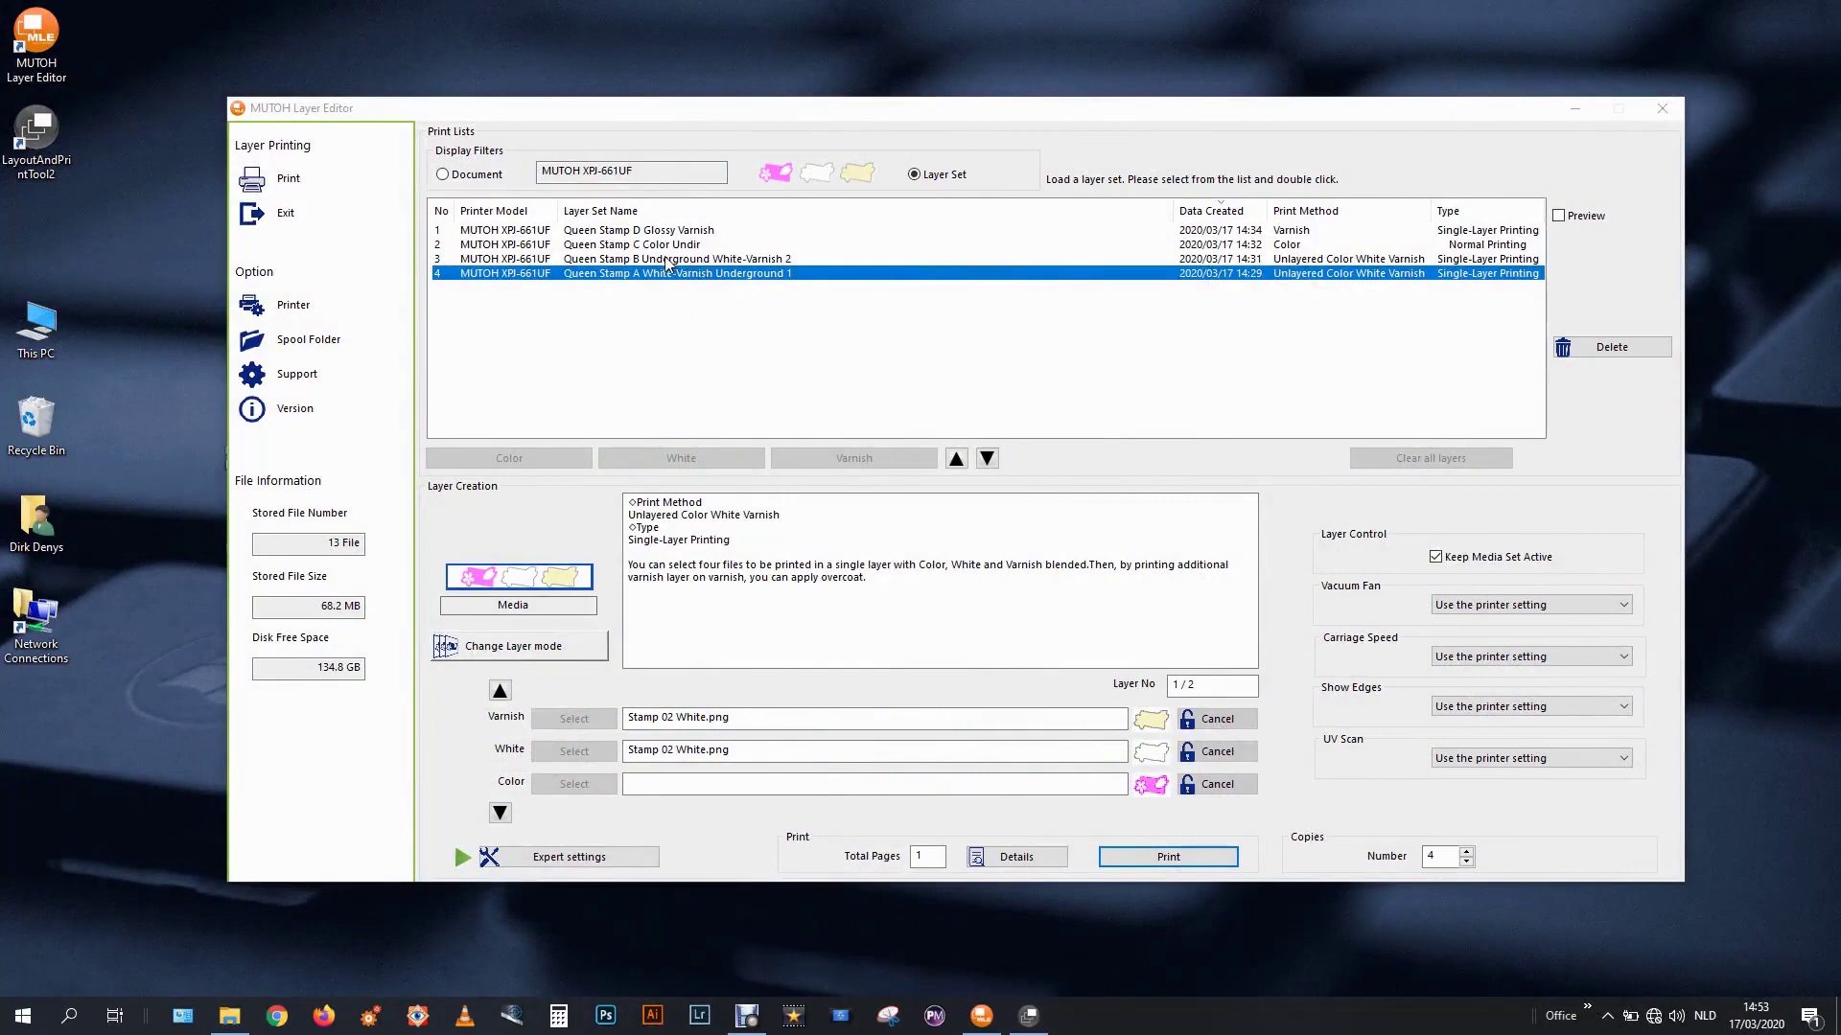
click(670, 261)
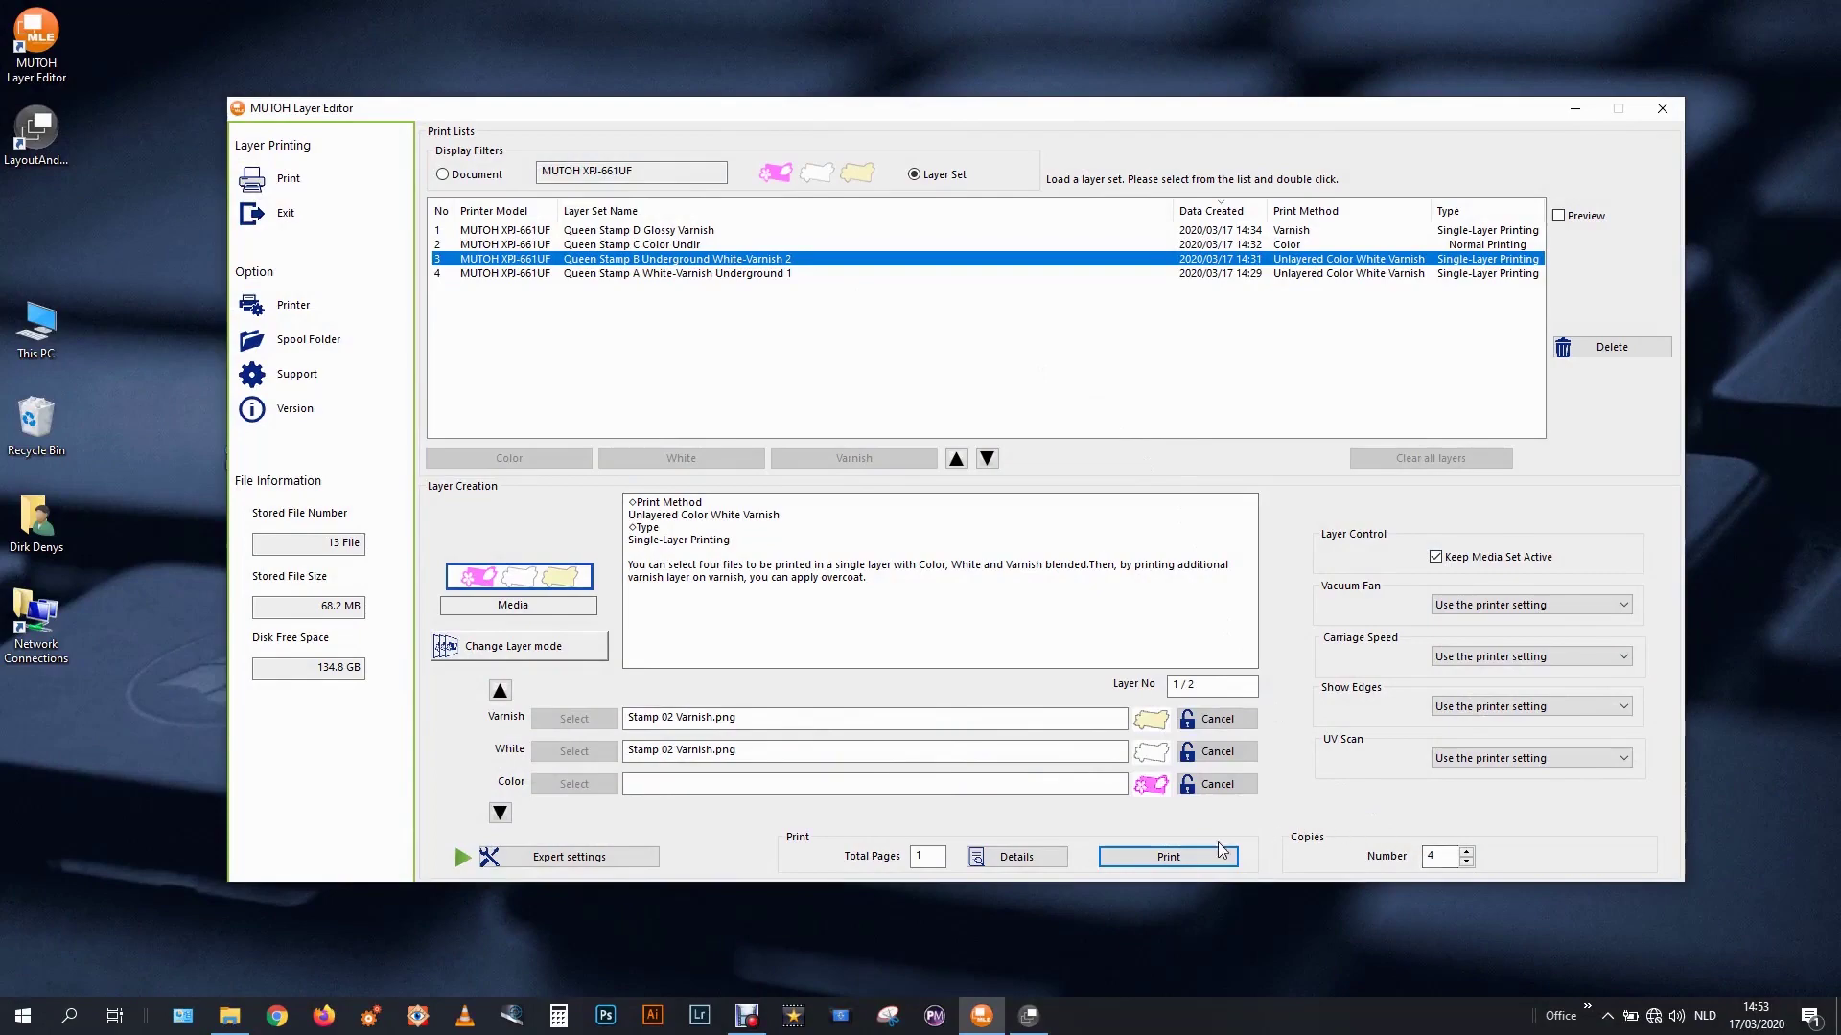
Print the Queen Stamp B Underground White-Varnish 2 set at 4 copies.
click(1168, 856)
Load Queen Stamp C Color Undir with Stamp 02 Color.png and print it at 2 copies.
click(670, 246)
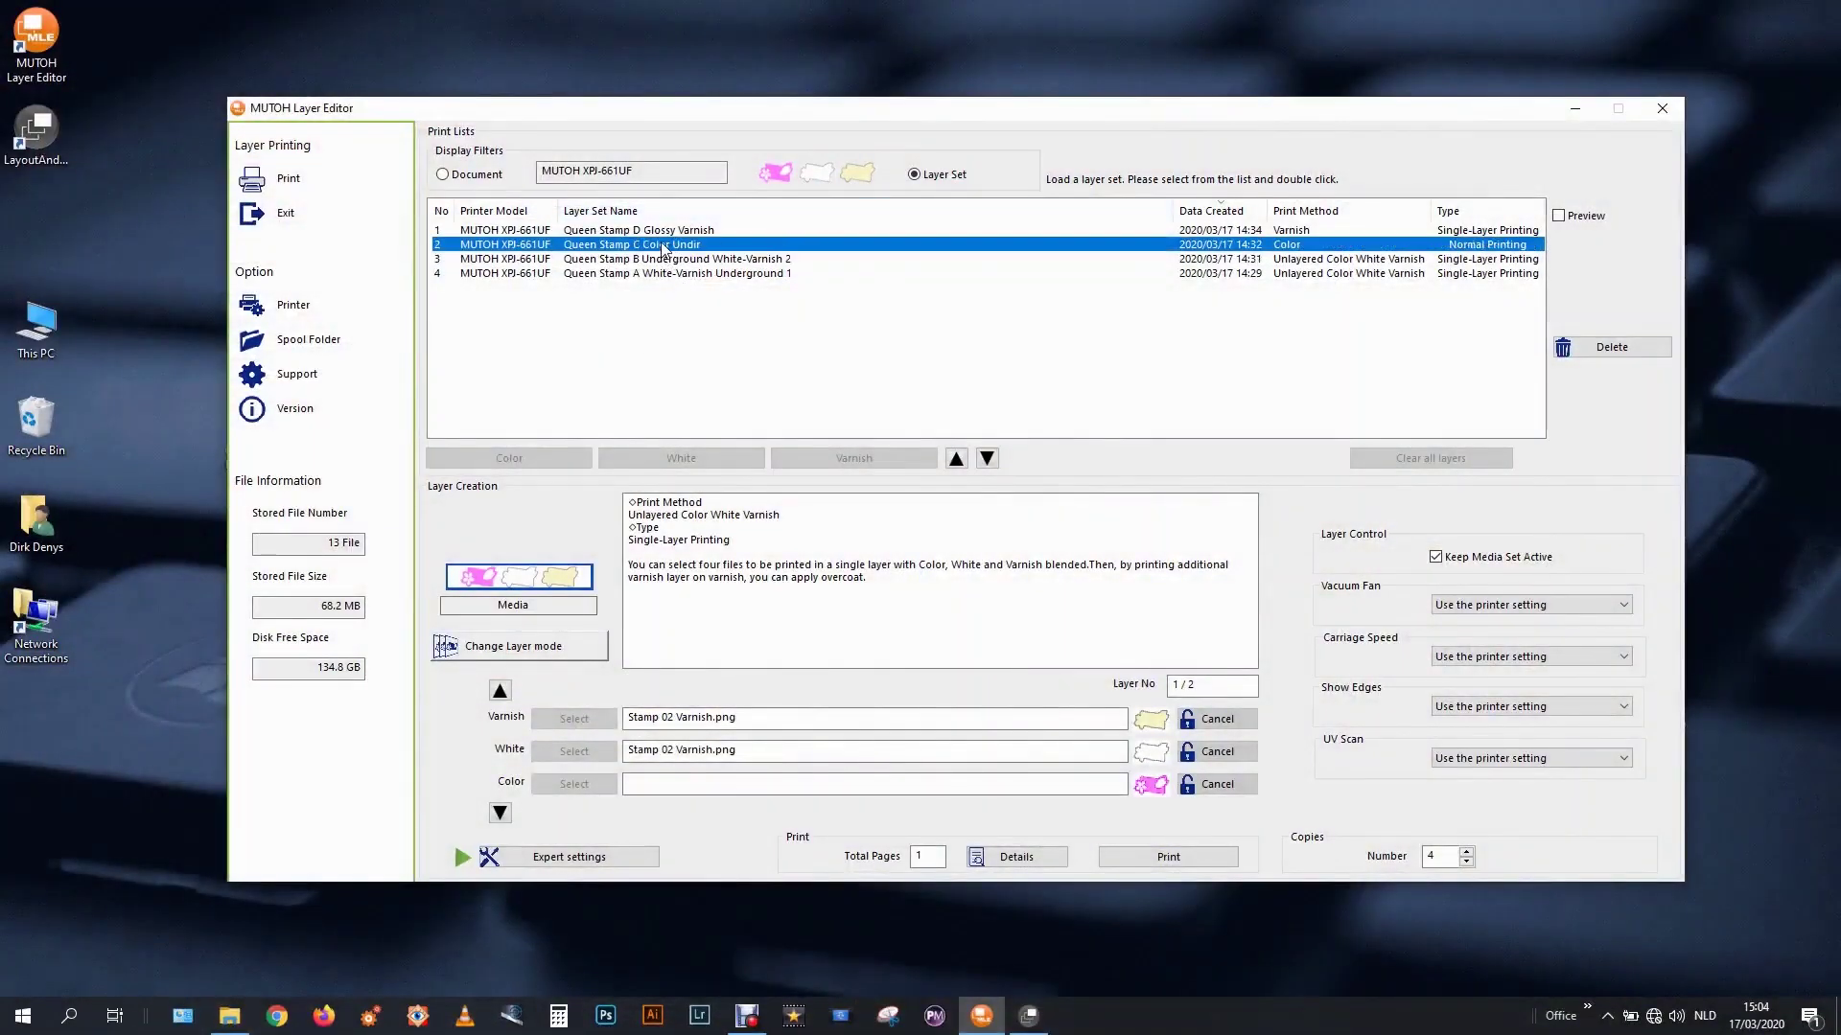
double_click(664, 246)
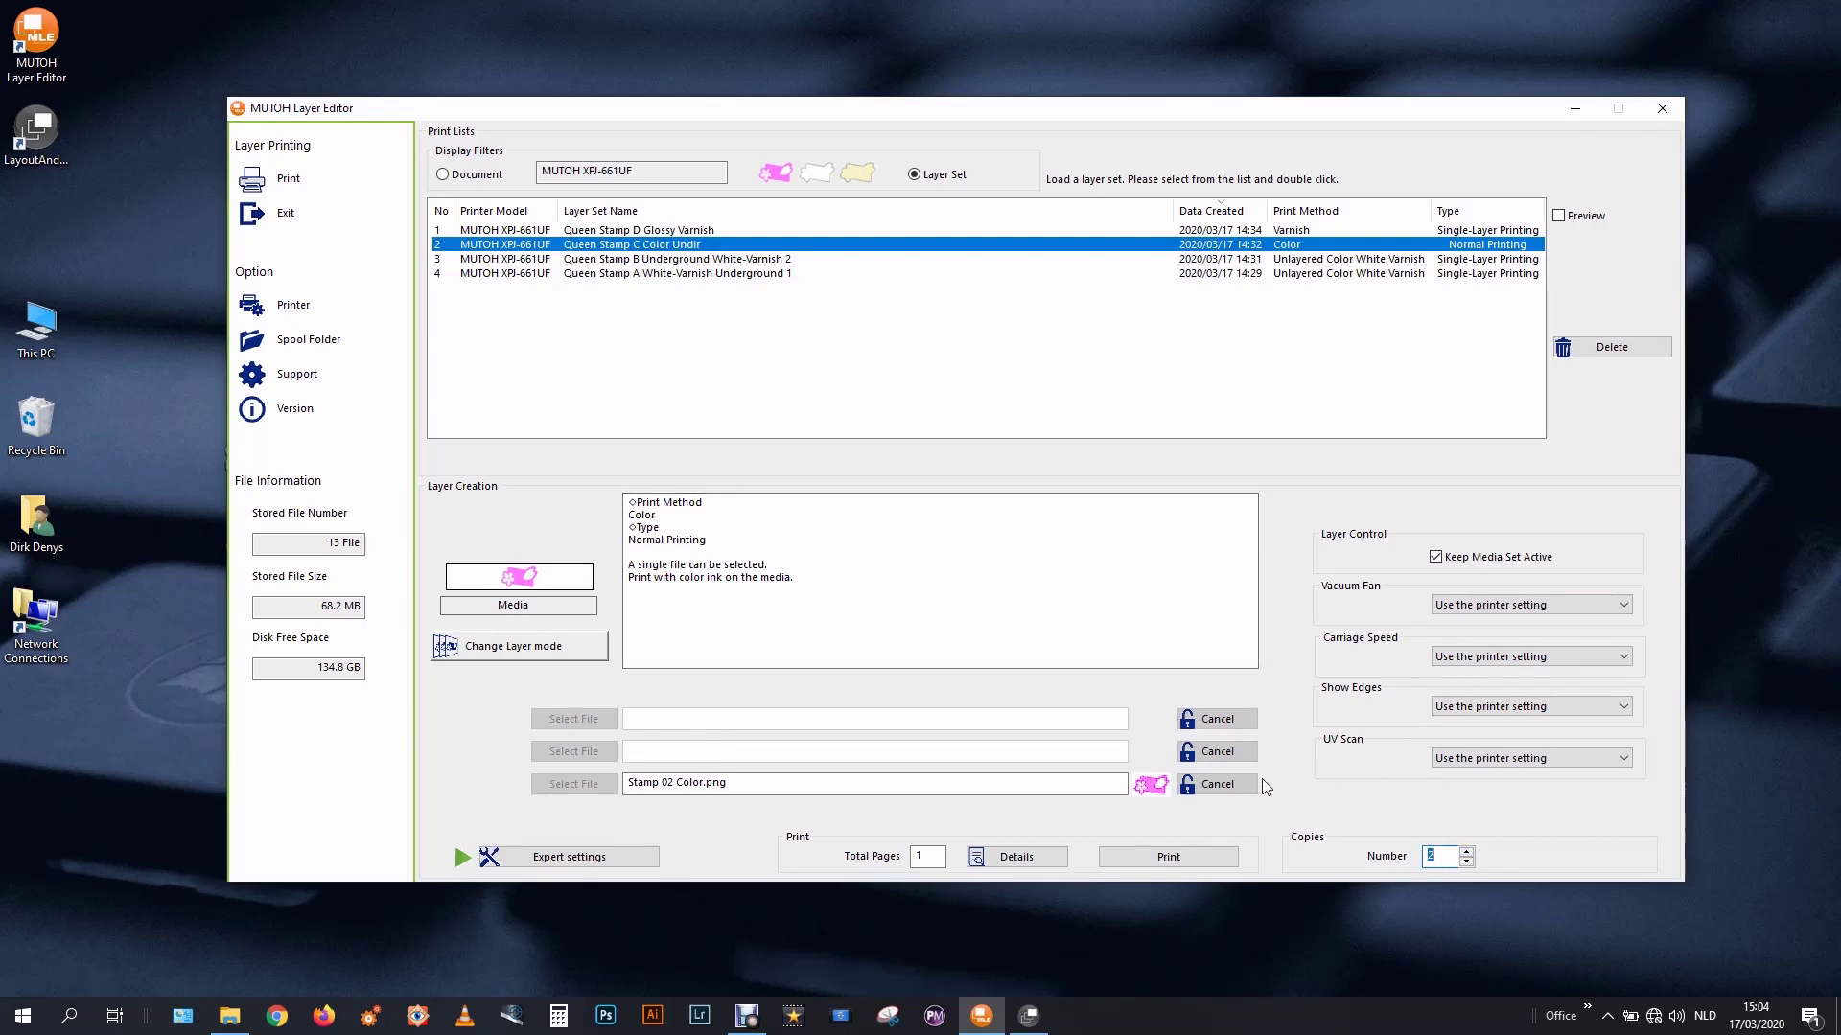
click(1161, 861)
Load Queen Stamp D Glossy Varnish, apply expert lamp settings (Lamp 1 CCW 100), and print 1 copy.
click(702, 232)
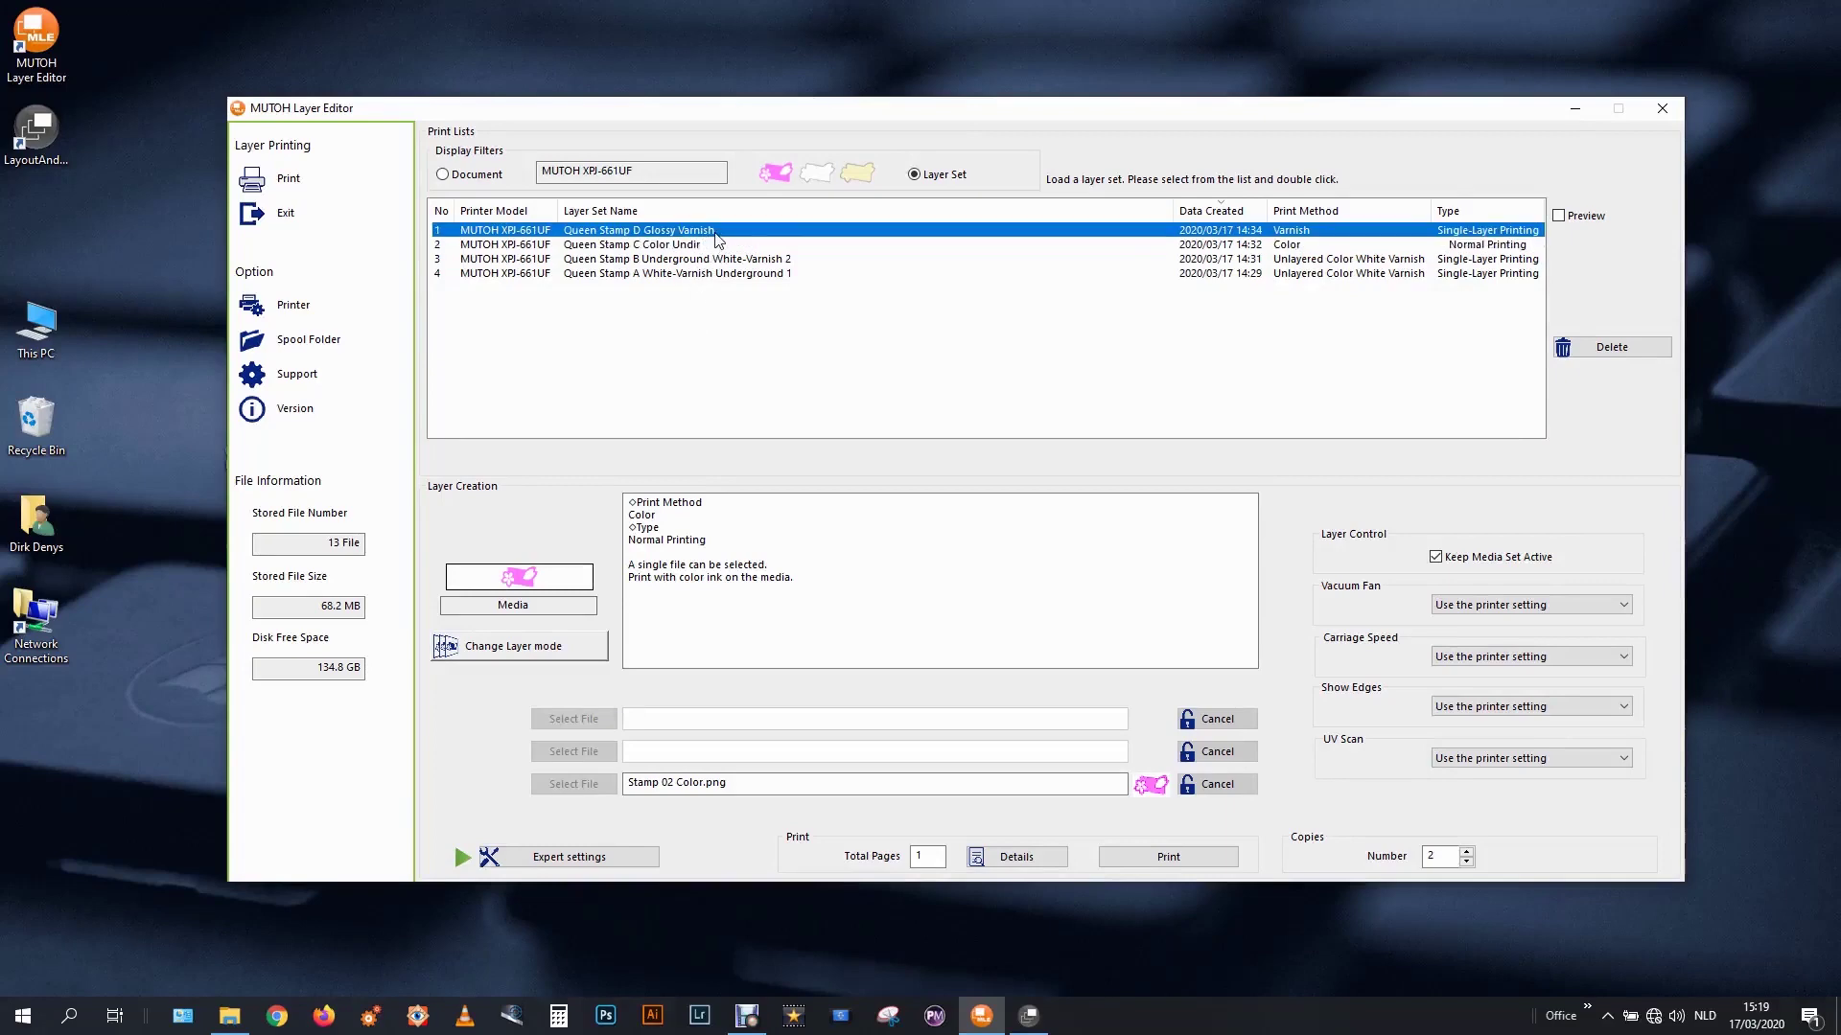
double_click(718, 239)
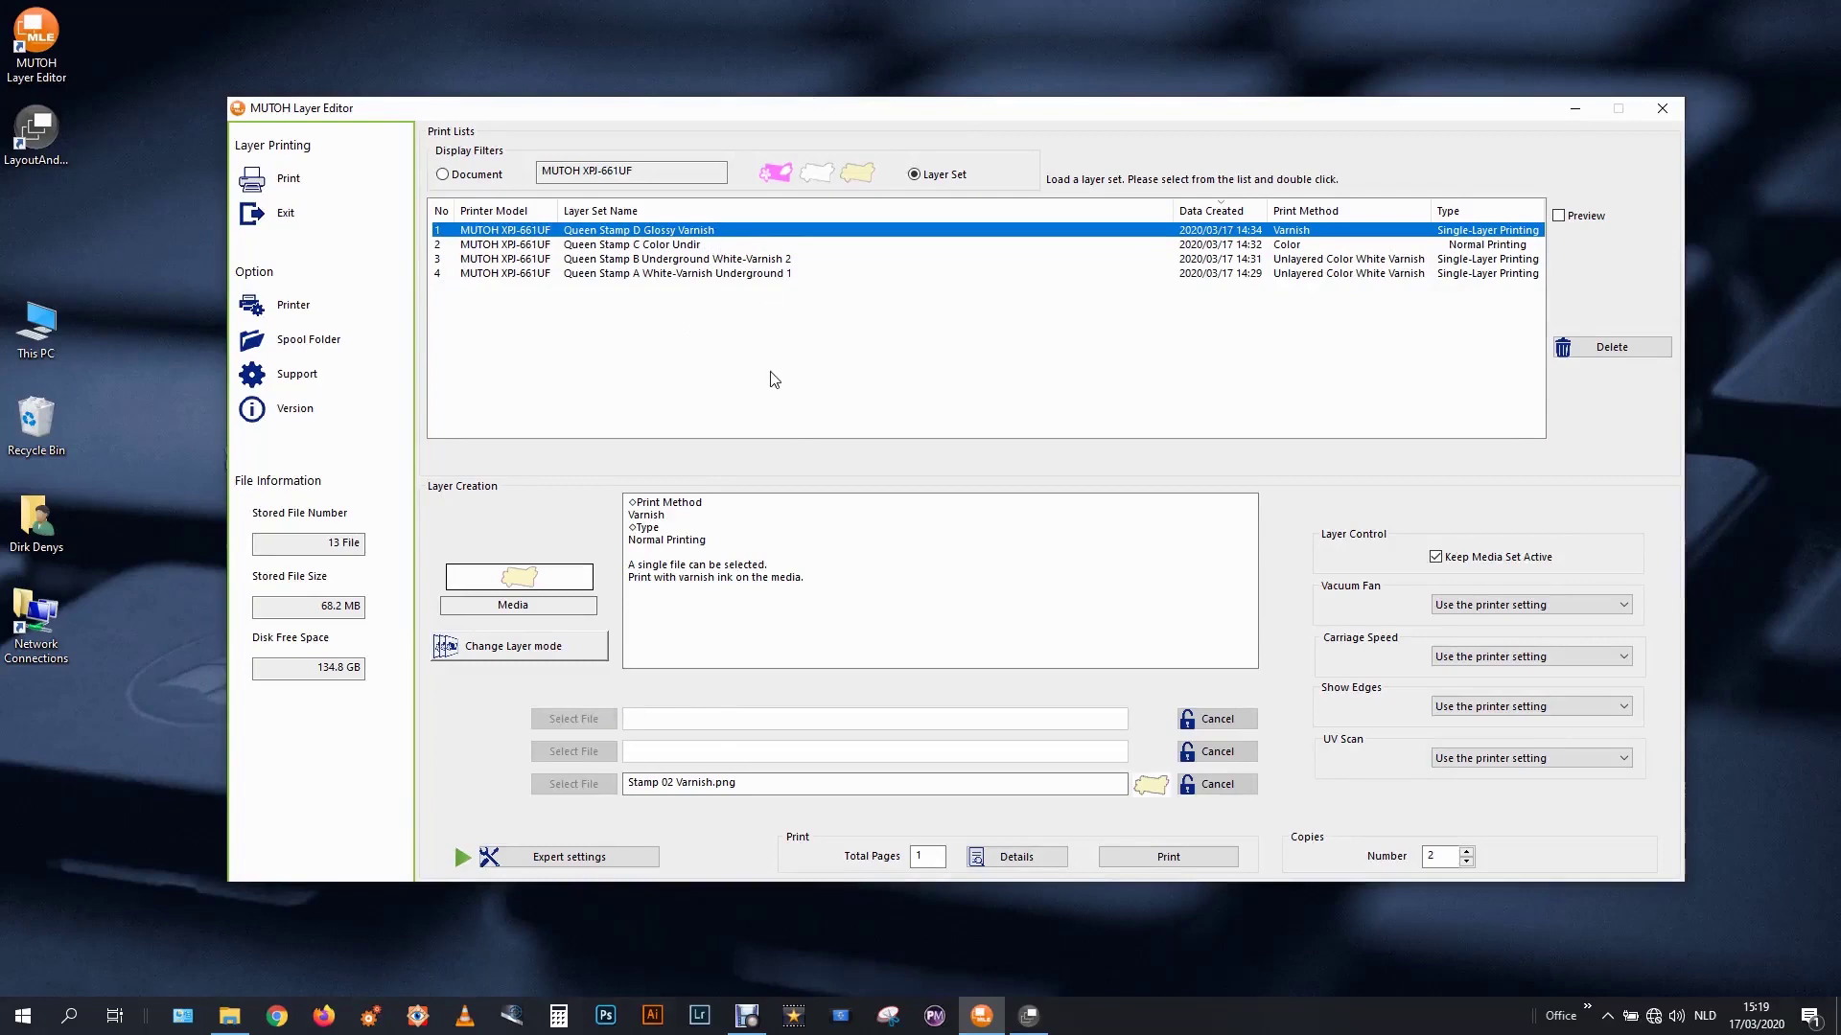
click(625, 858)
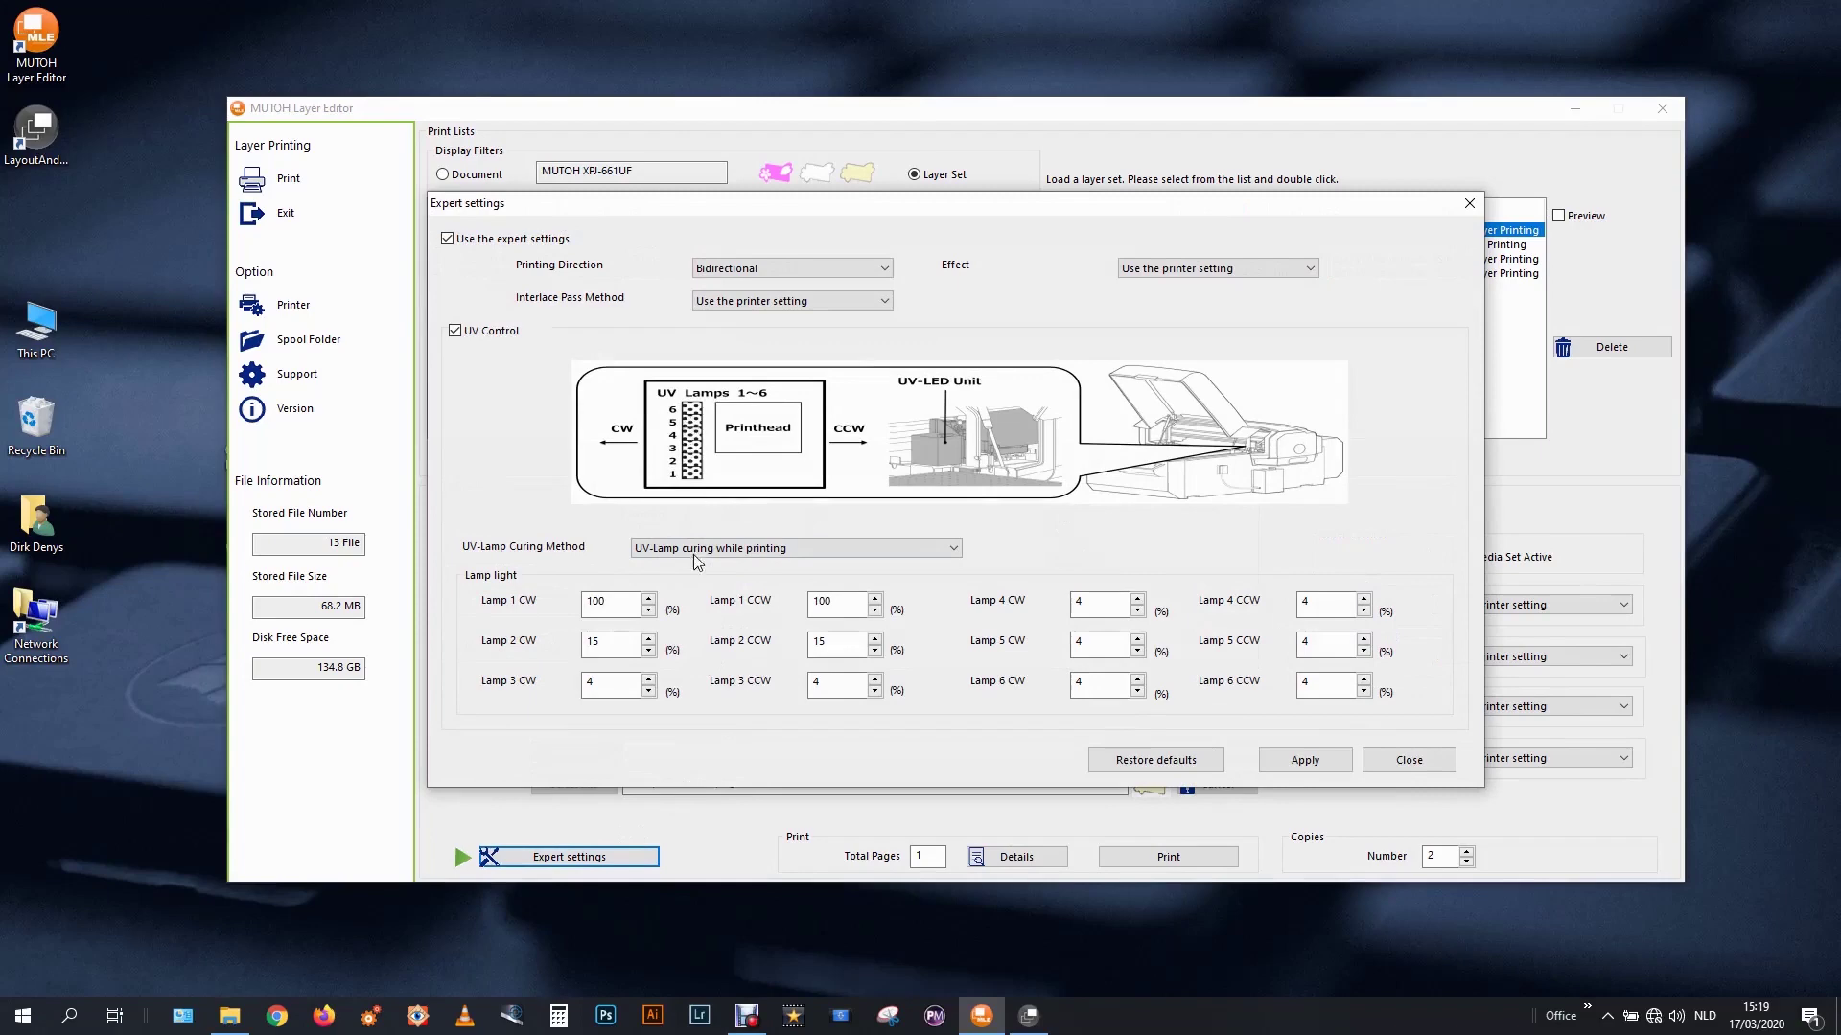
click(592, 688)
click(831, 614)
click(1297, 762)
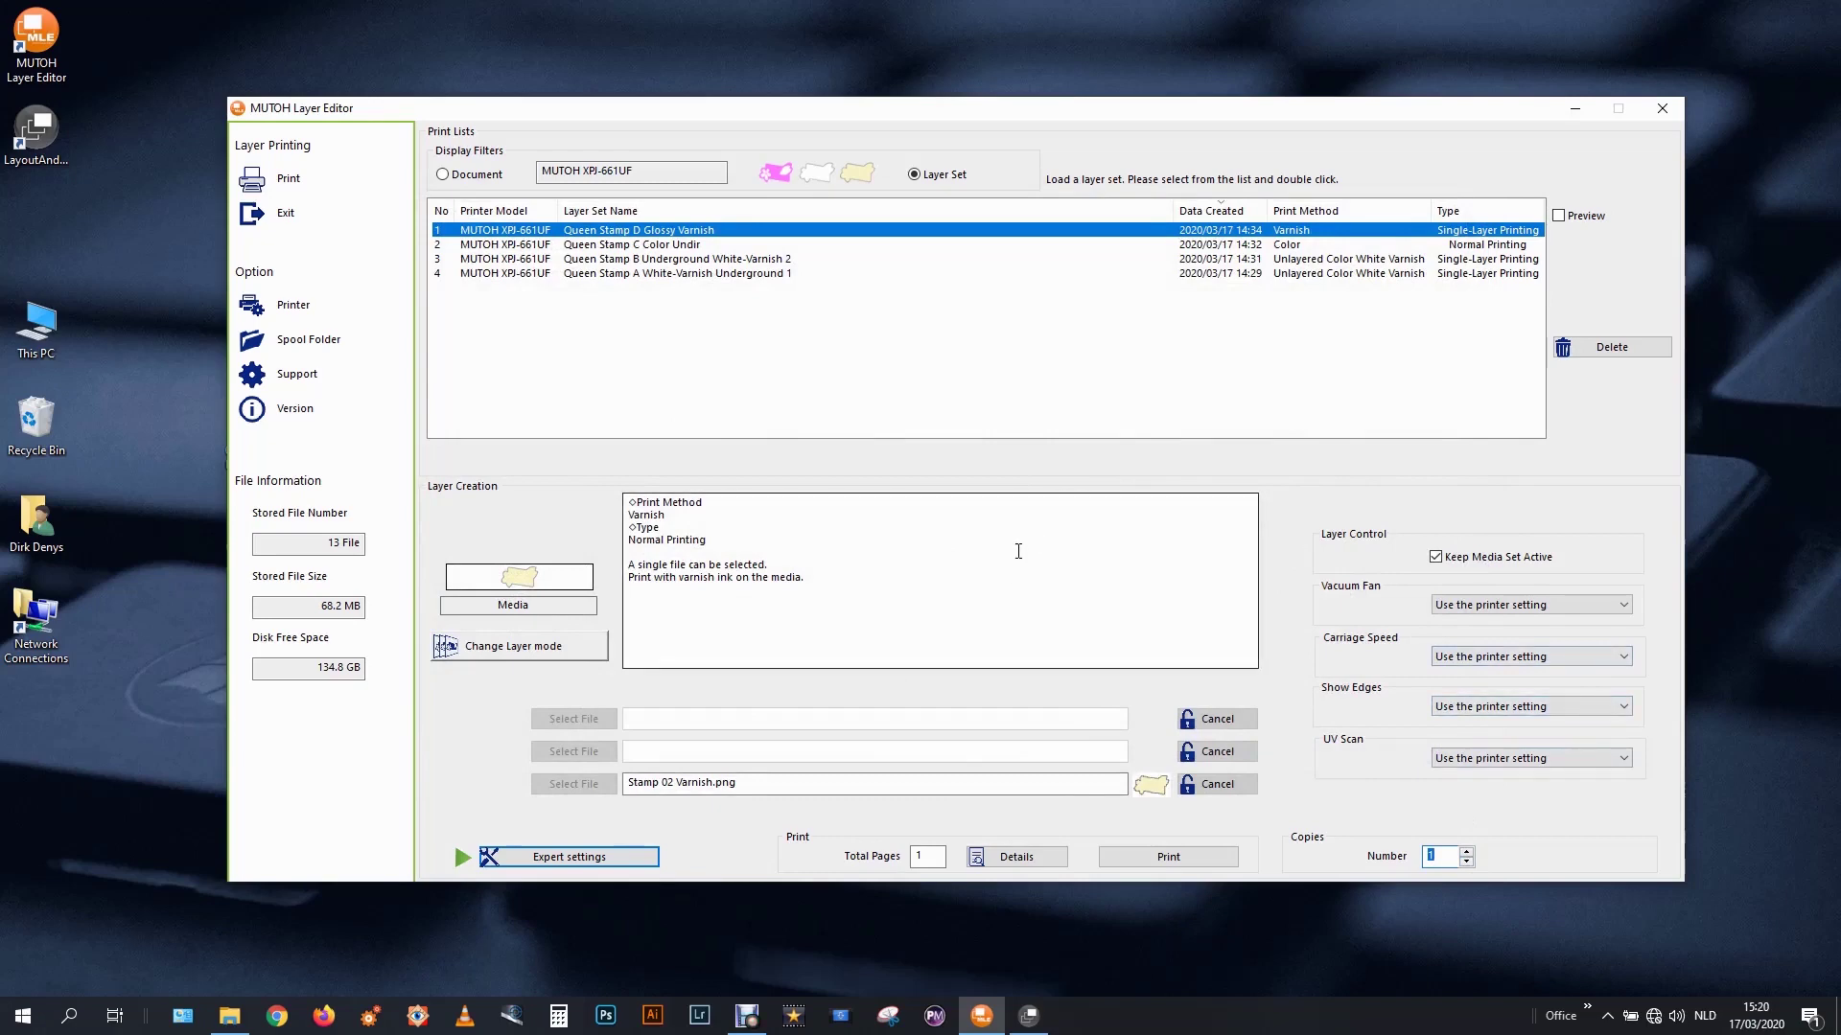
click(1178, 862)
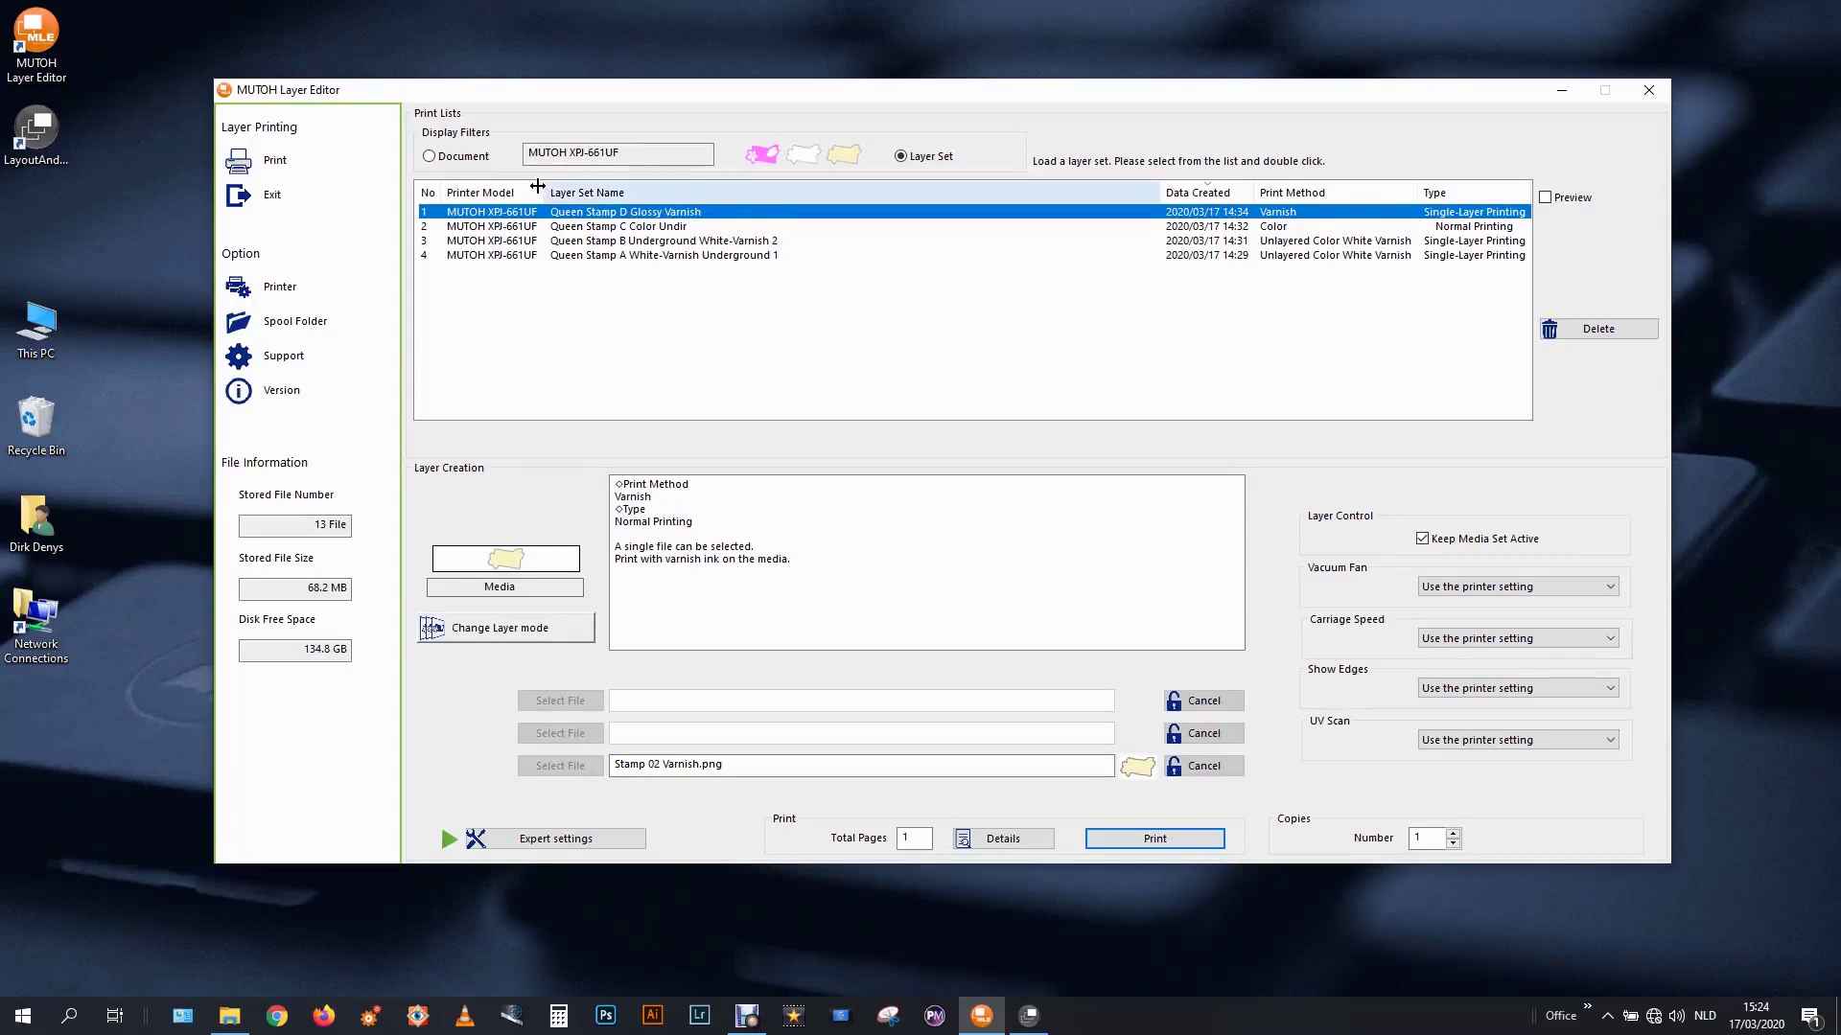
Switch the Display Filter to Document and back to Layer Set, then bring up File Explorer.
click(474, 156)
click(900, 157)
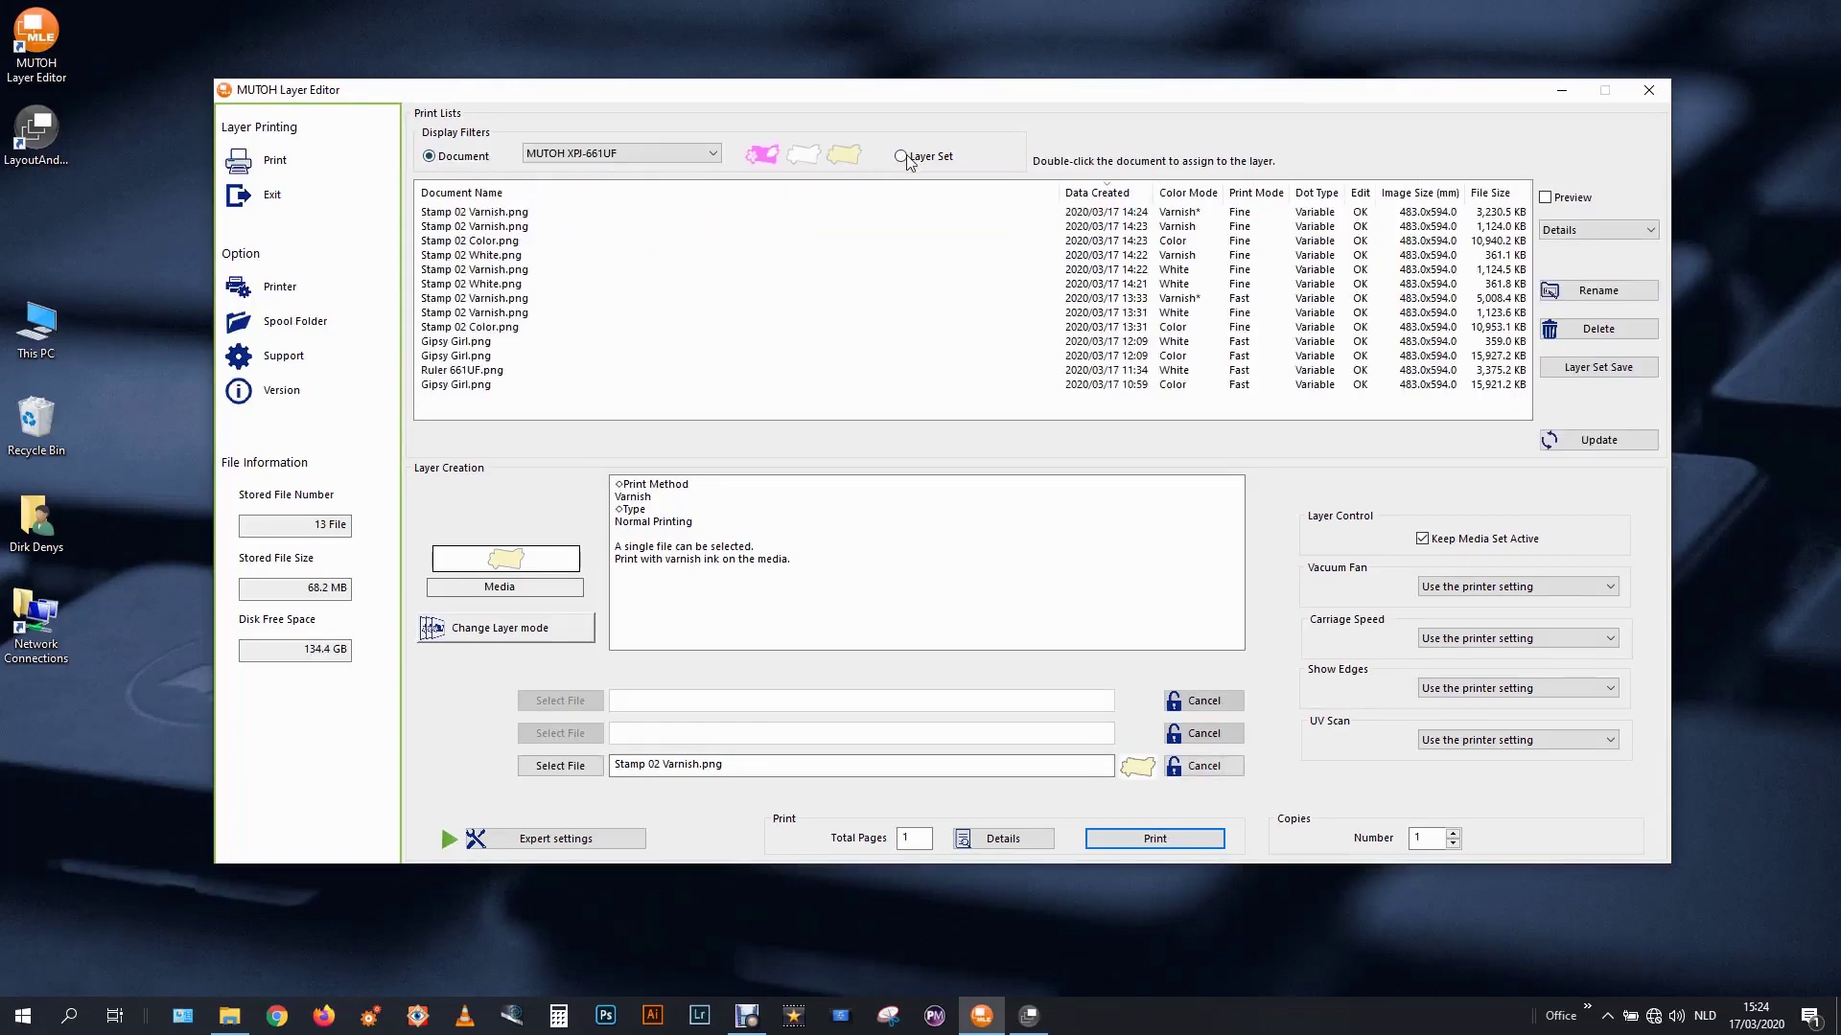
click(575, 241)
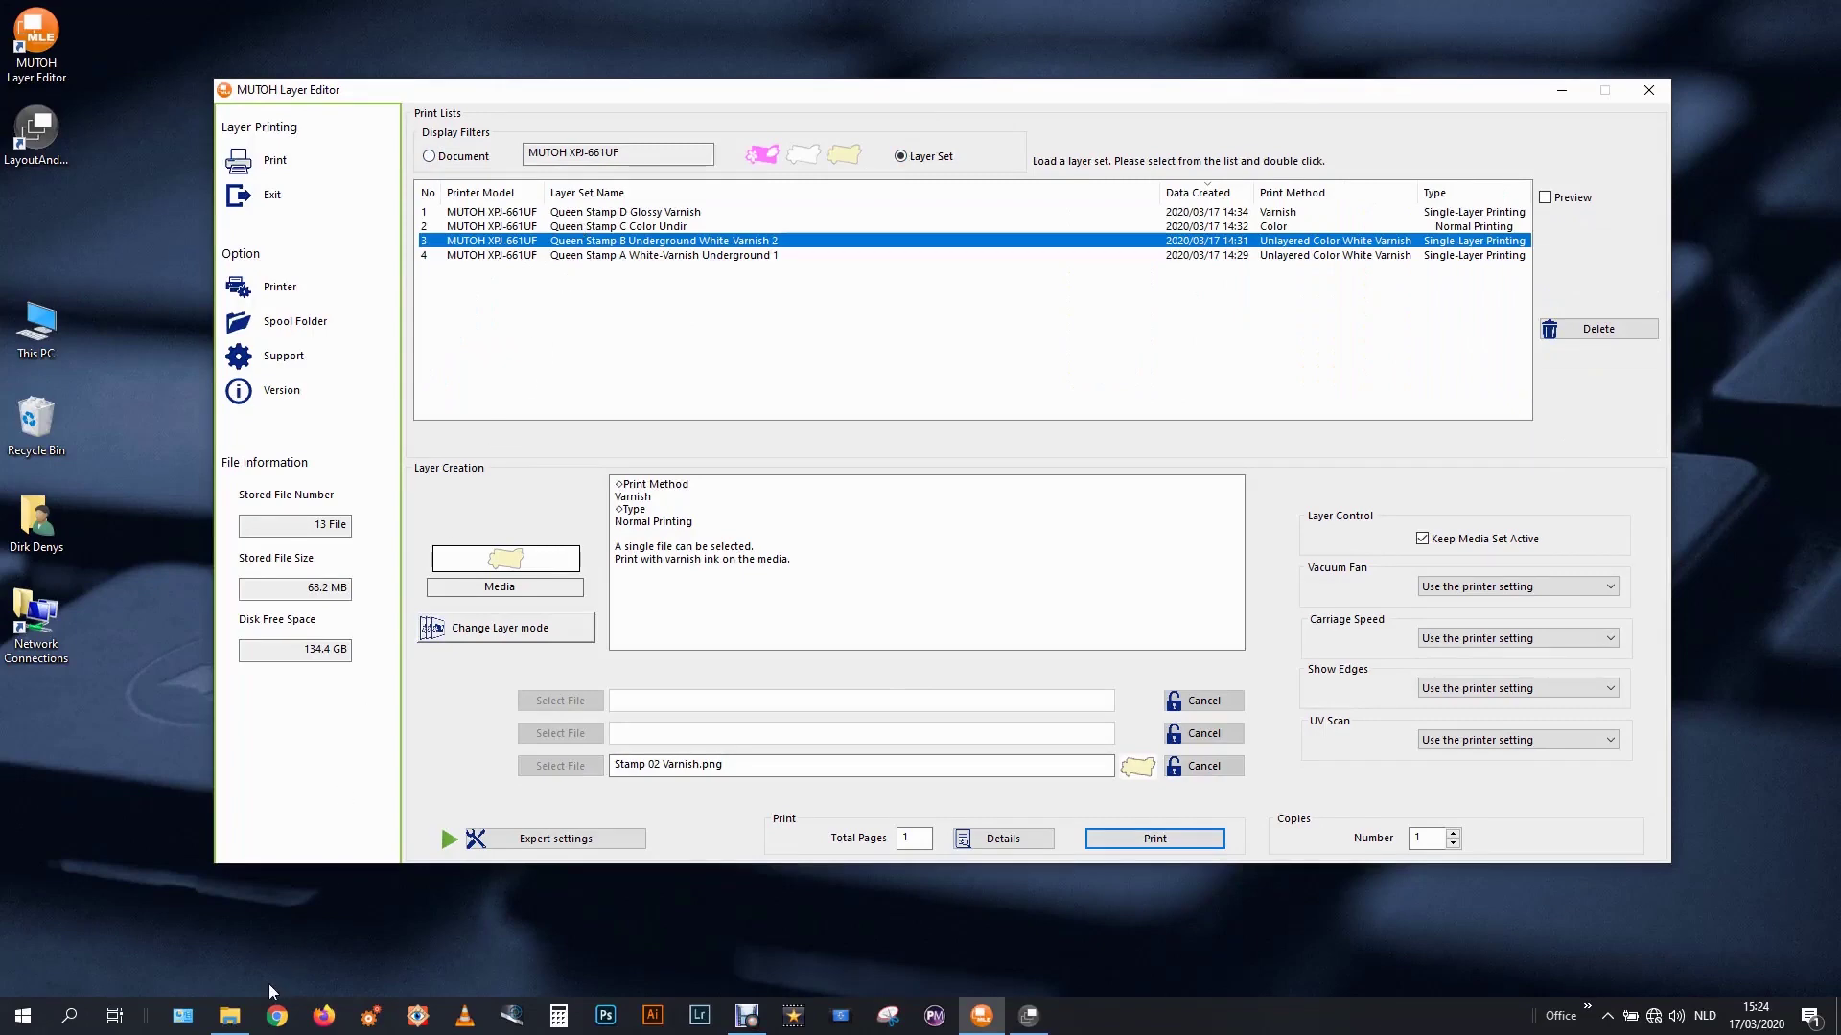
click(229, 1015)
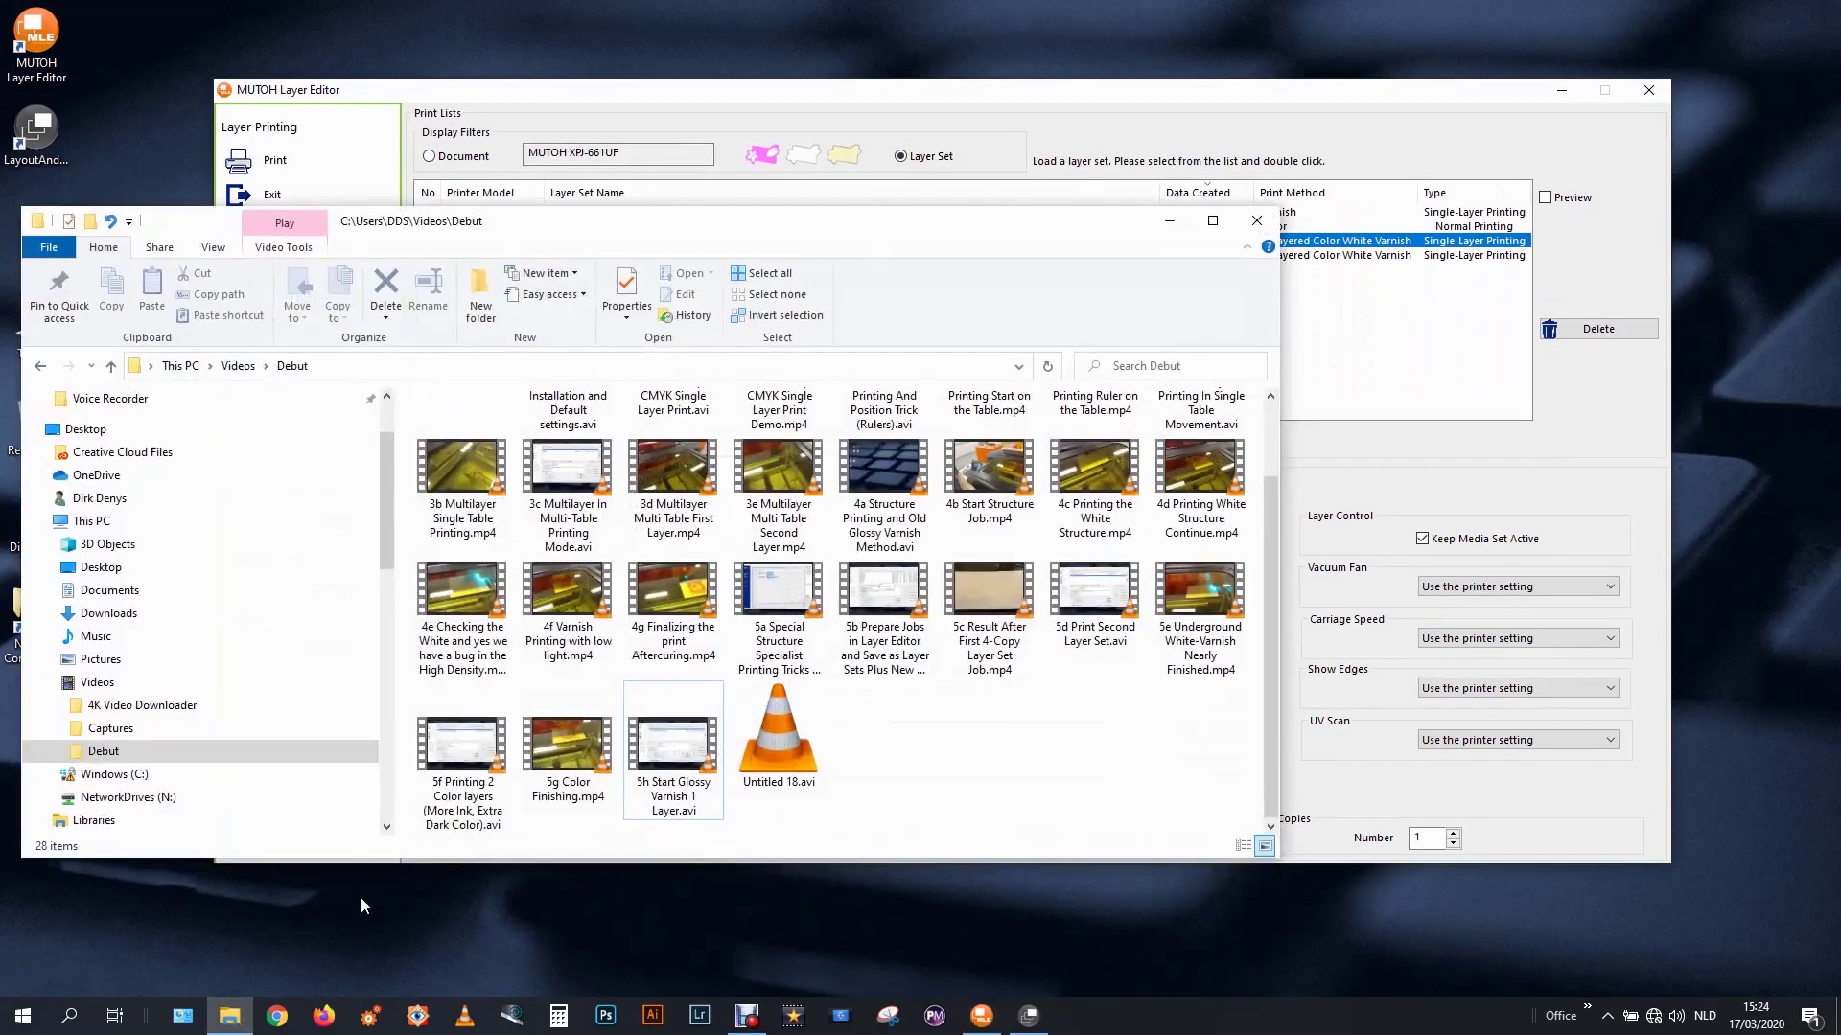
Browse via Desktop to the C: drive, open Spool 661, and select its .prn, .jpeg and .dat files.
click(92, 566)
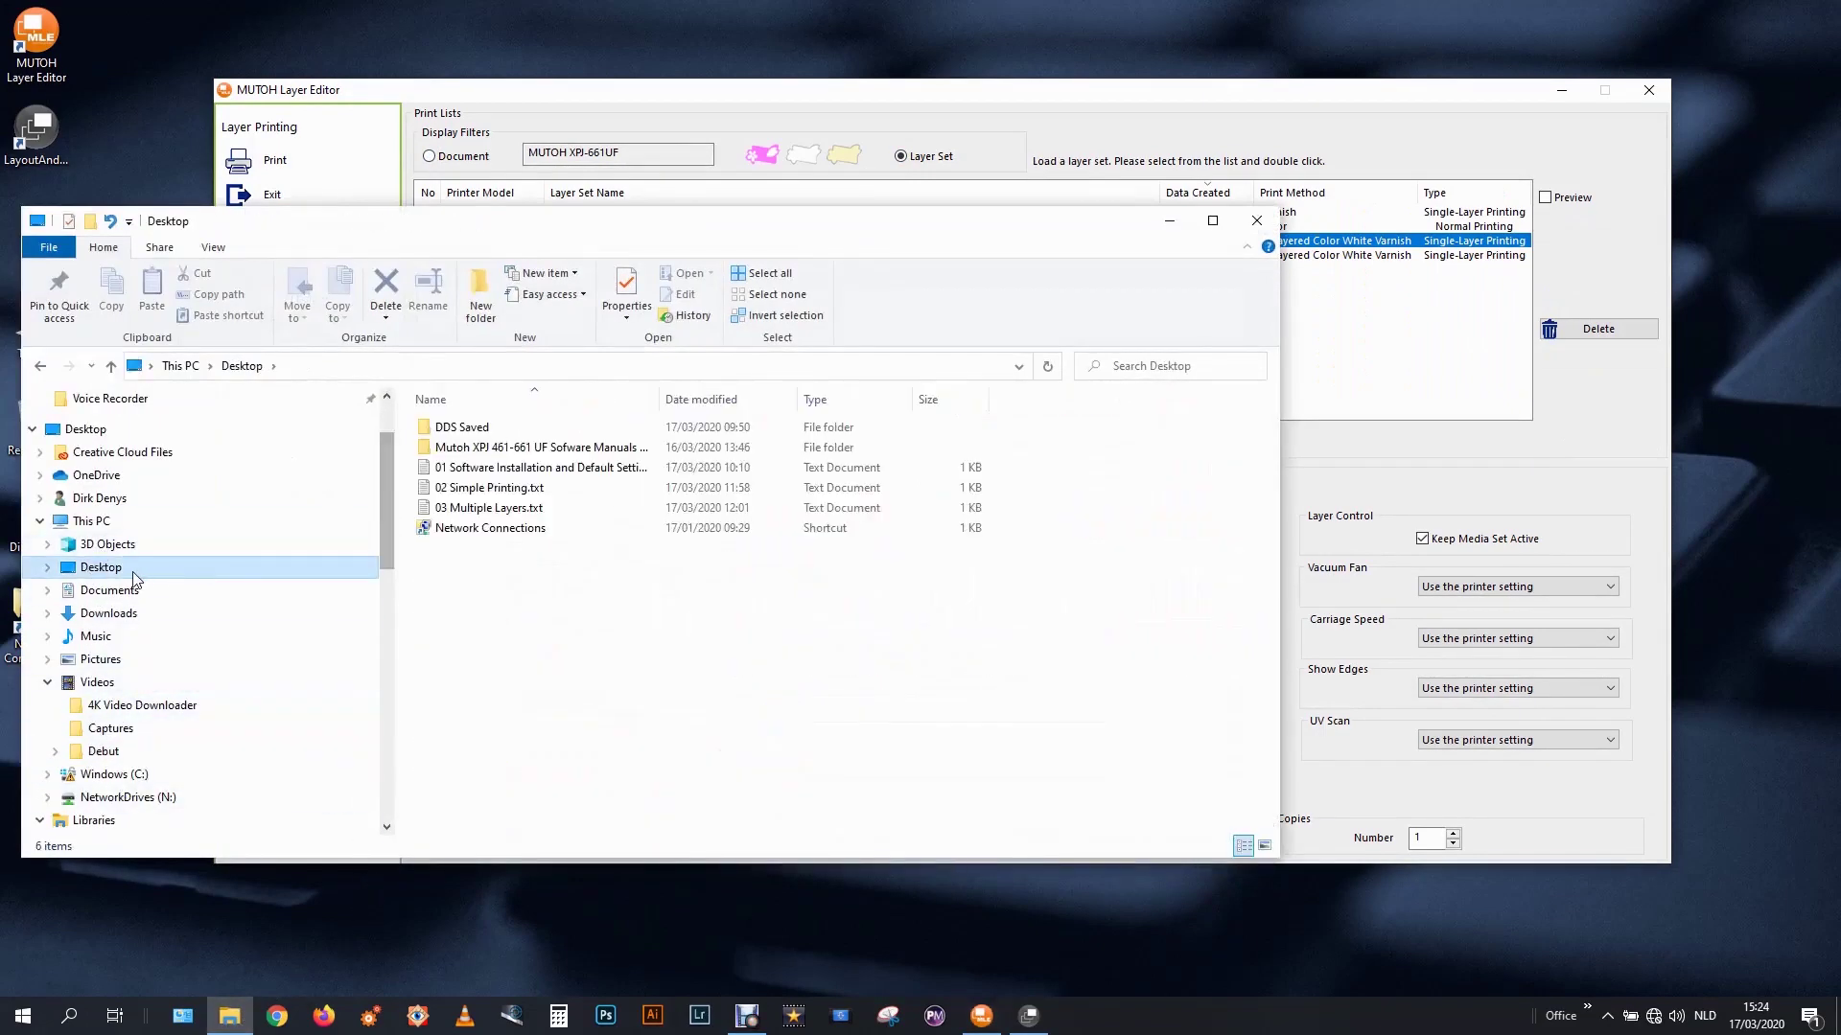
click(47, 567)
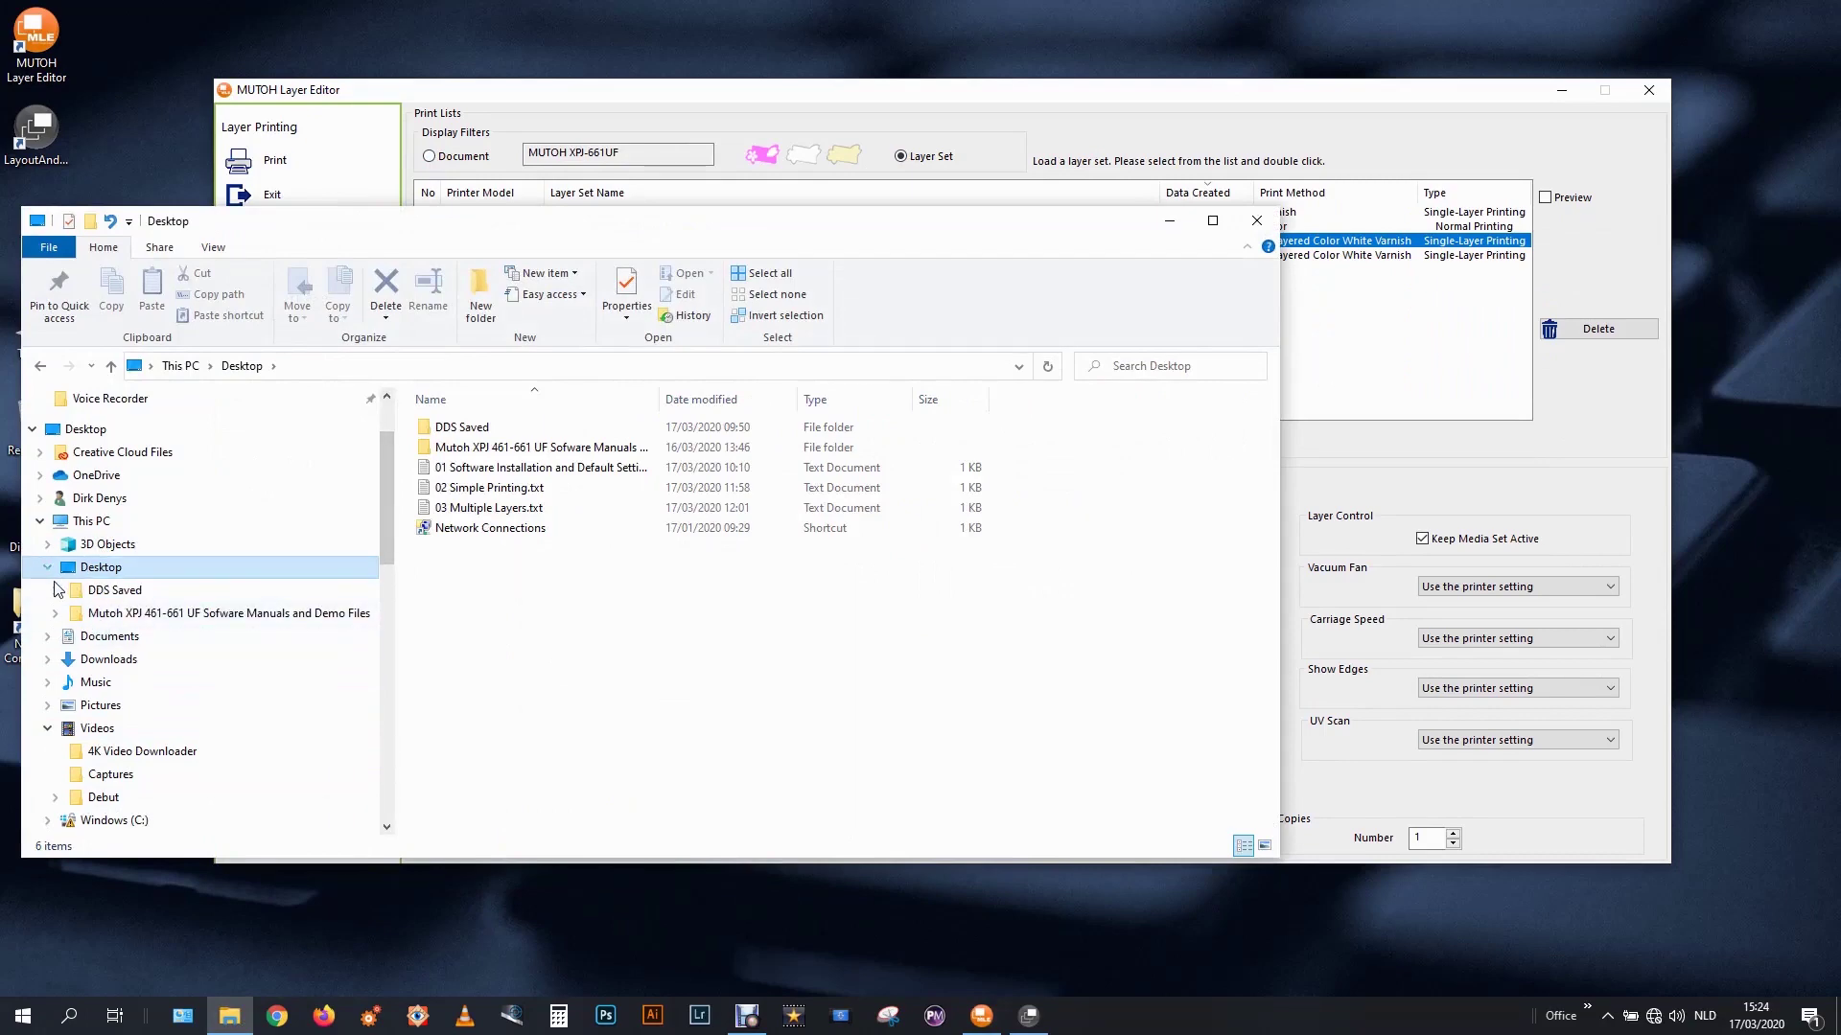
scroll(57, 588, down, 3)
click(117, 654)
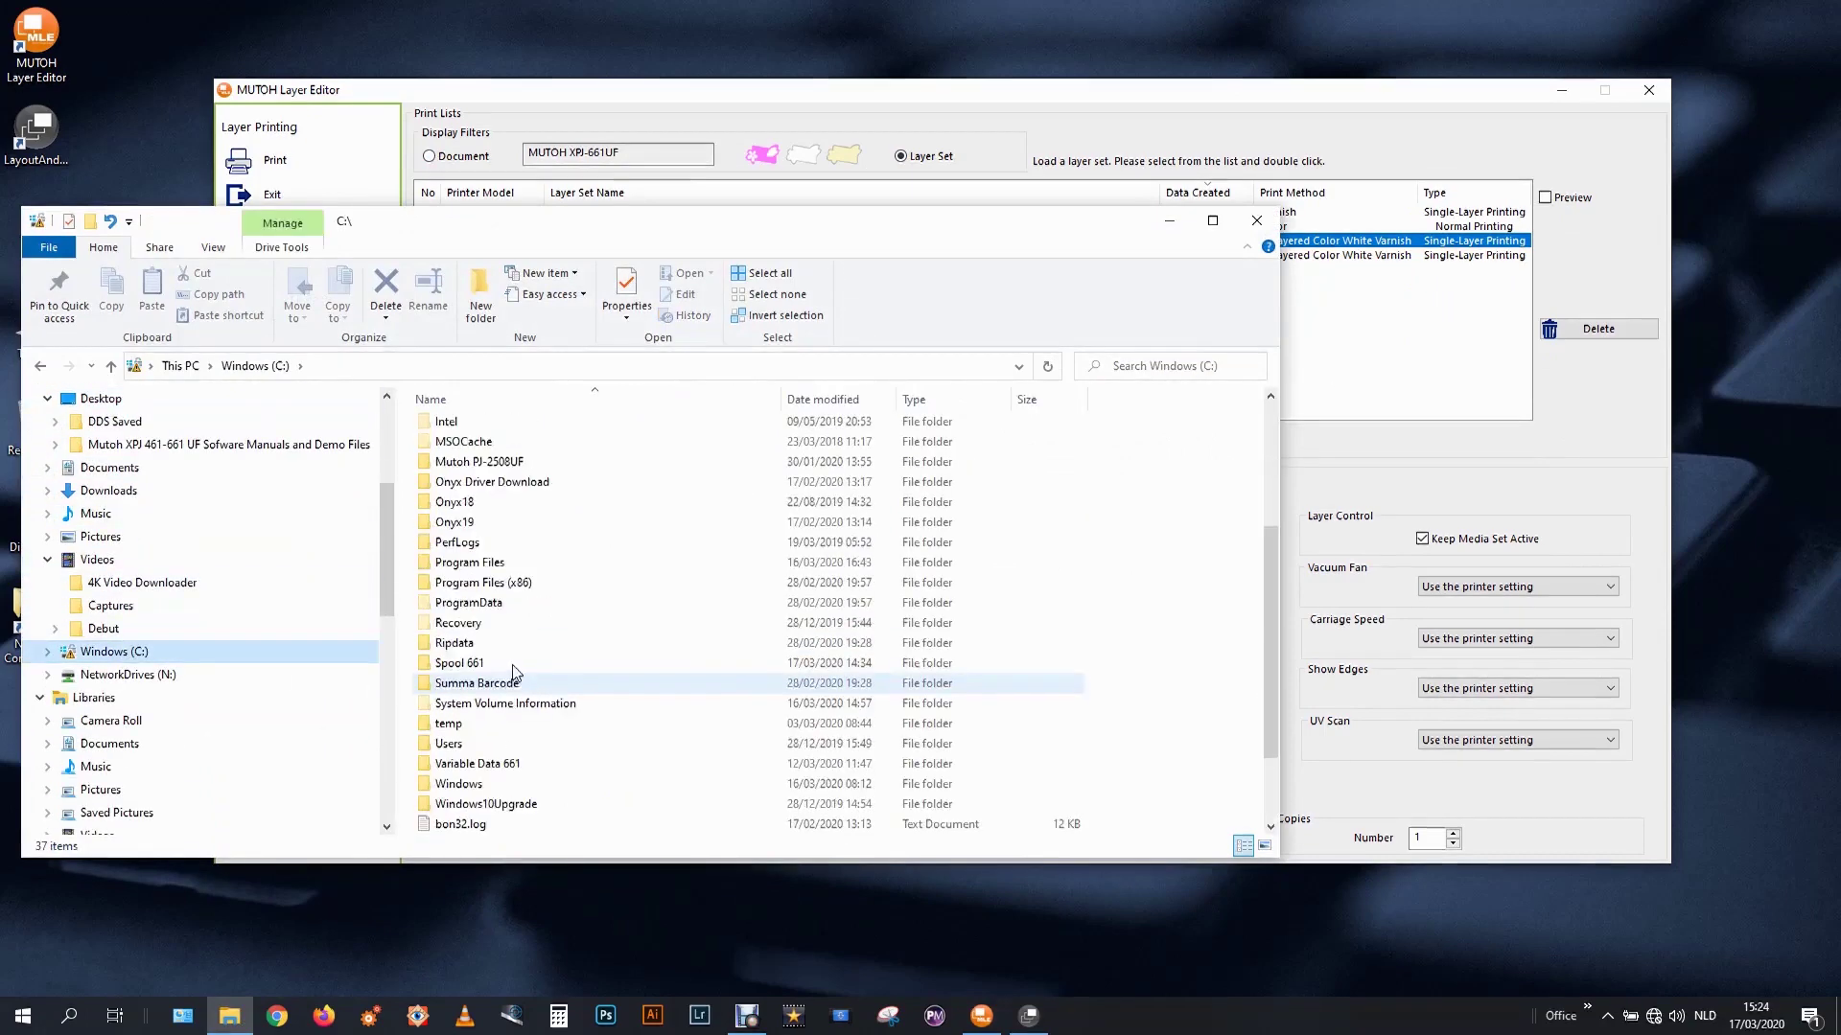
scroll(513, 672, down, 1)
double_click(476, 602)
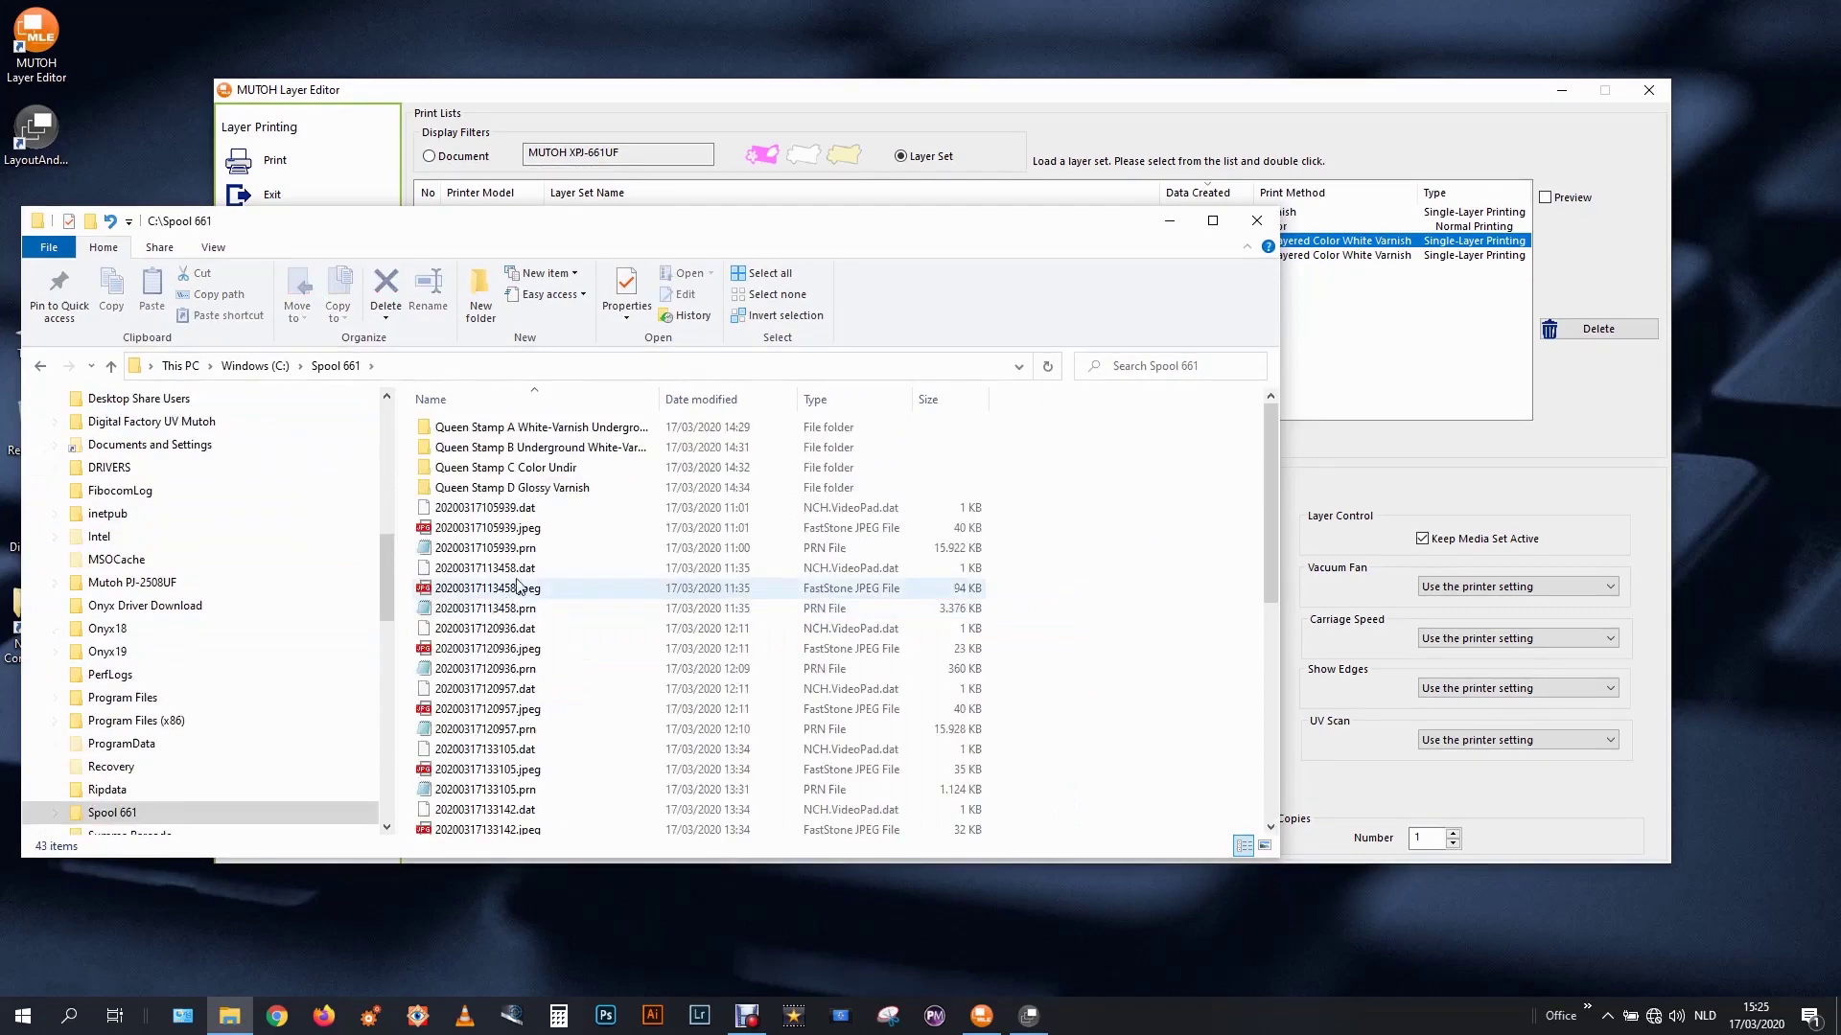
click(537, 552)
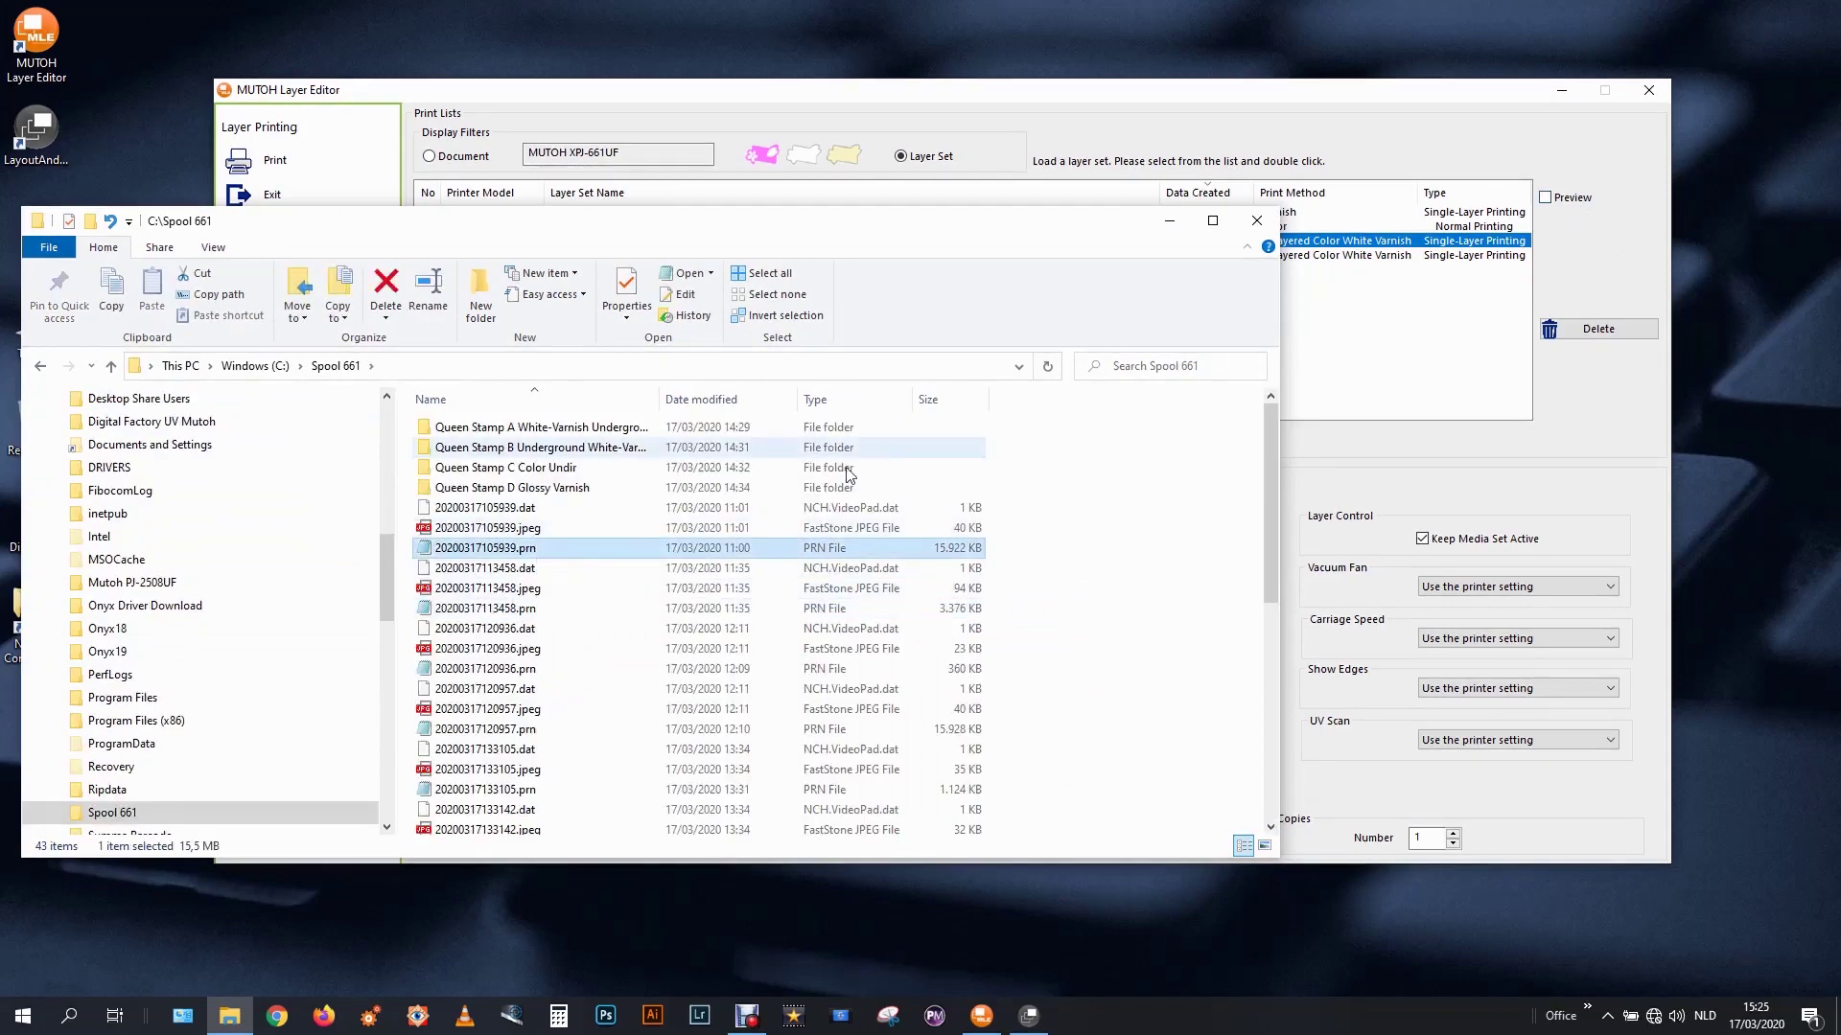
click(529, 530)
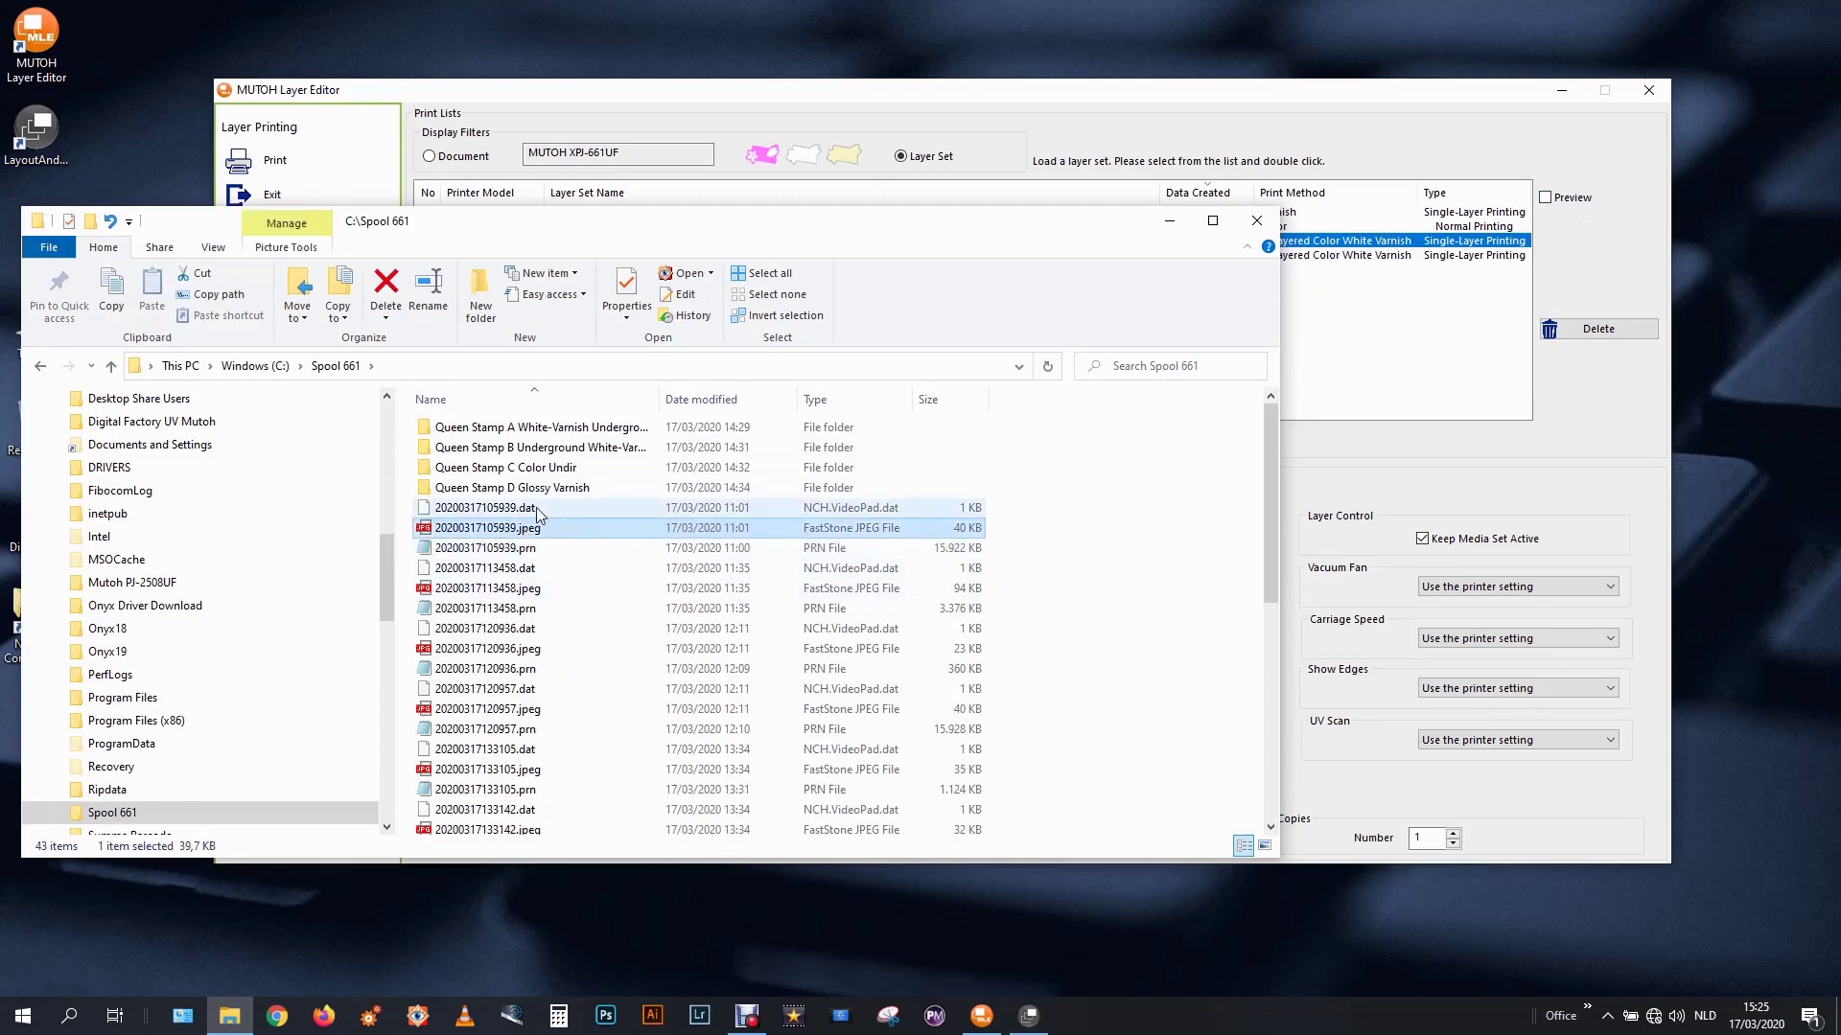
click(537, 508)
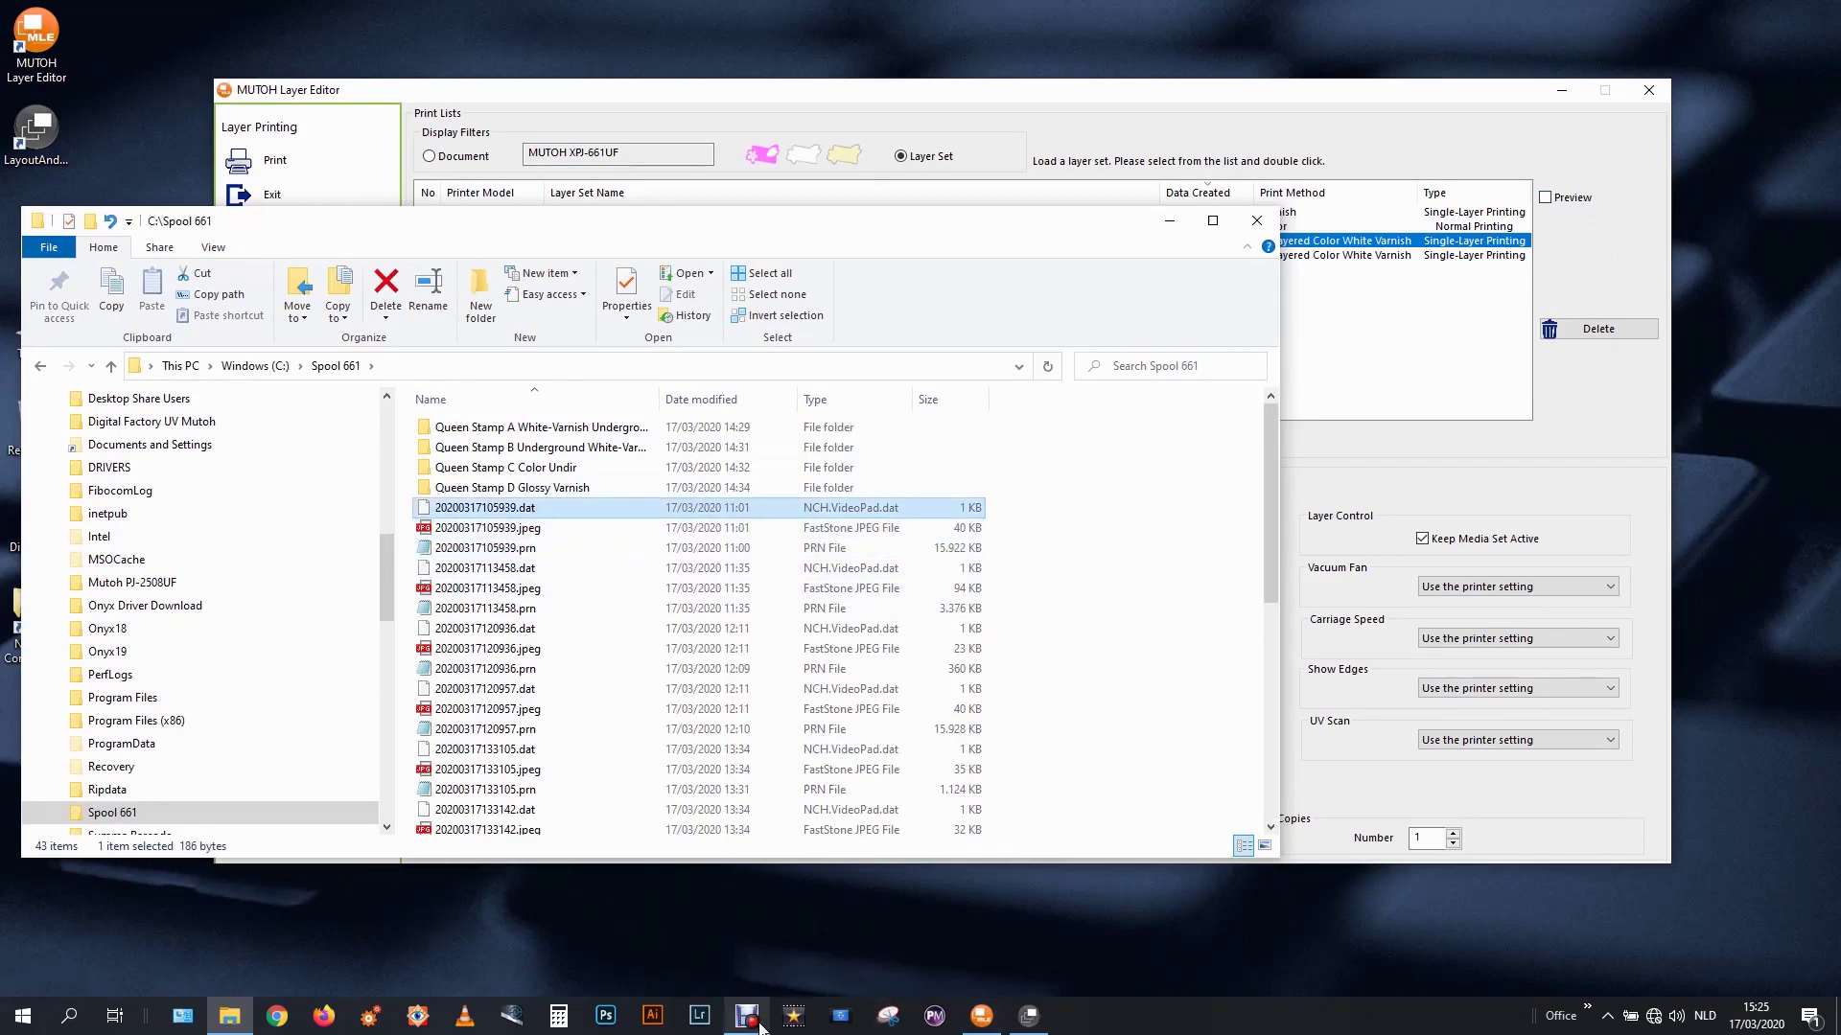
Check the print mode settings in Layout and Print Tool2, then hide the tool again.
mouse_move(758, 1022)
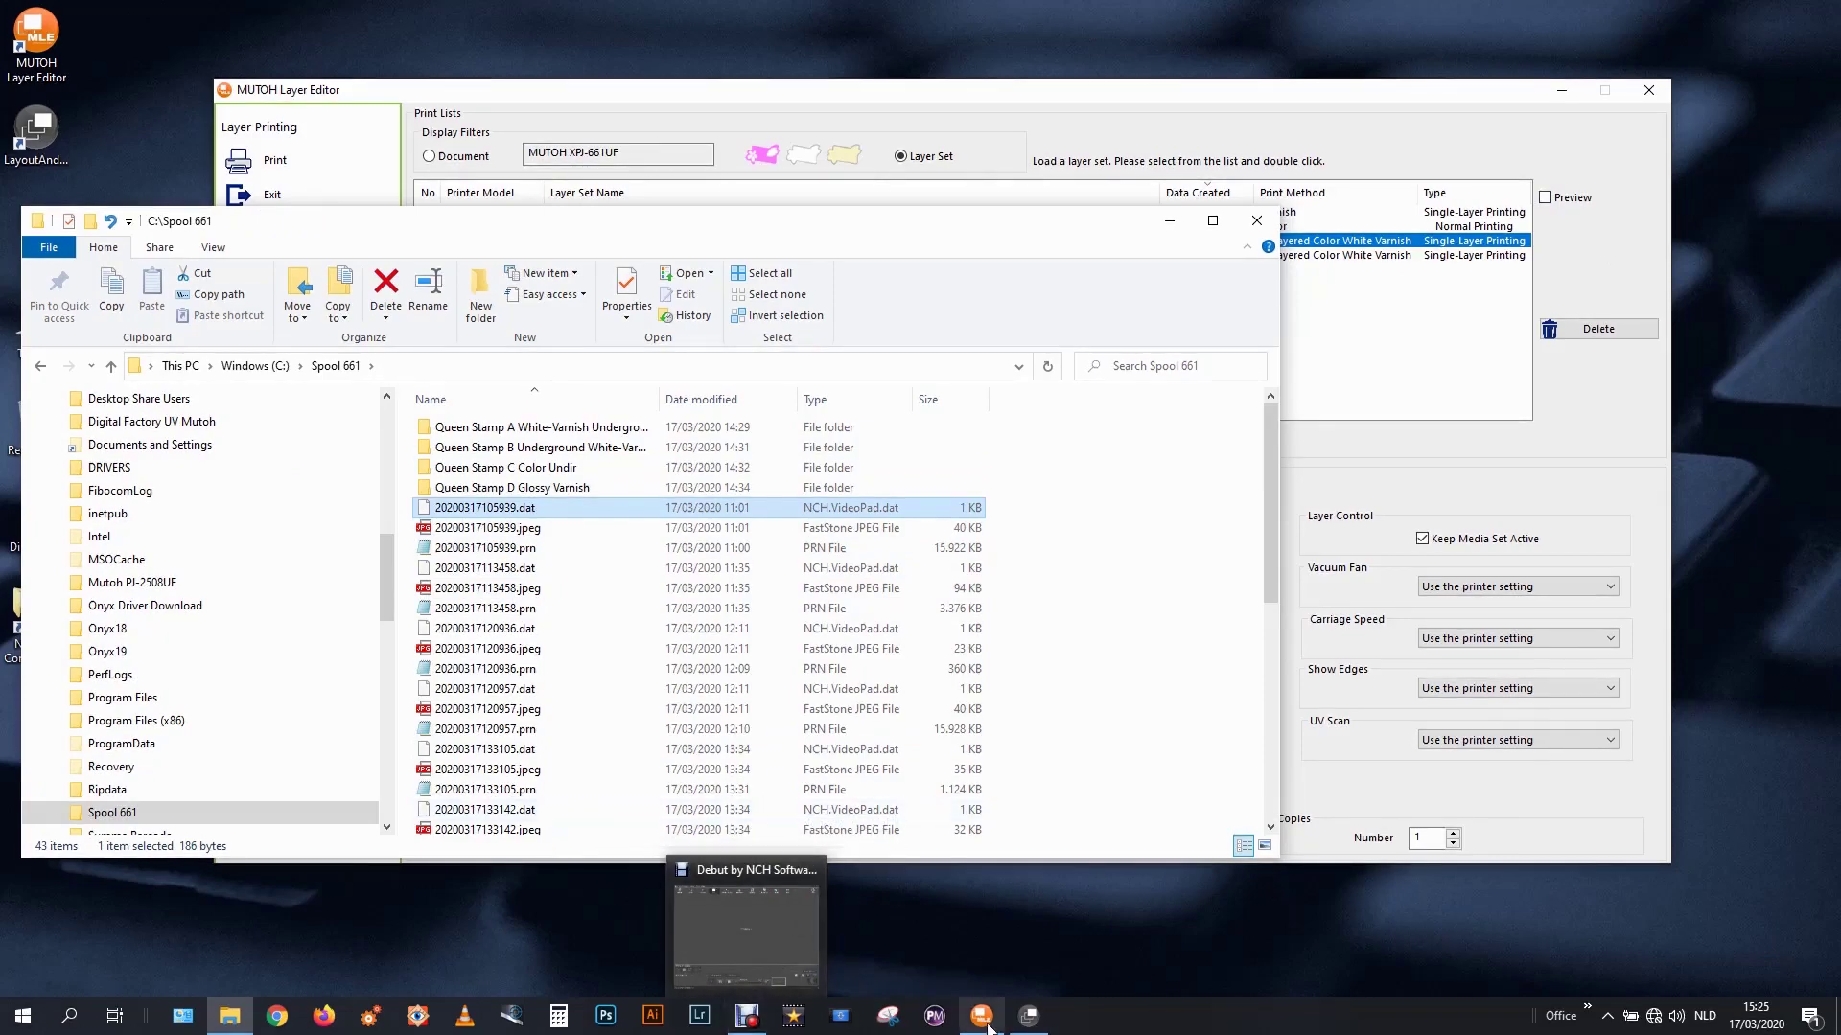
click(1029, 1015)
click(287, 308)
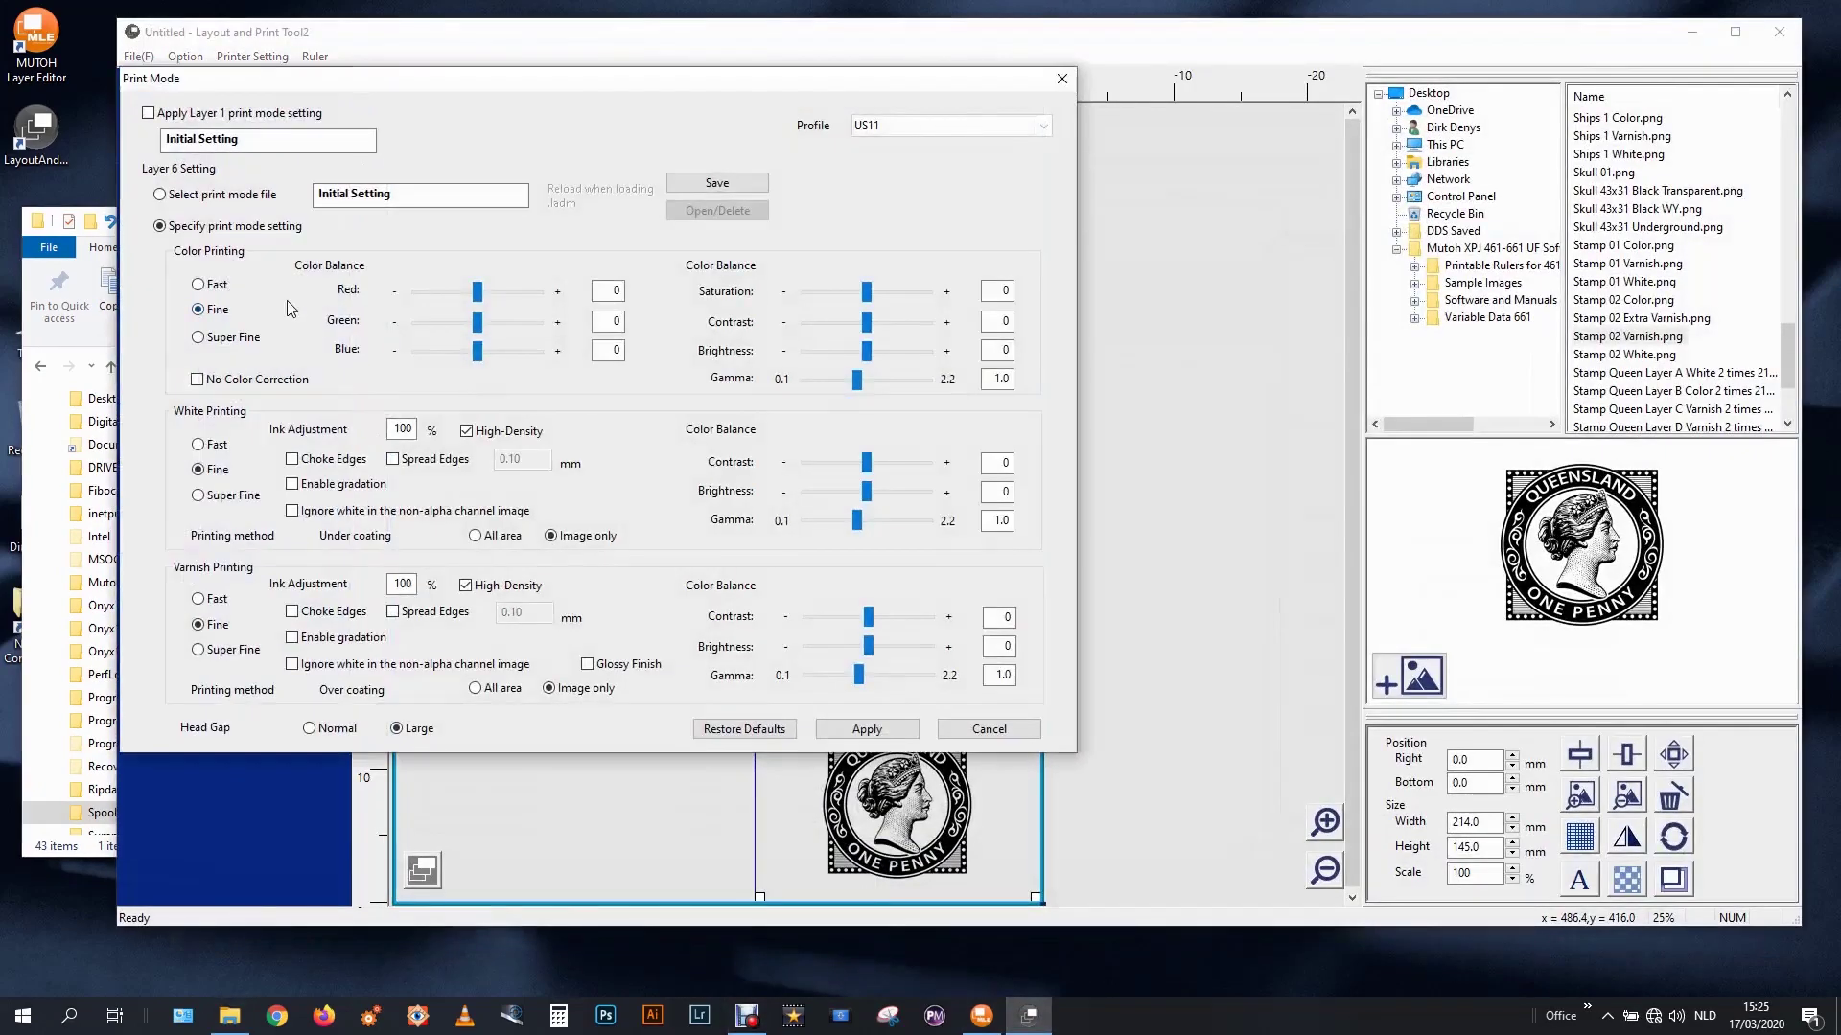
click(1061, 78)
click(1692, 32)
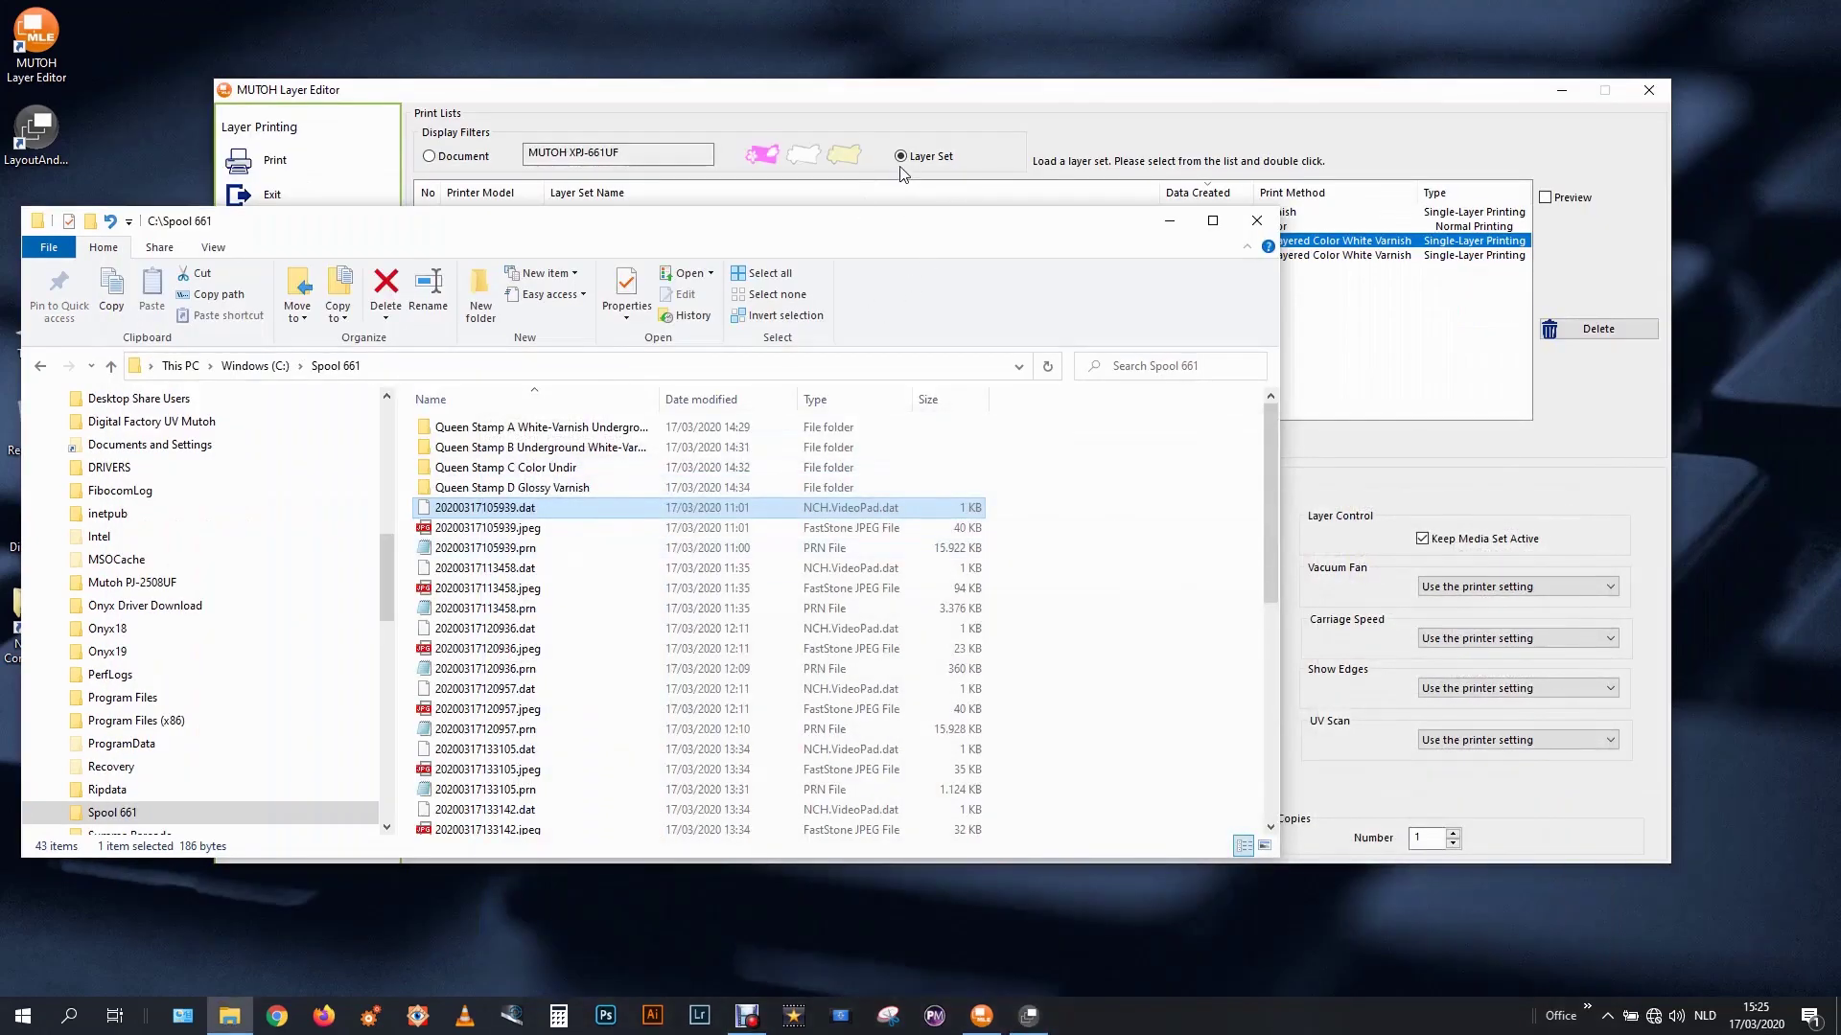
Open the Queen Stamp D Glossy Varnish folder and select its SAVE_SETTING.xml file.
click(518, 487)
click(538, 447)
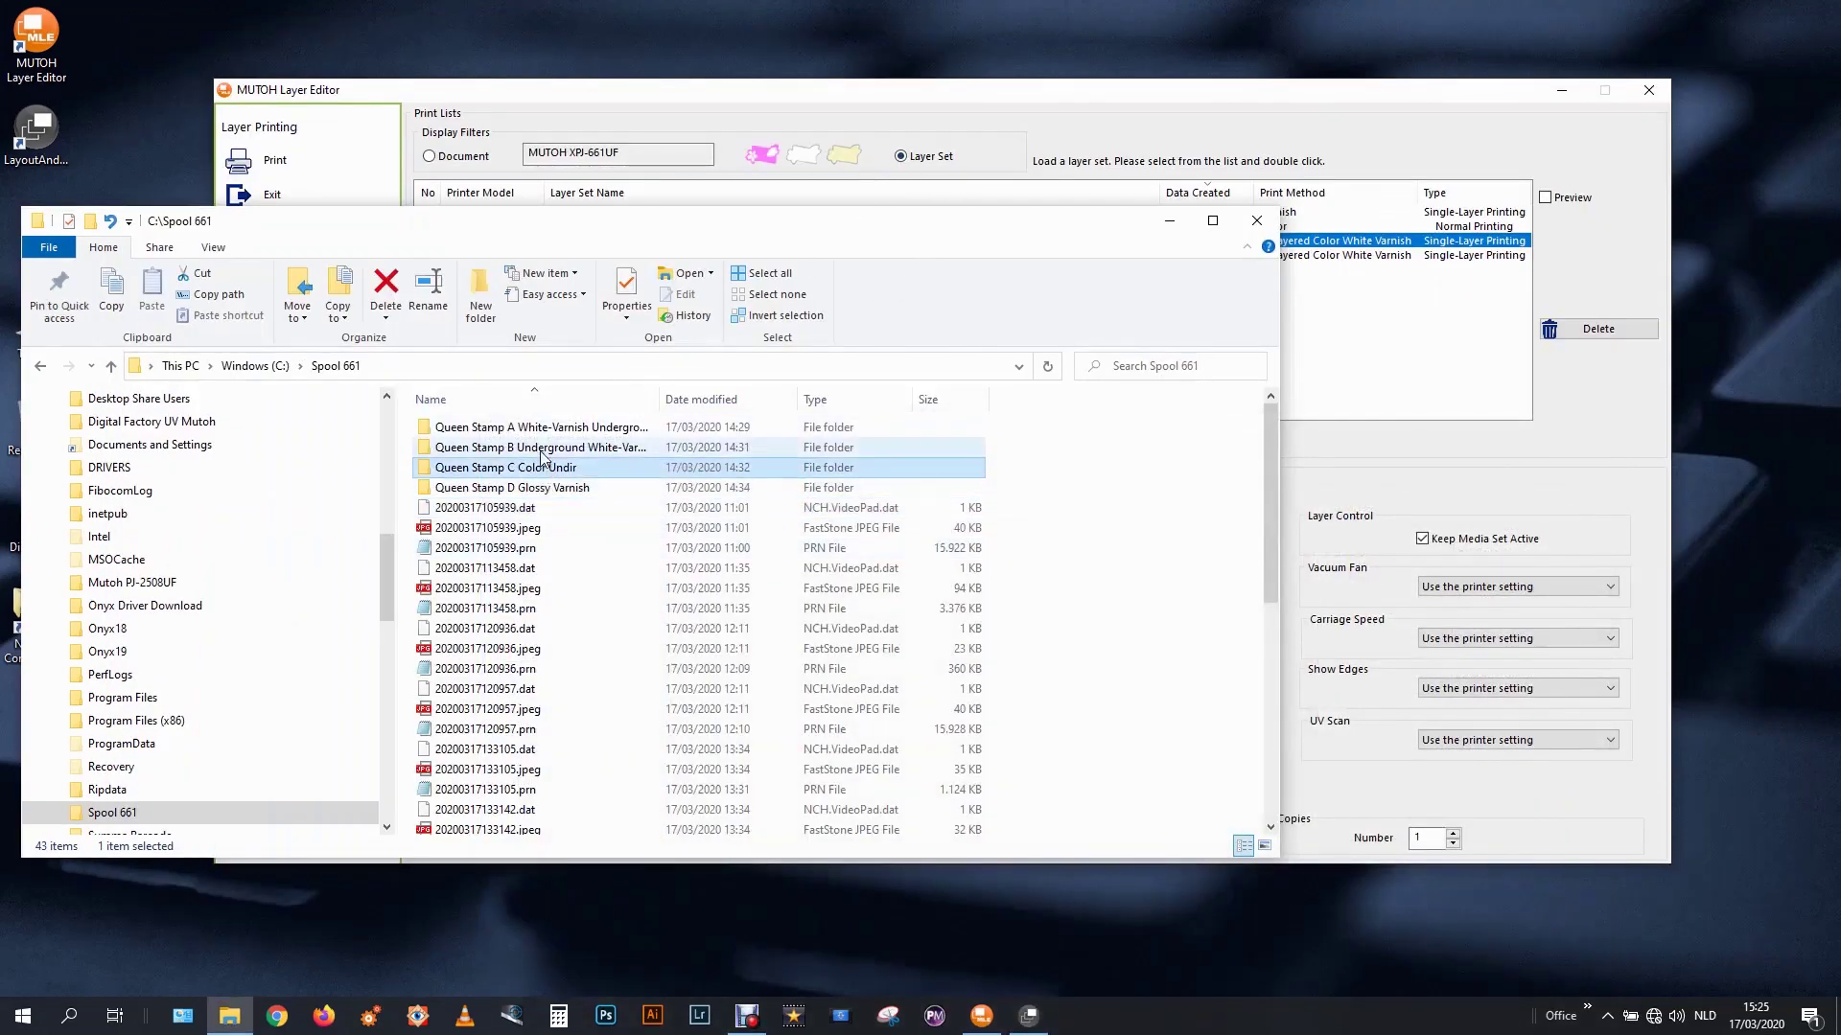
click(542, 430)
click(565, 491)
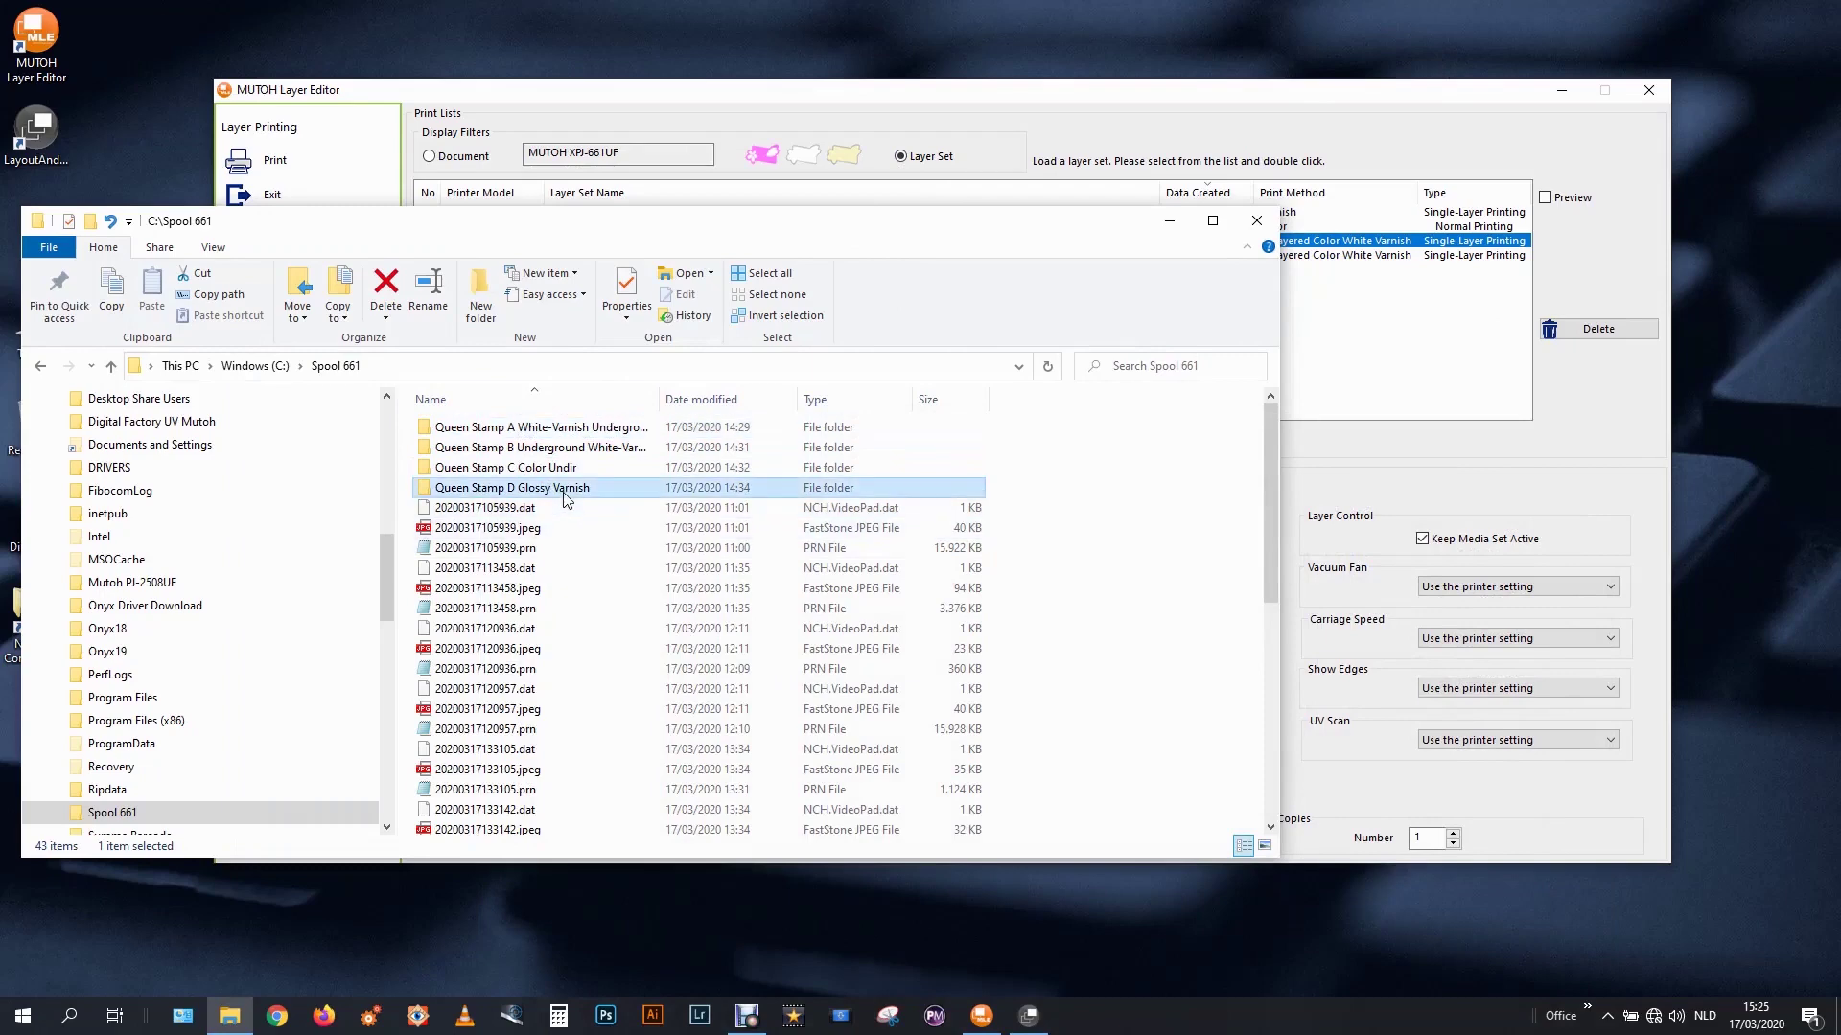
double_click(565, 489)
click(542, 449)
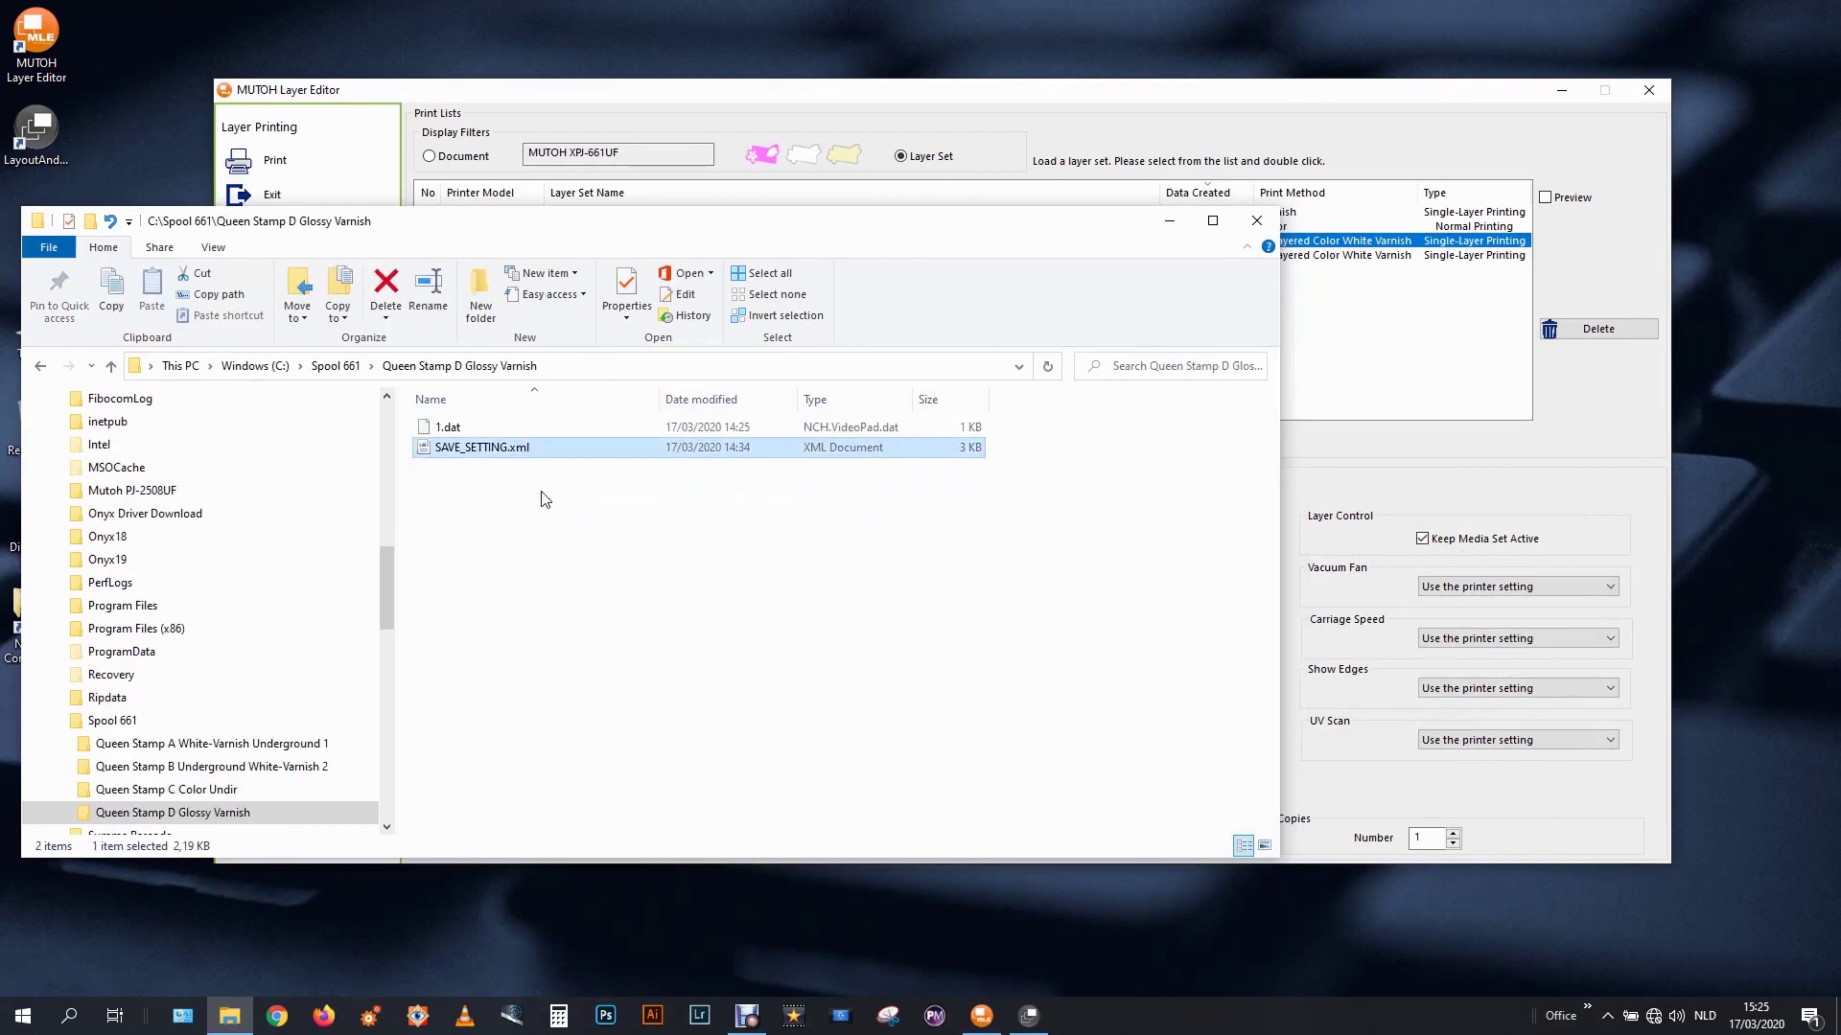
Return to Spool 661, clear the selection and show the full C:\Spool 661 path.
click(113, 721)
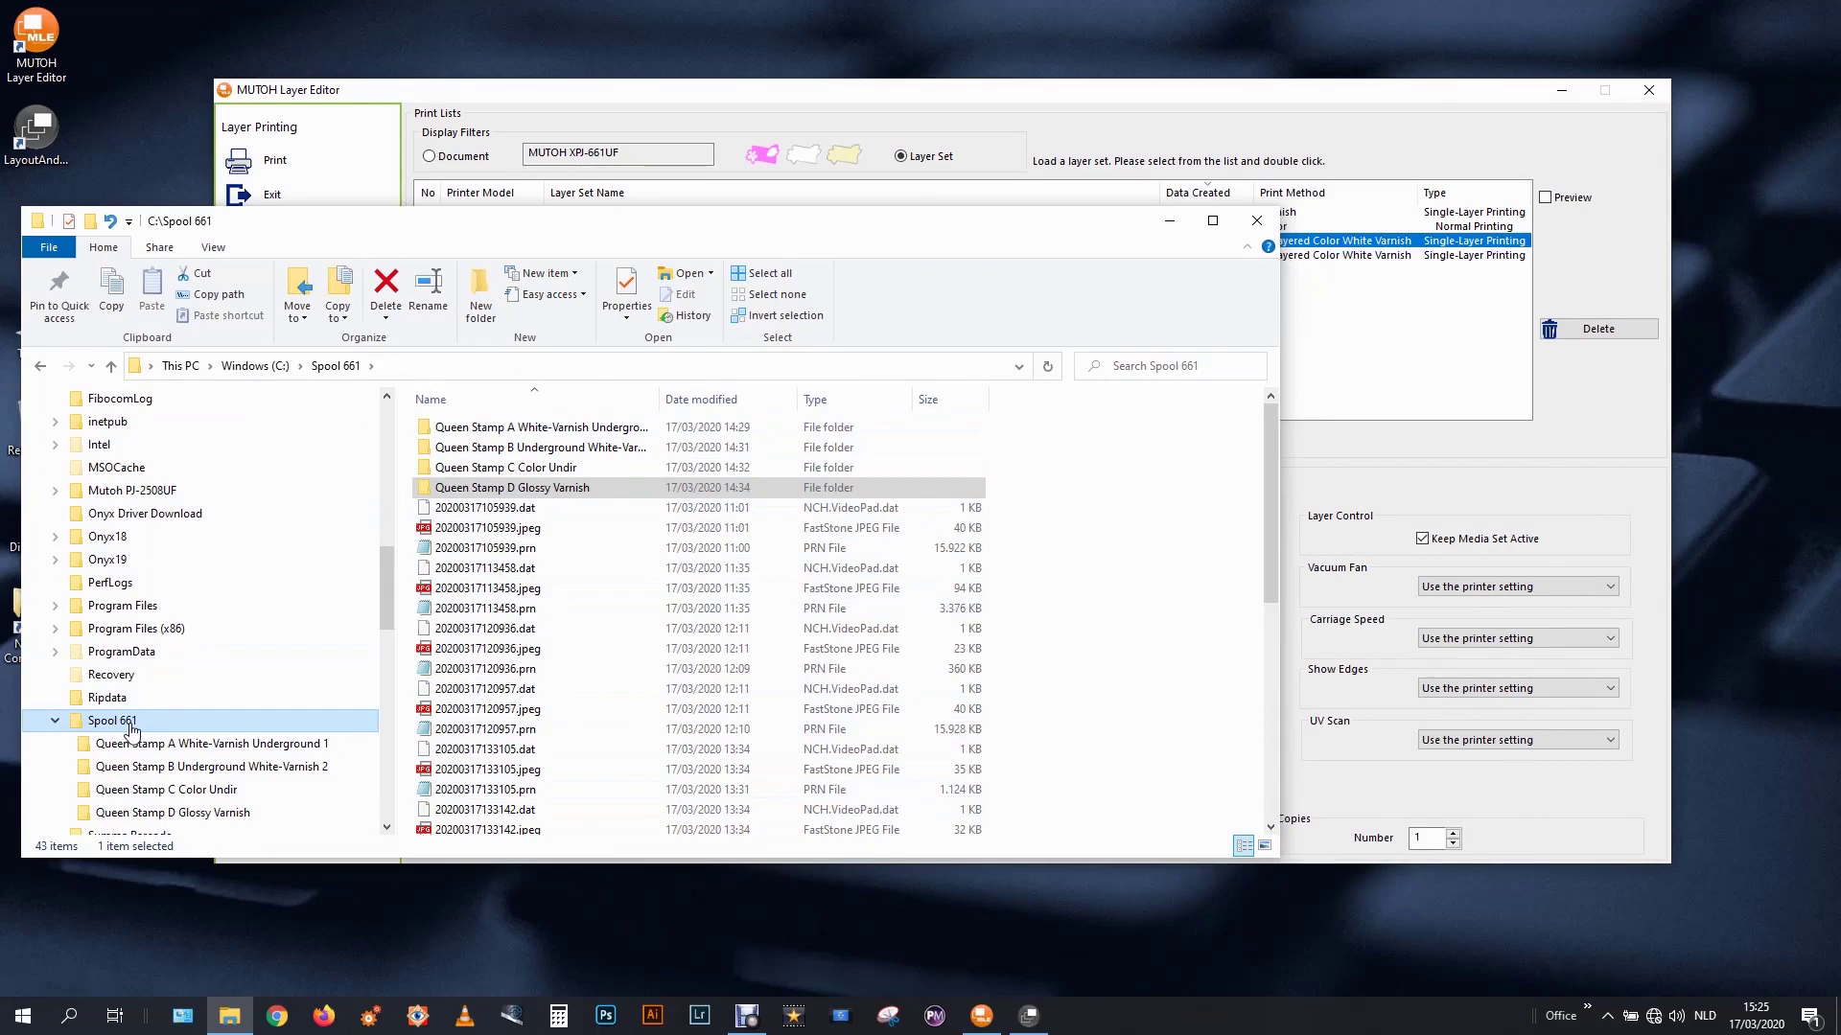
click(407, 477)
click(402, 366)
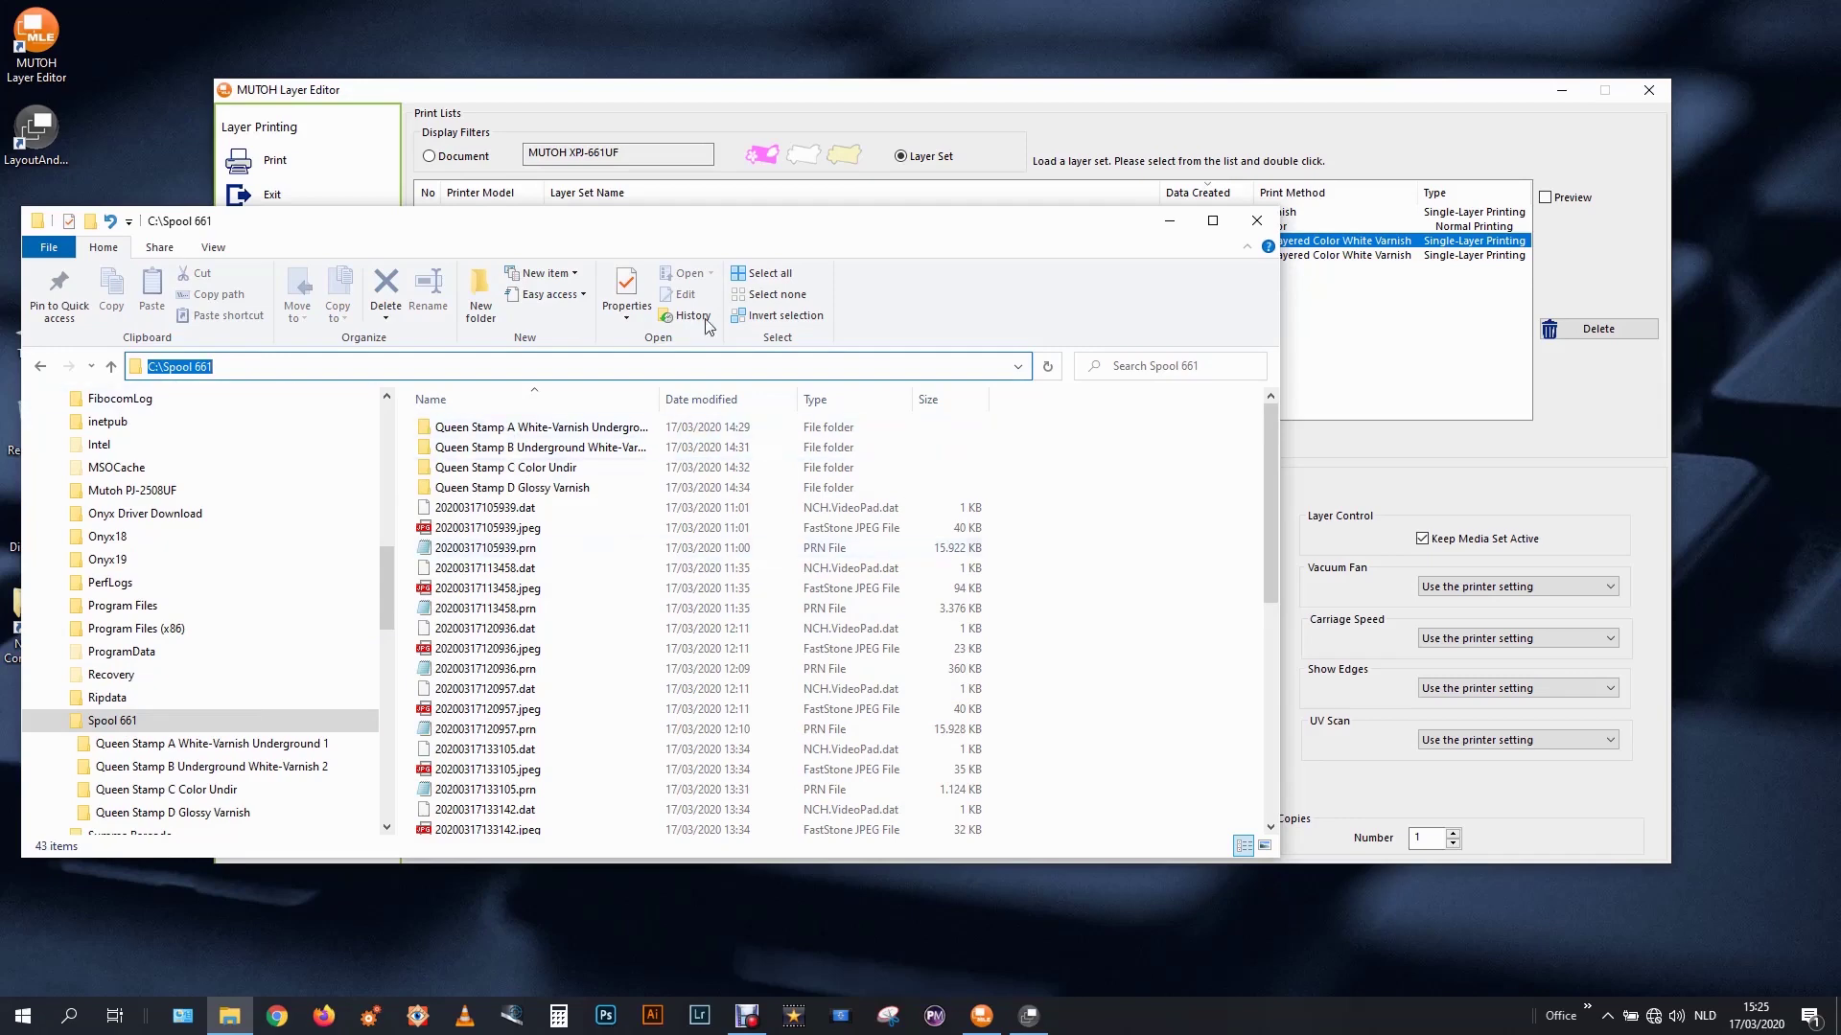
Check the Layer Editor's spool folder and printer destination settings without changing them.
click(575, 199)
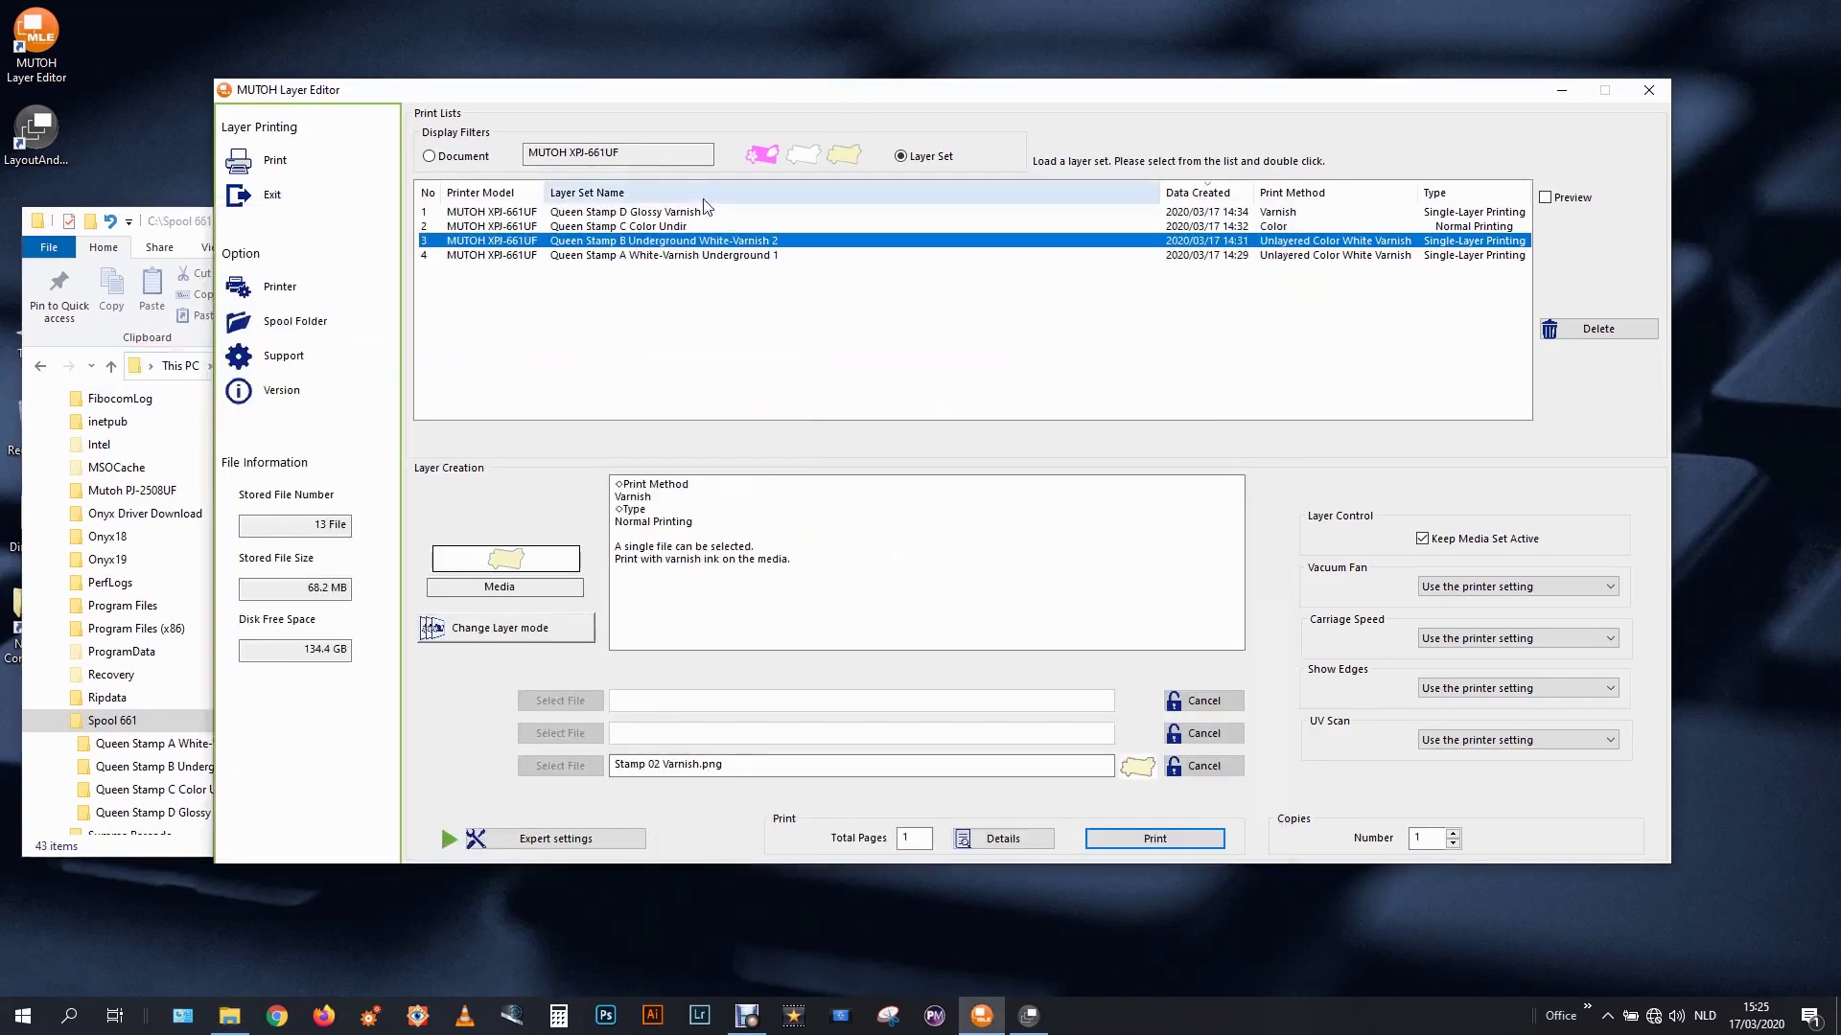
click(330, 320)
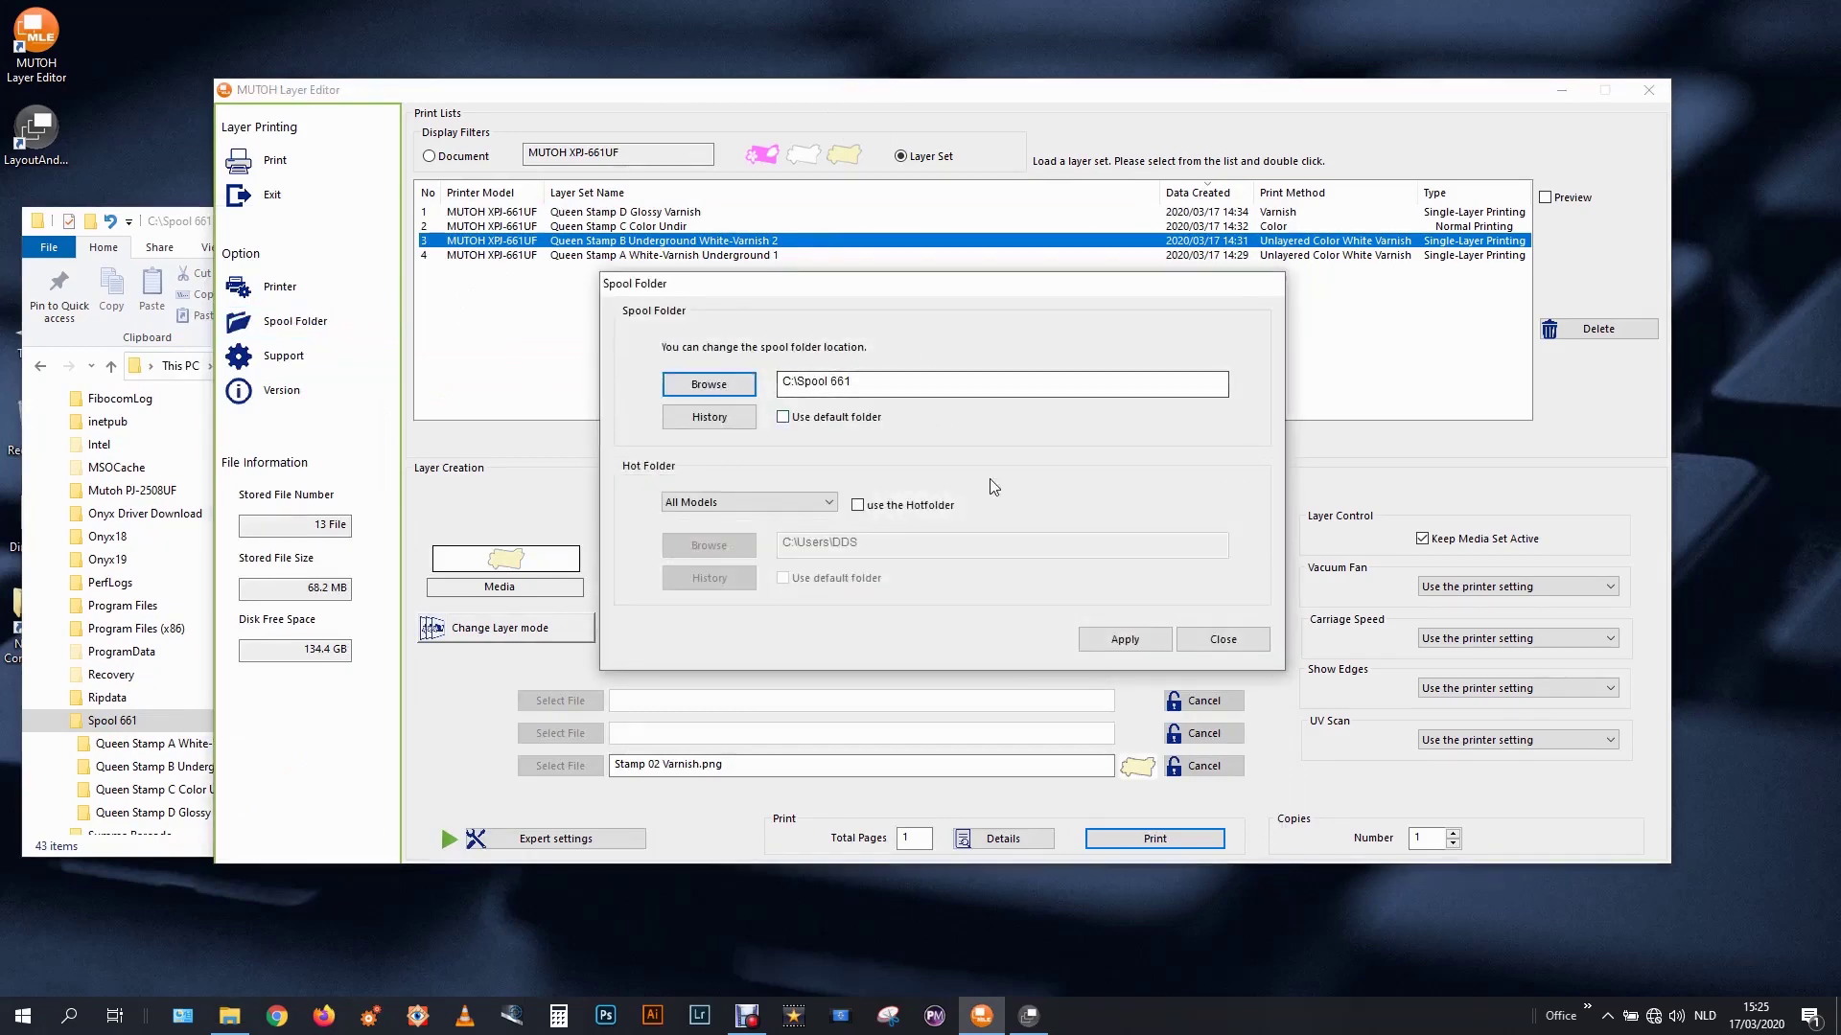
click(1220, 641)
click(300, 278)
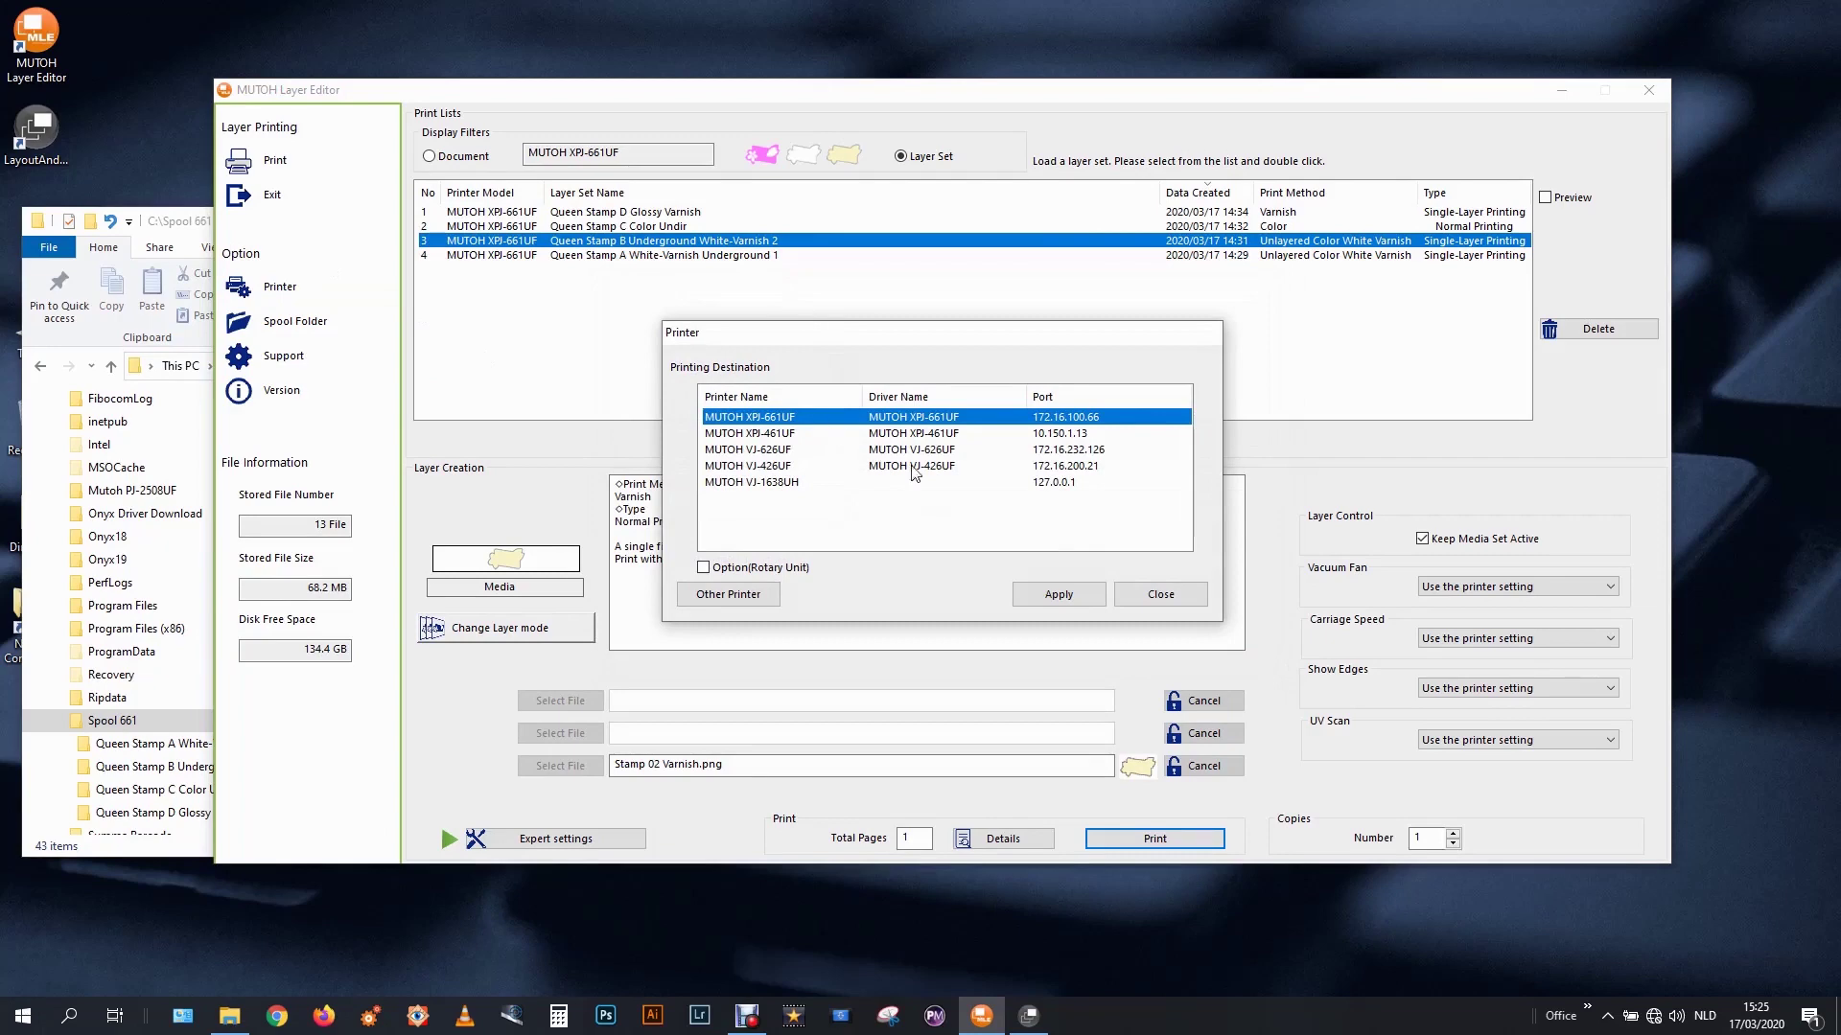
click(1150, 594)
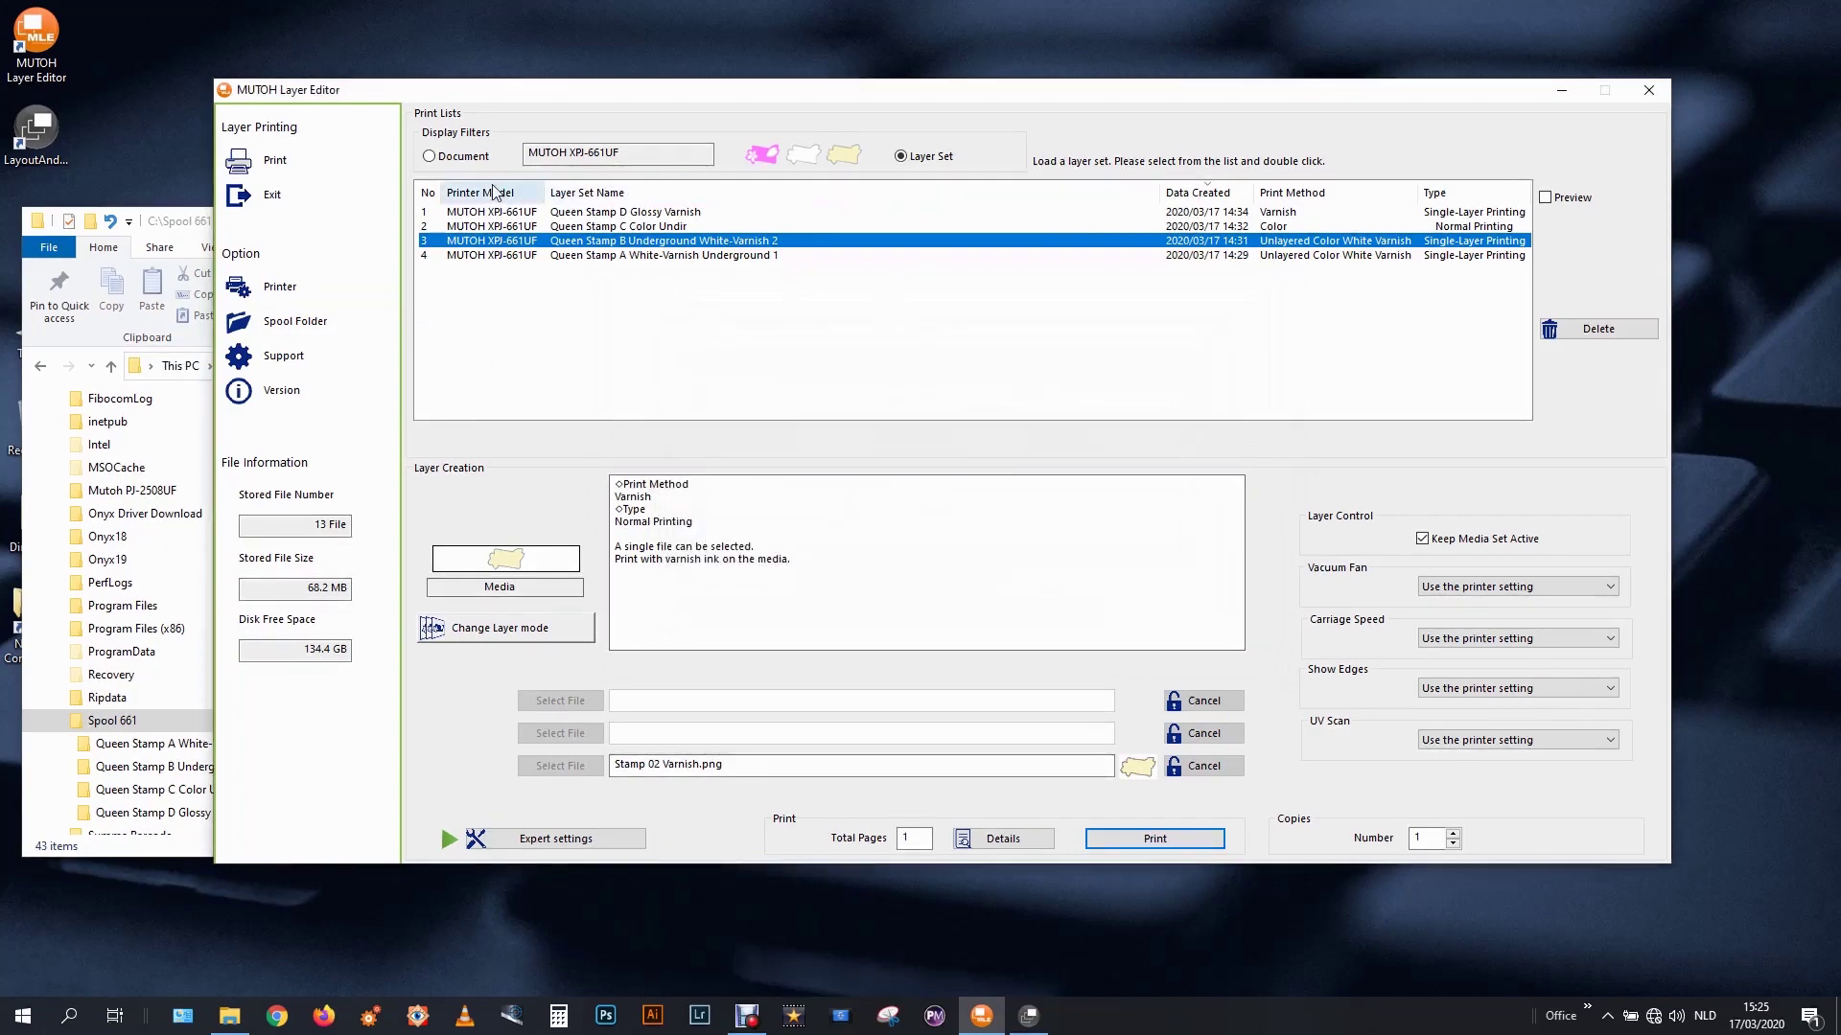
Toggle the list to Document and back to Layer Set, then bring Layout and Print Tool2 forward.
click(459, 163)
click(903, 156)
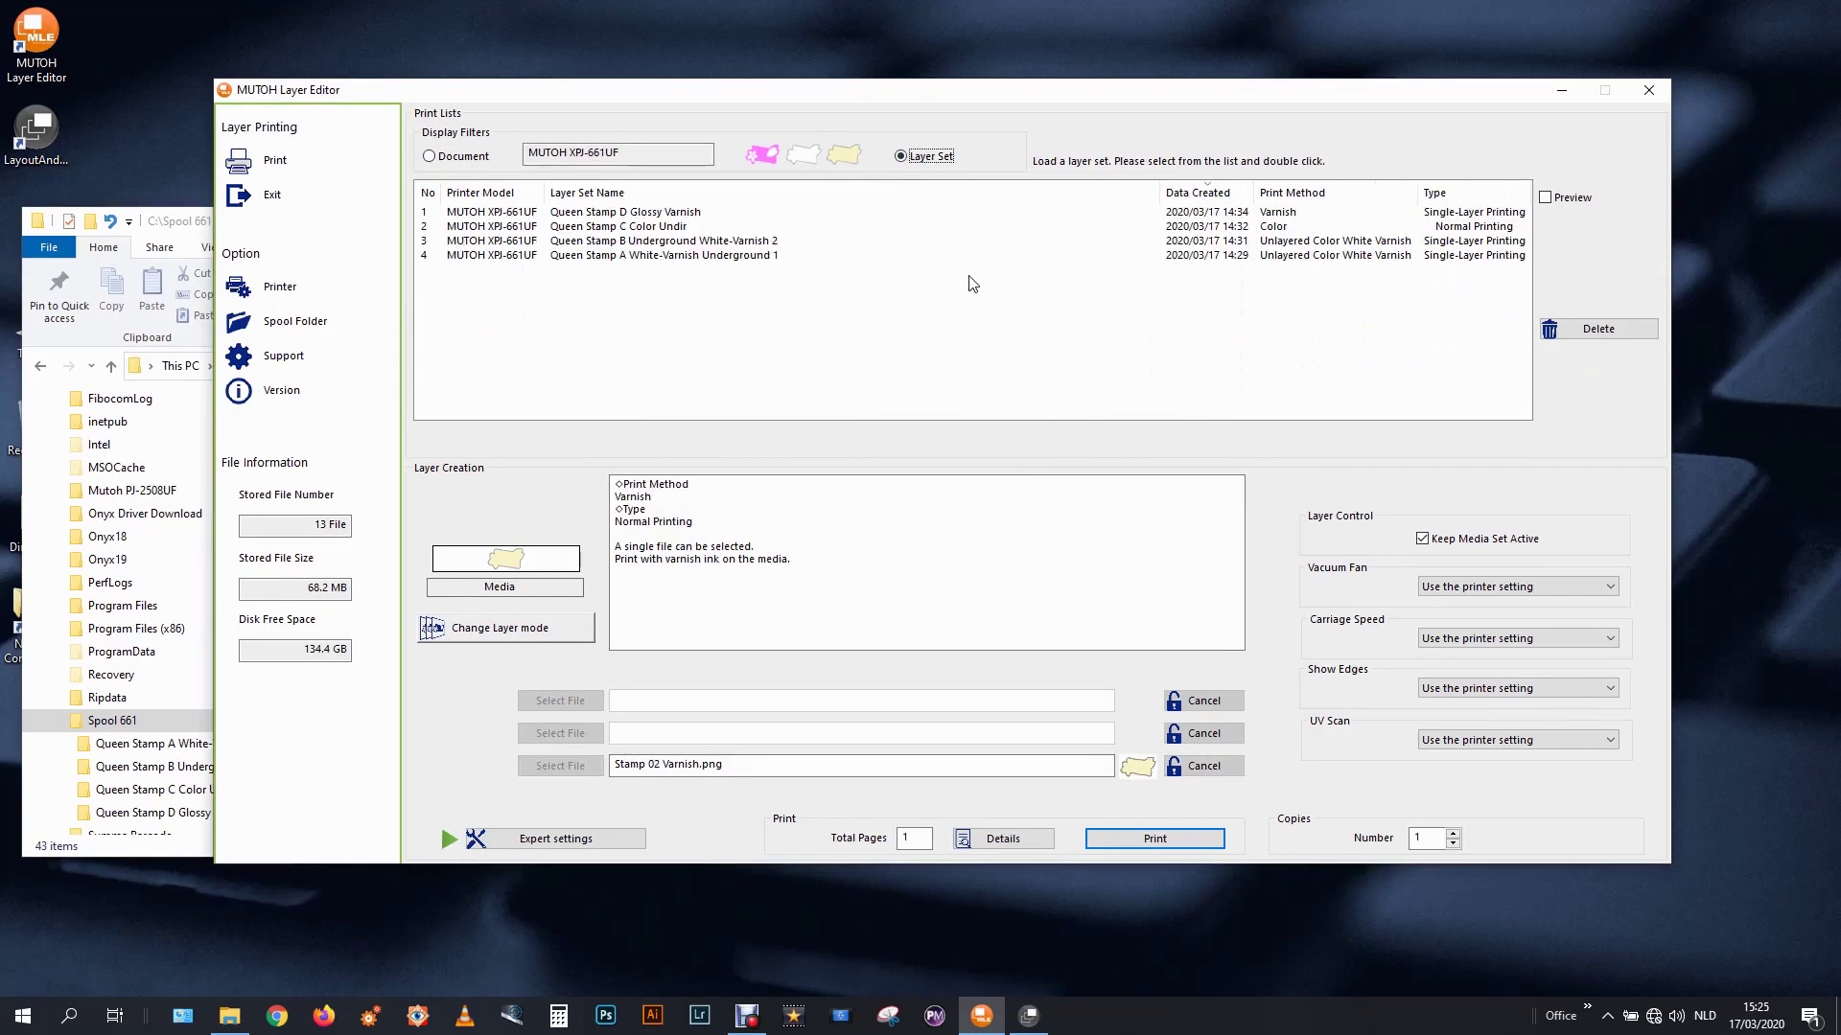
click(1029, 1015)
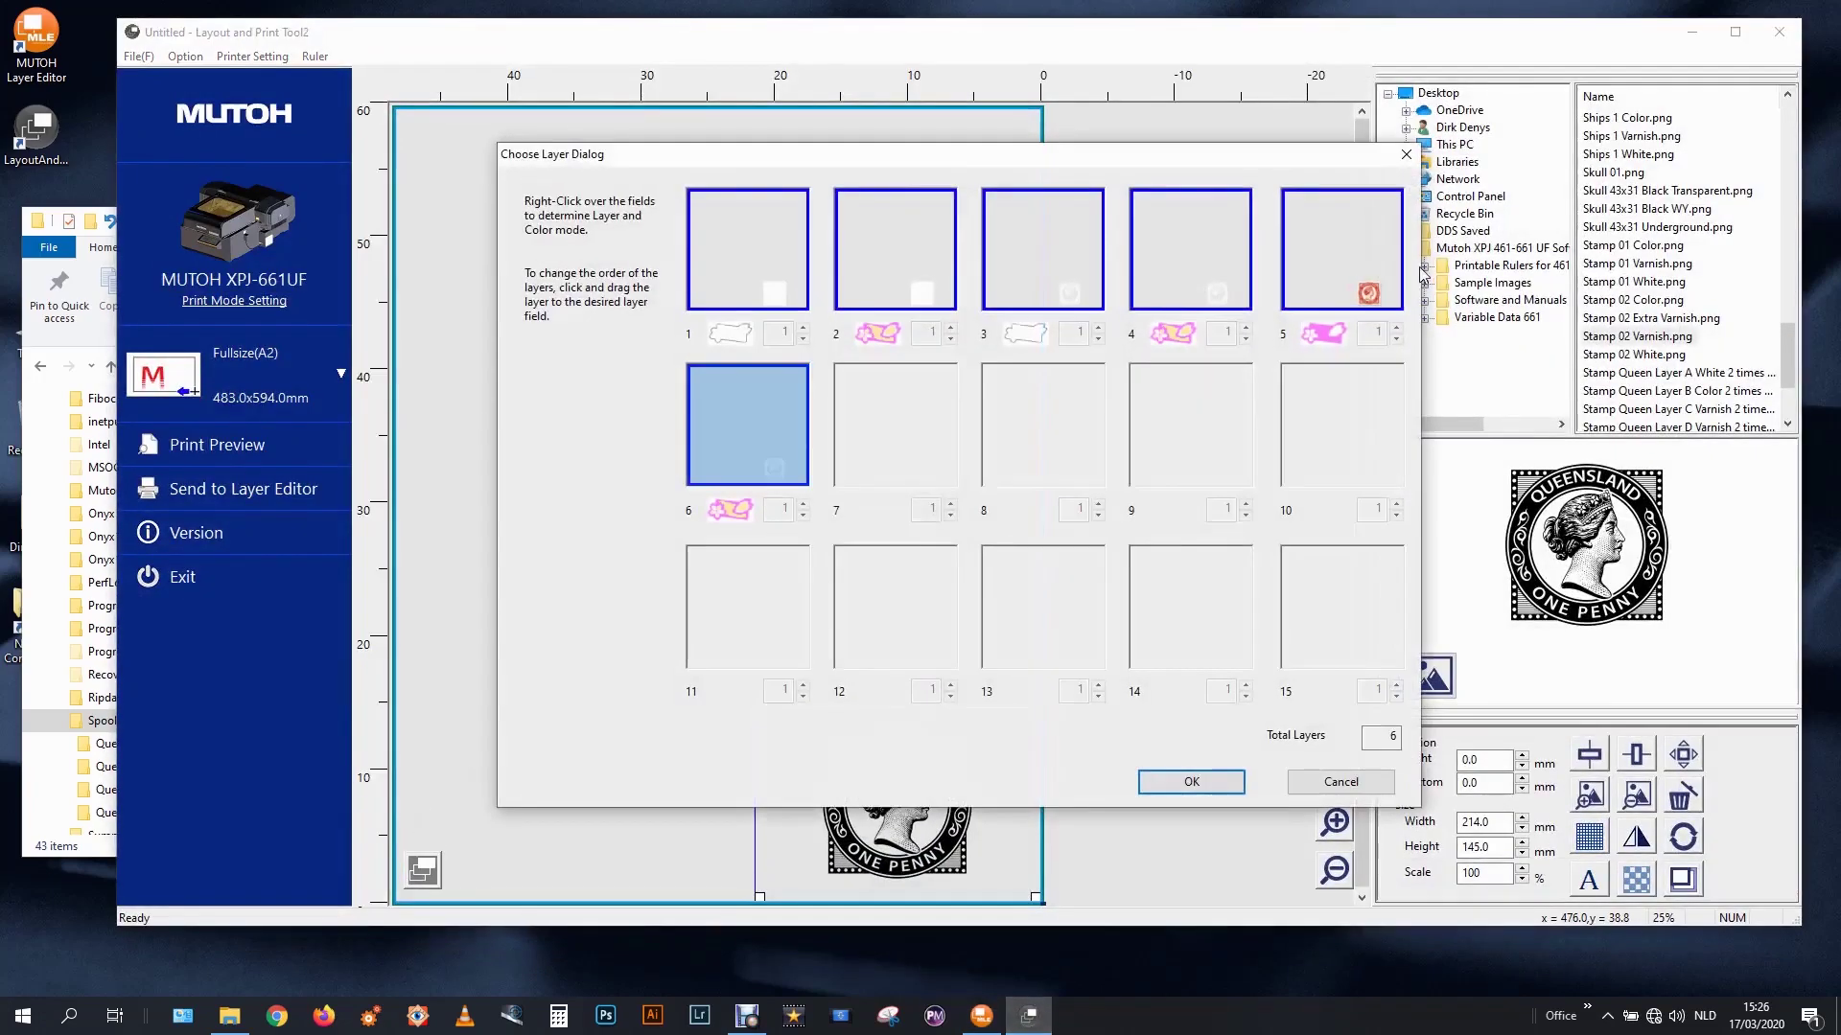
Dismiss the Choose Layer Dialog and save the layout to the Desktop as Queen Stemp 6 Layers.ladm.
click(1349, 780)
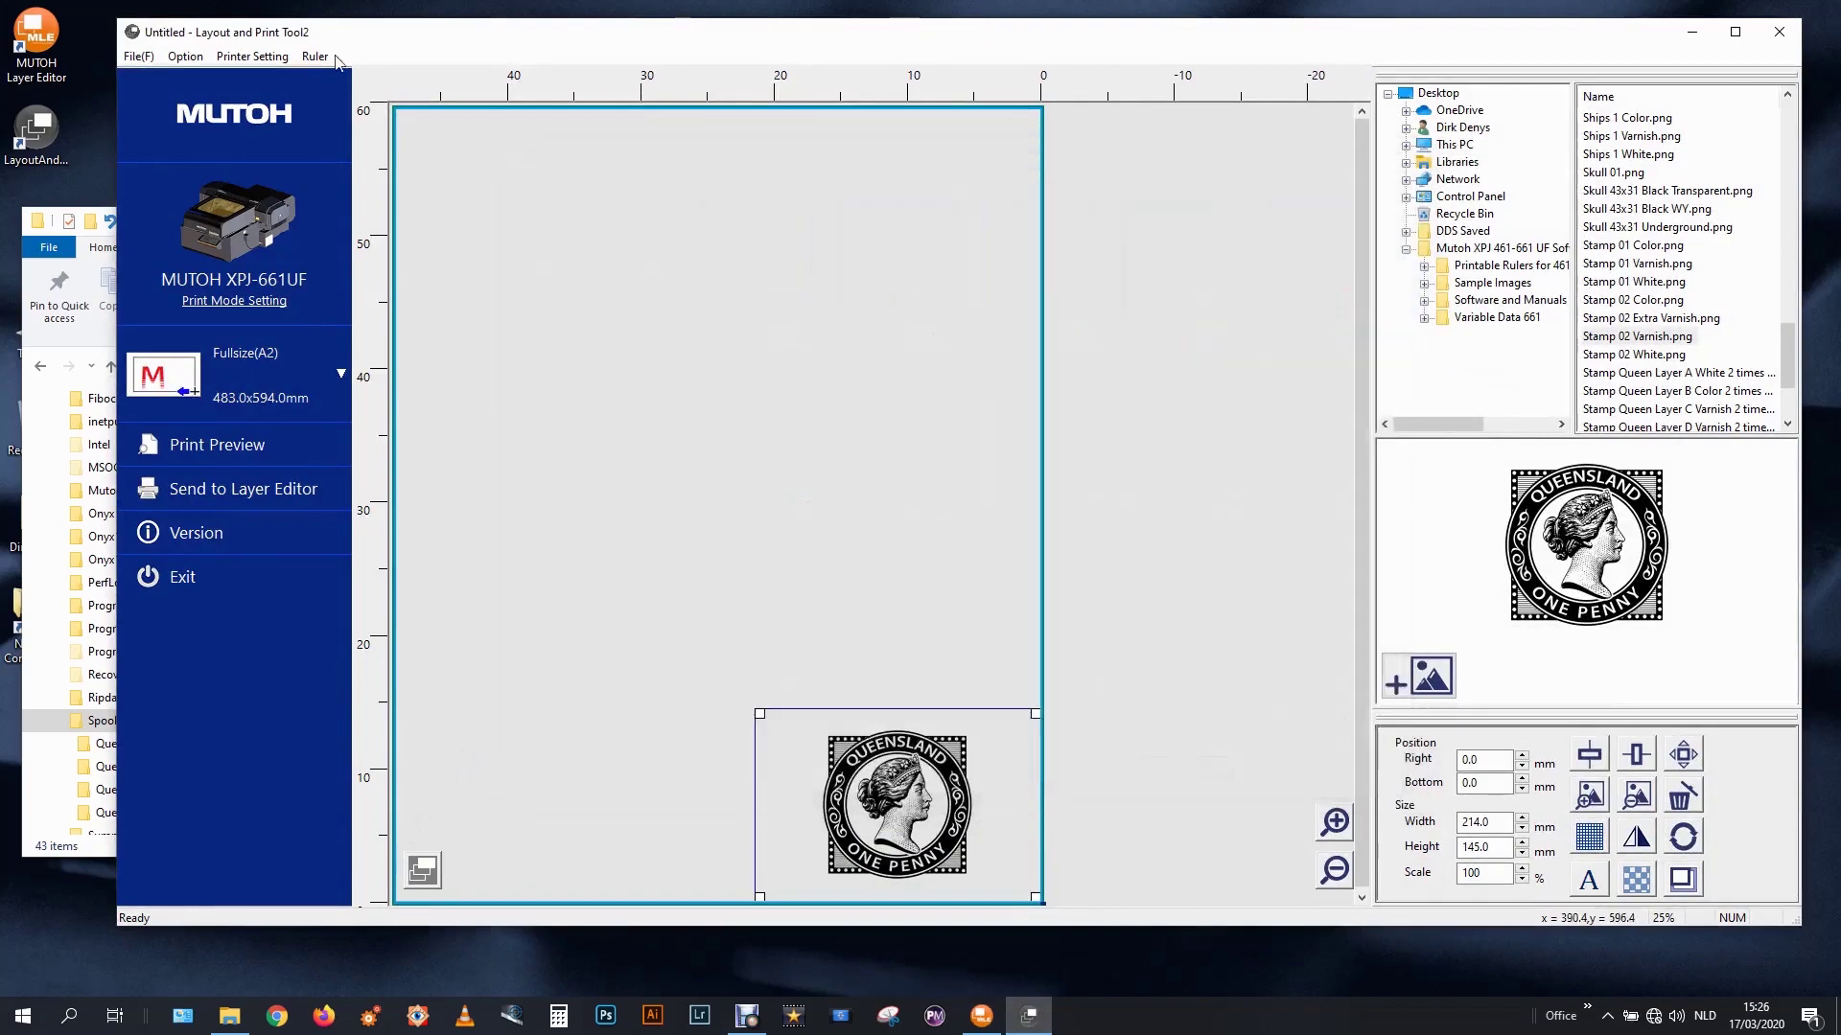
click(137, 57)
click(158, 144)
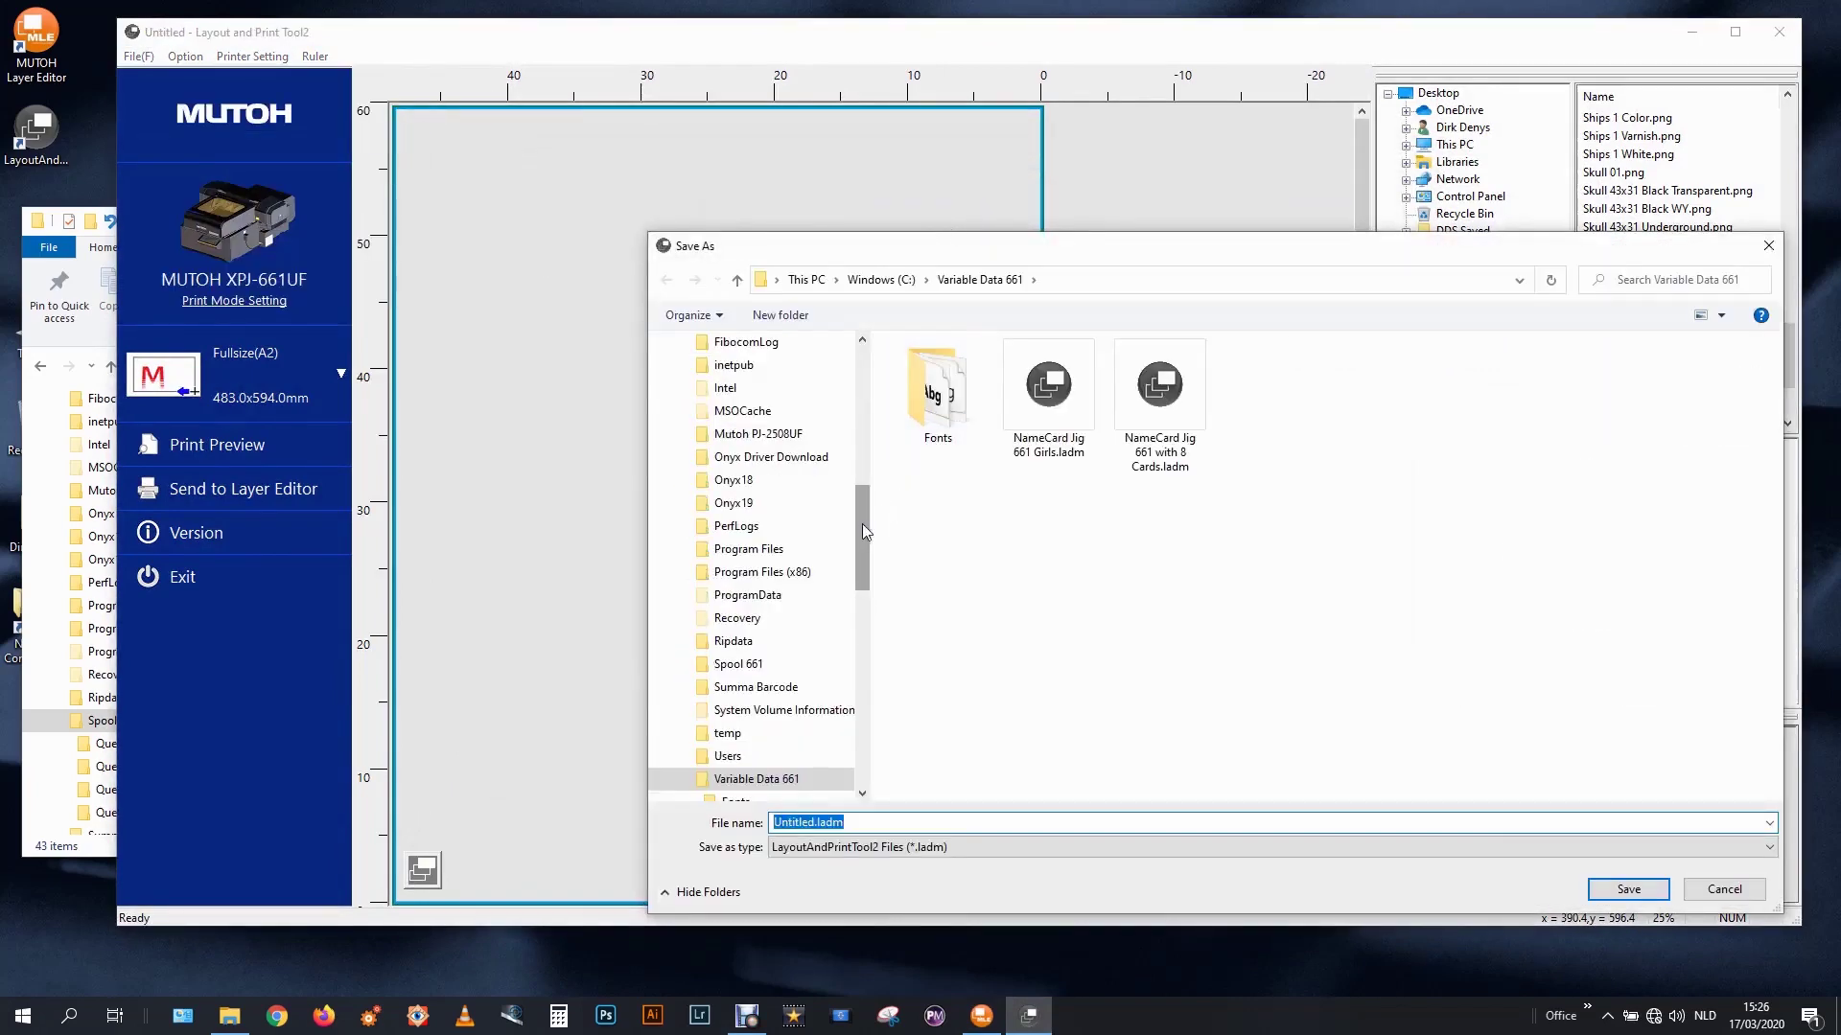
drag(861, 523, 848, 373)
click(824, 471)
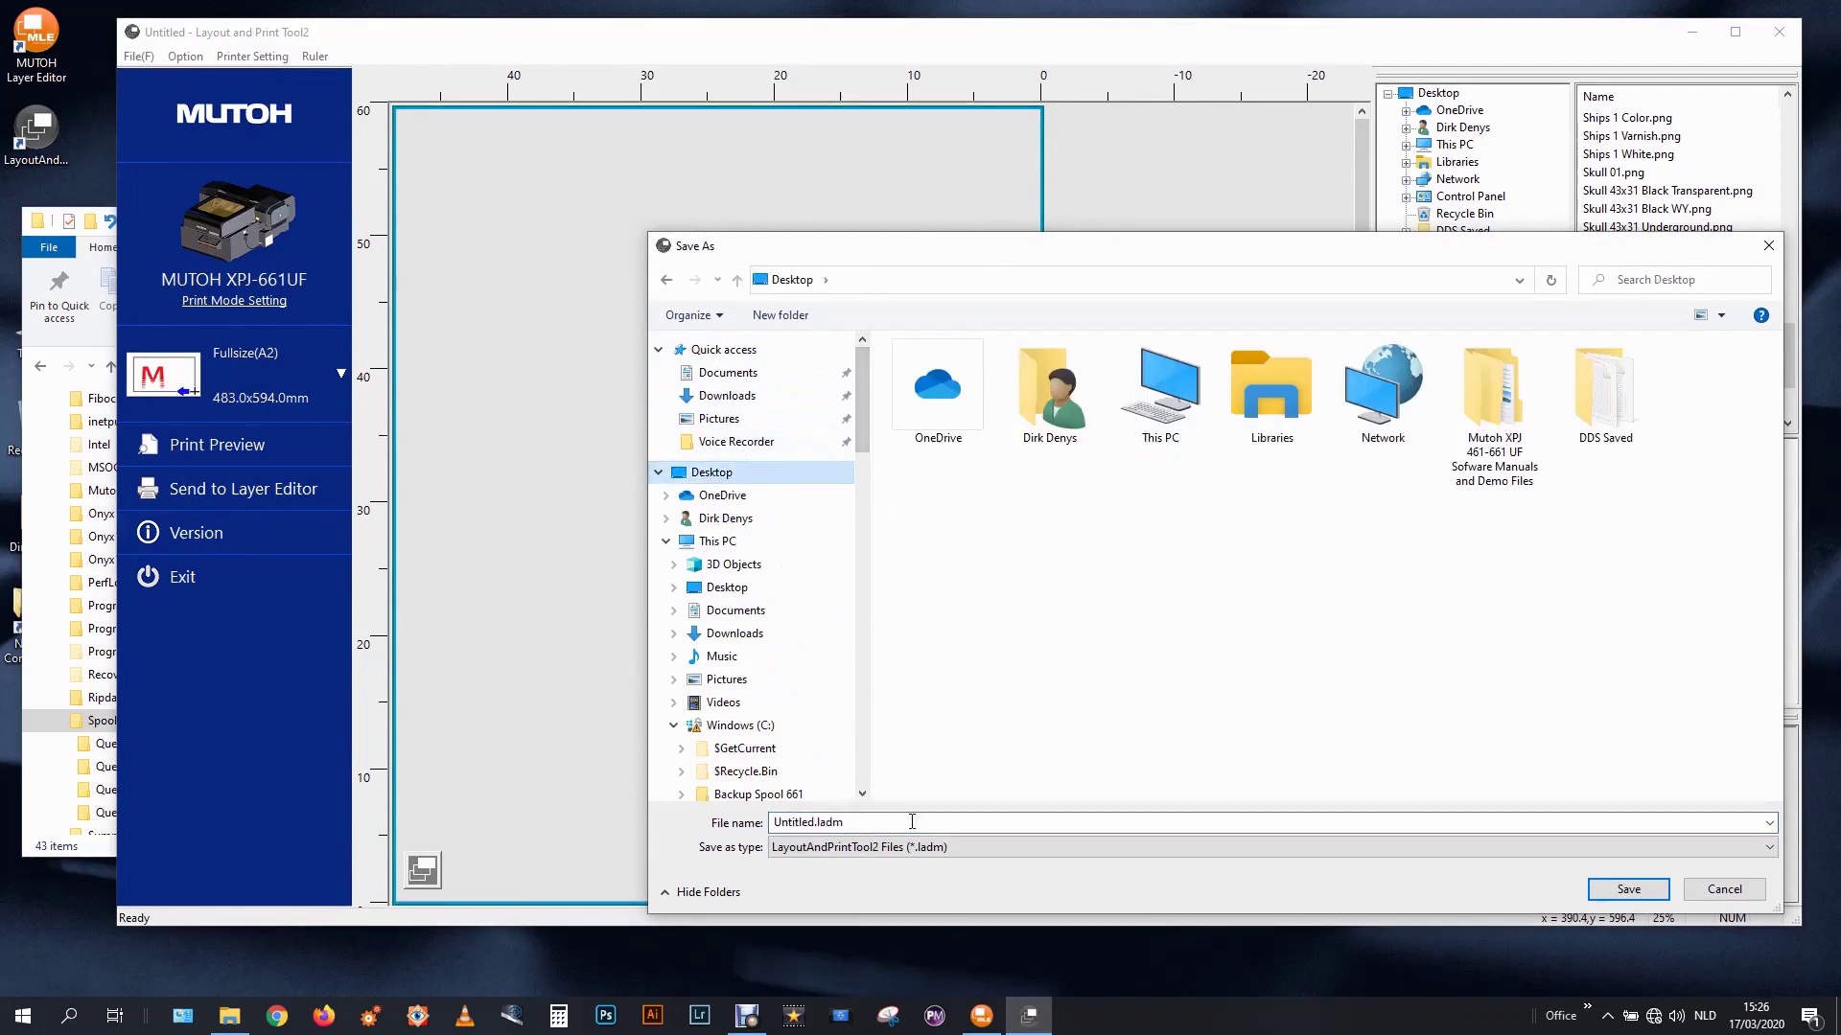
text(Queen Stemp 6 Layers)
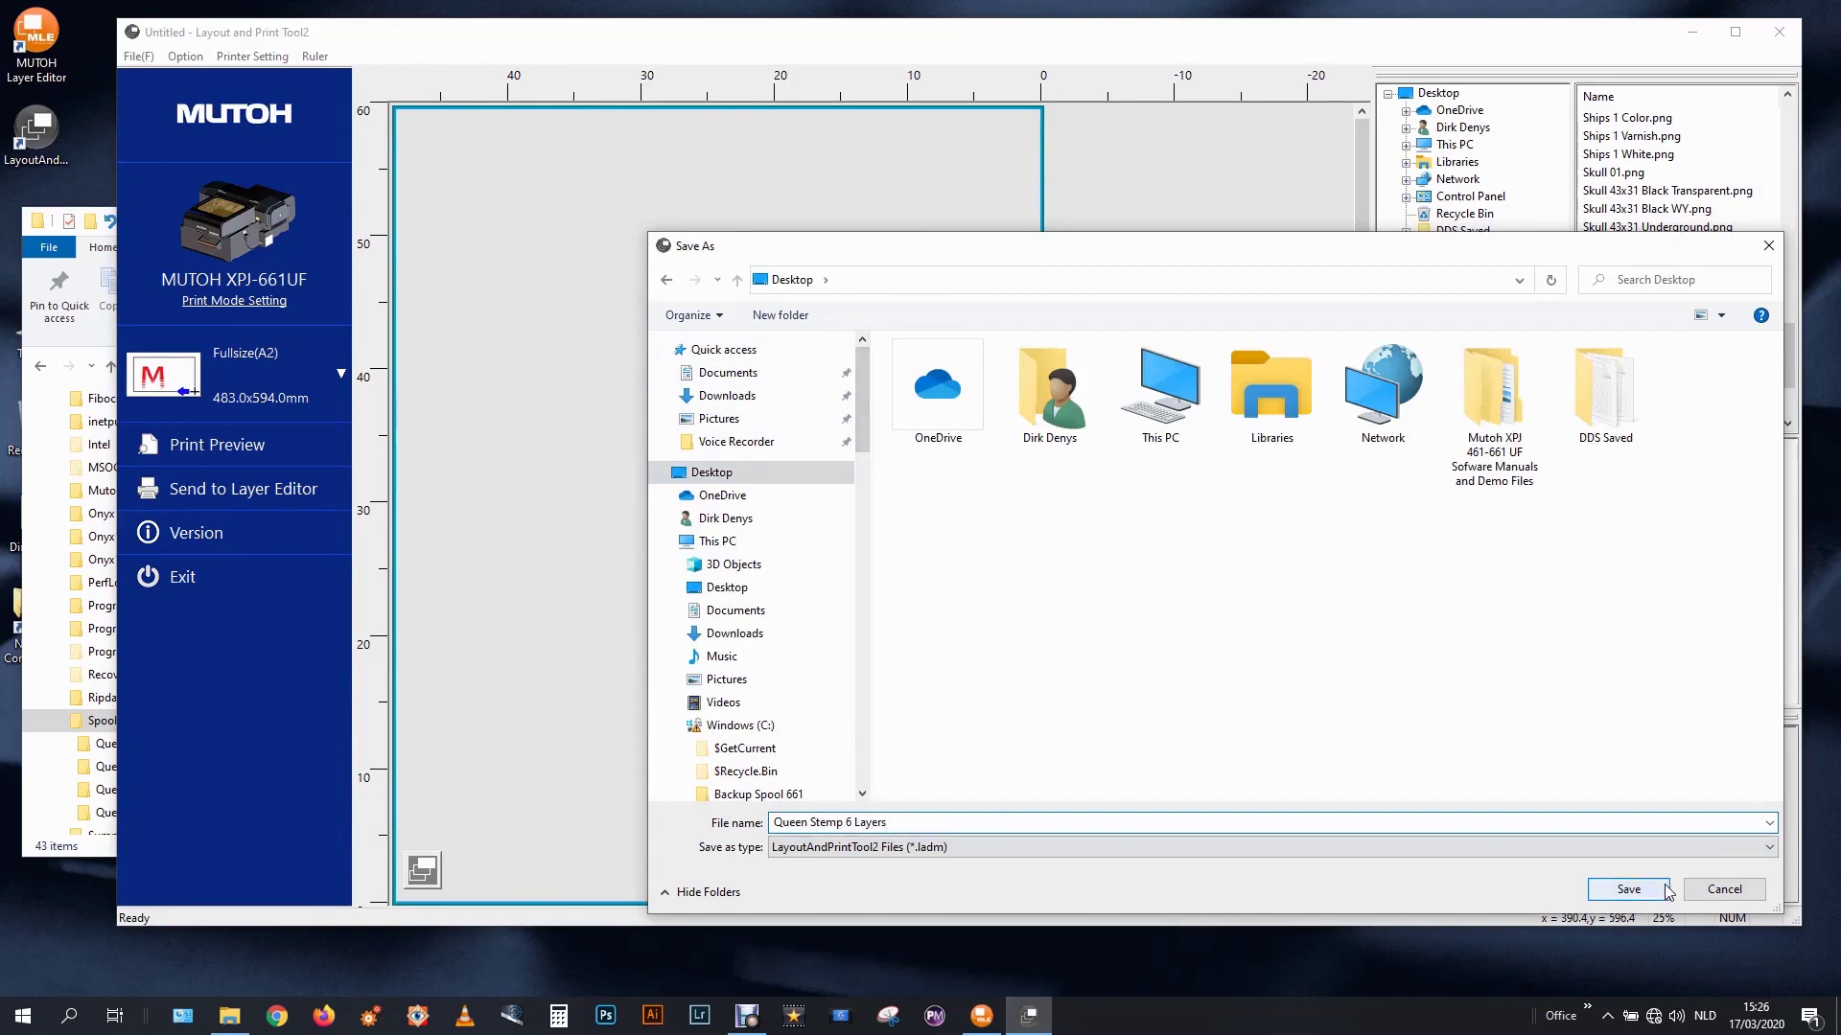
click(1620, 889)
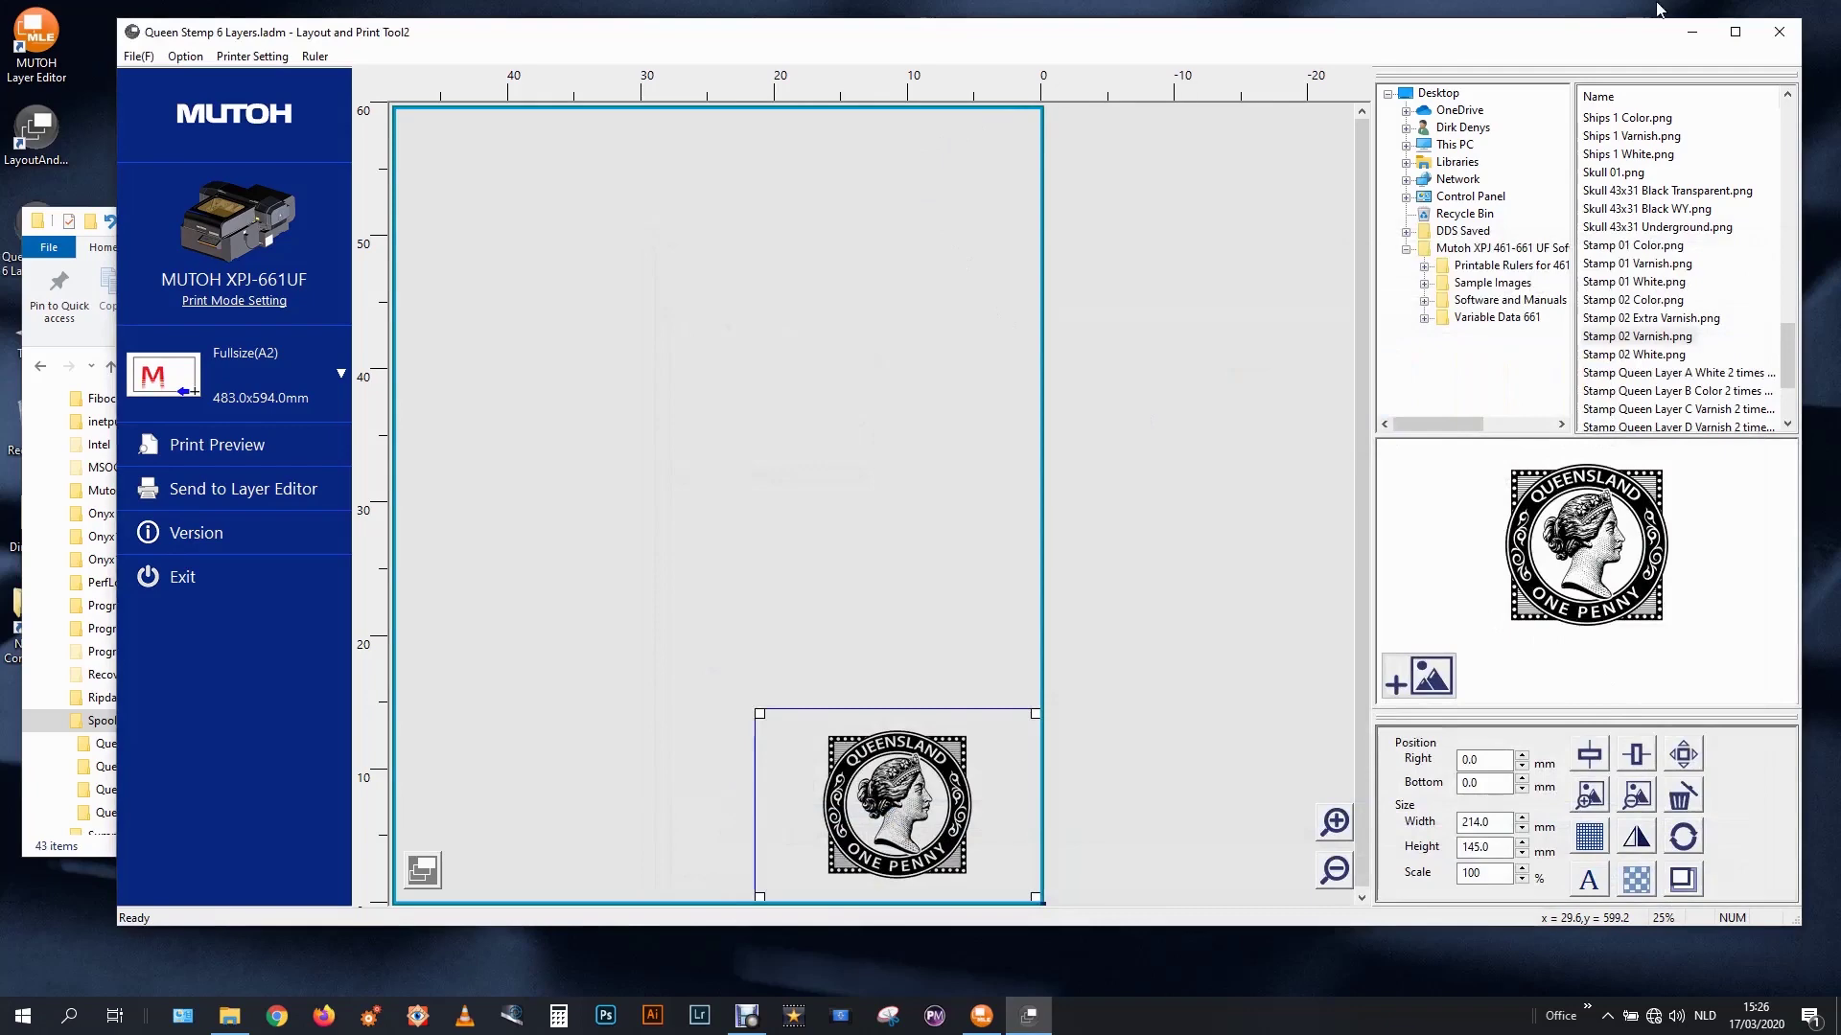
Close the open windows, reopen Queen Stemp 6 Layers.ladm from recent files, and review its six layers.
click(1778, 31)
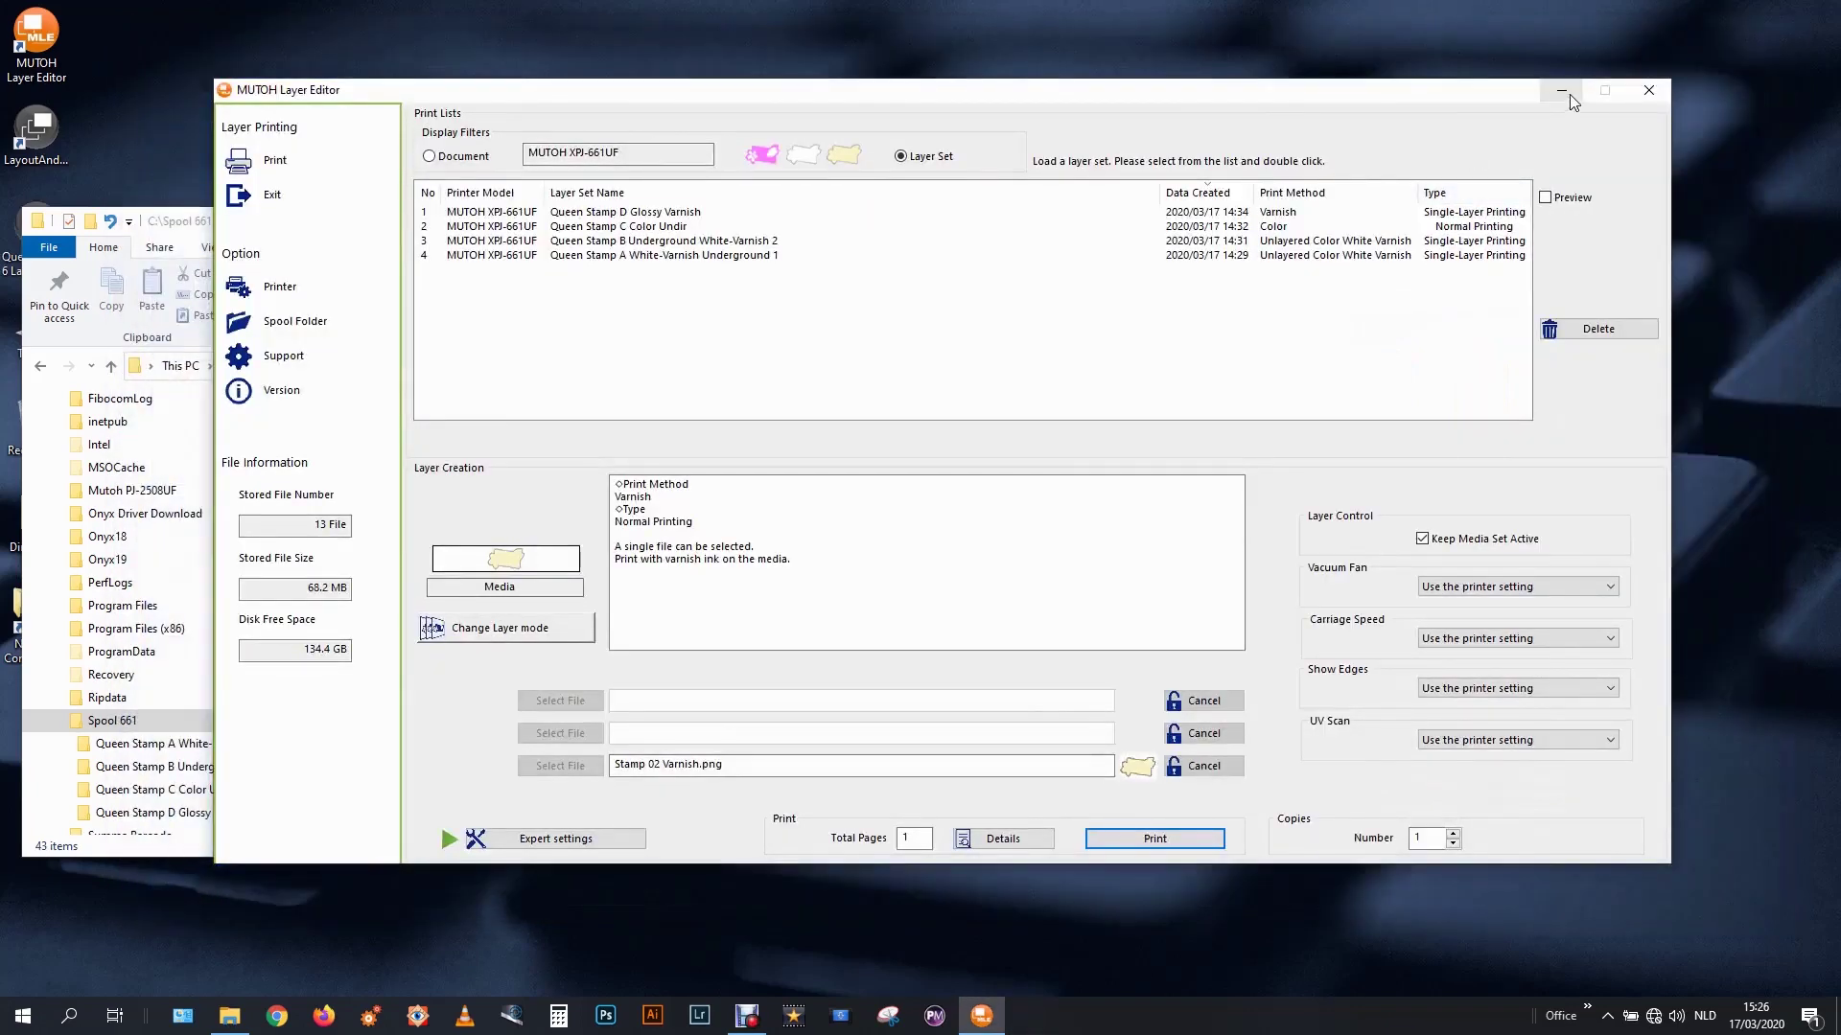
click(1568, 94)
click(1212, 211)
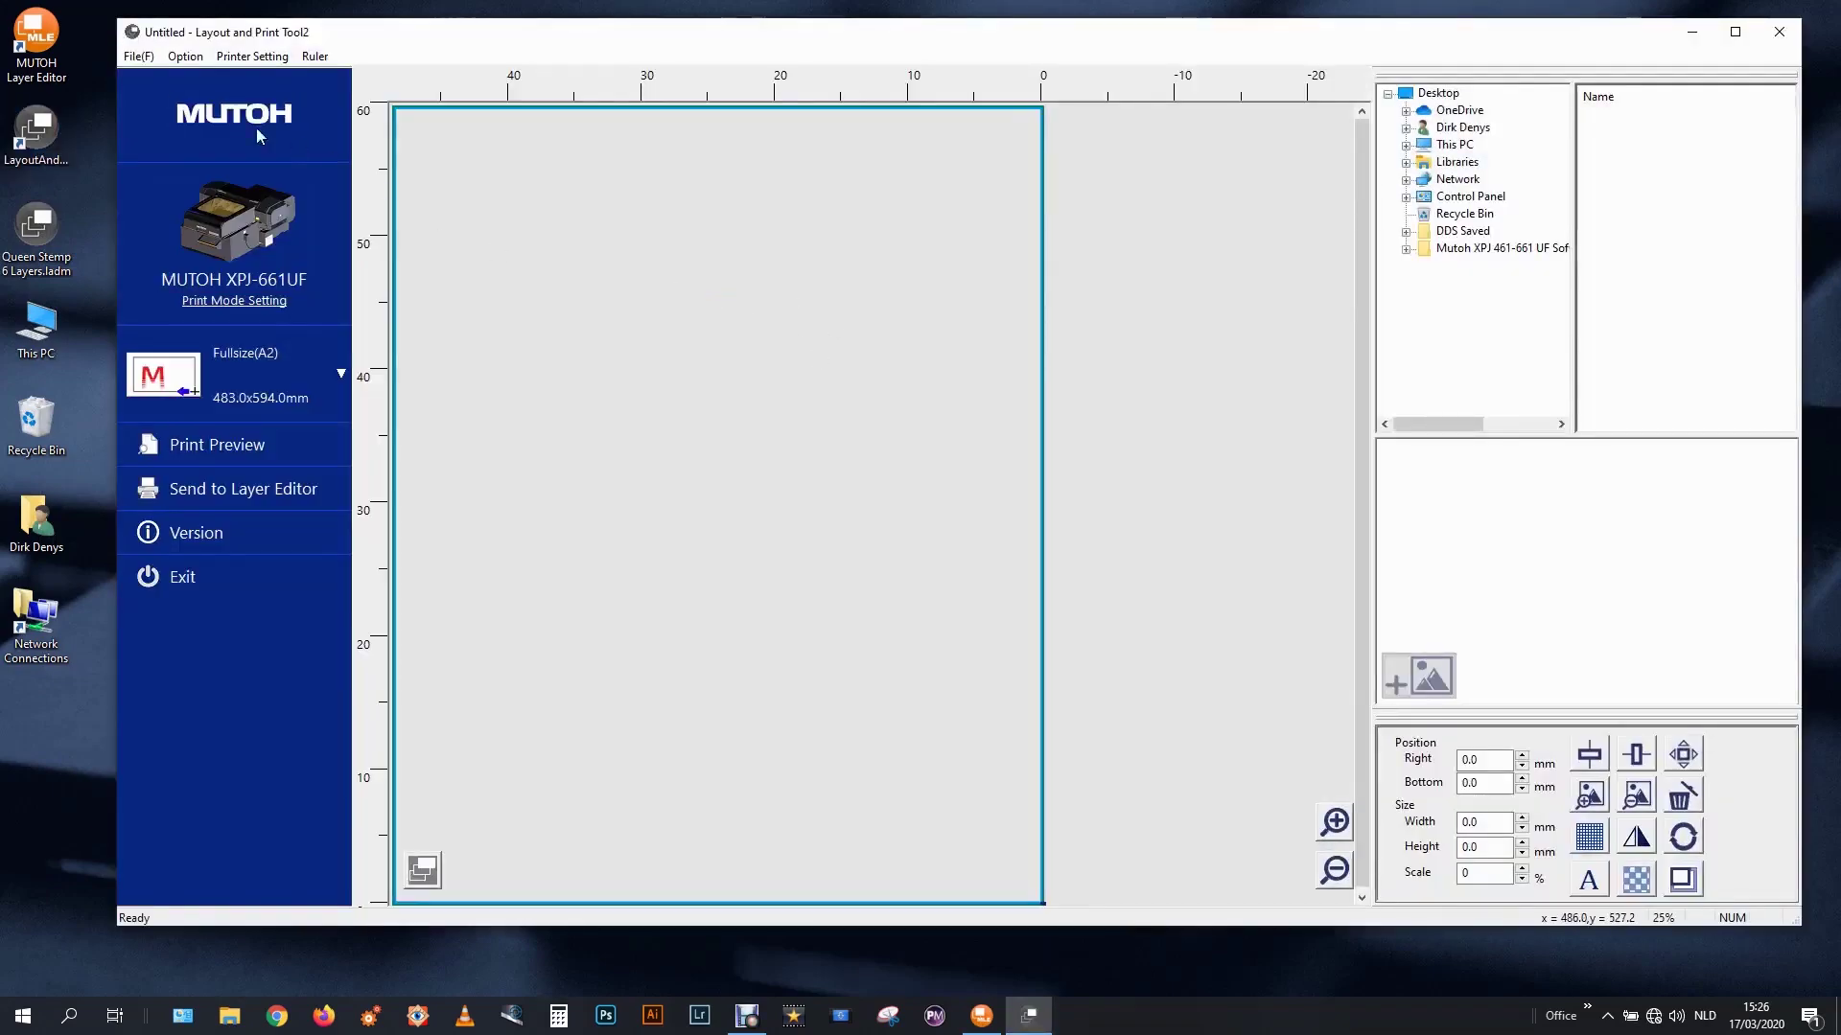
click(138, 58)
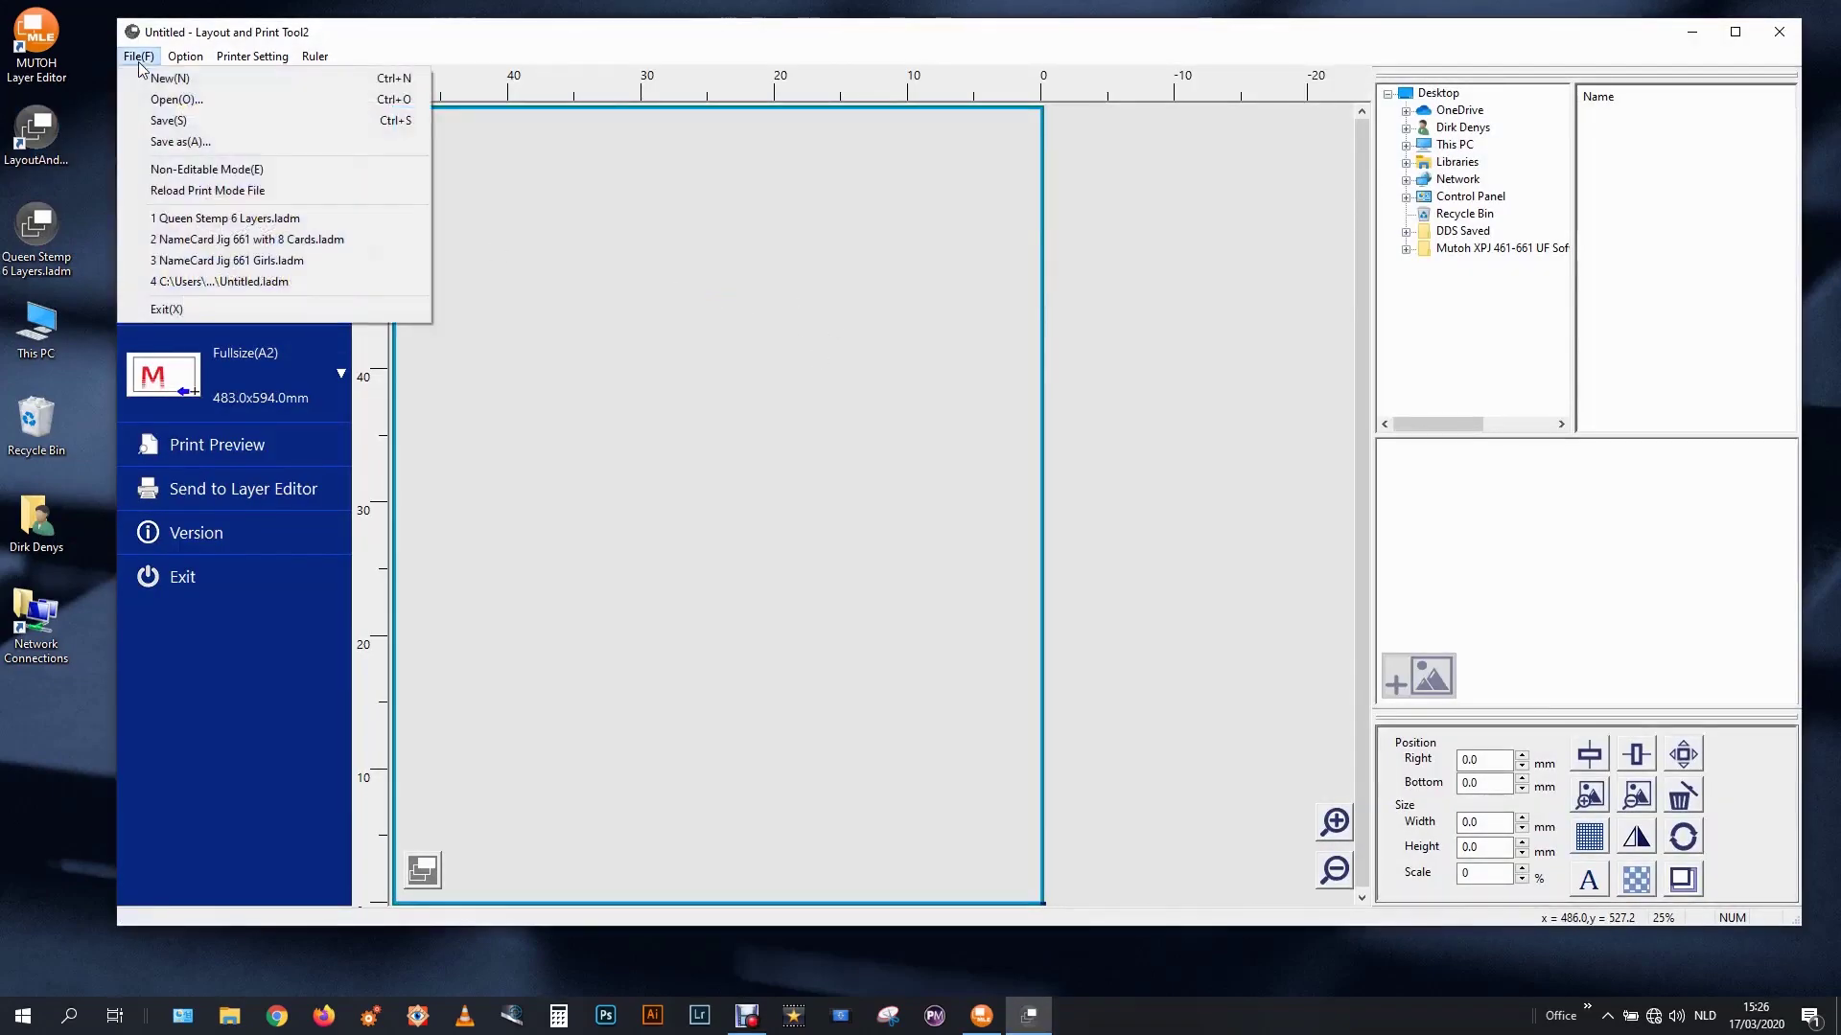
click(258, 218)
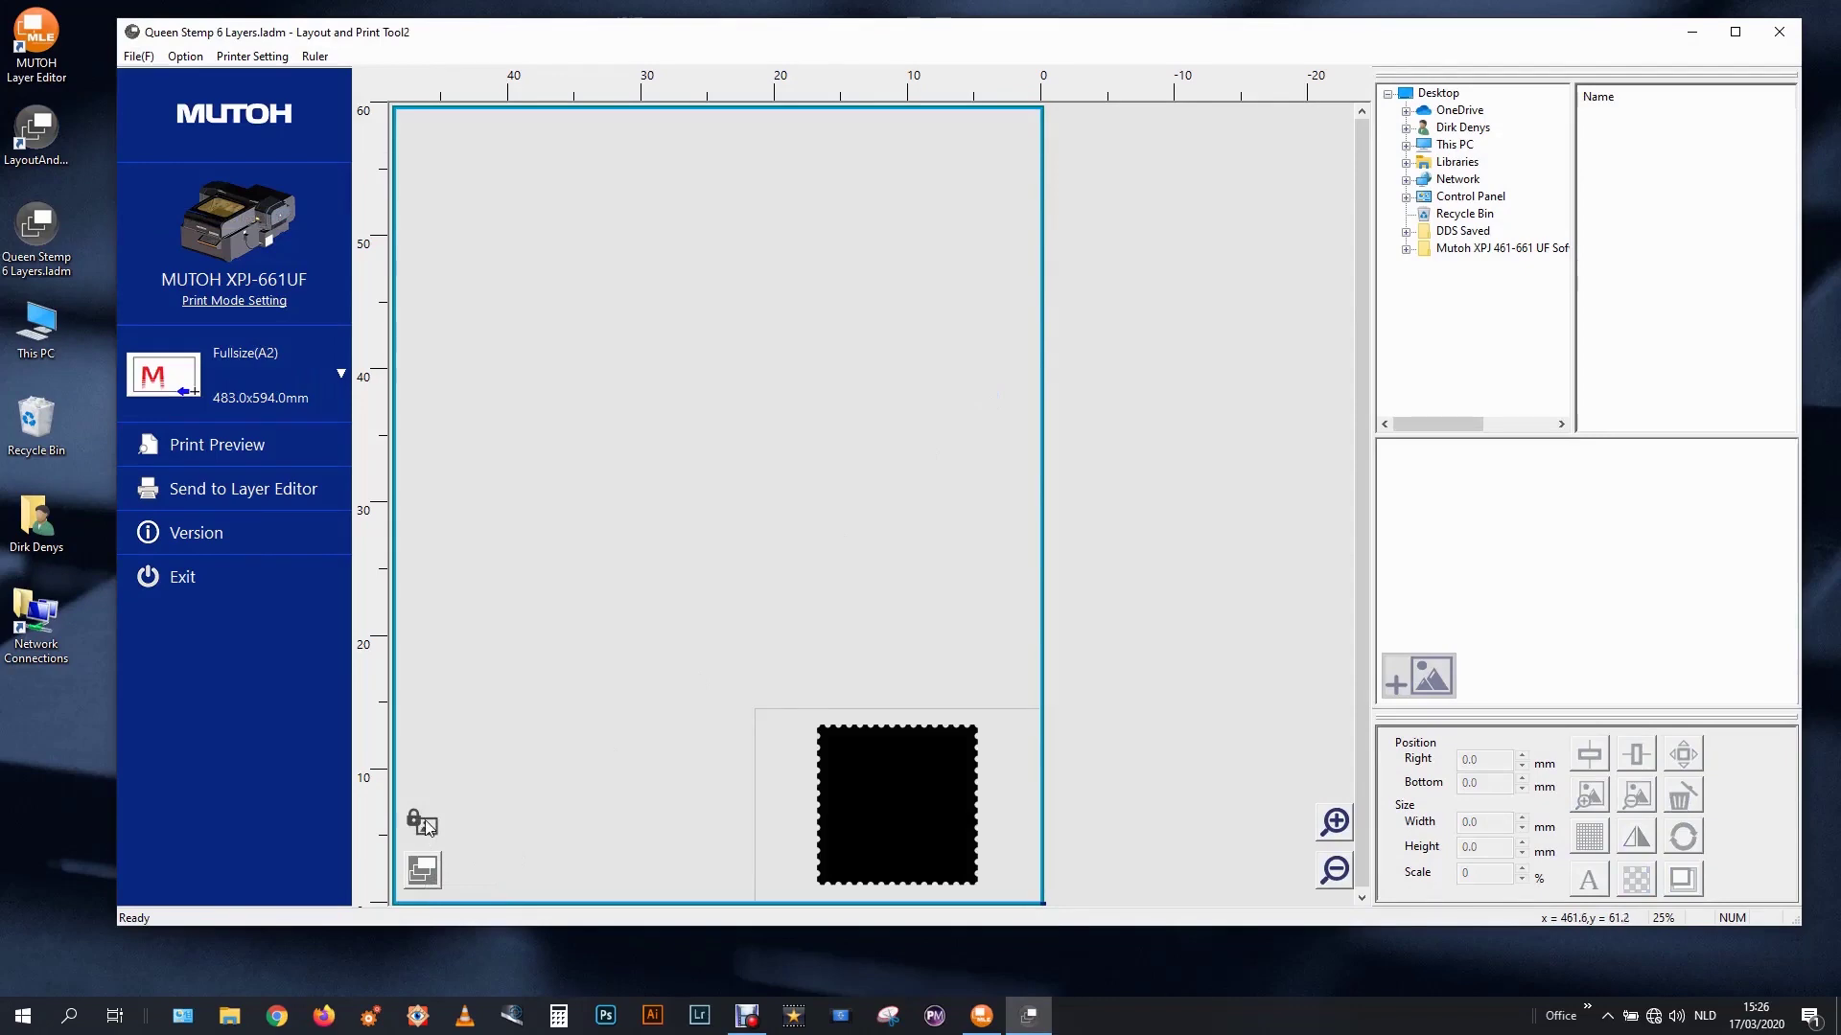
double_click(860, 386)
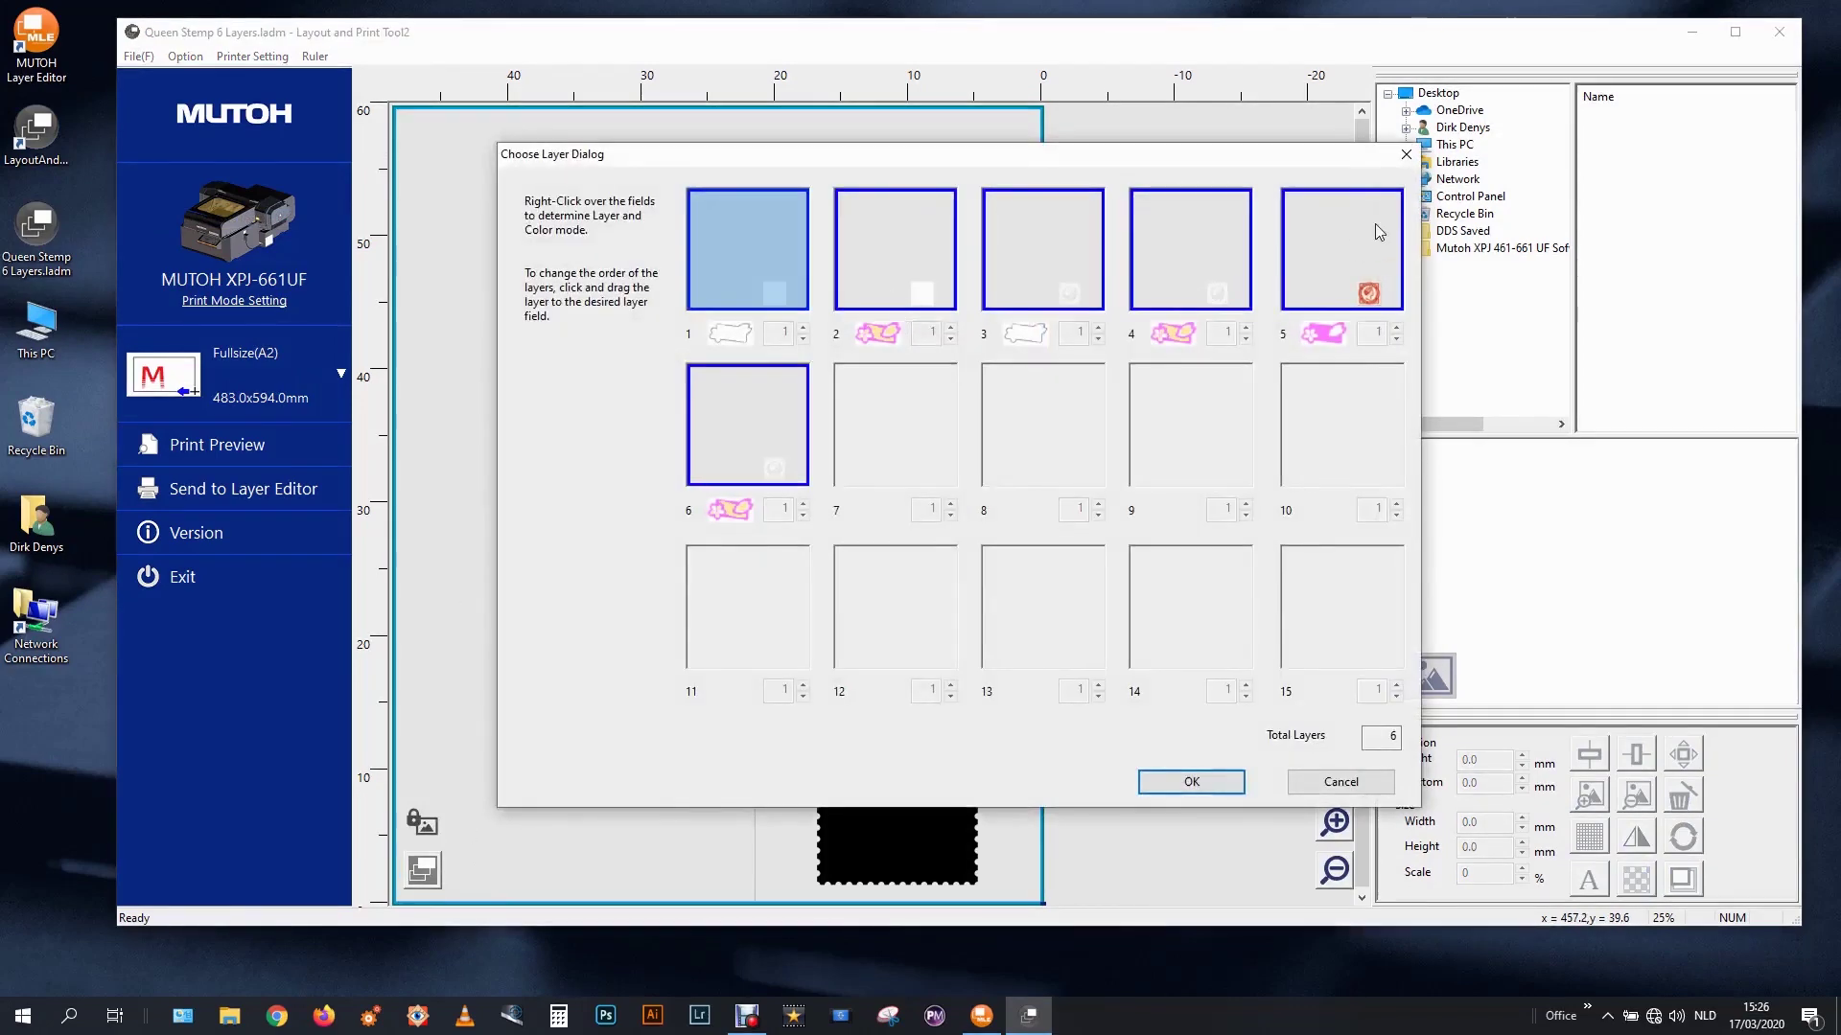
click(1299, 780)
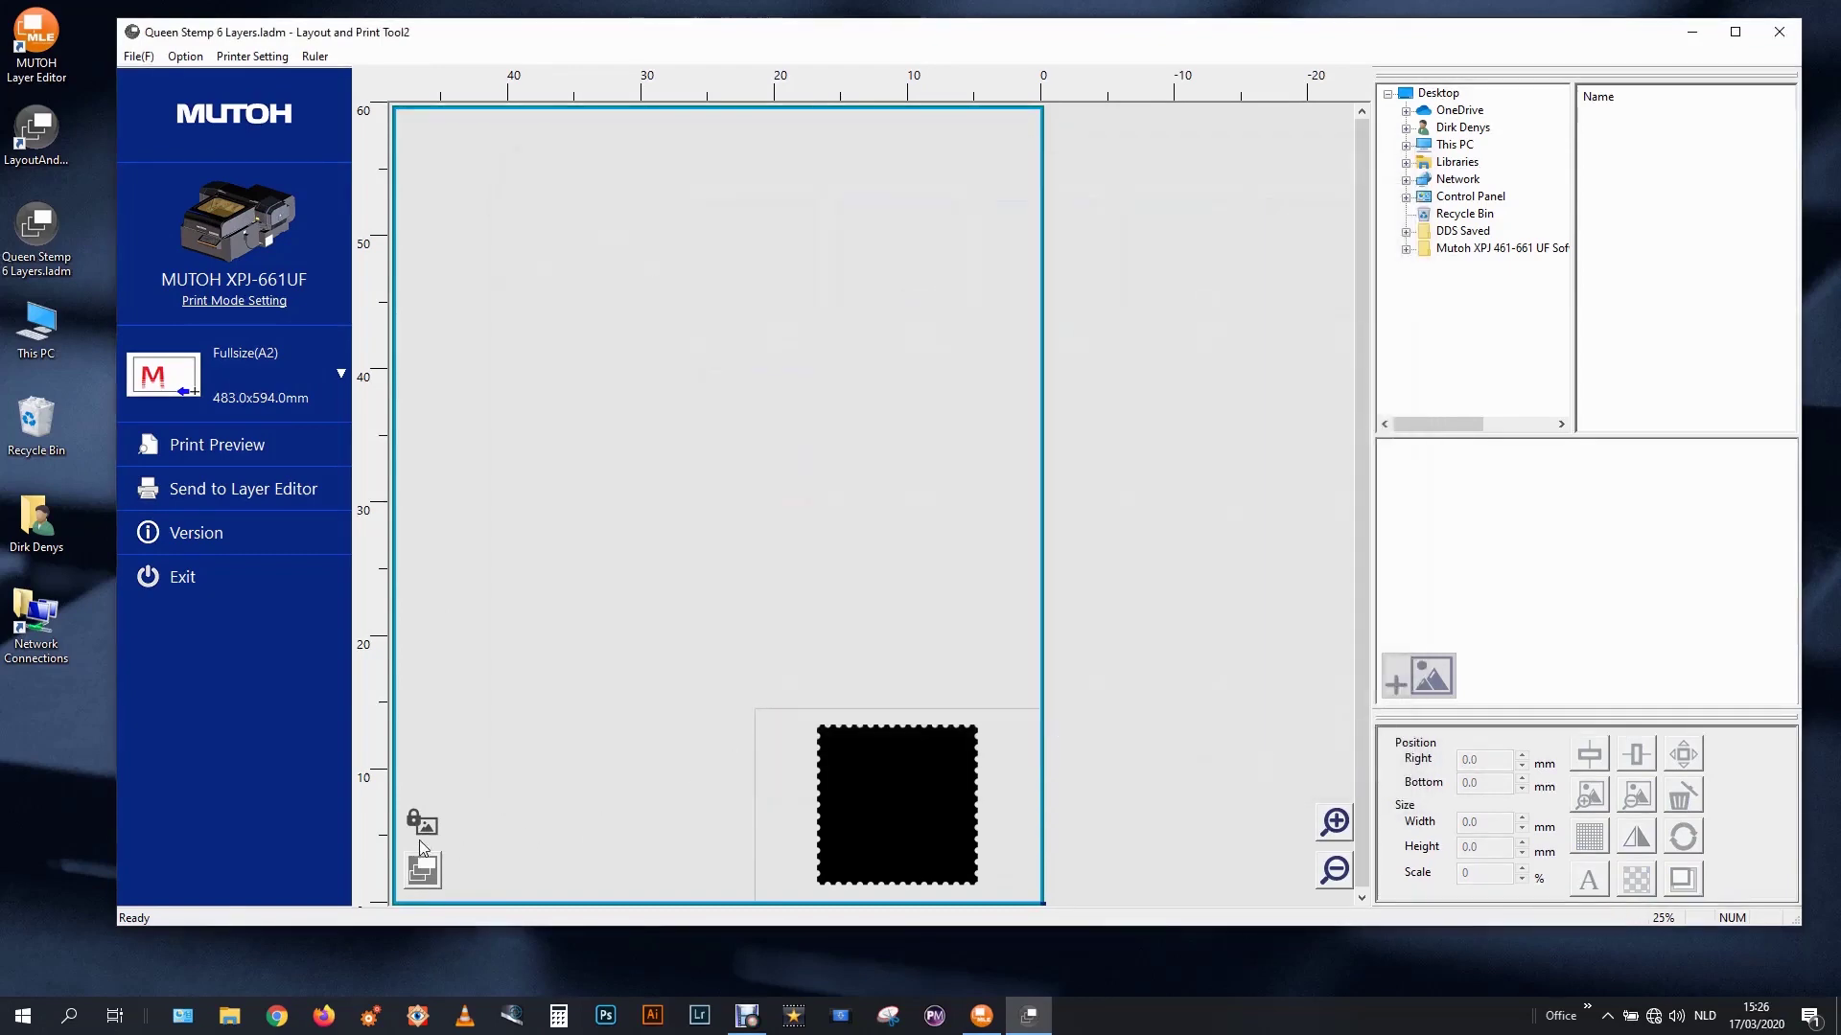
Disable Non-Editable Mode, move the stamp up-left, re-enable Non-Editable Mode, and close the tool.
click(138, 55)
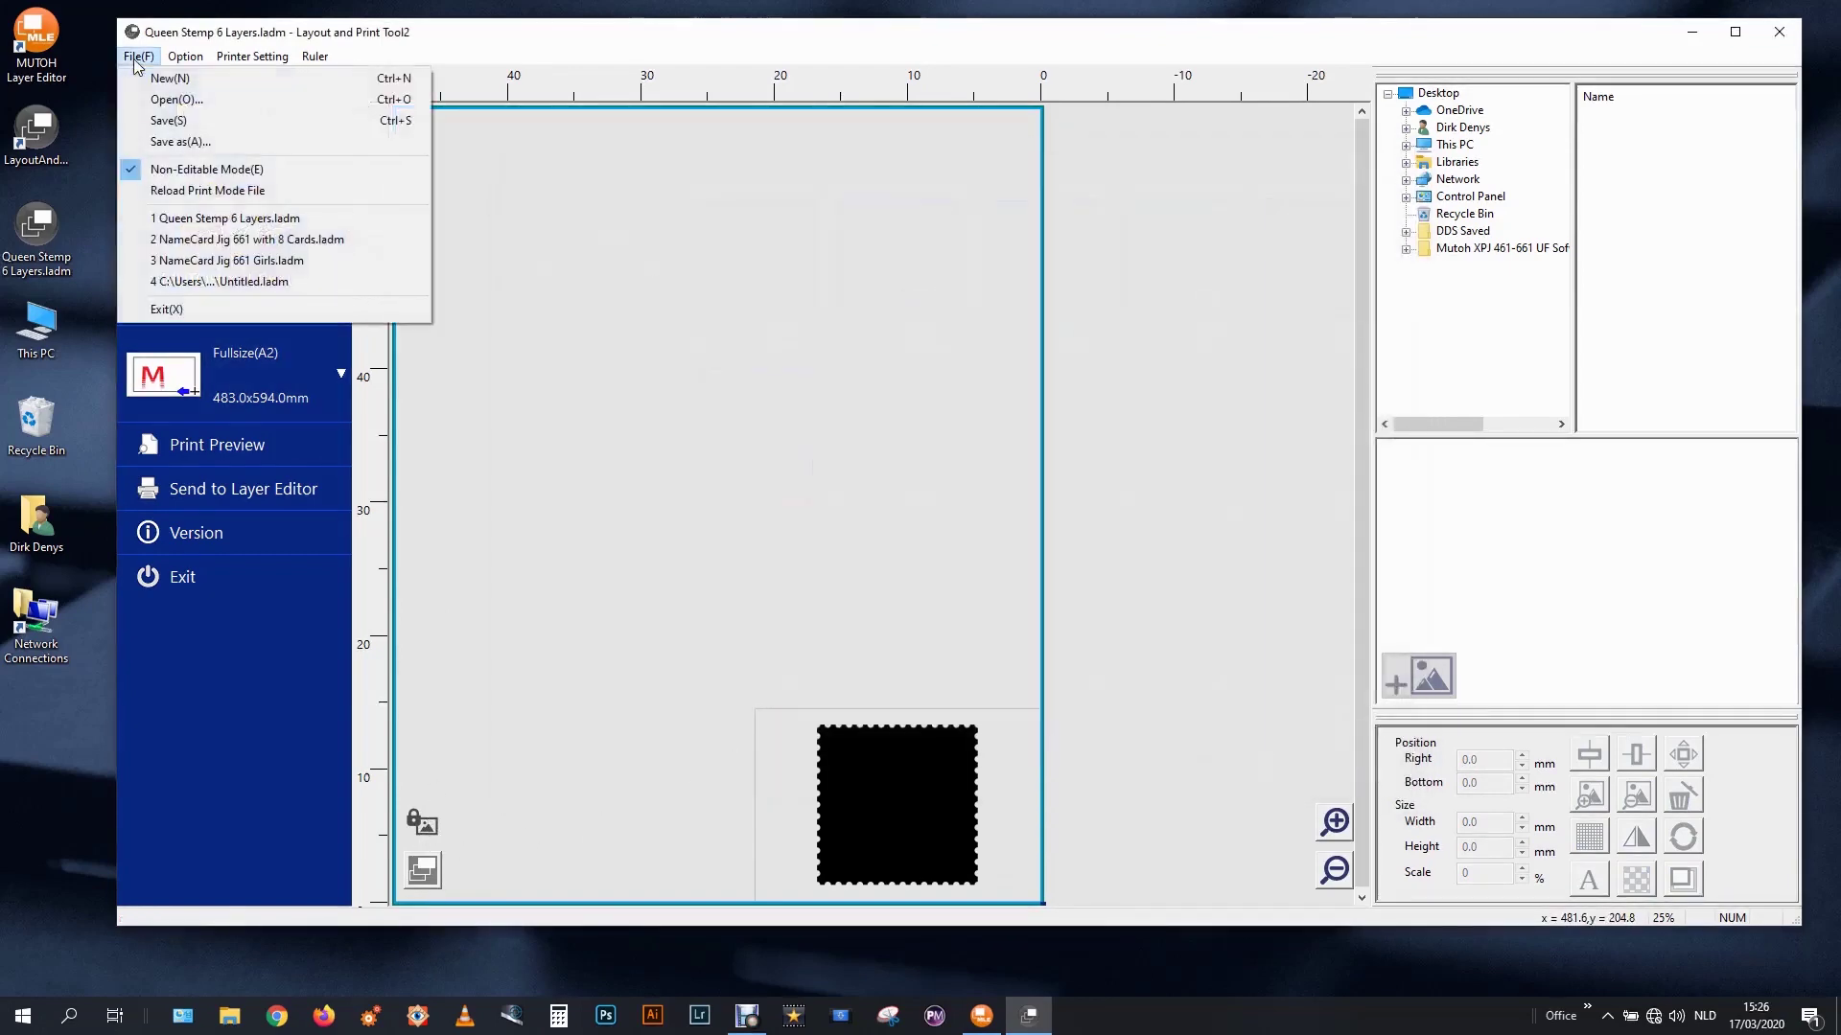
click(190, 171)
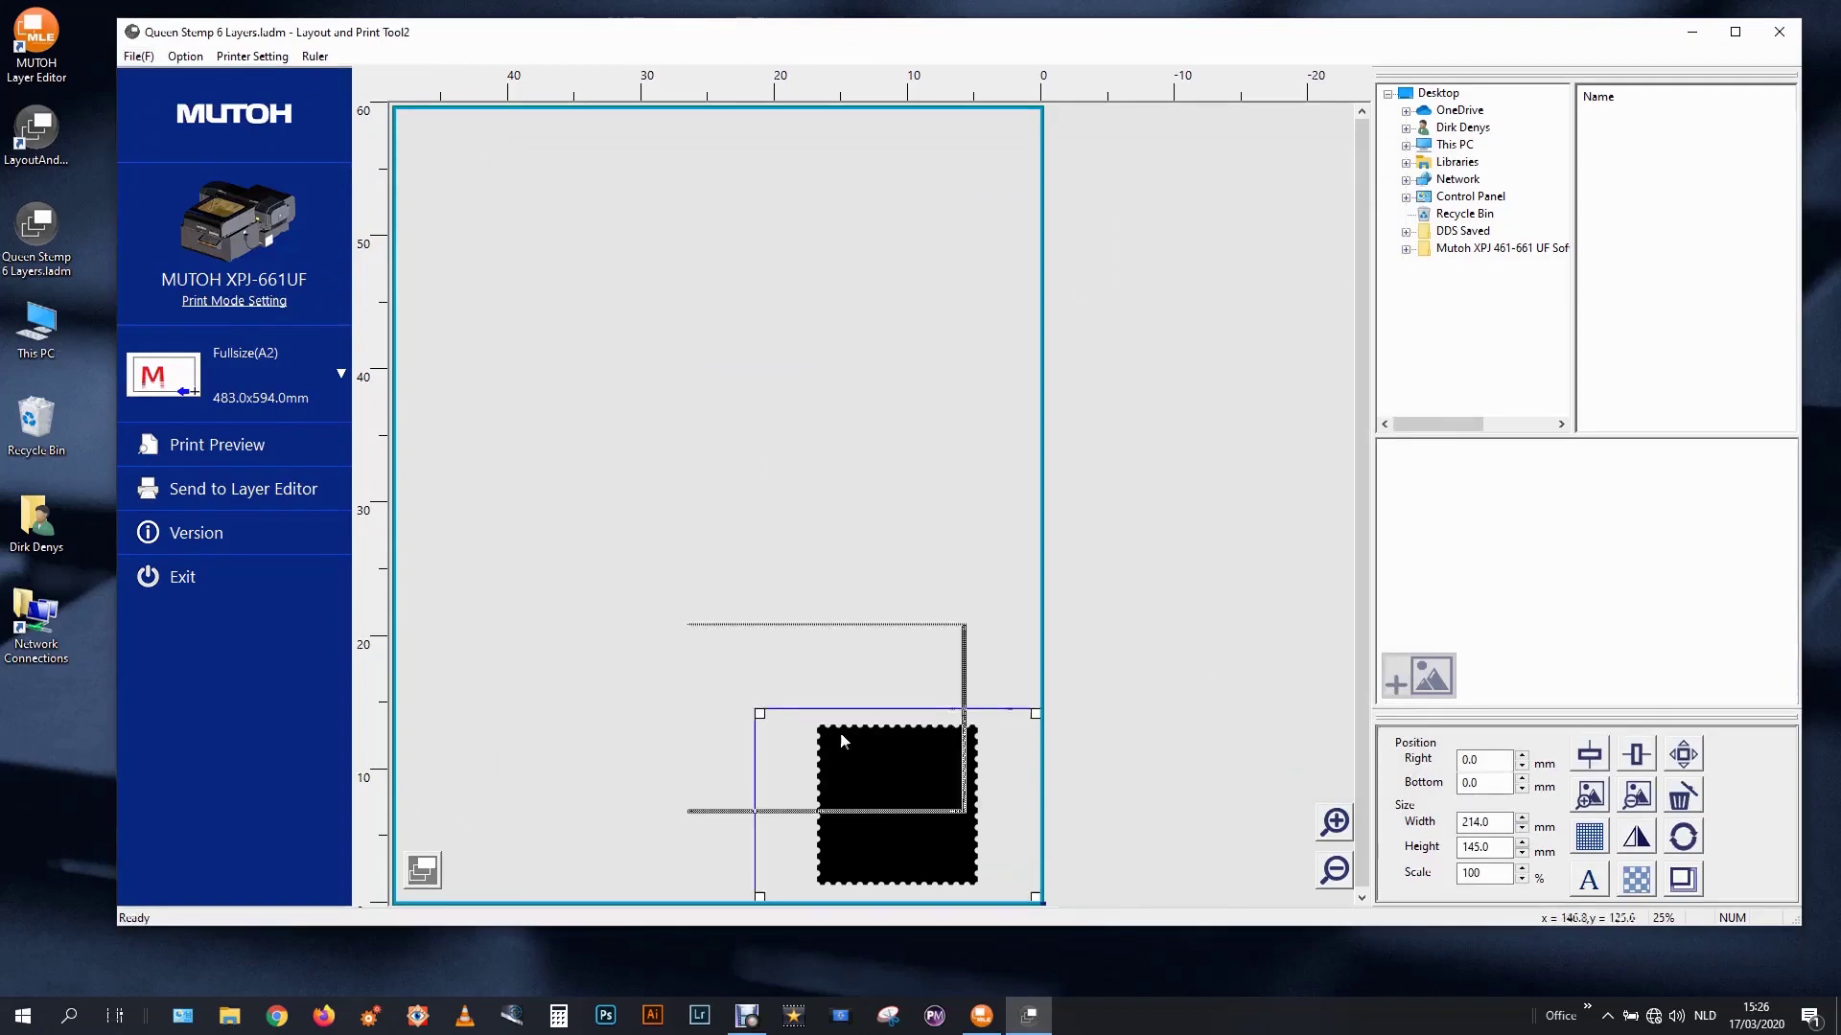
drag(840, 733, 754, 639)
click(138, 56)
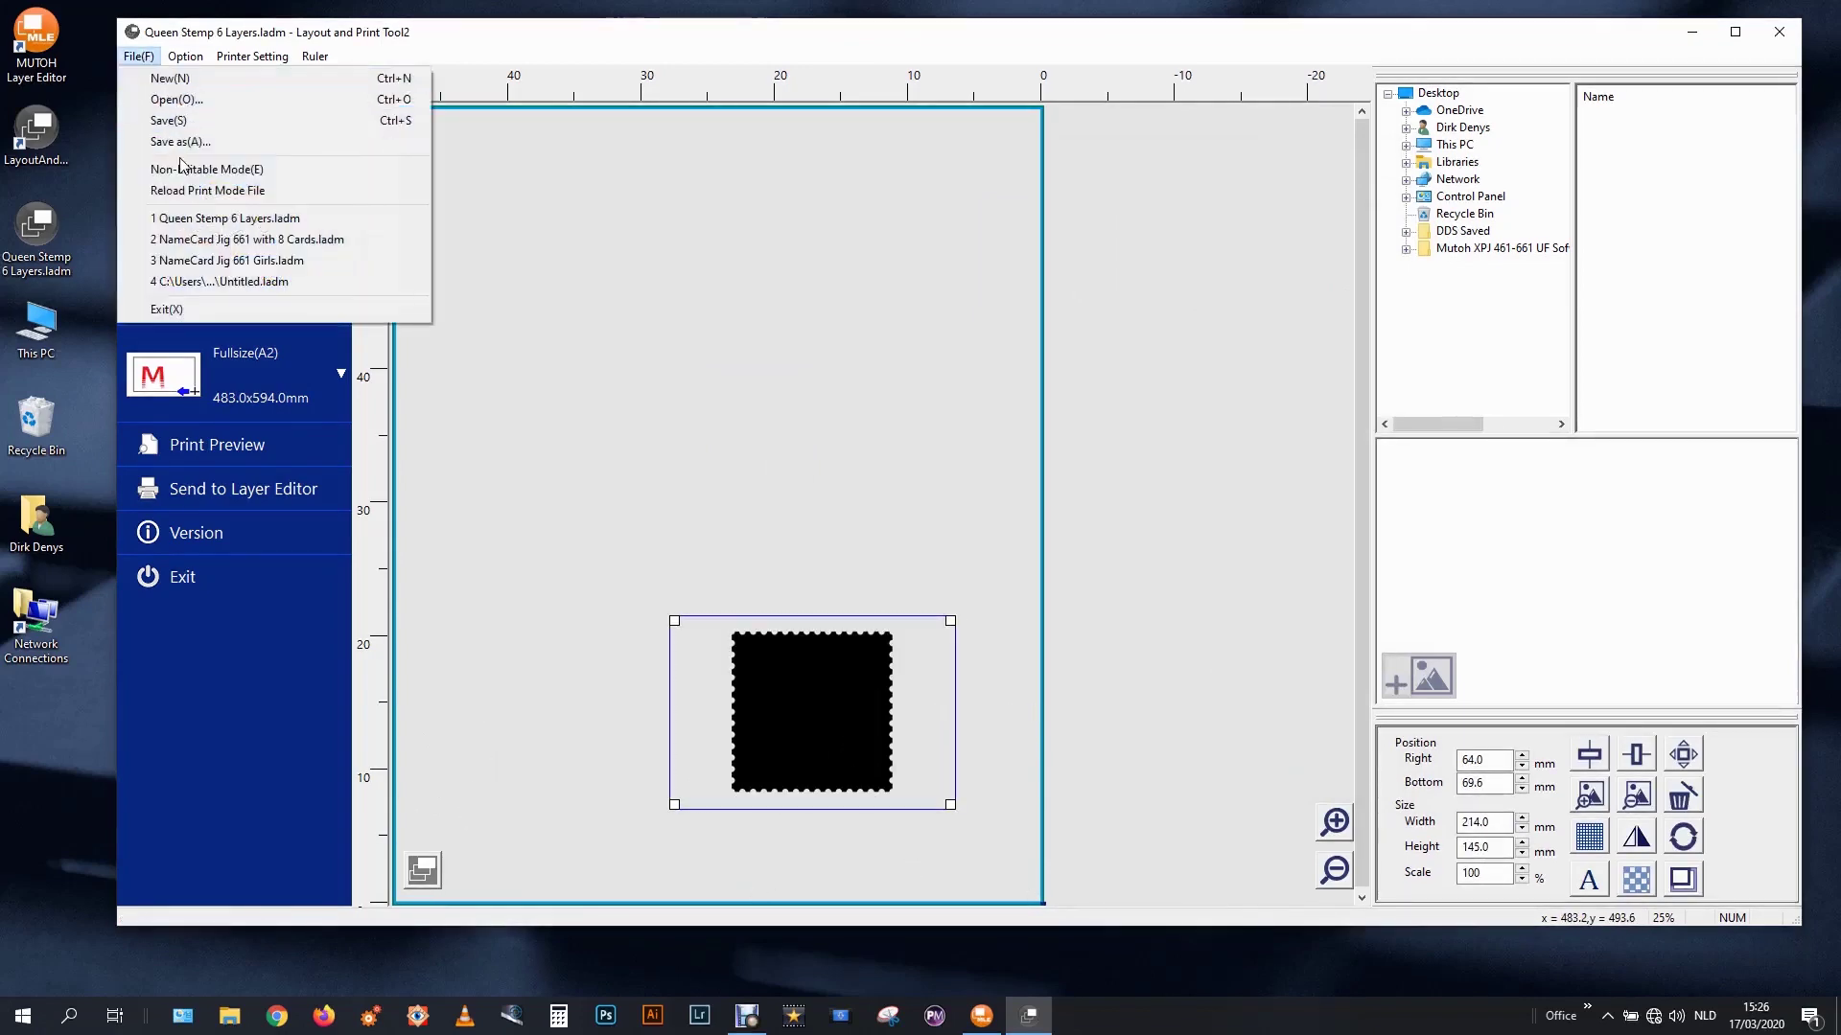
click(191, 169)
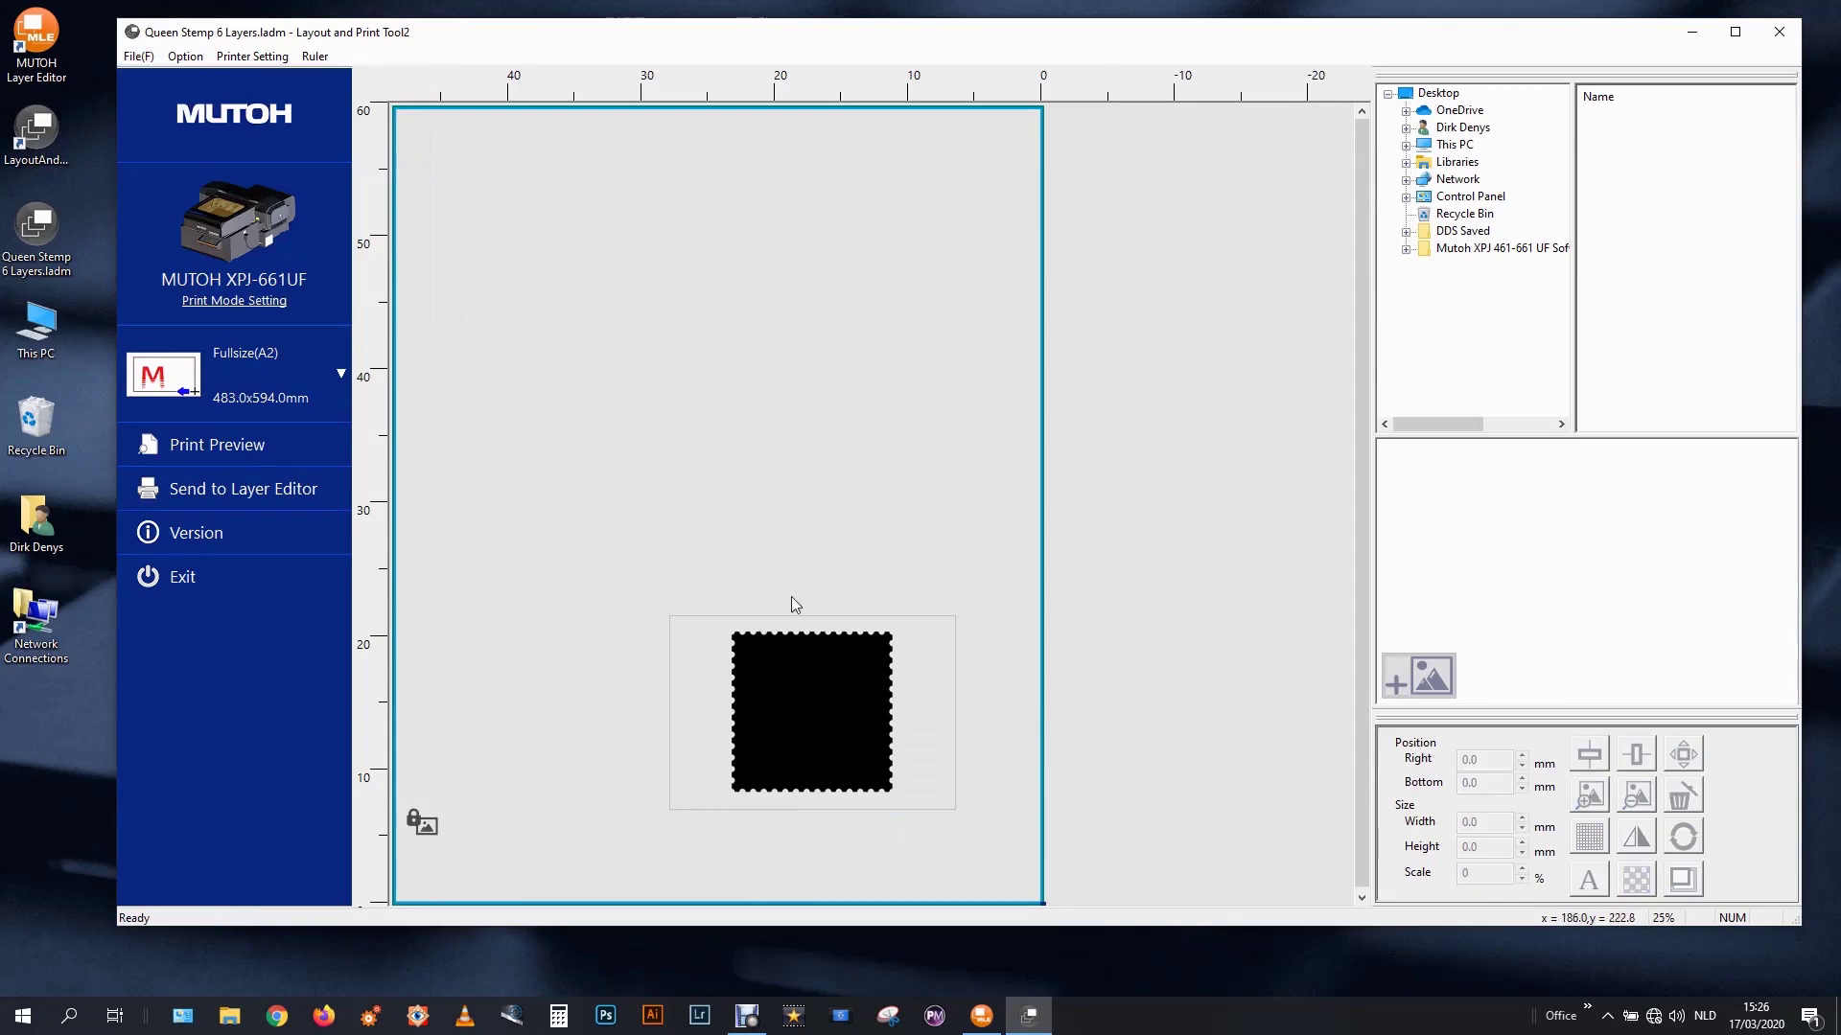
click(1774, 35)
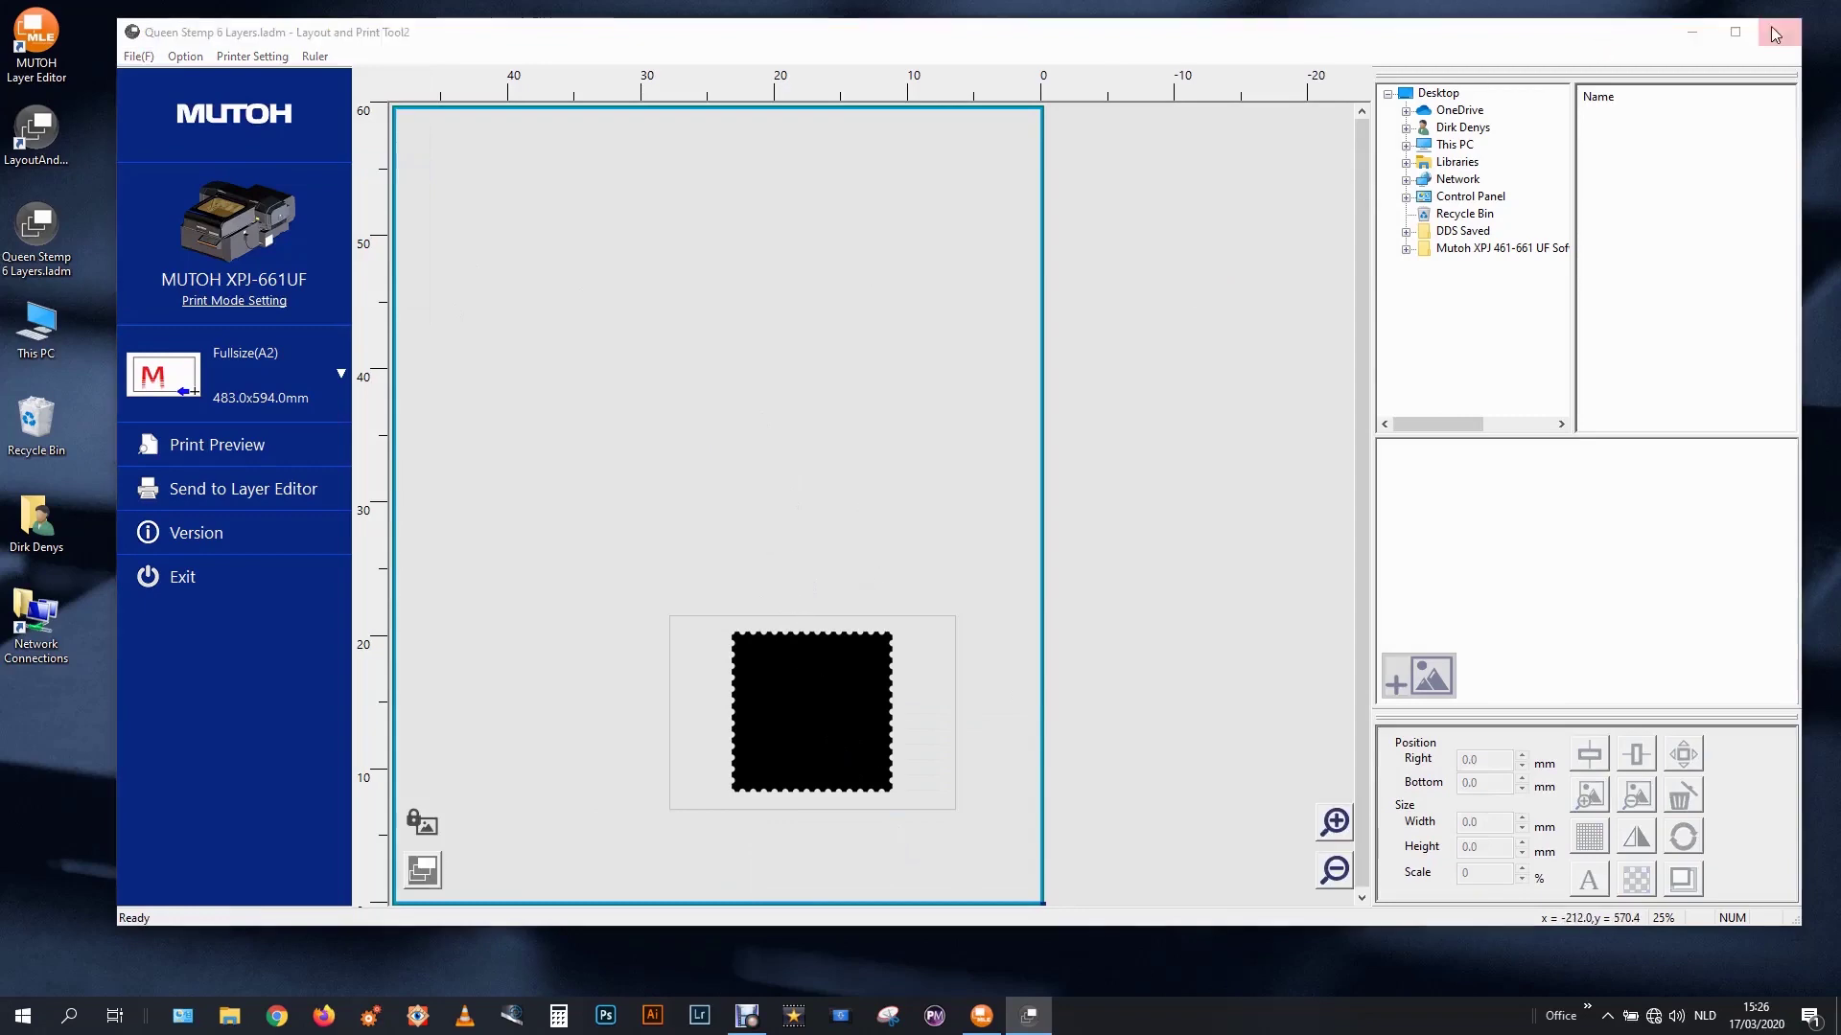
Decline saving changes and move the Queen Stemp 6 Layers.ladm icon beside the three text files.
click(984, 529)
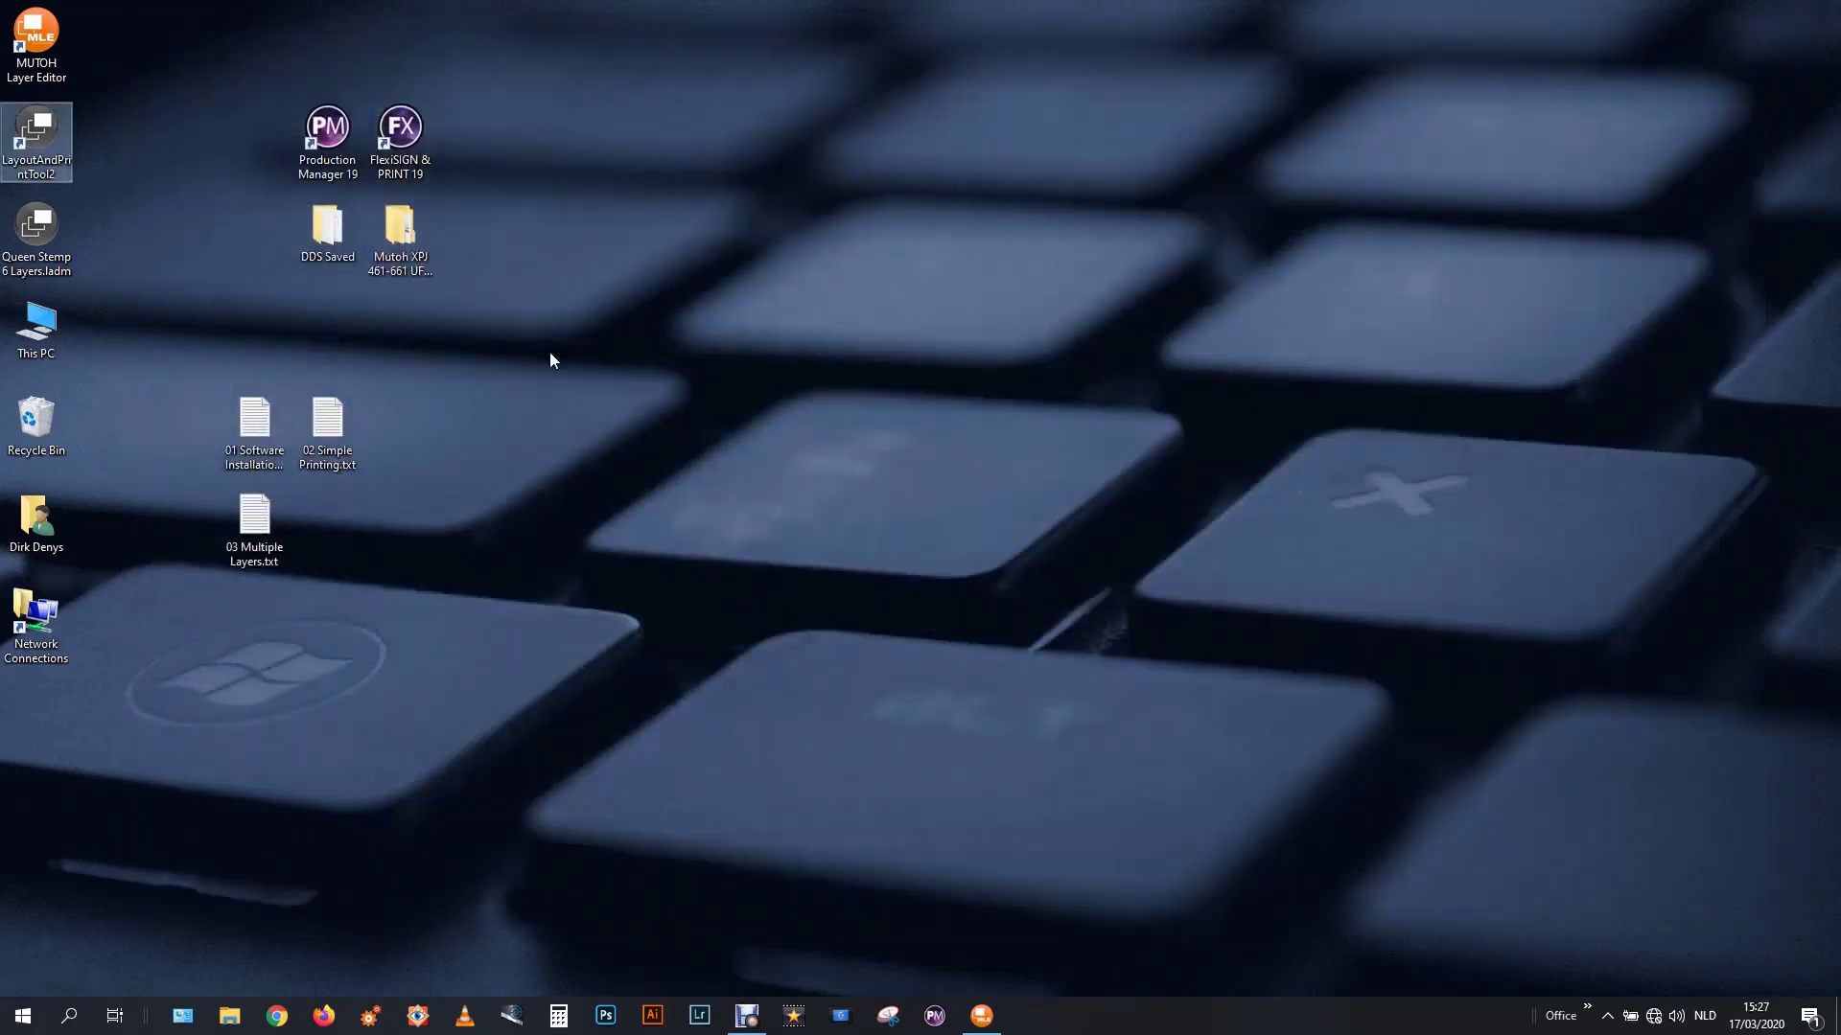
drag(44, 239, 467, 347)
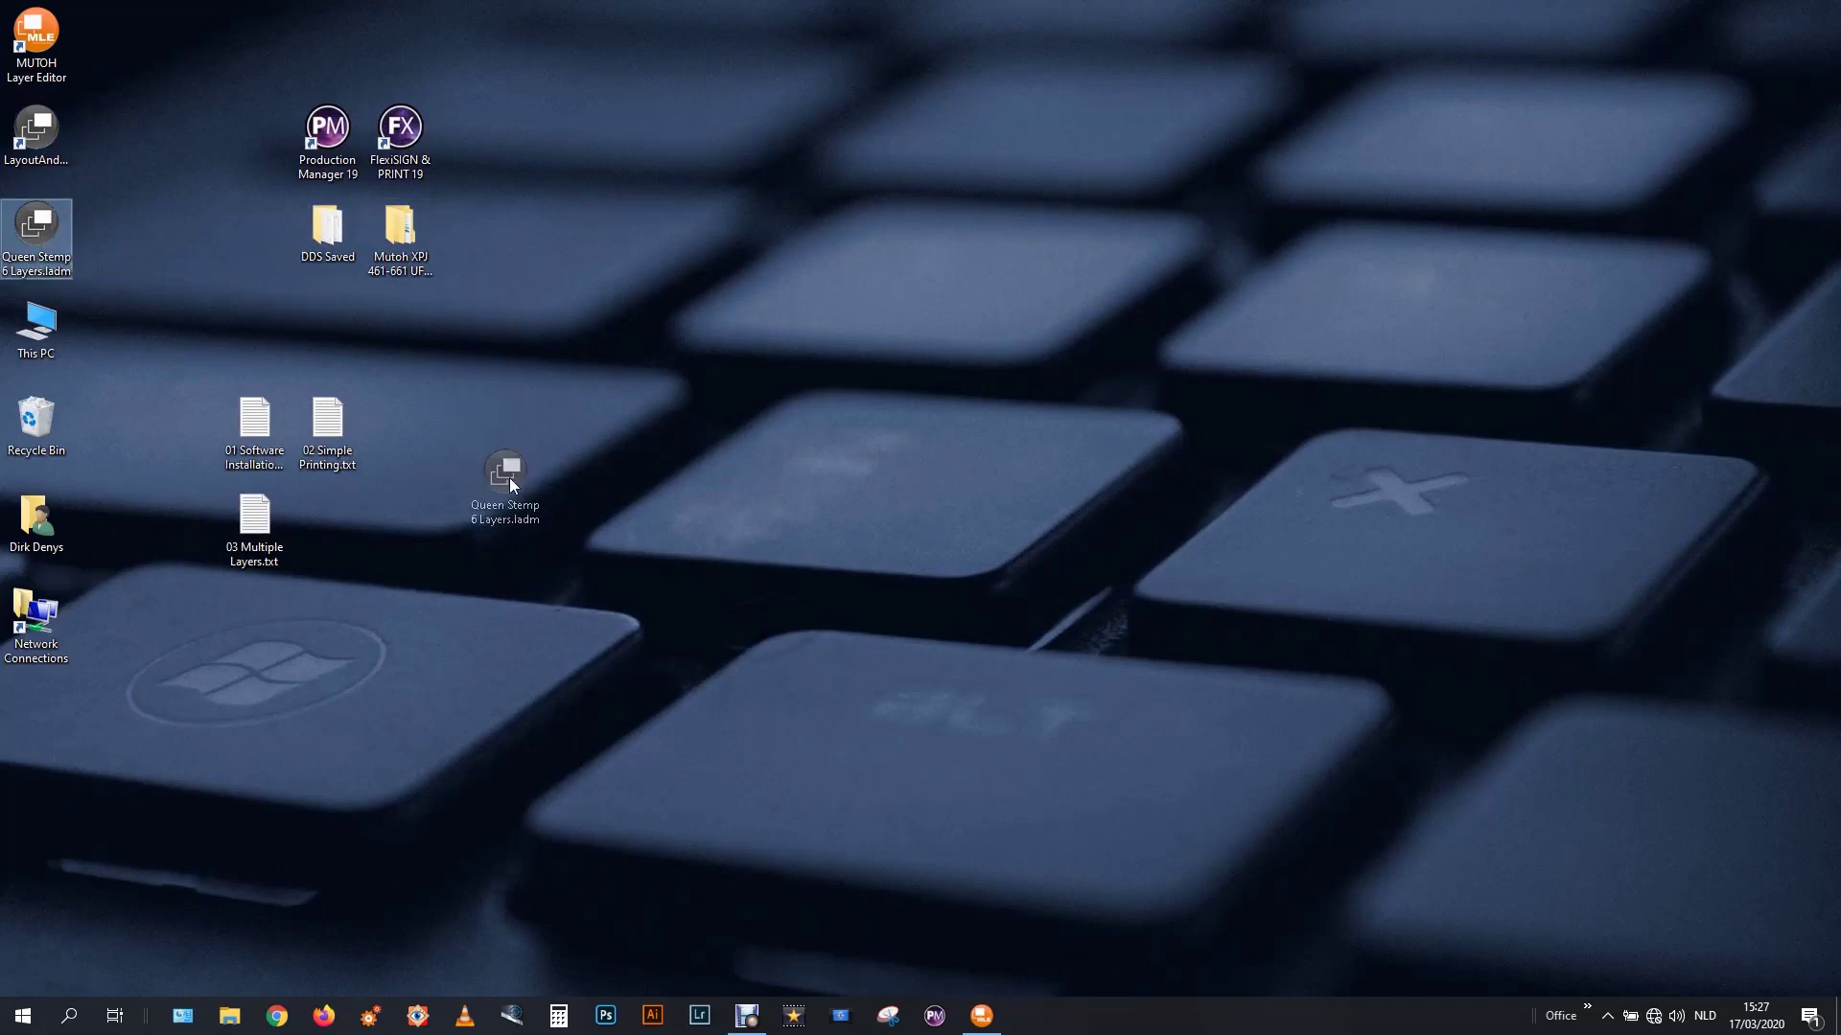
drag(509, 477, 511, 479)
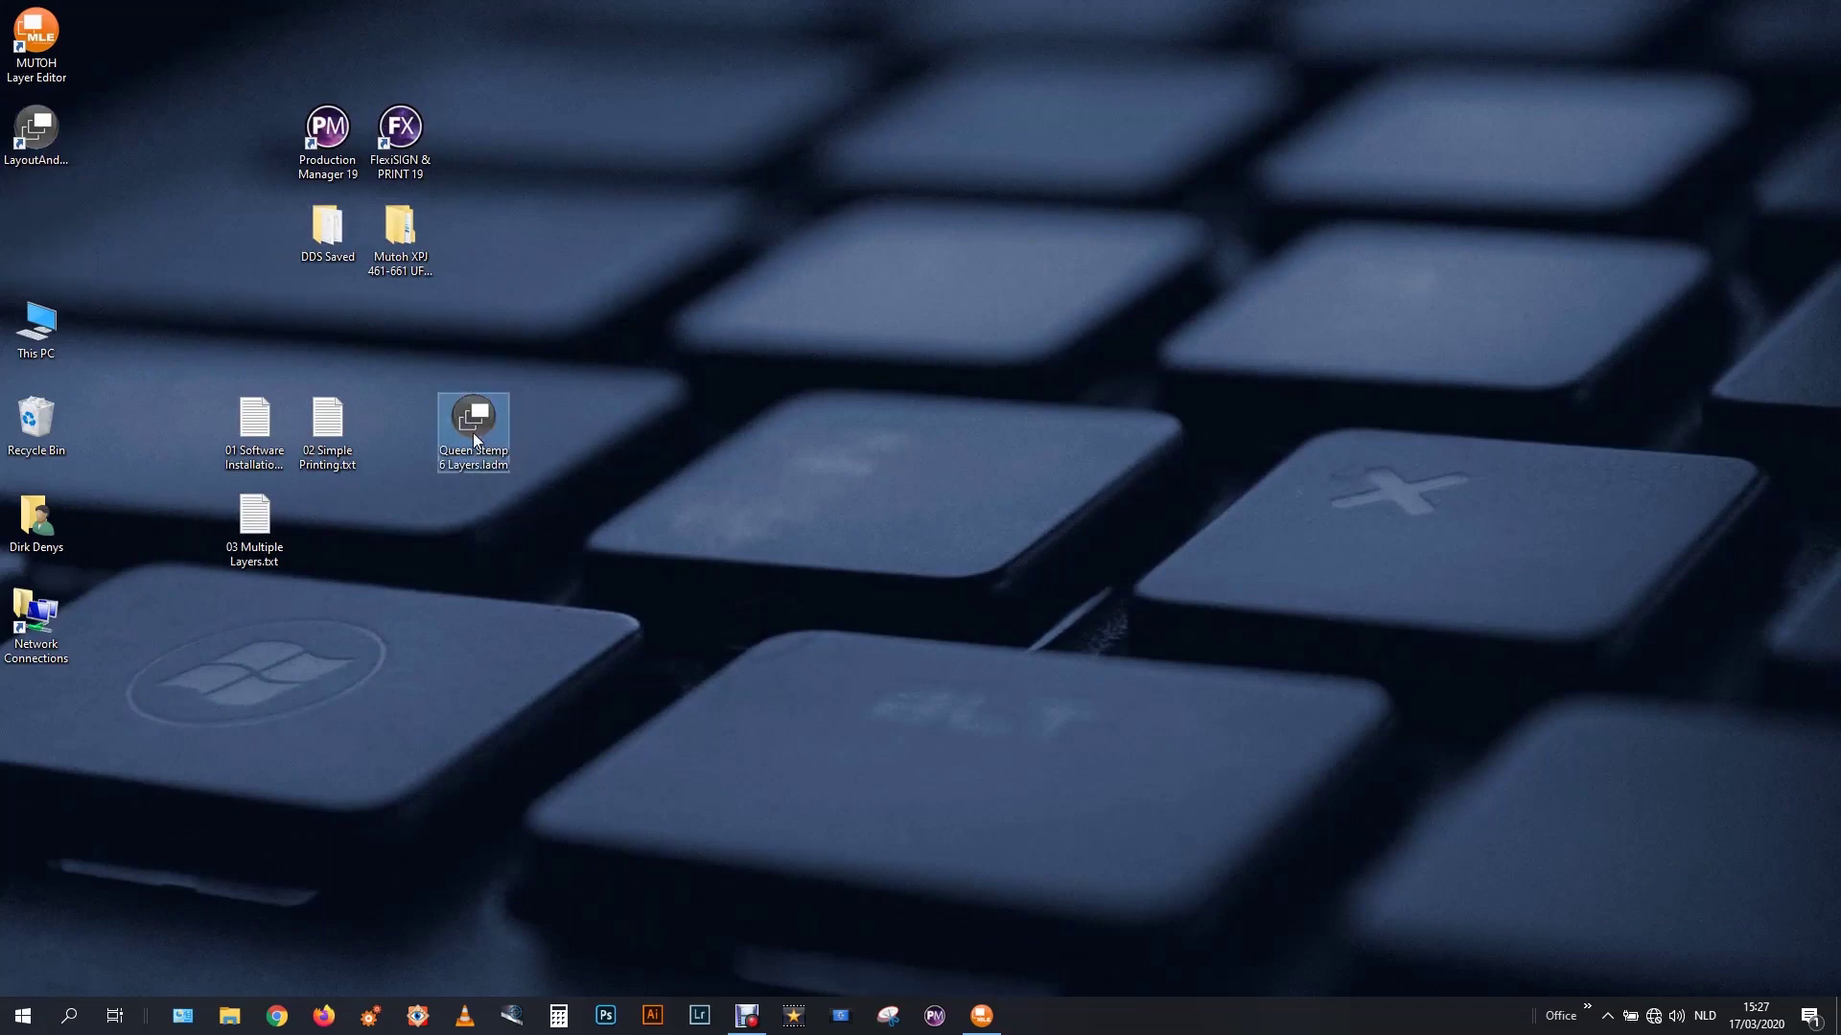